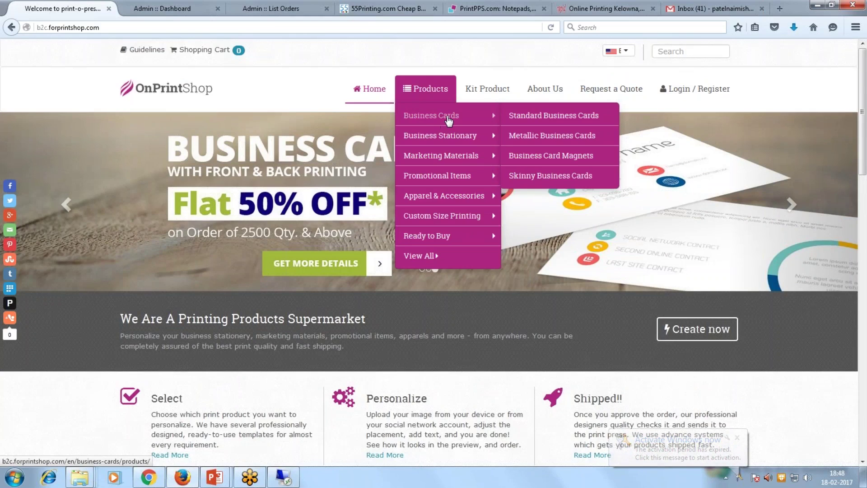
# Scroll down the storefront home page and open the Standard Business Cards product.
pyautogui.moveTo(452, 134)
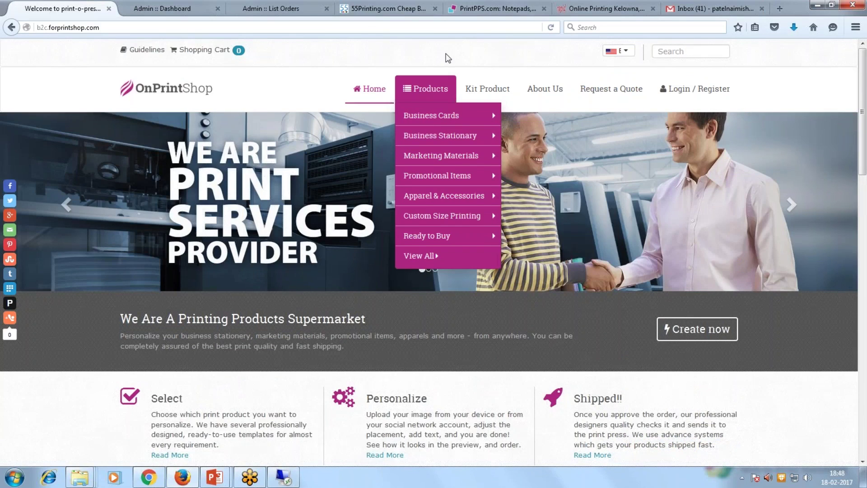
pyautogui.scroll(-5, 392, 218)
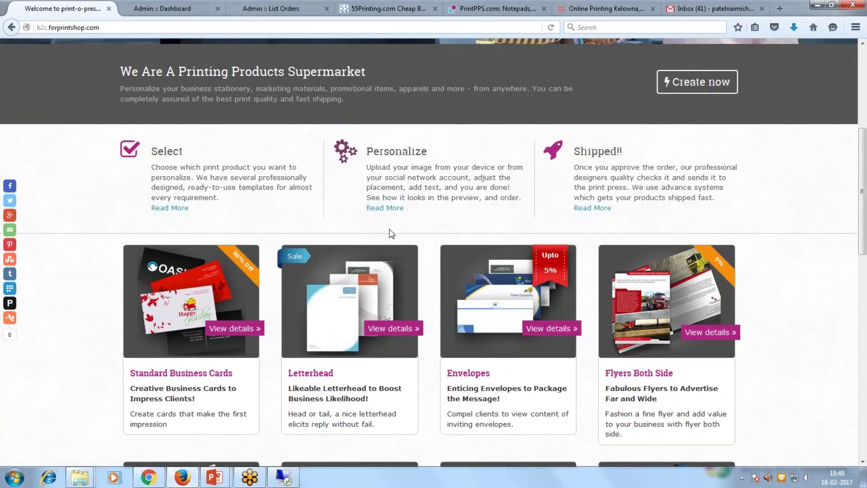
pyautogui.scroll(-3, 389, 229)
pyautogui.click(194, 180)
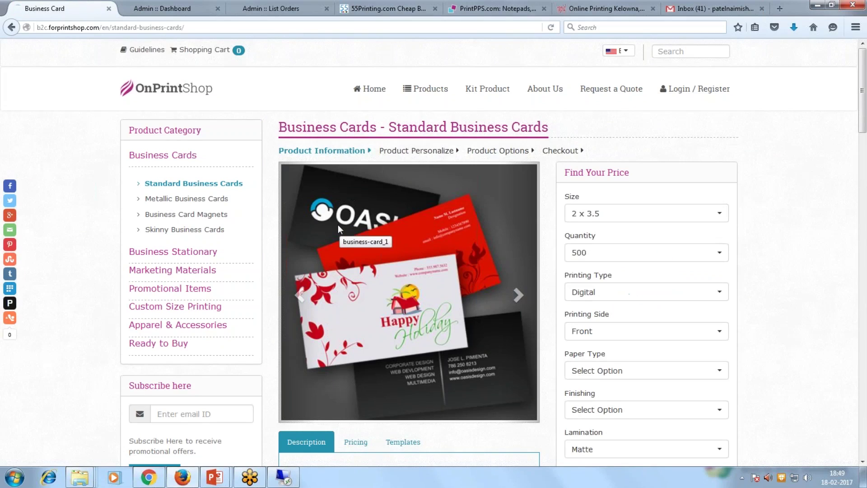
# In Find Your Price, set Quantity to 1500 and Printing Side to Front & Back.
pyautogui.scroll(-2, 338, 224)
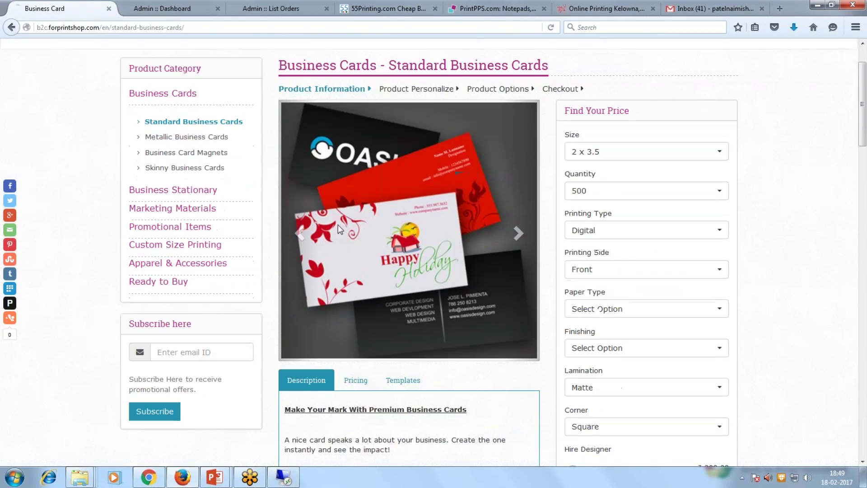
pyautogui.click(608, 192)
pyautogui.click(594, 241)
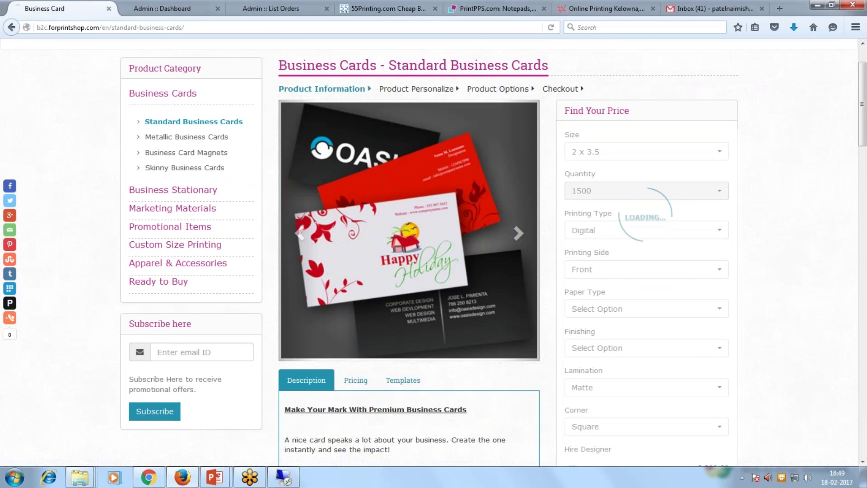
pyautogui.scroll(-2, 433, 253)
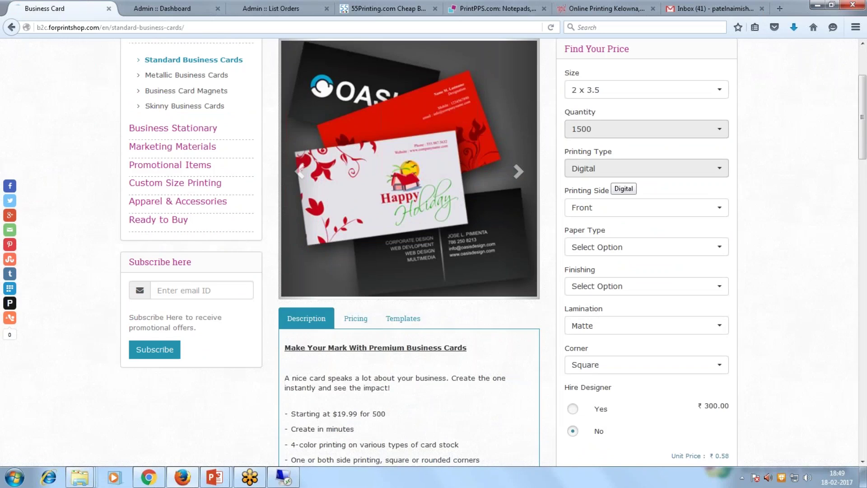
pyautogui.click(619, 208)
pyautogui.click(611, 242)
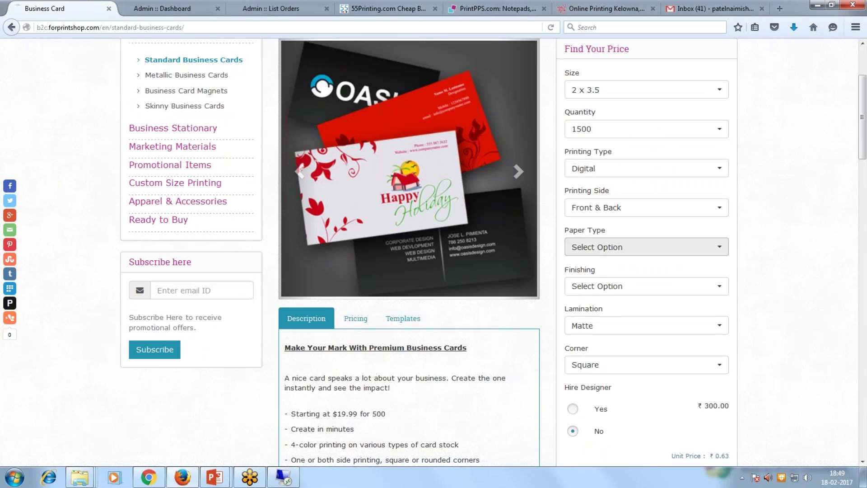
# Choose 100 GSM paper and Laminate finishing, then check the ₹1,034.70 total.
pyautogui.click(641, 251)
pyautogui.click(619, 285)
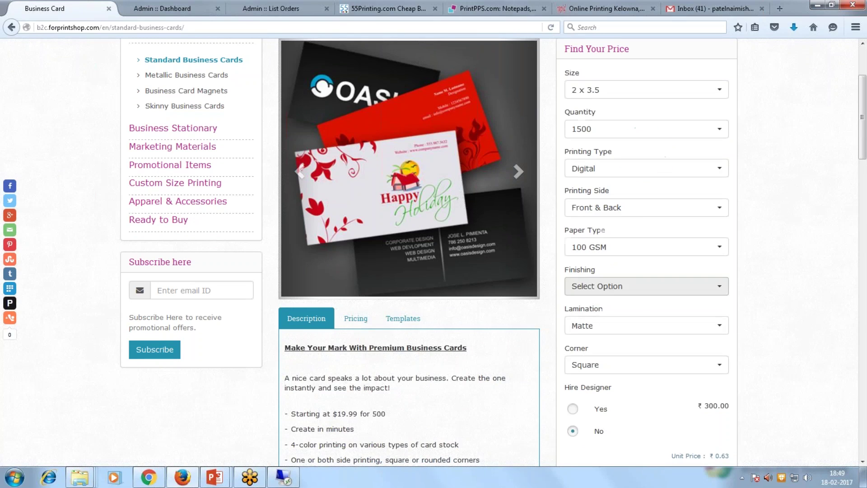
pyautogui.click(630, 288)
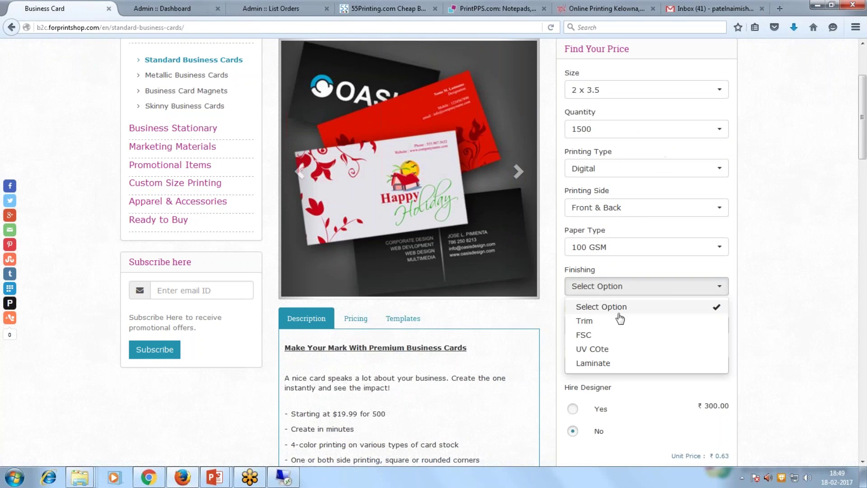
pyautogui.click(592, 363)
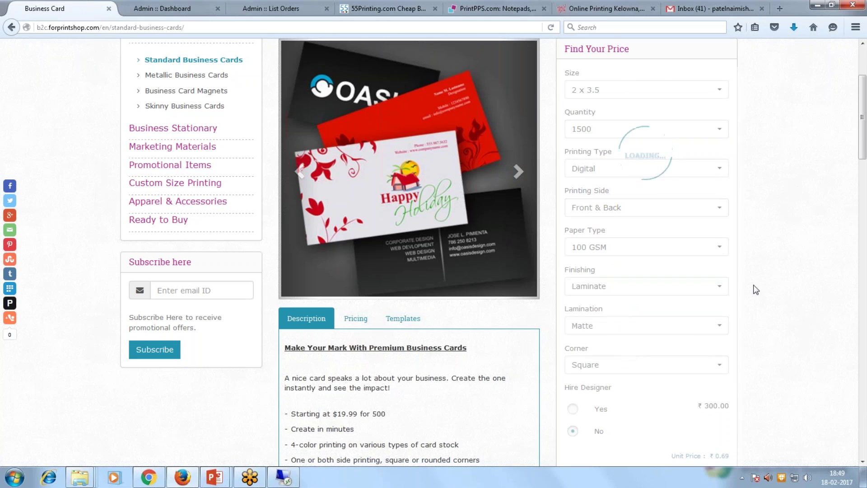
pyautogui.scroll(-5, 755, 289)
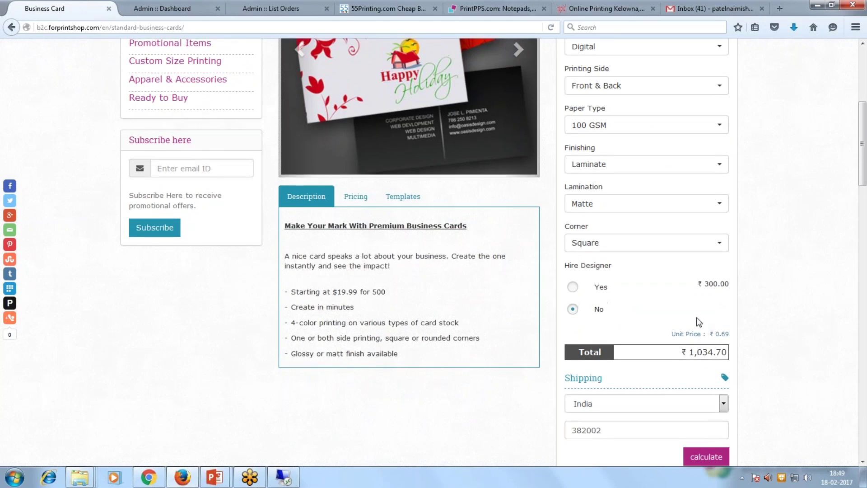
pyautogui.scroll(3, 696, 321)
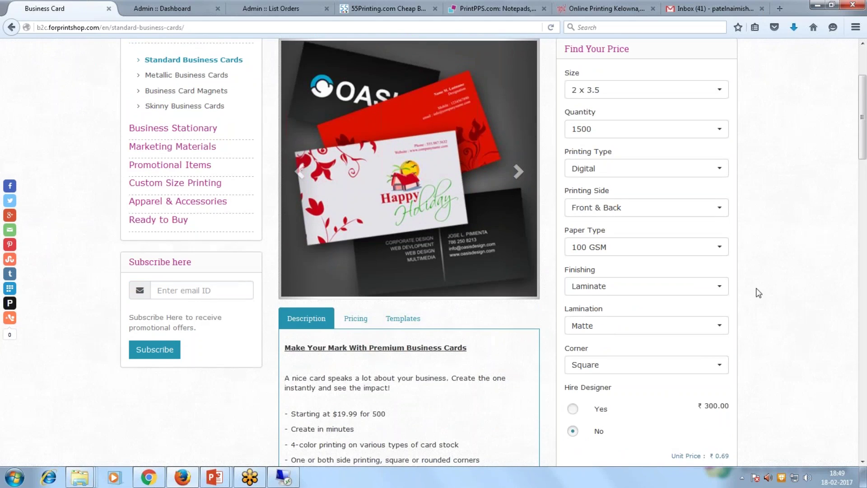
pyautogui.scroll(-3, 757, 292)
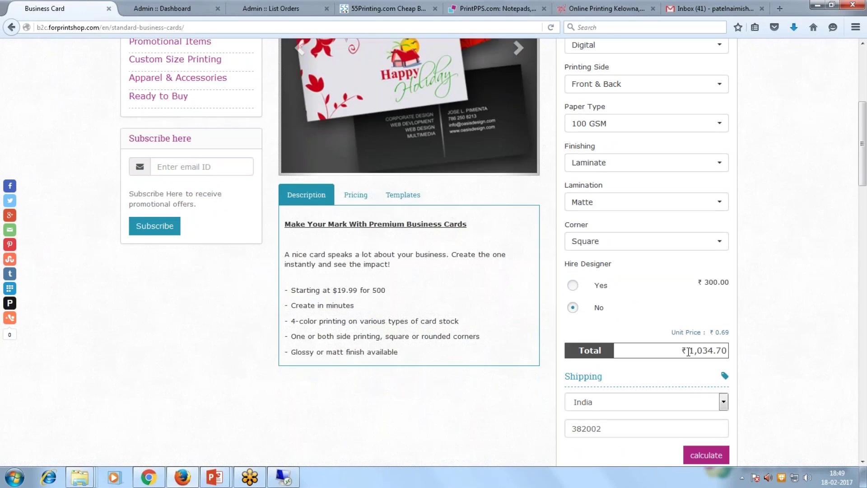
# Highlight the unit price value and scroll down to the Email ID field.
pyautogui.moveTo(711, 333); pyautogui.dragTo(737, 336)
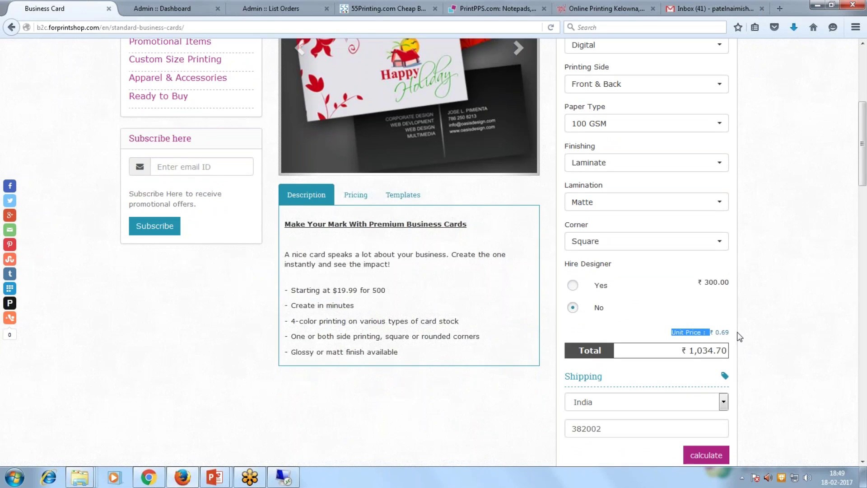
pyautogui.click(765, 344)
pyautogui.scroll(-5, 763, 318)
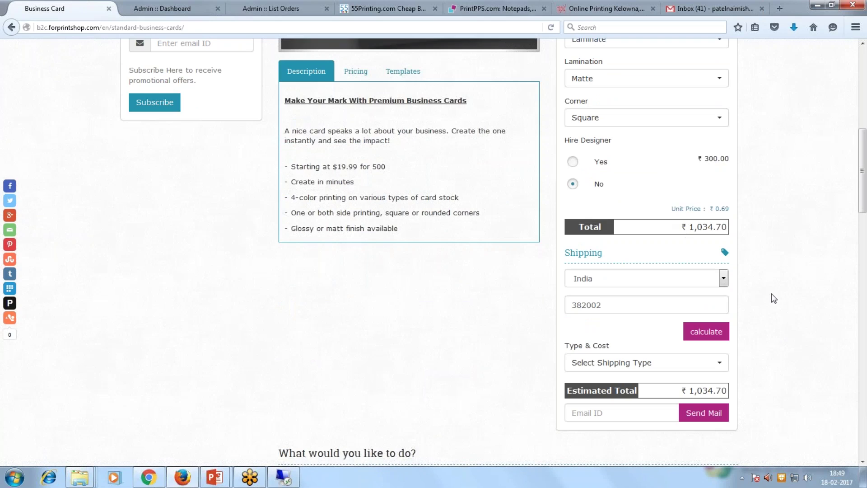
pyautogui.scroll(-5, 772, 294)
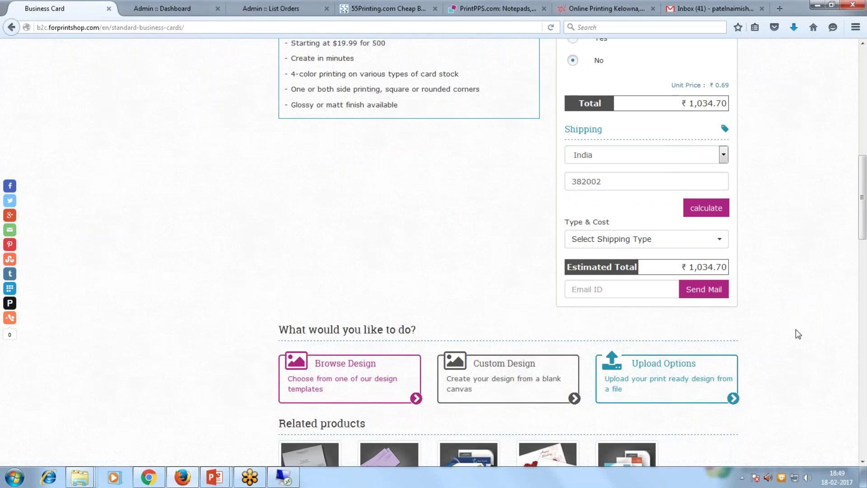
# Enter the customer's e-mail address and send the ₹1,034.70 price estimate by mail.
pyautogui.click(572, 289)
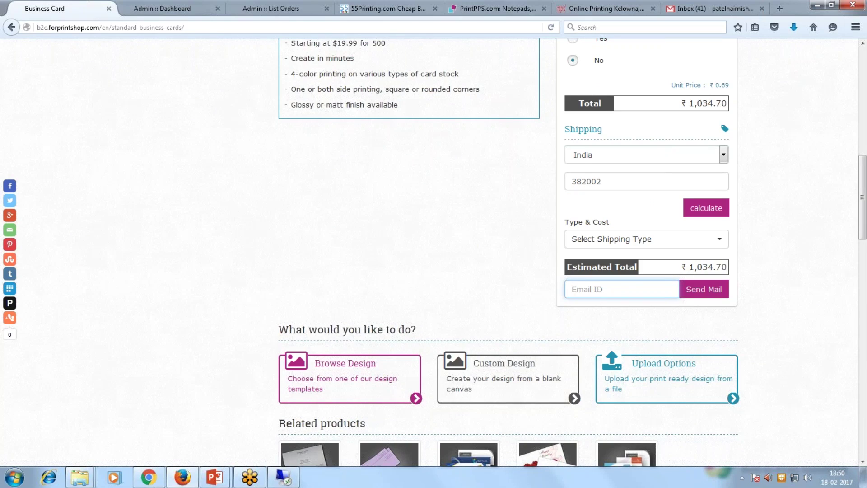
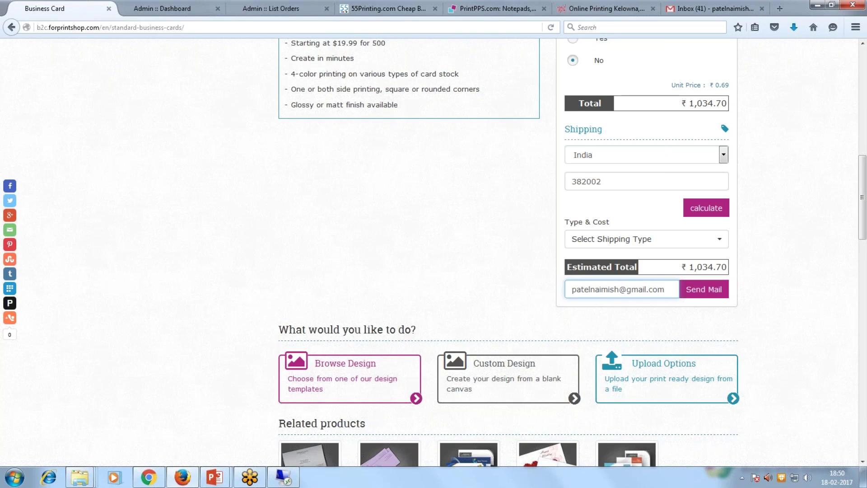
pyautogui.scroll(6, 703, 298)
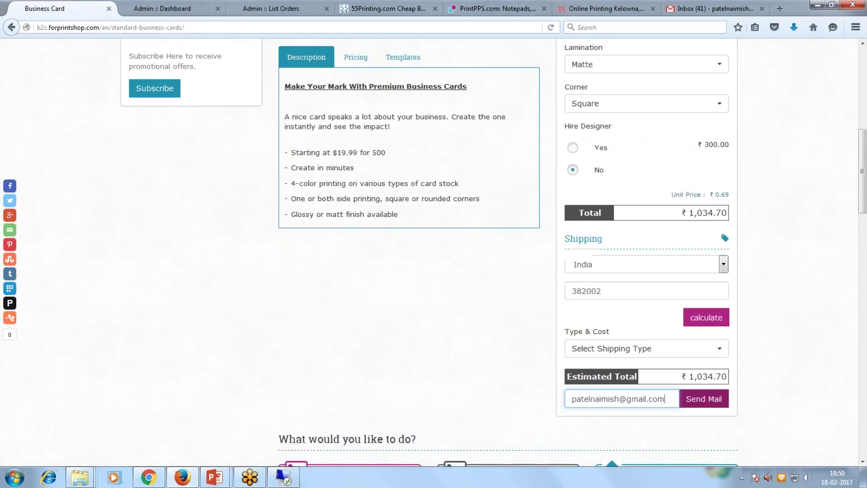
pyautogui.scroll(2, 630, 145)
pyautogui.scroll(-7, 596, 203)
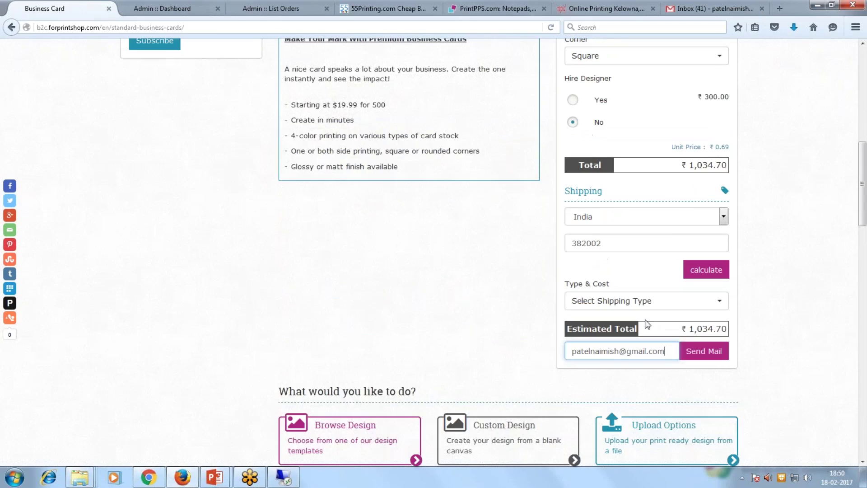
pyautogui.click(704, 351)
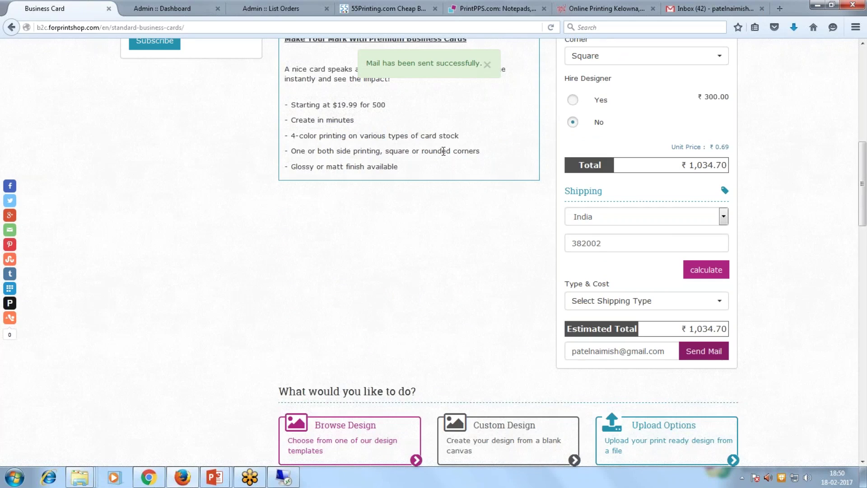
# Refresh the Gmail inbox, open the Price Calculator details email and select the ₹ 1,034.70 total.
pyautogui.click(696, 9)
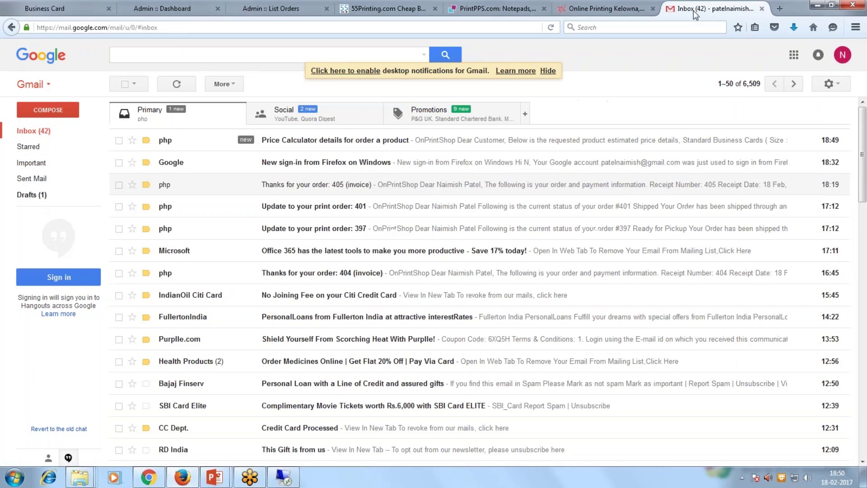
pyautogui.click(44, 132)
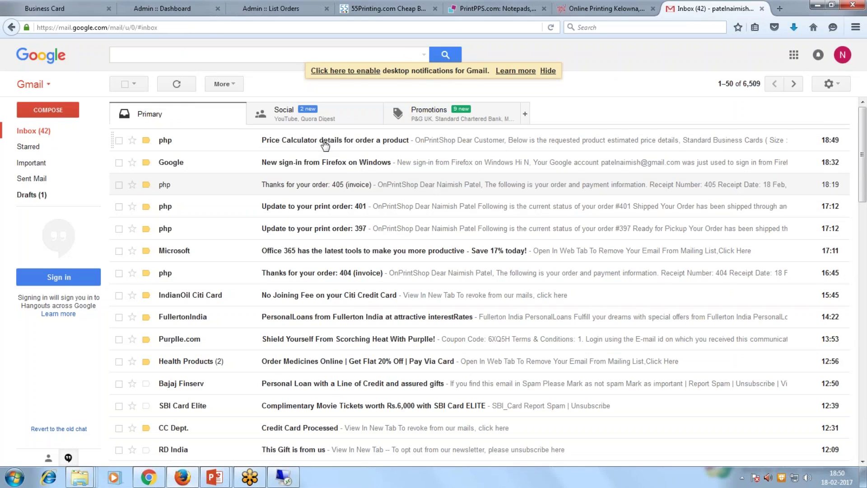
pyautogui.click(324, 143)
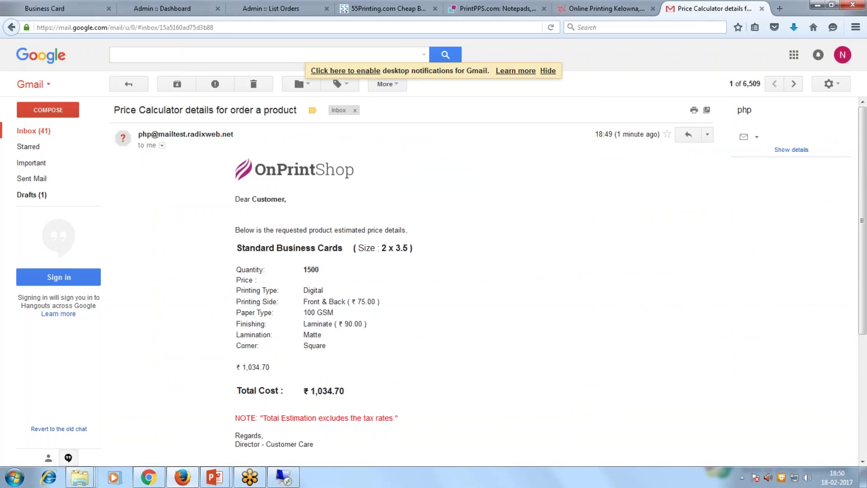
pyautogui.scroll(-1, 477, 246)
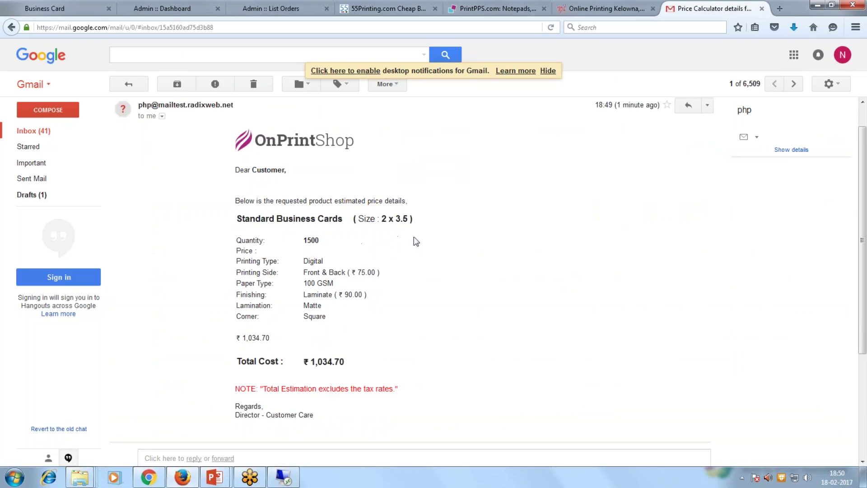
pyautogui.moveTo(303, 361); pyautogui.dragTo(386, 382)
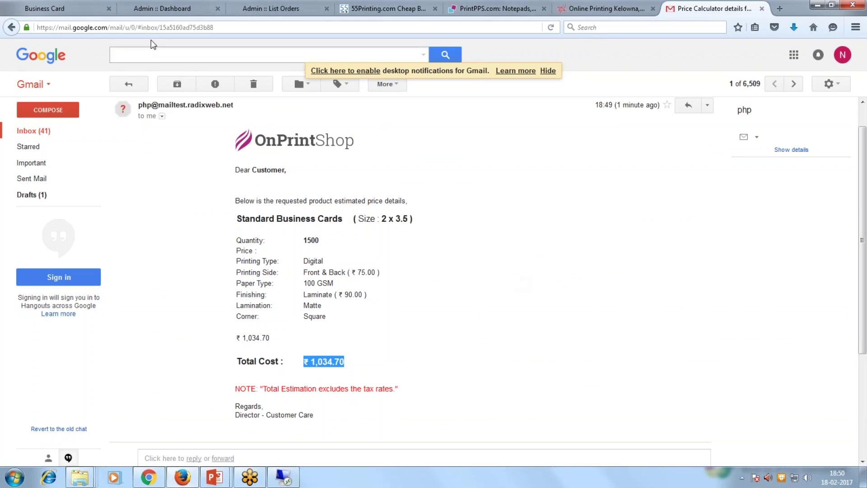
# Back on the Business Card tab, open Login / Register, visit Register and dismiss the 10% promo.
pyautogui.click(81, 10)
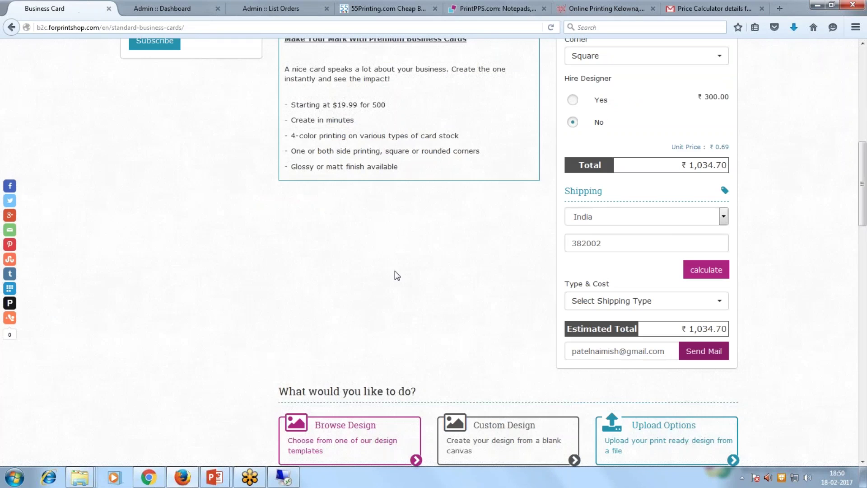
pyautogui.scroll(7, 395, 276)
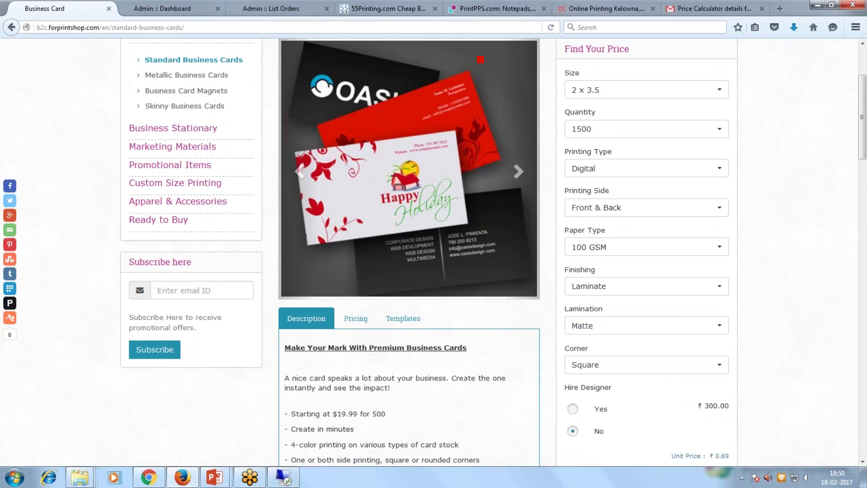
pyautogui.scroll(3, 392, 271)
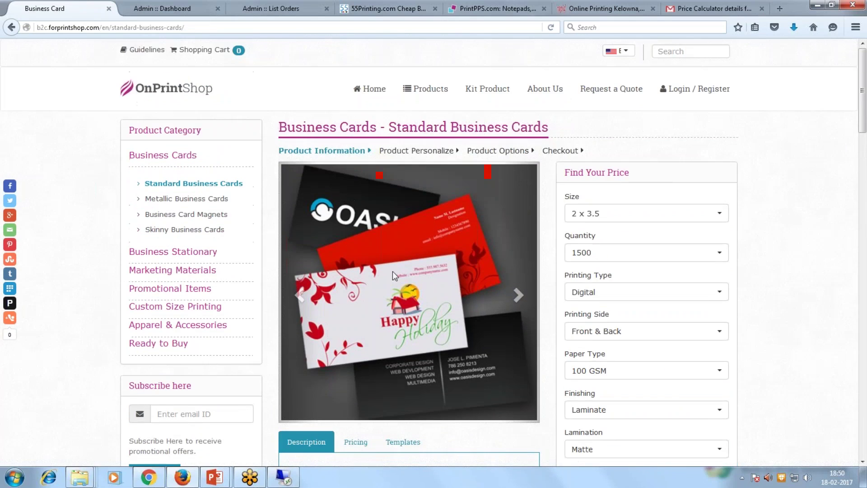
pyautogui.click(680, 90)
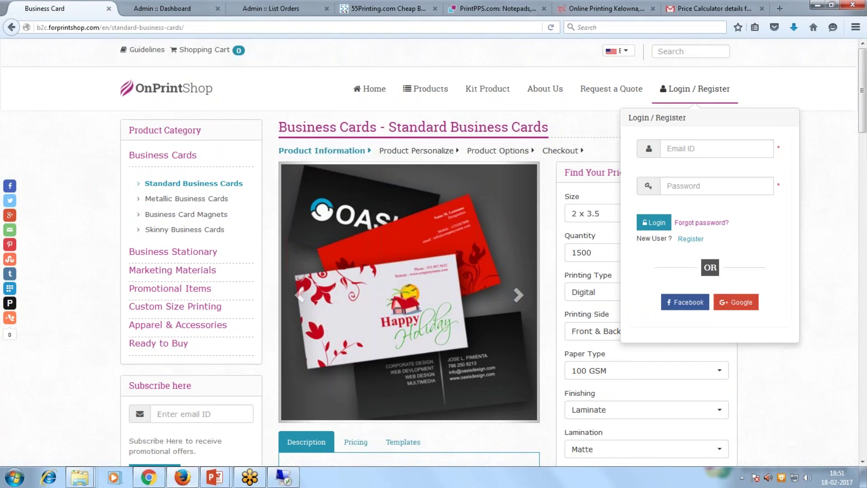
pyautogui.click(691, 239)
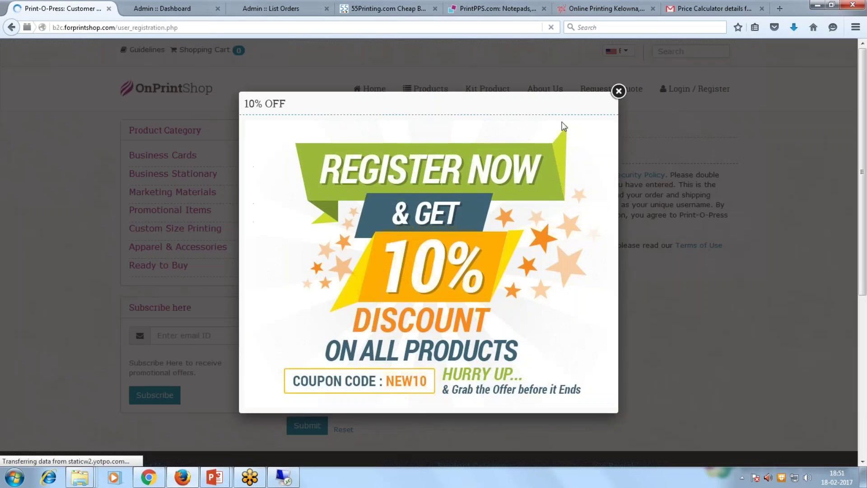
pyautogui.click(616, 92)
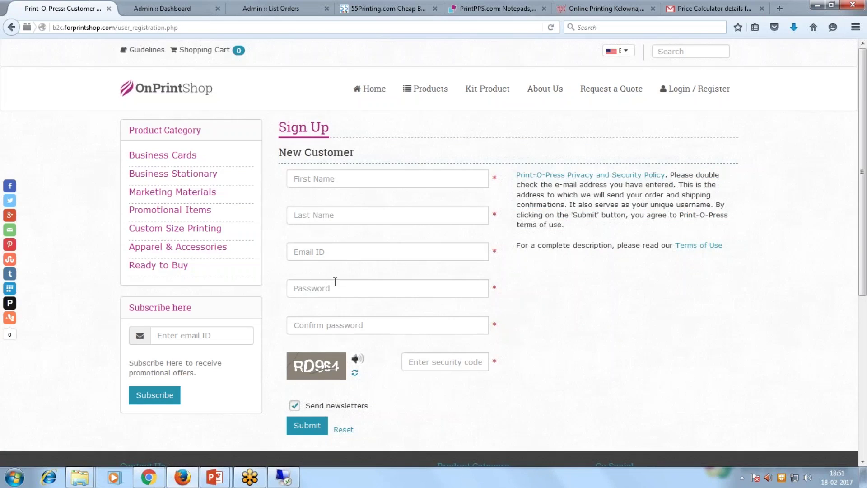
pyautogui.click(335, 288)
pyautogui.click(397, 146)
# Log in with the saved customer email and password.
pyautogui.click(695, 89)
pyautogui.write('nbo')
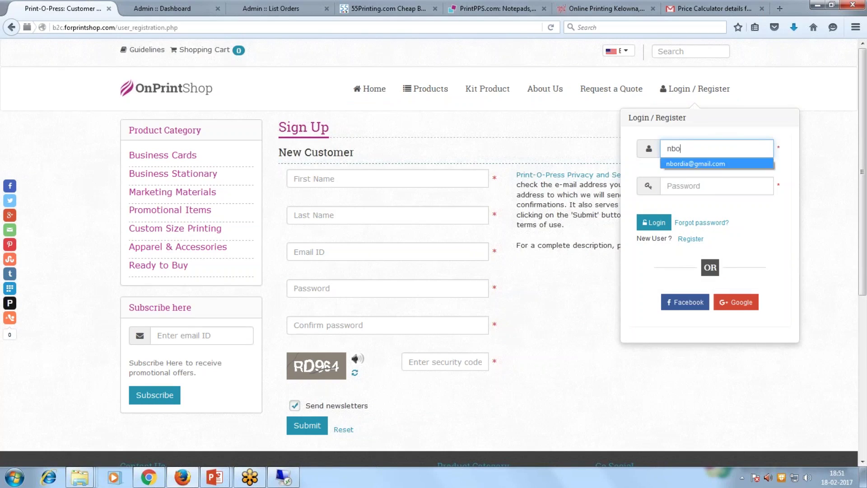
pyautogui.click(720, 163)
pyautogui.click(661, 229)
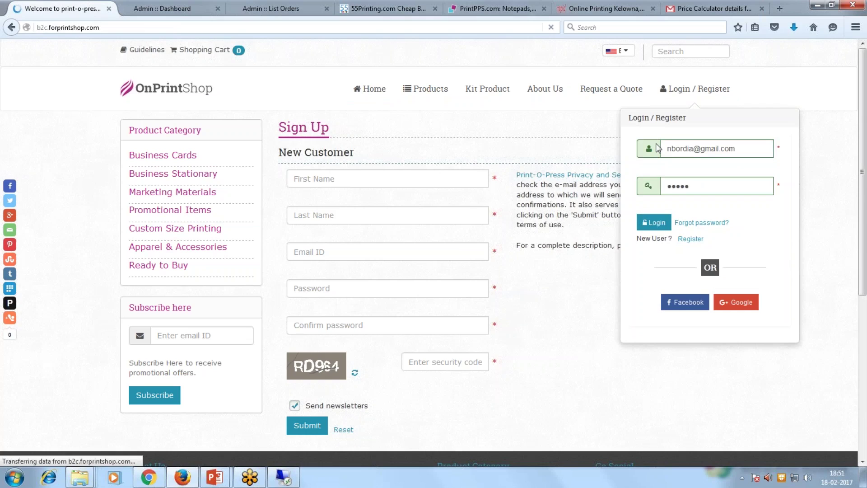
pyautogui.scroll(-2, 617, 263)
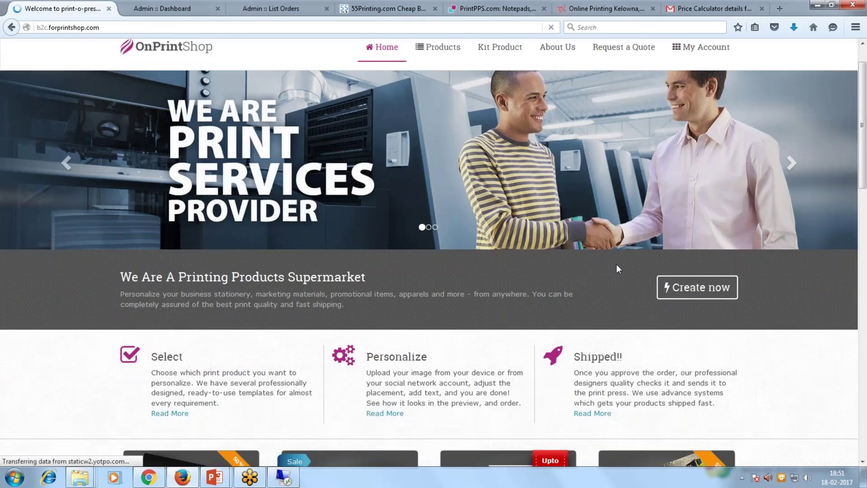
pyautogui.scroll(-6, 617, 268)
# Open Standard Business Cards, scroll through its price calculator, then log out via My Account.
pyautogui.click(201, 241)
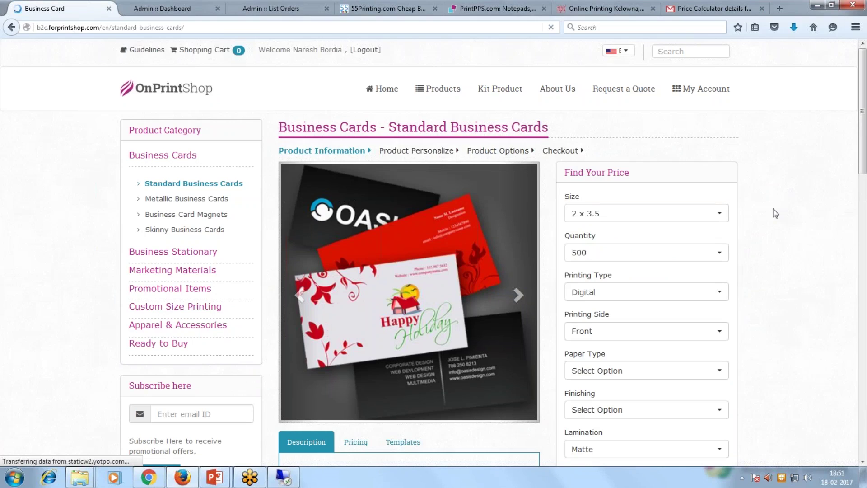
pyautogui.scroll(-8, 775, 213)
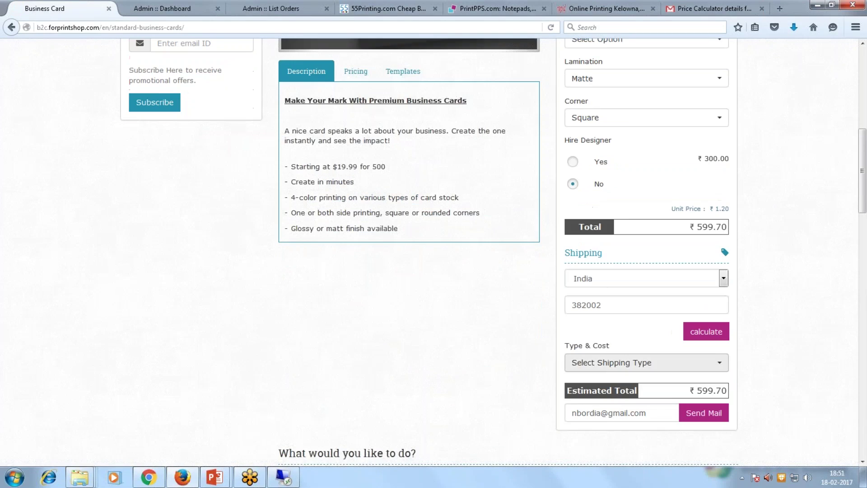
pyautogui.scroll(-4, 384, 332)
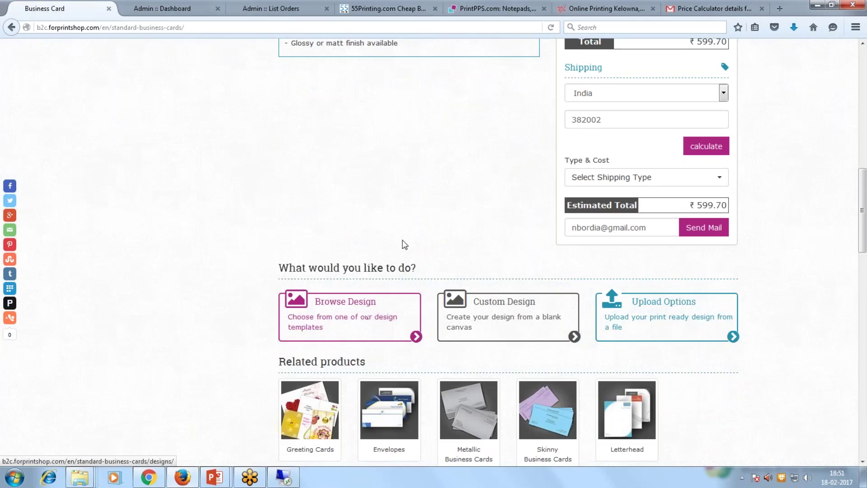
pyautogui.scroll(12, 402, 244)
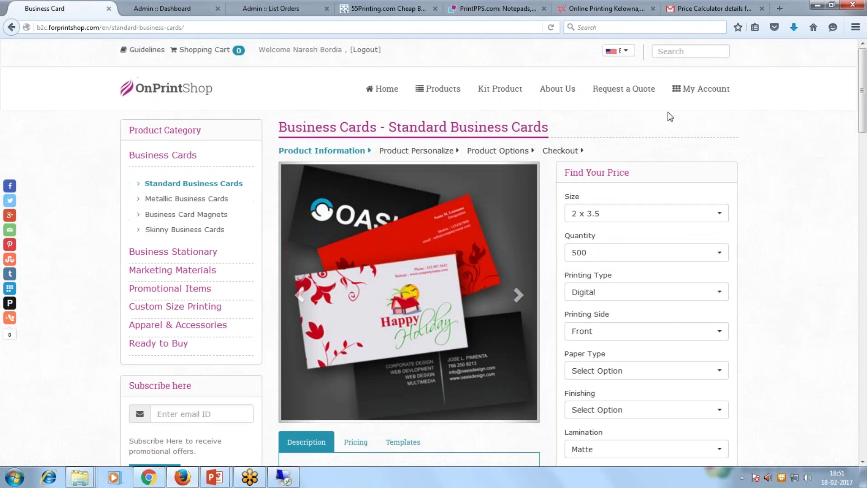
pyautogui.moveTo(699, 88)
pyautogui.click(678, 314)
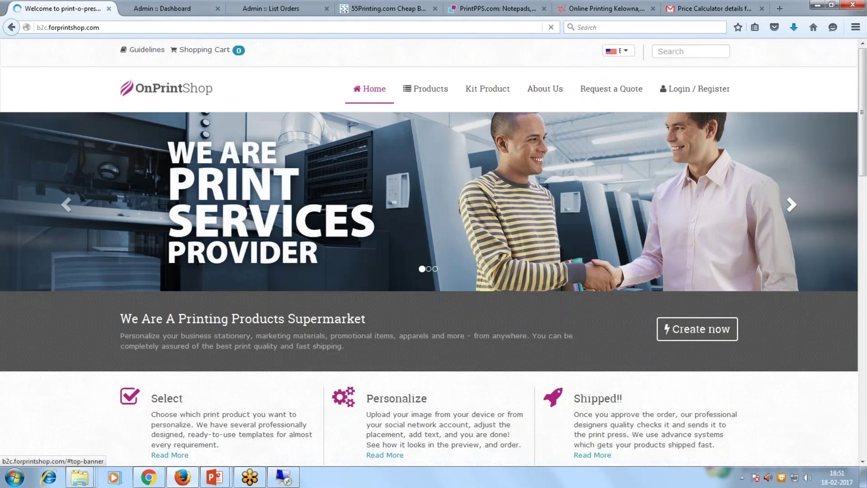
# Open Request a Quote and step through Quote Title, type, Quantity 1, Size, Paper/Stock and Sides fields.
pyautogui.click(632, 91)
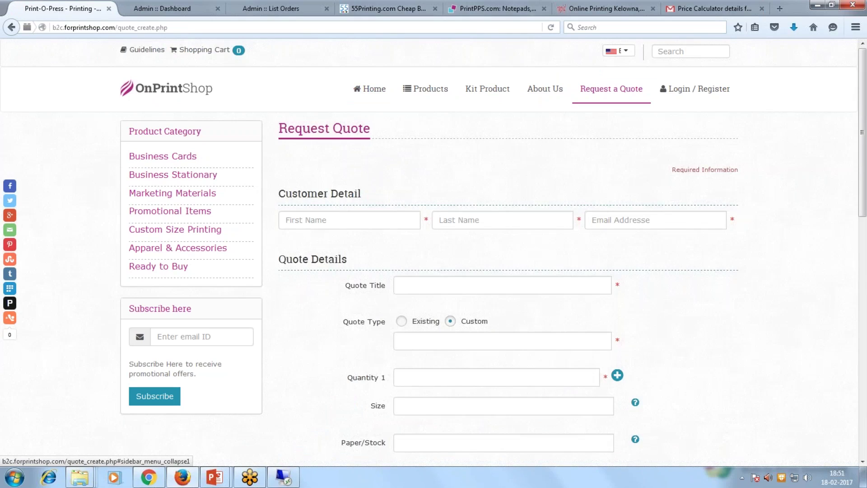
pyautogui.click(404, 285)
pyautogui.click(435, 342)
pyautogui.scroll(-3, 435, 343)
pyautogui.click(434, 317)
pyautogui.click(433, 342)
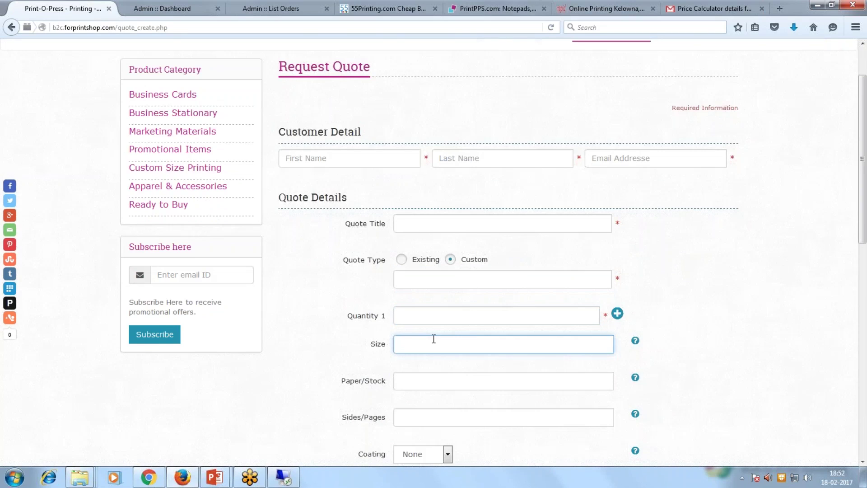
pyautogui.scroll(-3, 434, 339)
pyautogui.click(436, 319)
pyautogui.click(439, 352)
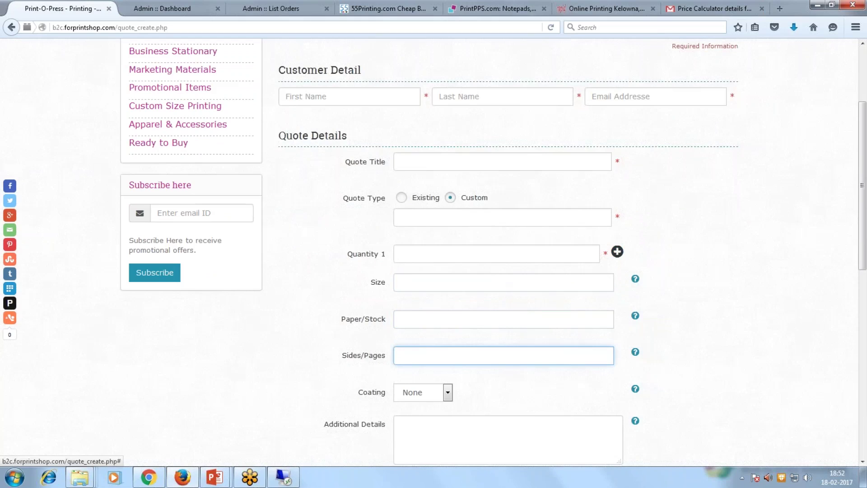
# Add a Quantity 2 row, move on to Additional Details, then bring up the PowerPoint slide show.
pyautogui.click(617, 252)
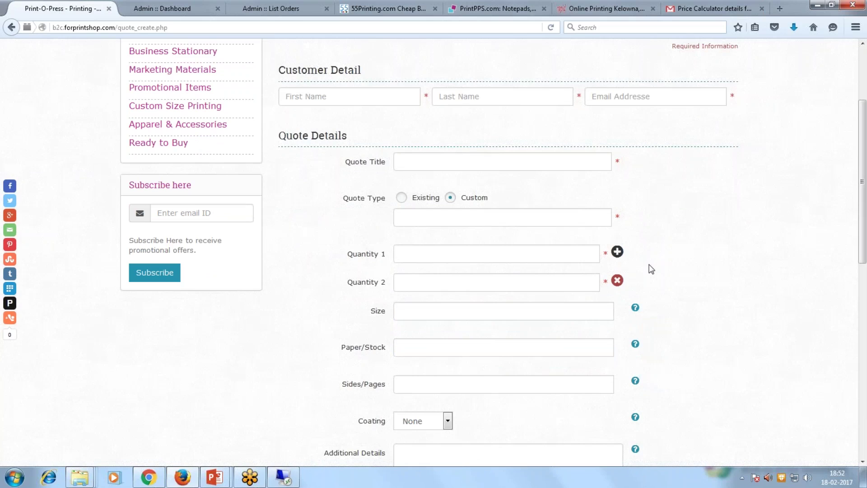
pyautogui.click(400, 253)
pyautogui.click(408, 283)
pyautogui.press('Tab')
pyautogui.press('Tab')
pyautogui.press('Tab')
pyautogui.scroll(-5, 377, 361)
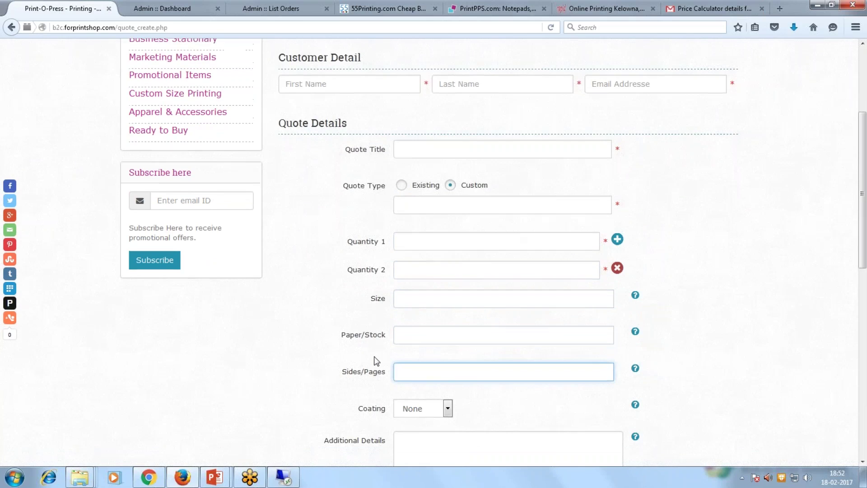
pyautogui.click(430, 341)
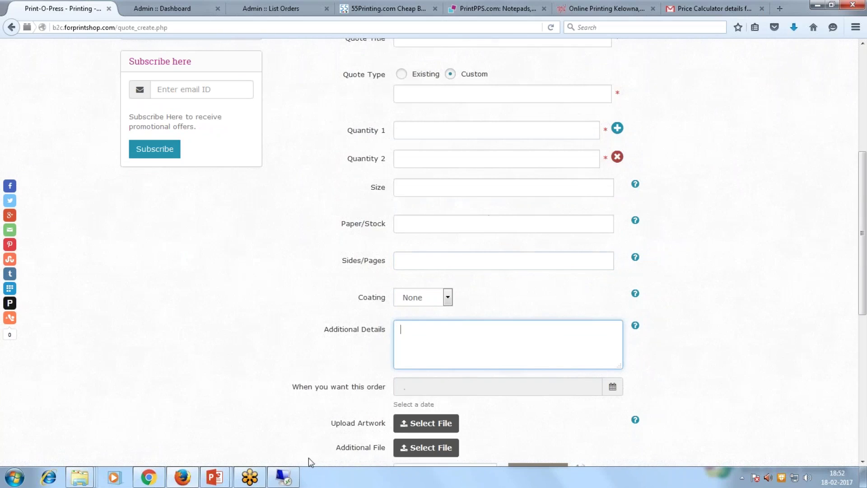
pyautogui.click(214, 477)
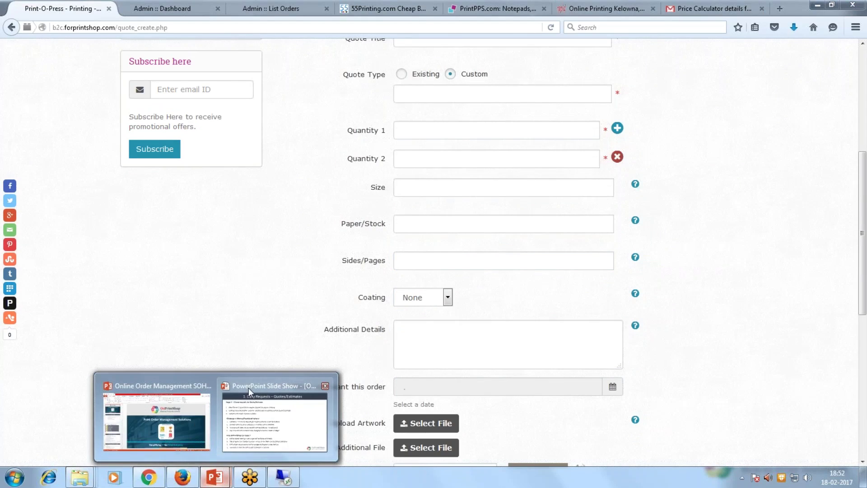
pyautogui.click(248, 387)
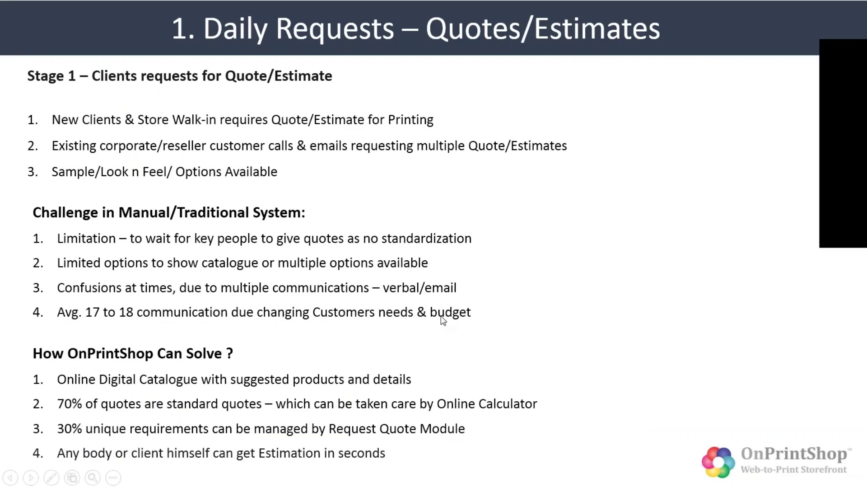
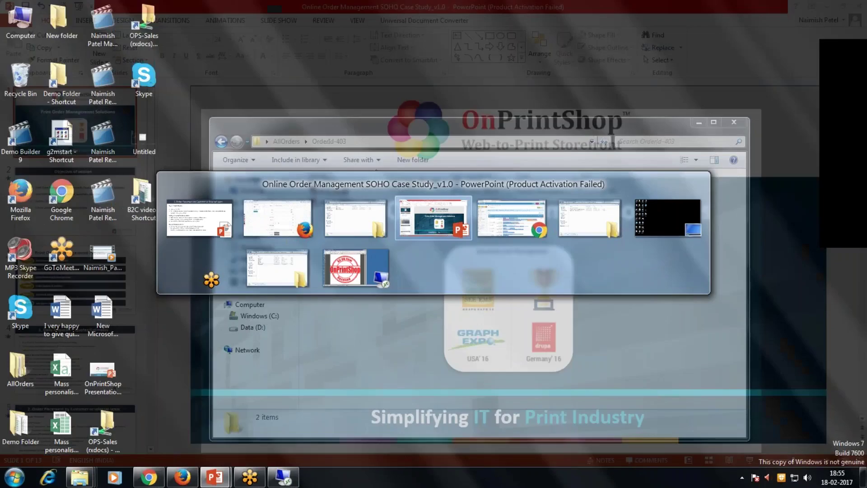
# Leave the SOHO slide show and switch to the Firefox window with the OnPrintShop storefront.
pyautogui.hotkey('alt', 'Tab')
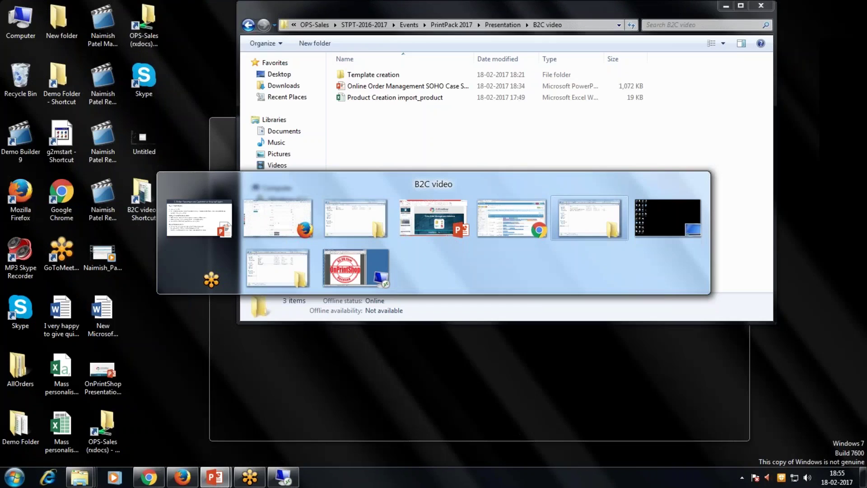
pyautogui.hotkey('alt', 'Tab')
pyautogui.hotkey('alt', 'Tab')
pyautogui.hotkey('alt', 'Tab')
pyautogui.hotkey('alt', 'Tab')
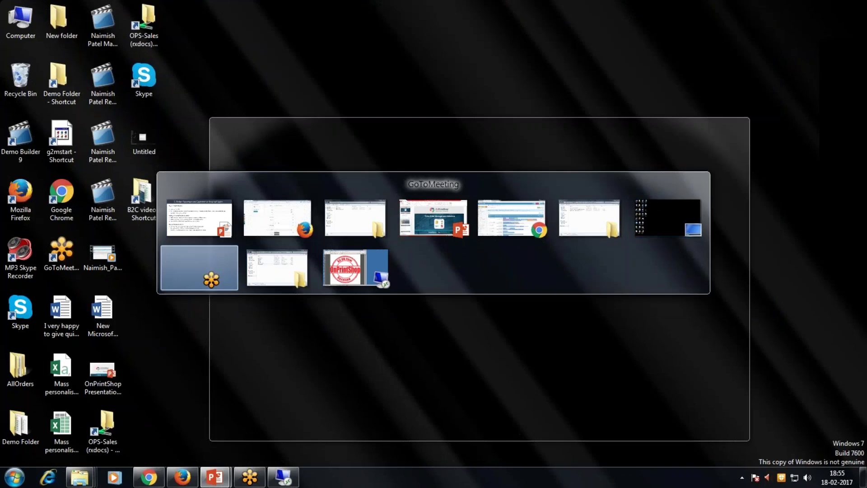
pyautogui.hotkey('alt', 'Tab')
pyautogui.hotkey('alt', 'Tab')
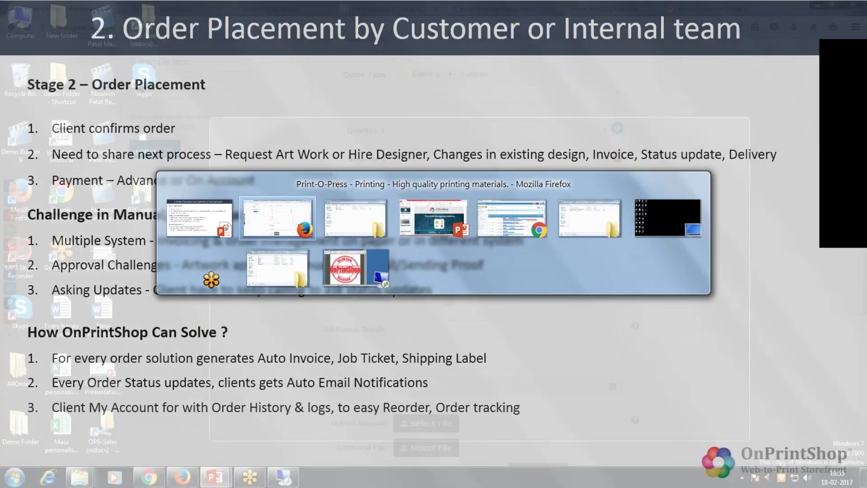
# Sign in to the storefront using the customer's saved email from autocomplete.
pyautogui.scroll(5, 324, 230)
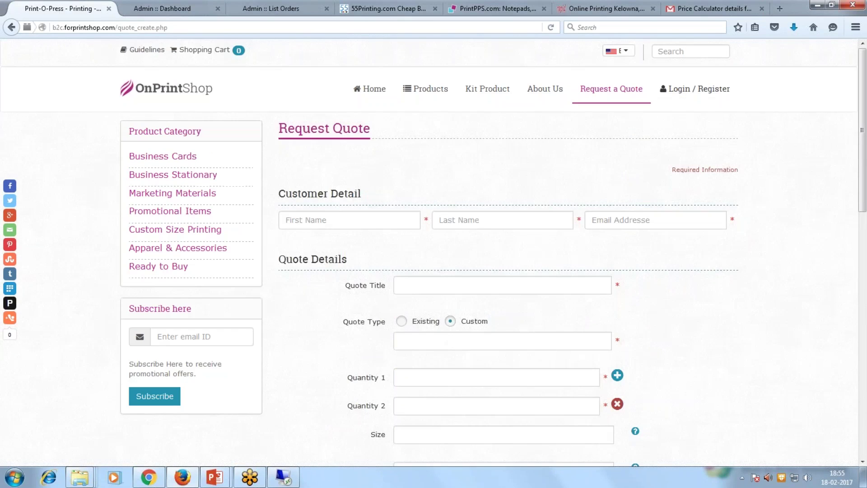
pyautogui.click(696, 90)
pyautogui.click(699, 154)
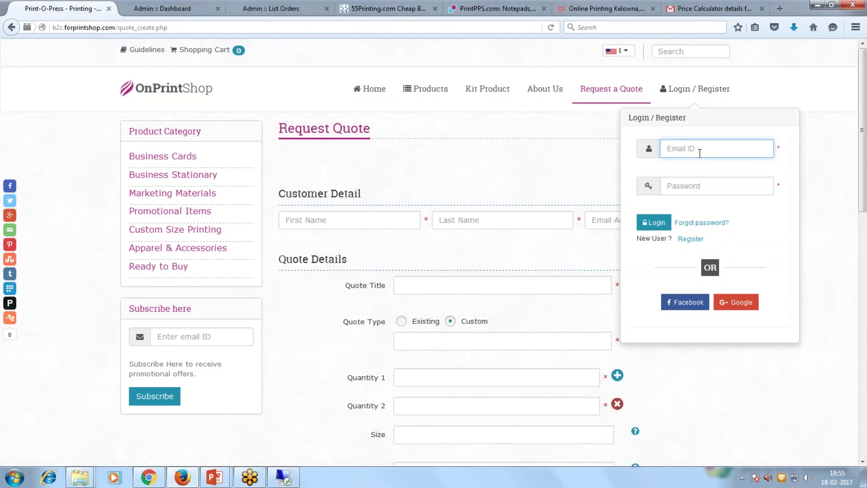
pyautogui.write('n')
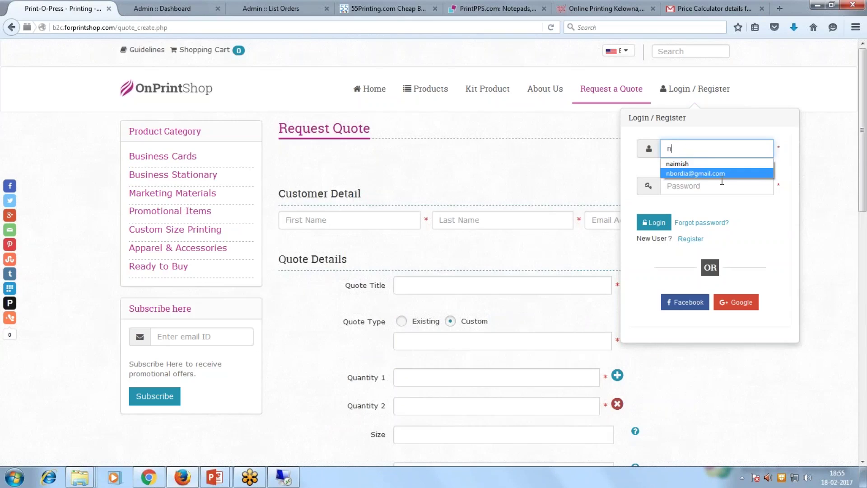
pyautogui.click(721, 173)
pyautogui.click(654, 222)
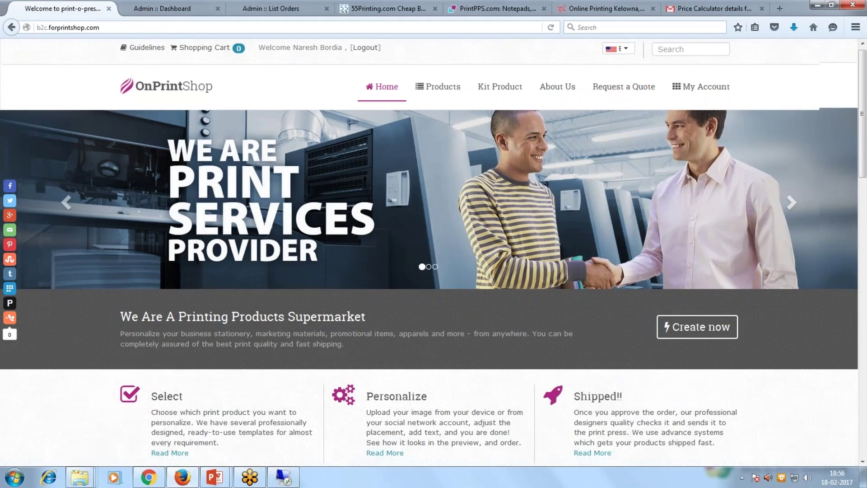
# Review the welcome home page, log out, and reopen Login / Register.
pyautogui.scroll(-4, 433, 253)
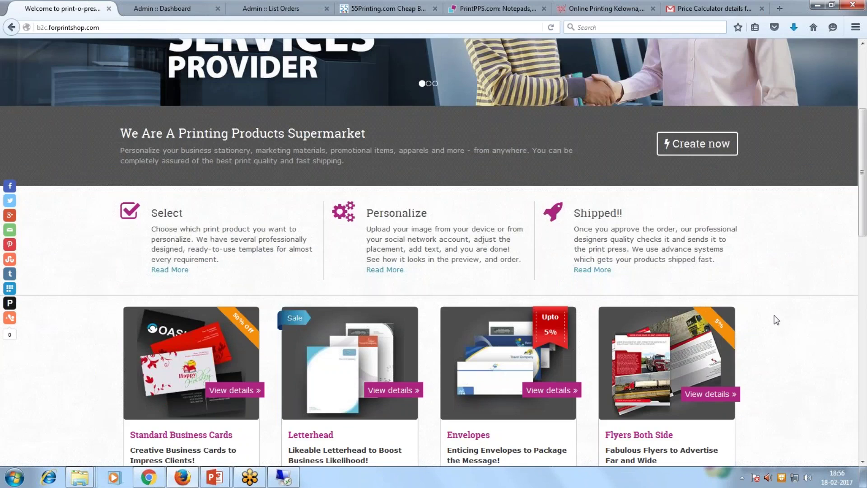
pyautogui.scroll(4, 774, 316)
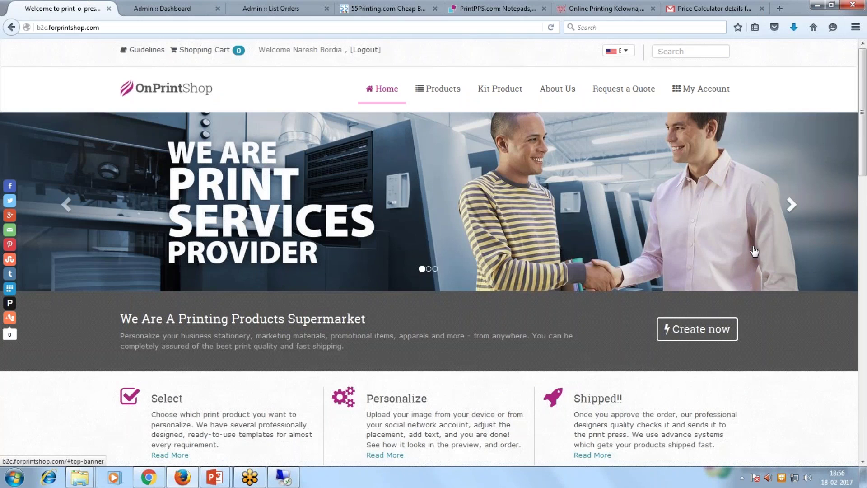
pyautogui.click(361, 54)
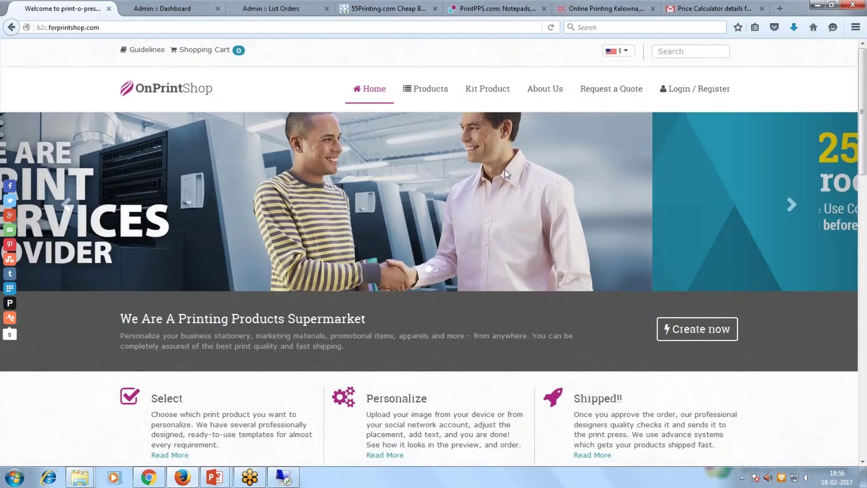
pyautogui.scroll(-3, 532, 194)
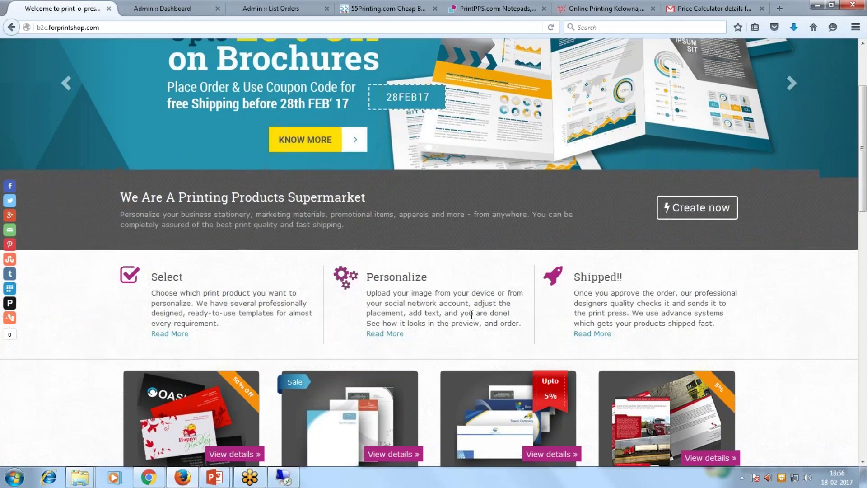
pyautogui.scroll(3, 701, 96)
pyautogui.click(701, 96)
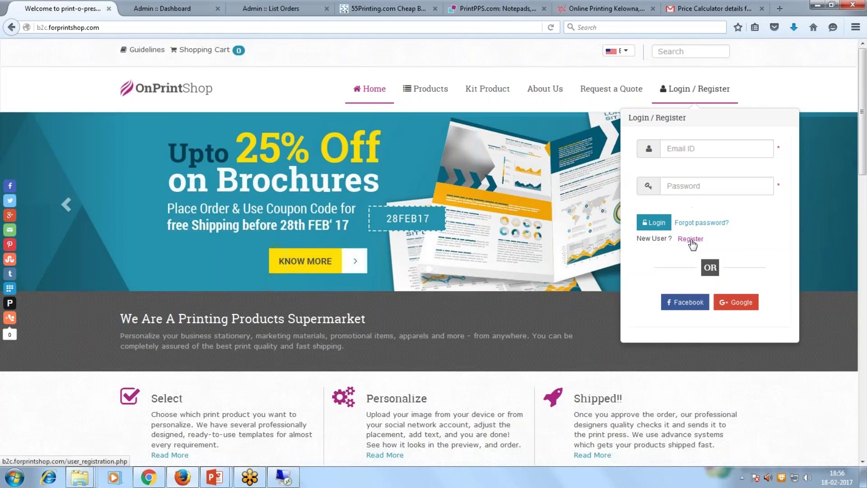
# In the admin, start Orders > Add New Order at the customer search, then return to the storefront.
pyautogui.click(149, 10)
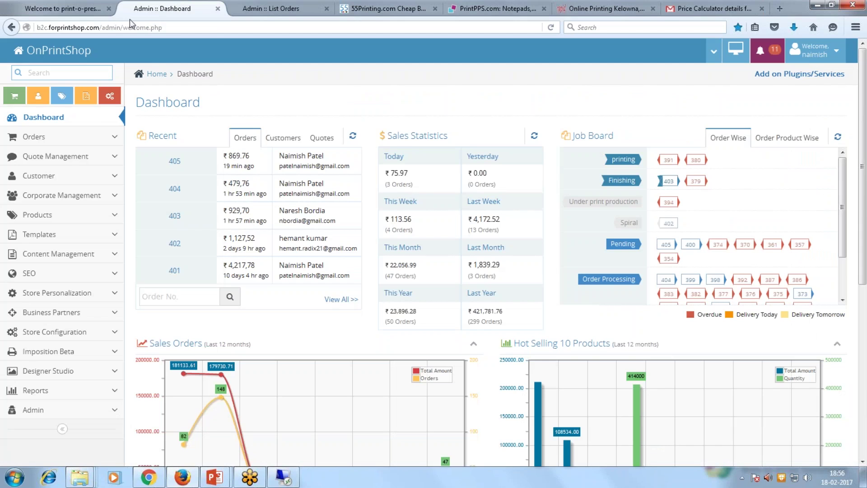
pyautogui.click(66, 143)
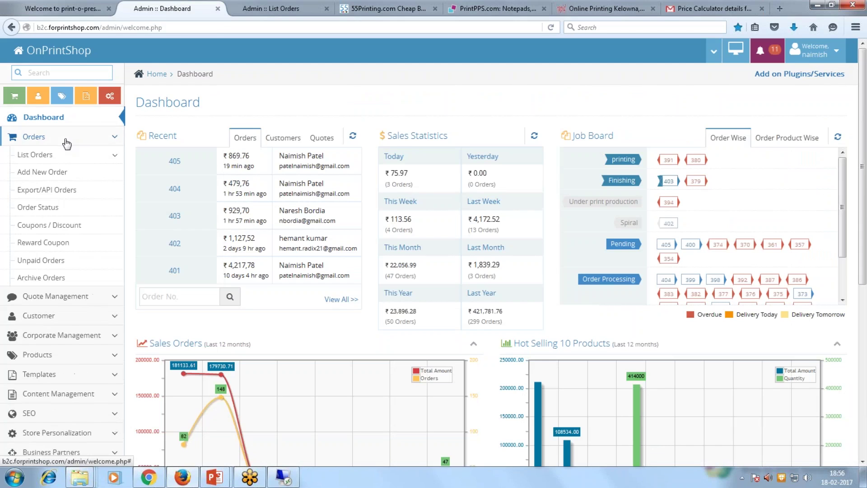
pyautogui.click(63, 179)
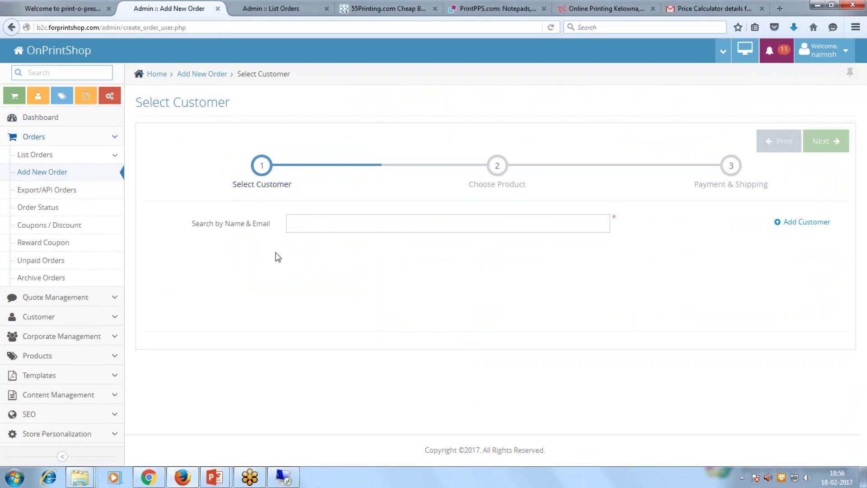
pyautogui.click(309, 218)
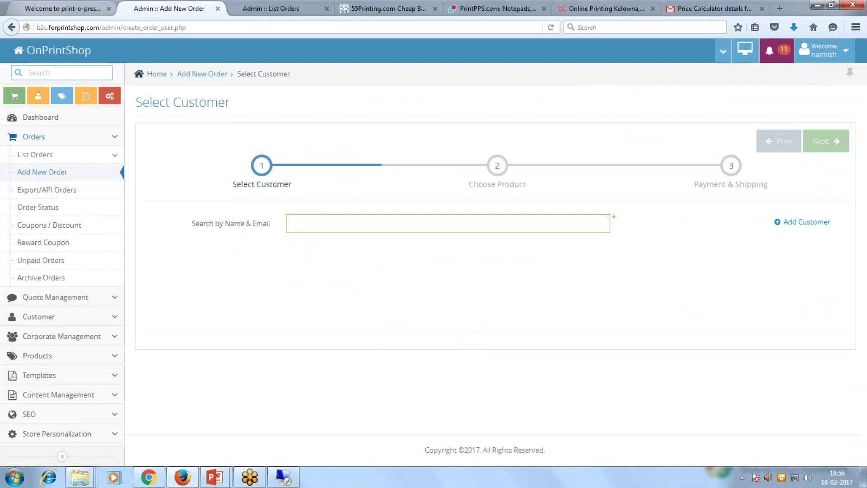
pyautogui.click(69, 8)
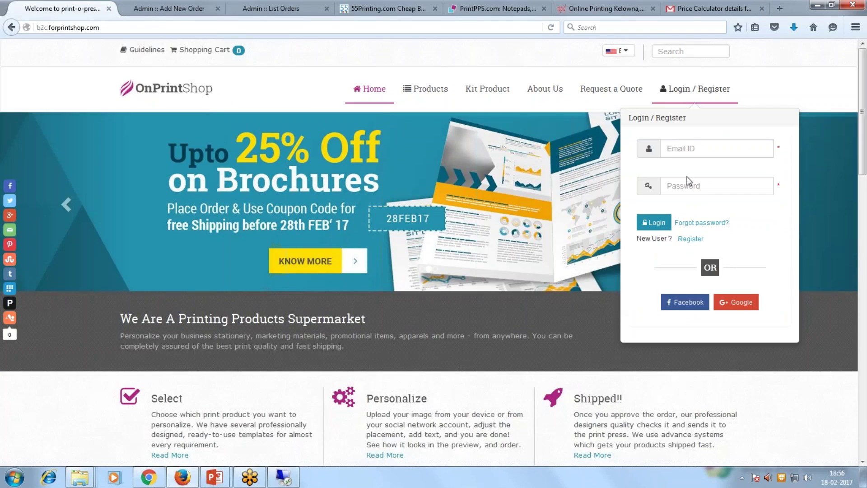
pyautogui.click(750, 85)
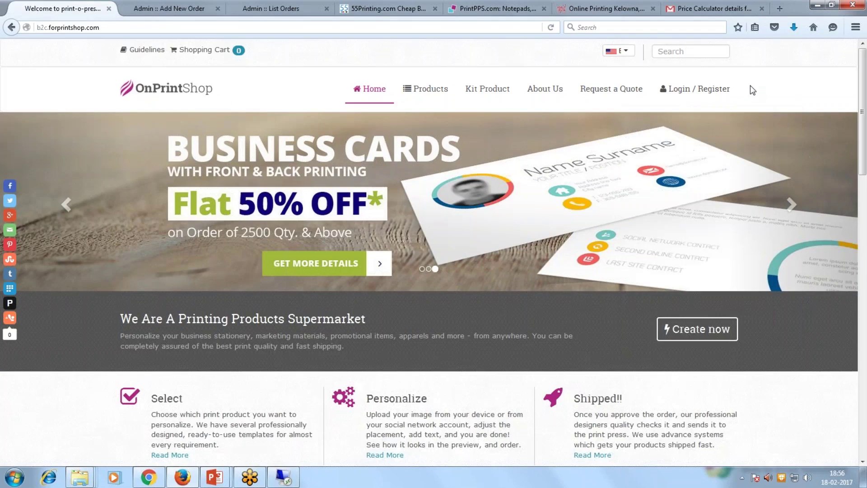
pyautogui.click(709, 92)
pyautogui.click(689, 241)
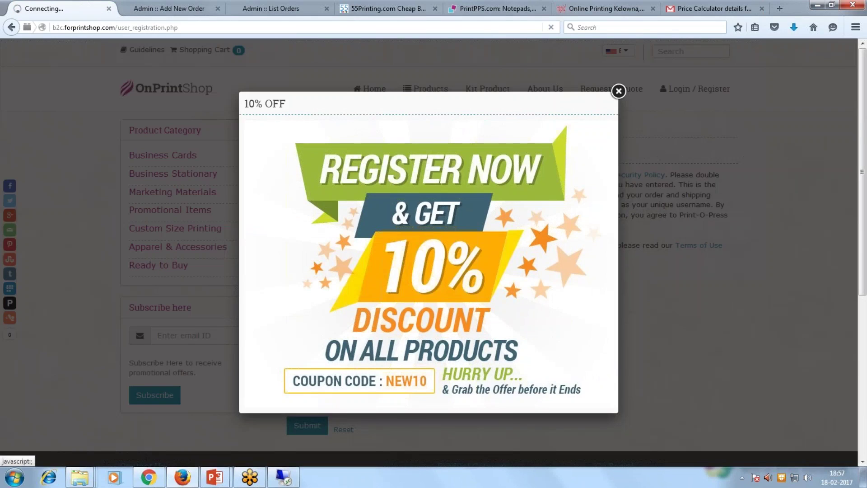
pyautogui.click(619, 92)
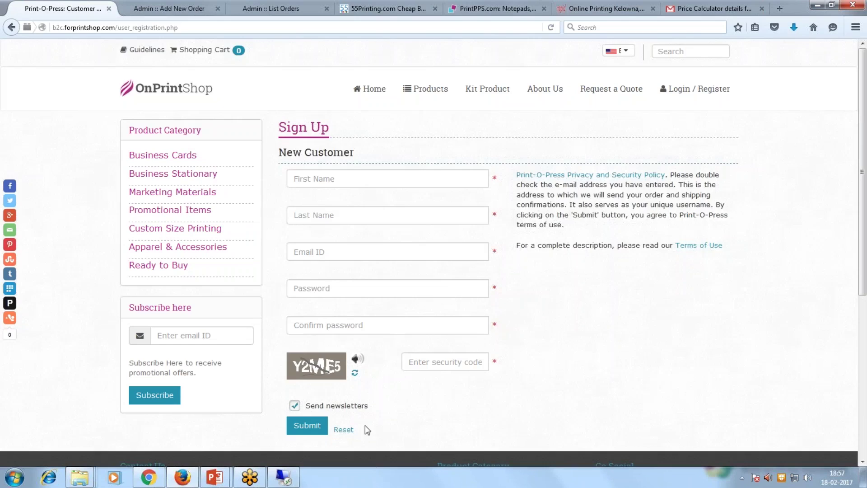
pyautogui.click(678, 89)
pyautogui.click(688, 153)
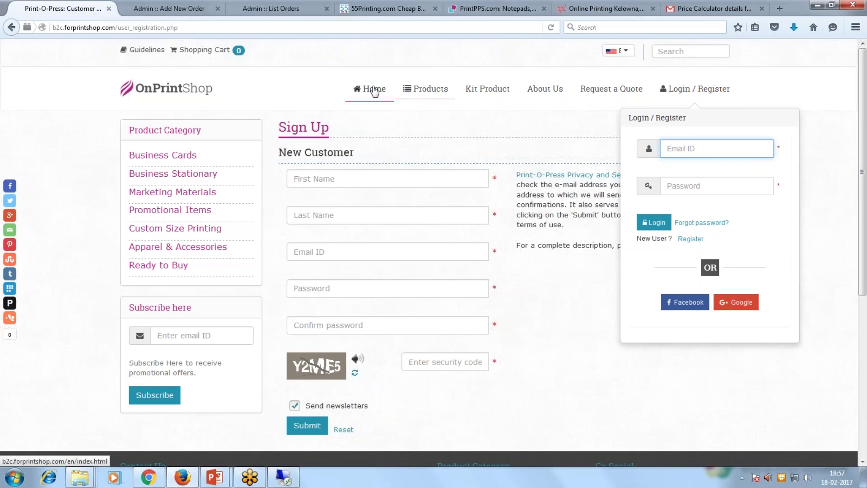
pyautogui.click(373, 90)
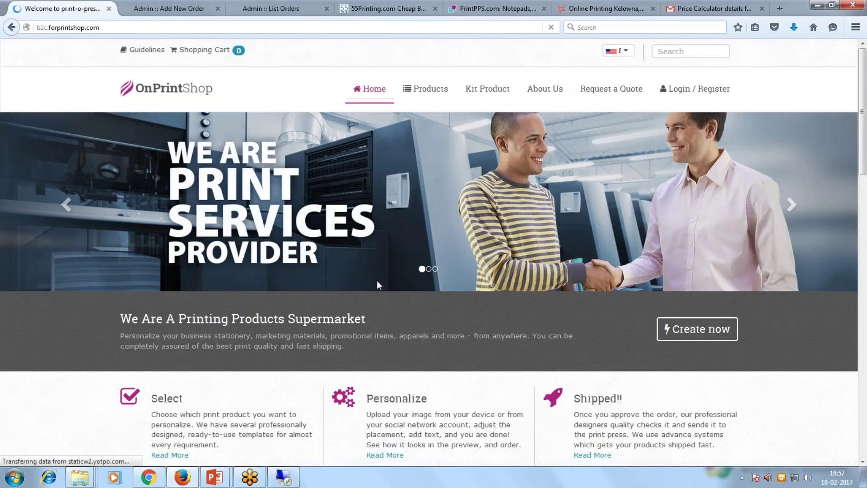
pyautogui.scroll(-3, 377, 280)
pyautogui.scroll(-9, 377, 280)
# Open Standard Business Cards and choose 100 GSM paper.
pyautogui.click(206, 245)
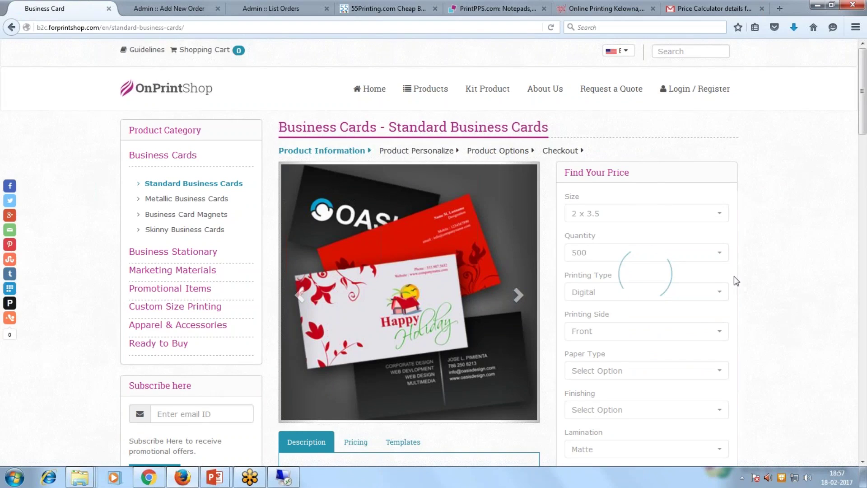
pyautogui.scroll(-5, 734, 275)
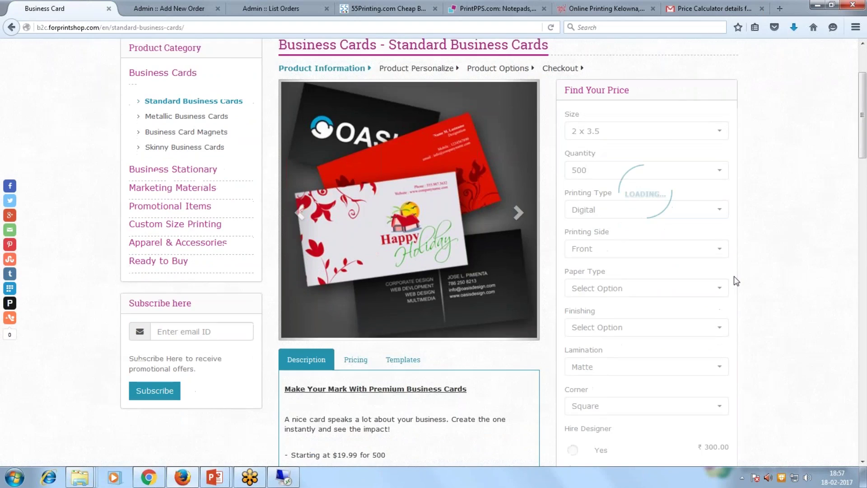
pyautogui.scroll(-3, 733, 276)
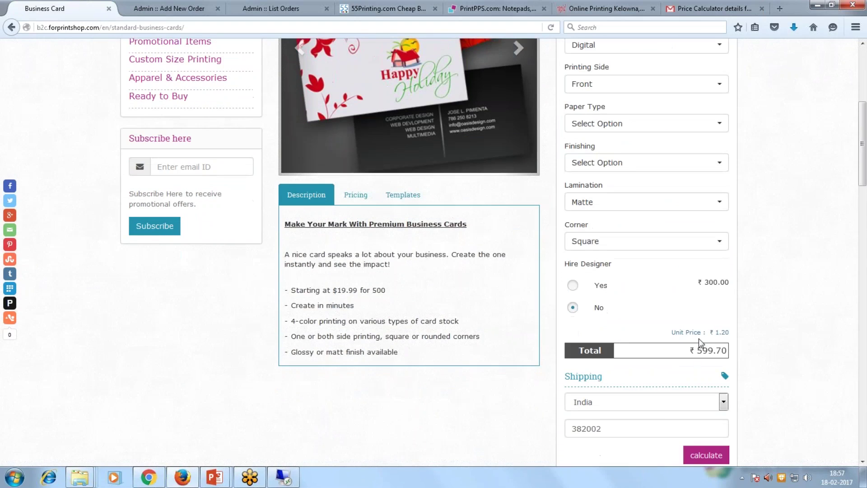
pyautogui.scroll(1, 698, 338)
pyautogui.click(640, 186)
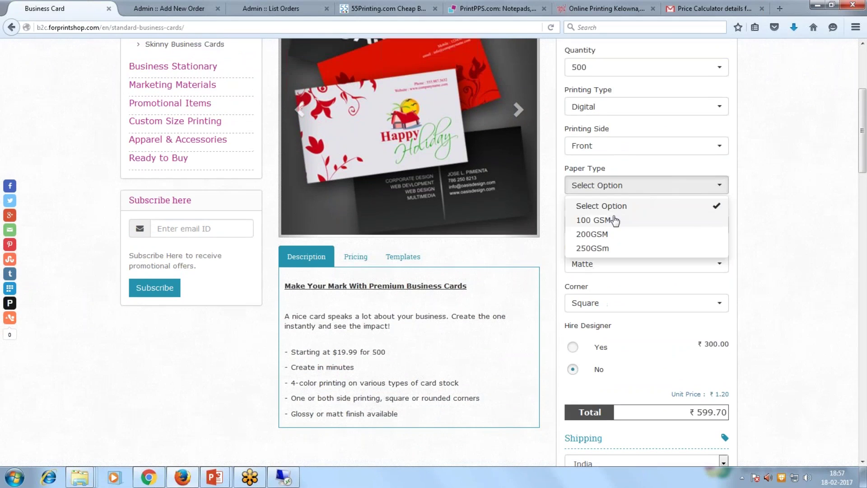
pyautogui.click(615, 218)
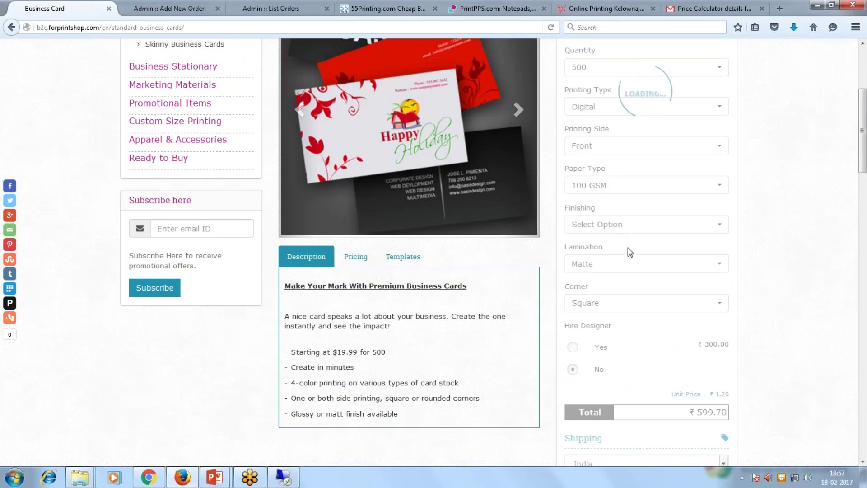
# Set the finishing to Laminate and leave Hire Designer at No.
pyautogui.scroll(5, 186, 116)
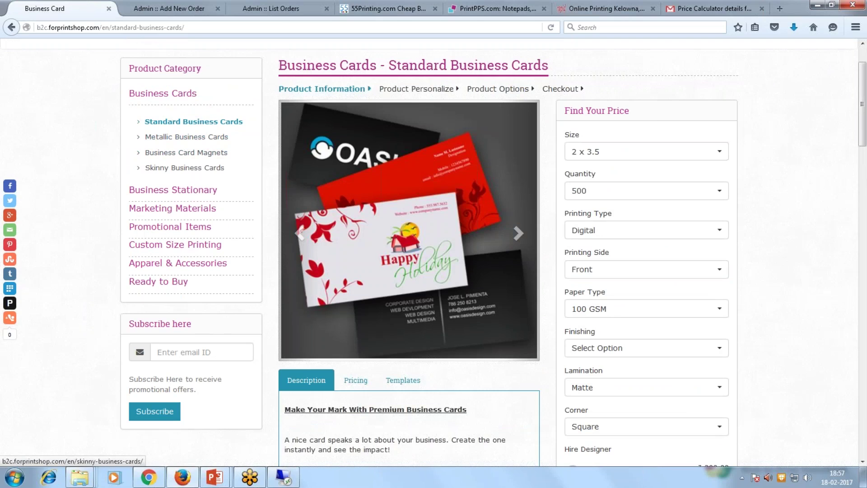
pyautogui.scroll(-3, 518, 233)
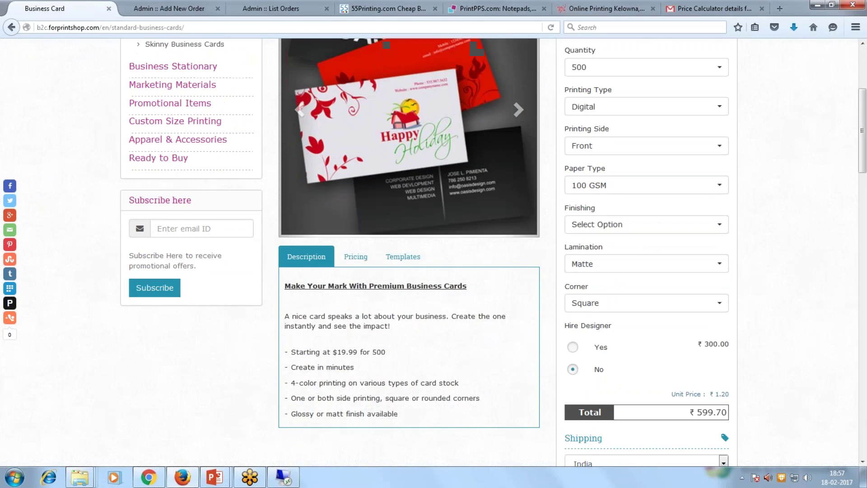
pyautogui.click(638, 225)
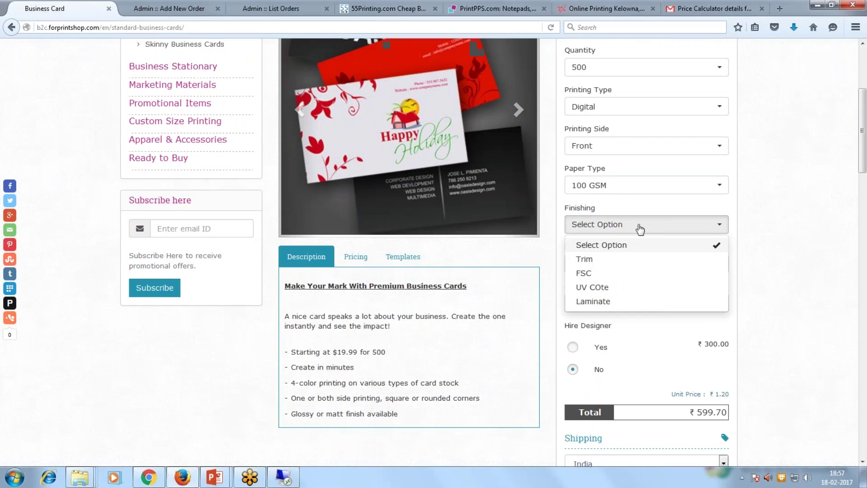
pyautogui.click(601, 300)
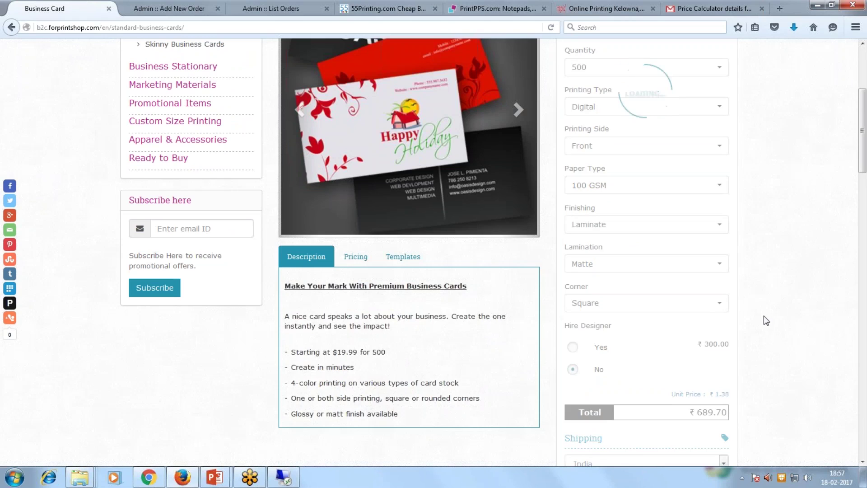
pyautogui.scroll(-3, 766, 321)
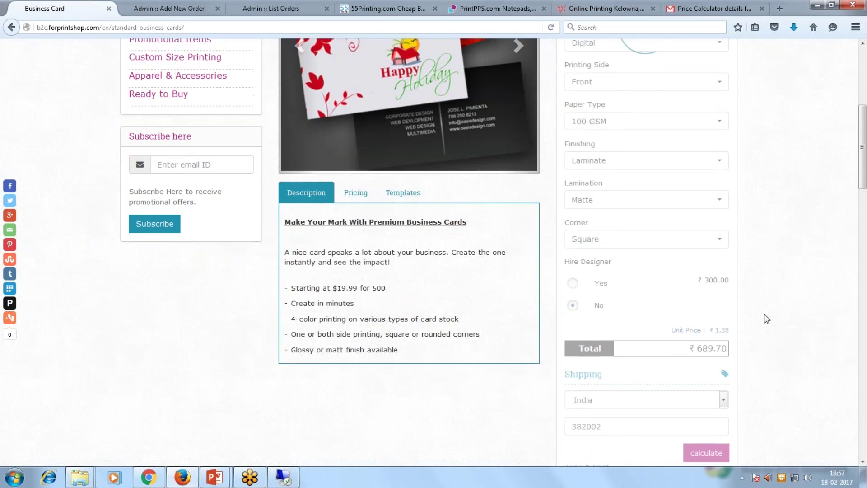
pyautogui.scroll(-4, 766, 319)
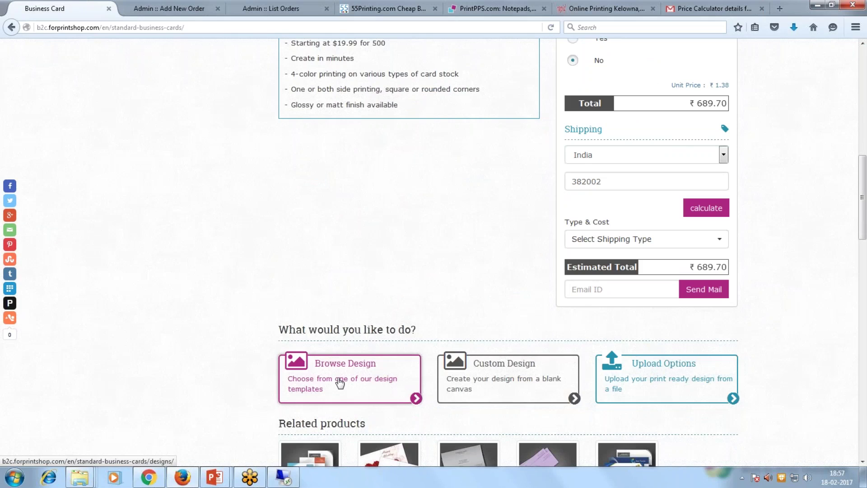
pyautogui.scroll(3, 505, 275)
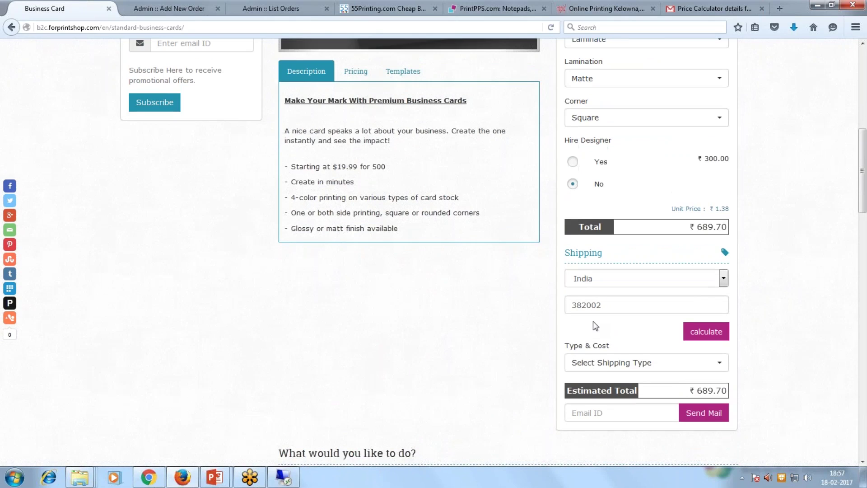
pyautogui.click(572, 162)
pyautogui.click(573, 185)
pyautogui.scroll(-4, 501, 274)
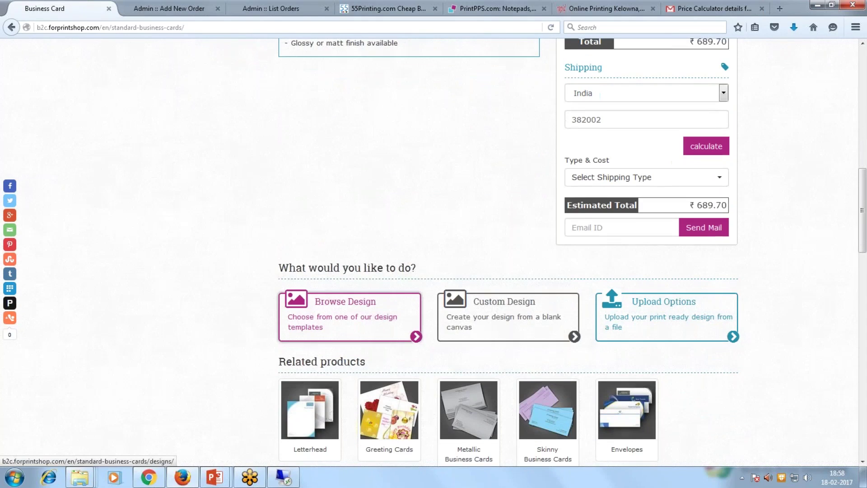
# Customize the Sport Change Life design template and add a back page.
pyautogui.click(360, 310)
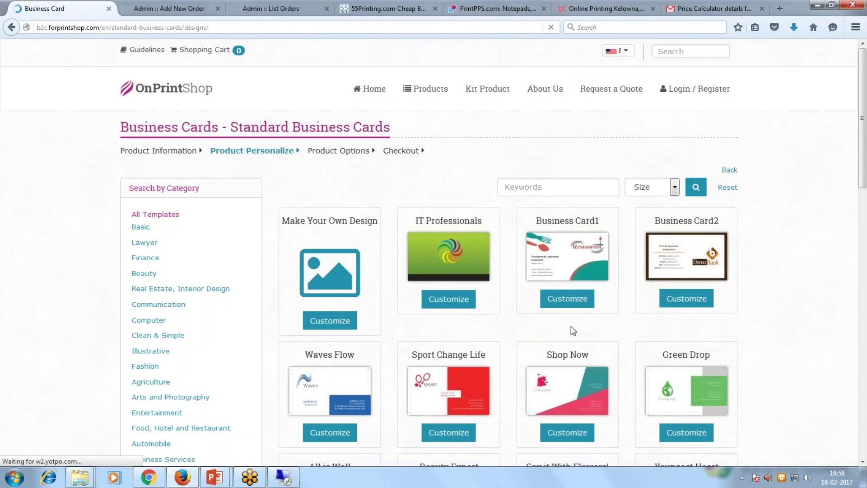
pyautogui.scroll(-2, 570, 326)
pyautogui.scroll(-4, 570, 326)
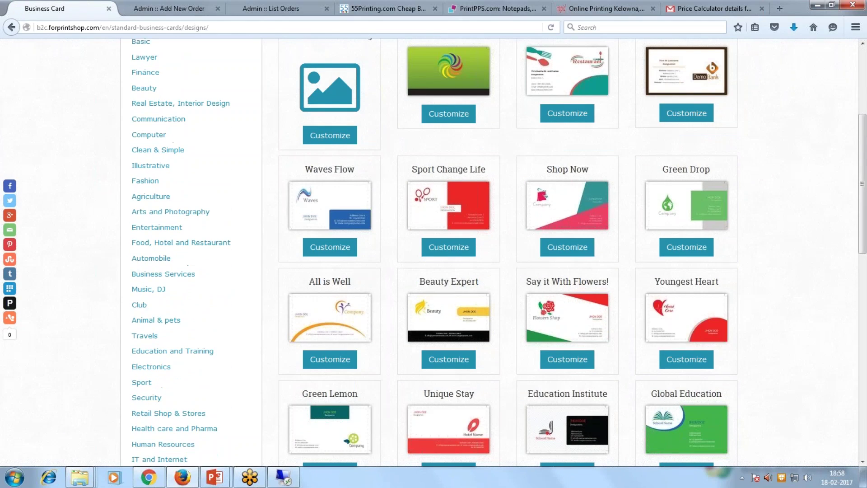
pyautogui.click(455, 254)
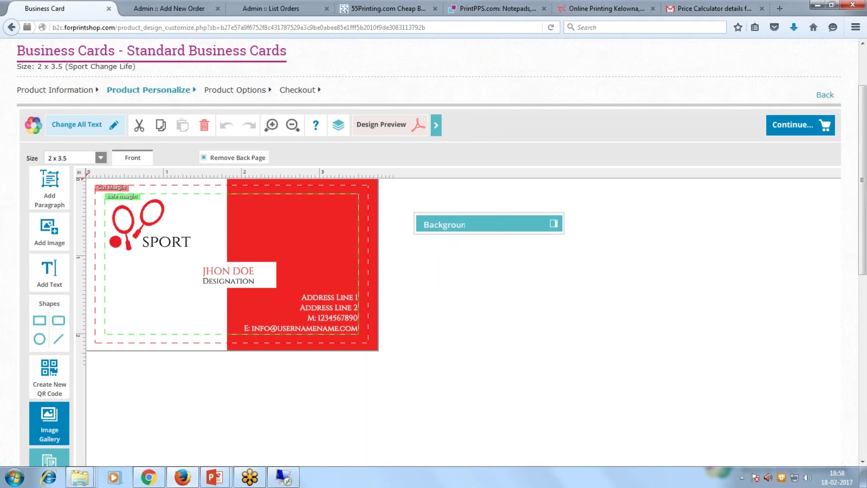
pyautogui.click(221, 157)
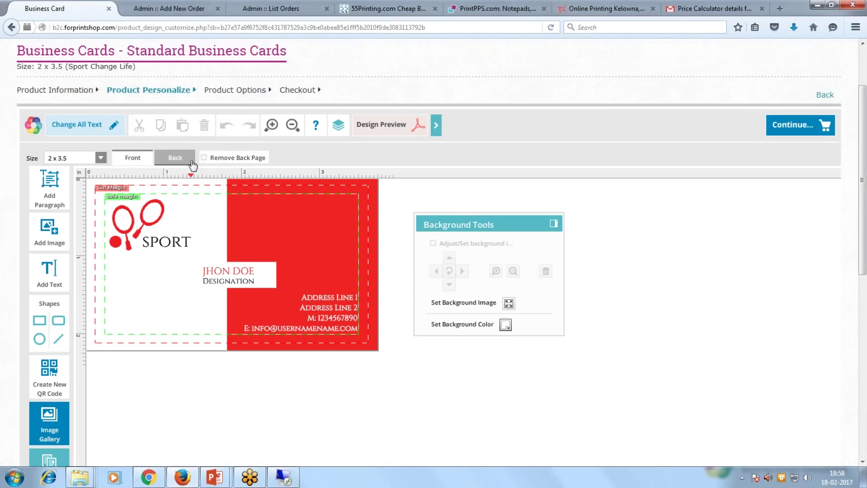
# Replace the sample name with the customer's name and the designation with Sr. BDM.
pyautogui.click(179, 240)
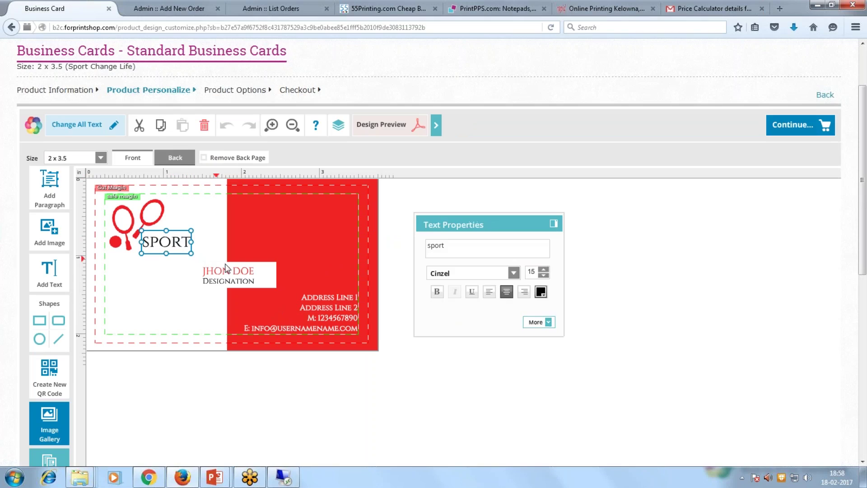
pyautogui.click(253, 274)
pyautogui.moveTo(465, 247); pyautogui.dragTo(425, 241)
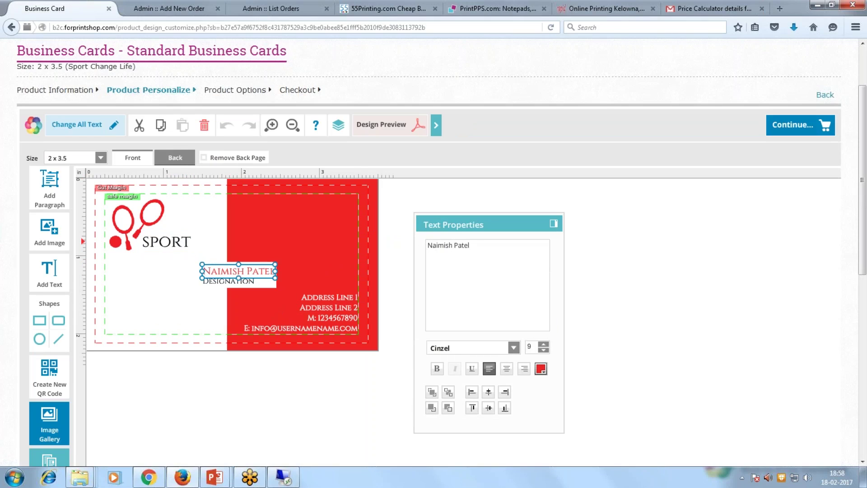
pyautogui.click(208, 280)
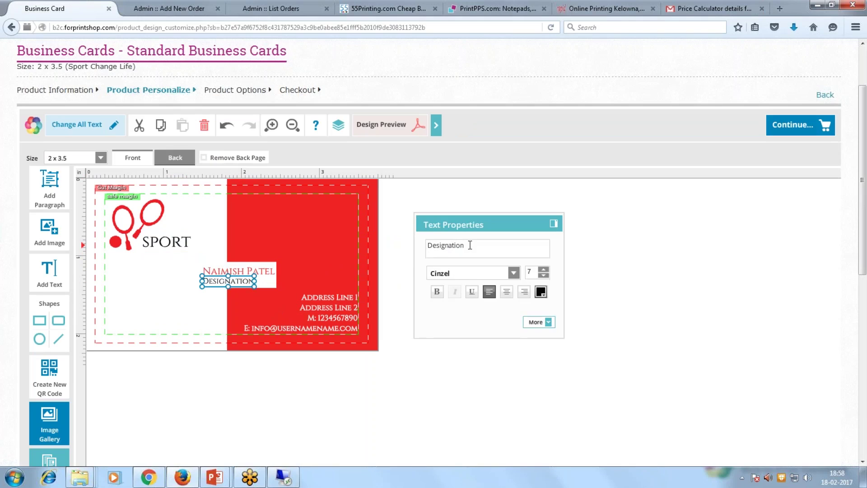
pyautogui.moveTo(470, 246); pyautogui.dragTo(426, 245)
pyautogui.write('Sr. BDM')
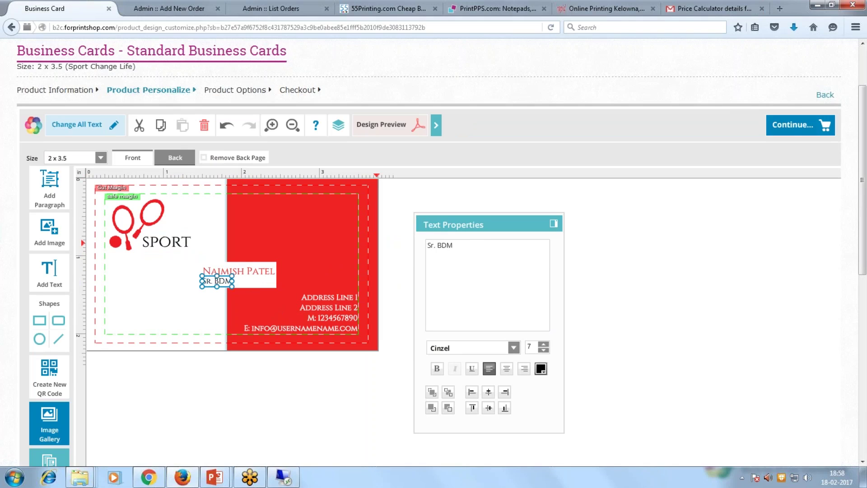
pyautogui.click(246, 399)
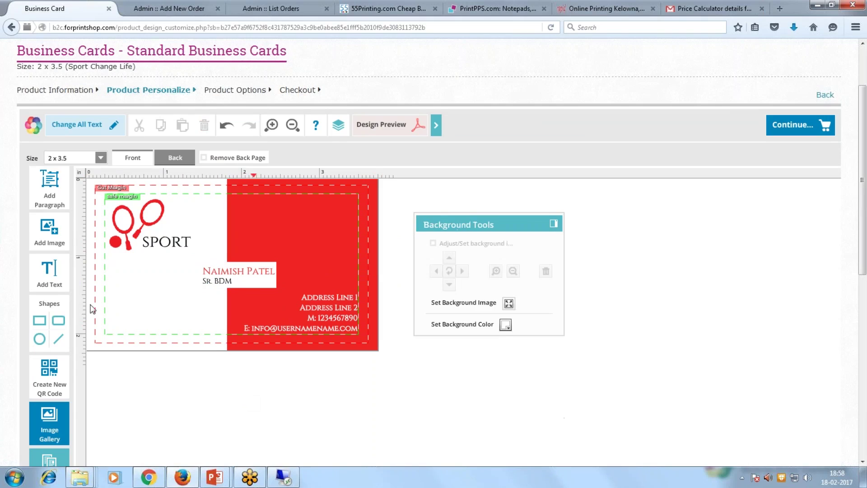
pyautogui.click(49, 238)
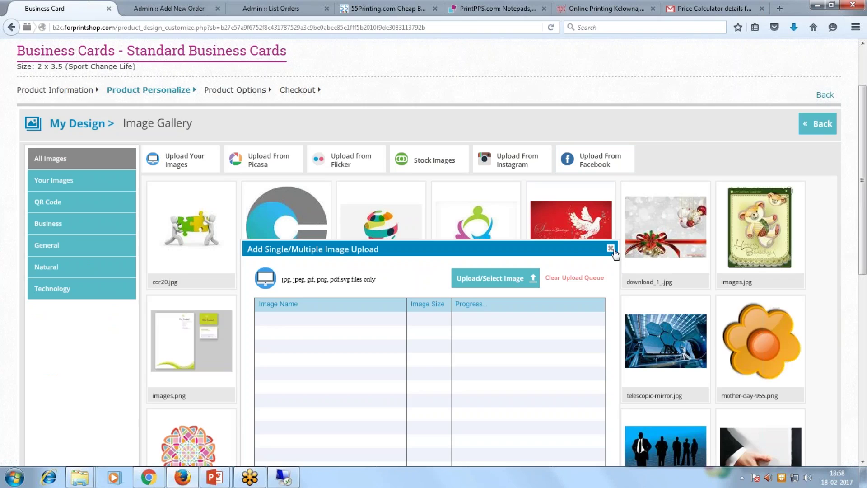
pyautogui.click(610, 247)
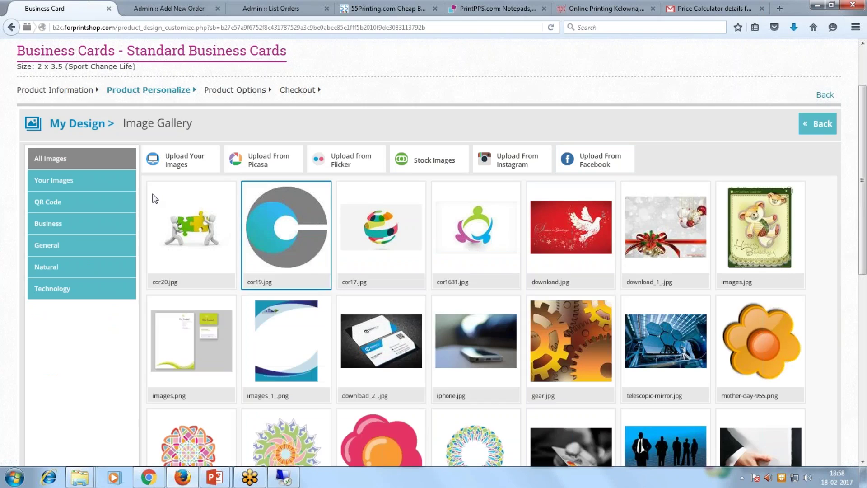
pyautogui.click(84, 202)
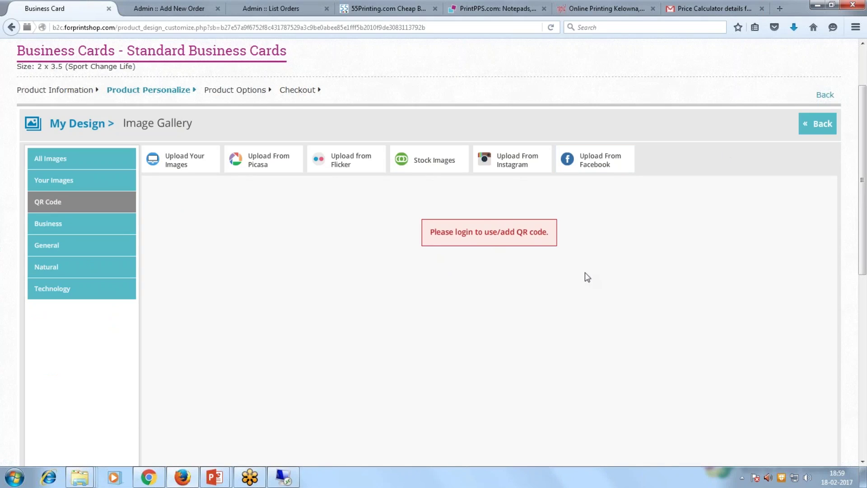
pyautogui.click(119, 165)
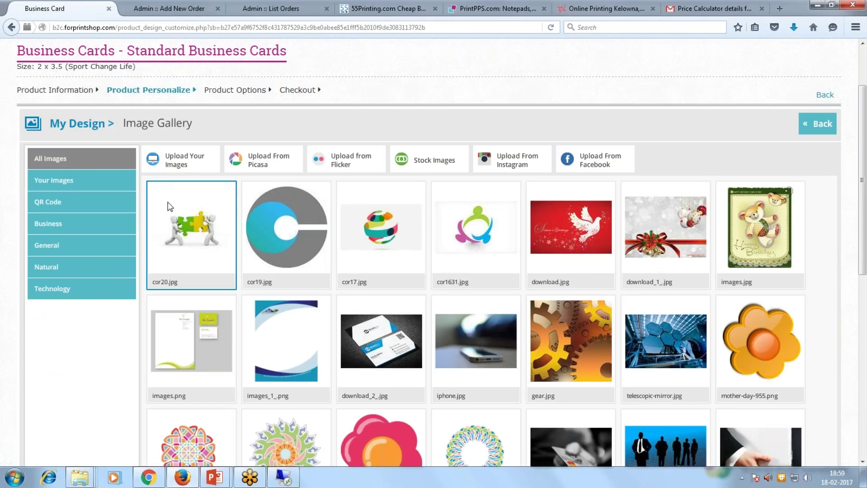
# Place the grey-and-blue circle logo on the card's back side.
pyautogui.click(817, 124)
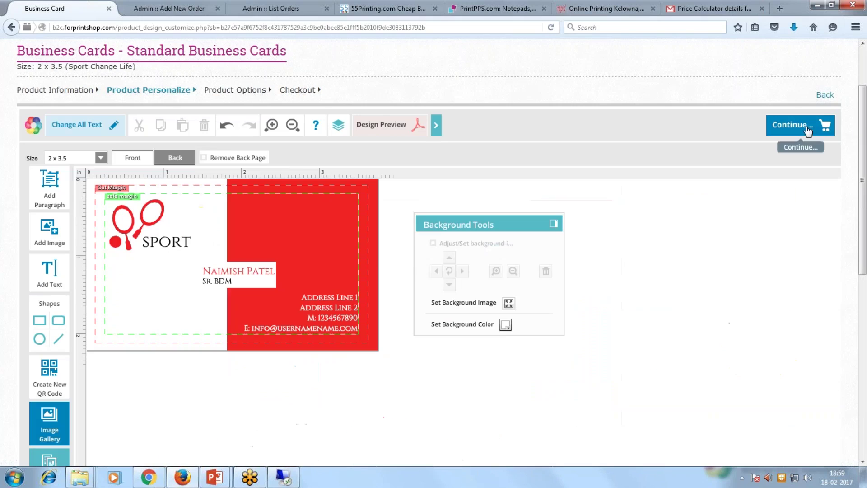
pyautogui.click(180, 157)
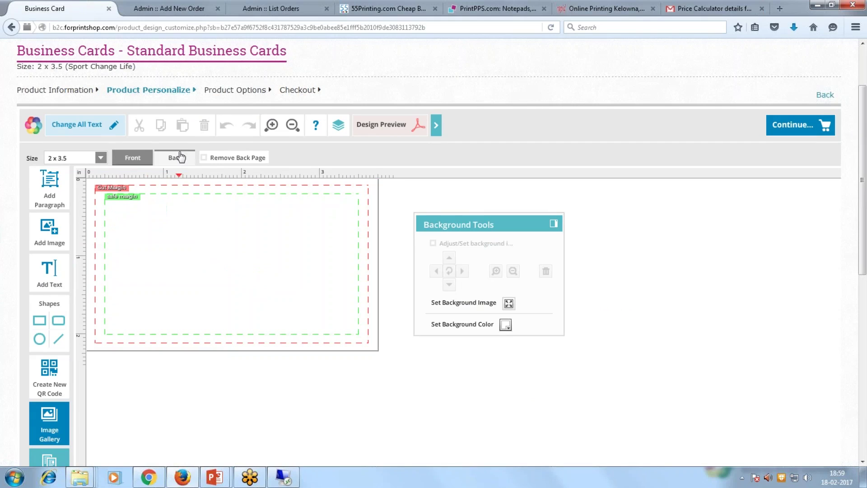
pyautogui.click(172, 162)
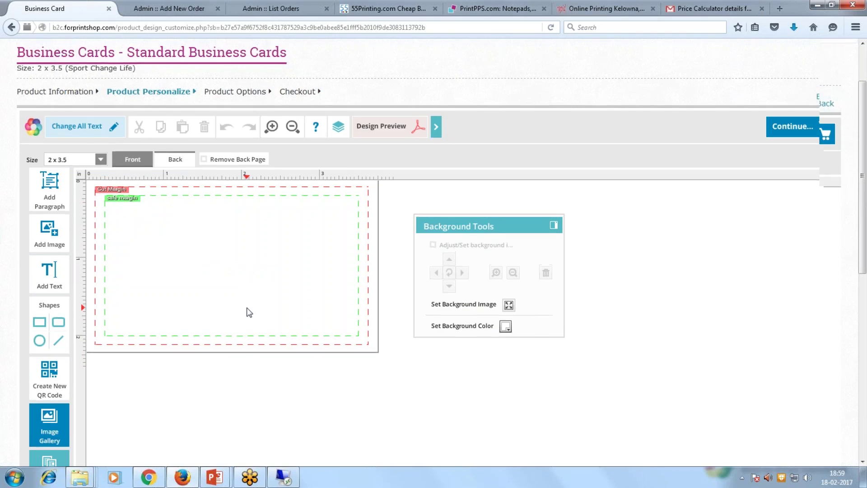
pyautogui.scroll(2, 249, 312)
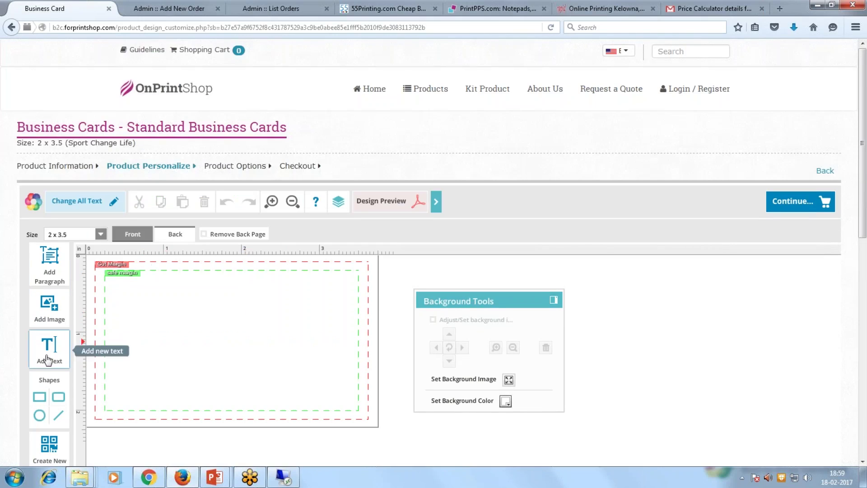
pyautogui.click(50, 316)
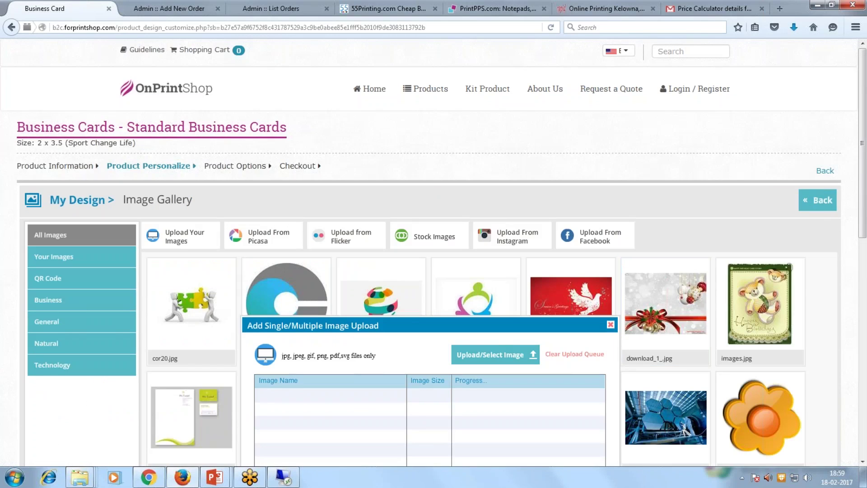
pyautogui.click(610, 325)
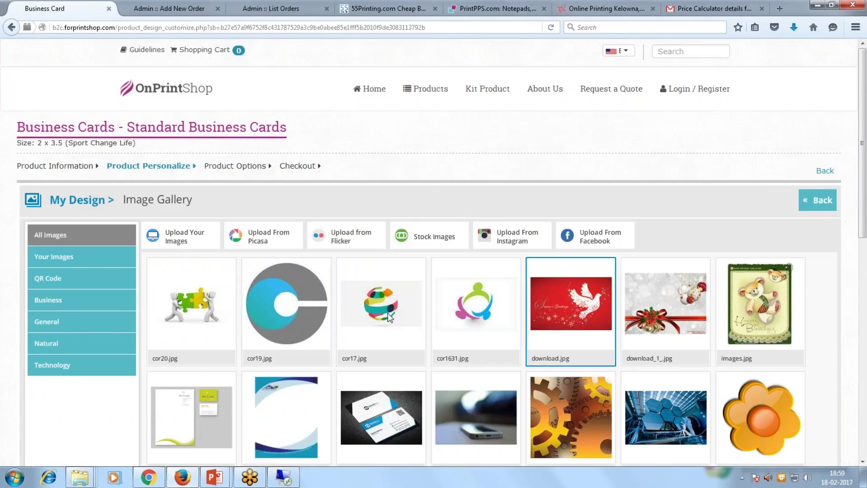
pyautogui.click(326, 315)
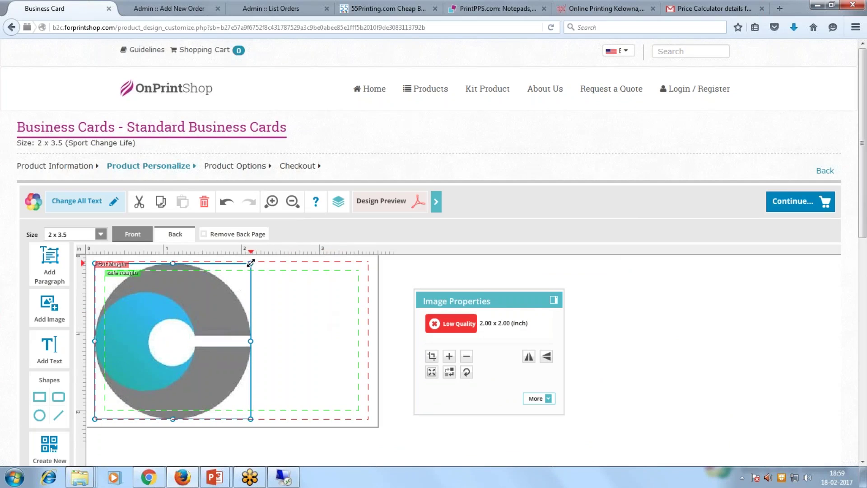
pyautogui.moveTo(152, 365); pyautogui.dragTo(239, 330)
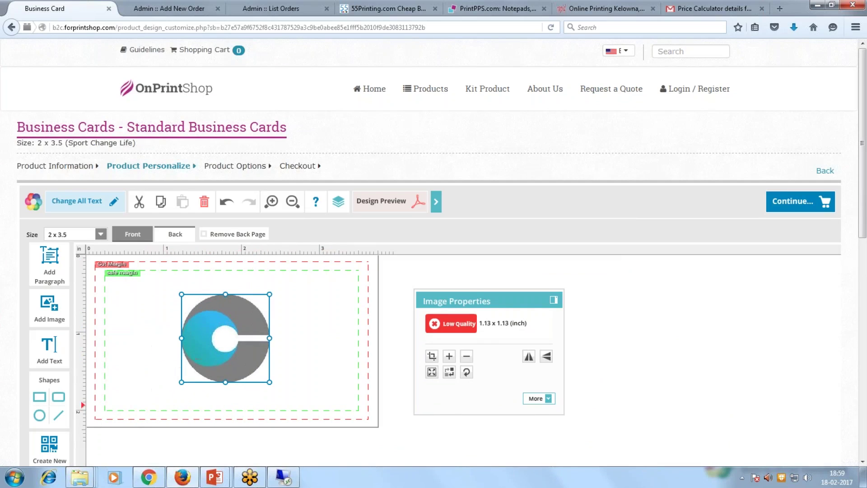
# Align the logo to the horizontal centre and continue to the Enter Design Name prompt.
pyautogui.click(536, 398)
pyautogui.scroll(-3, 489, 365)
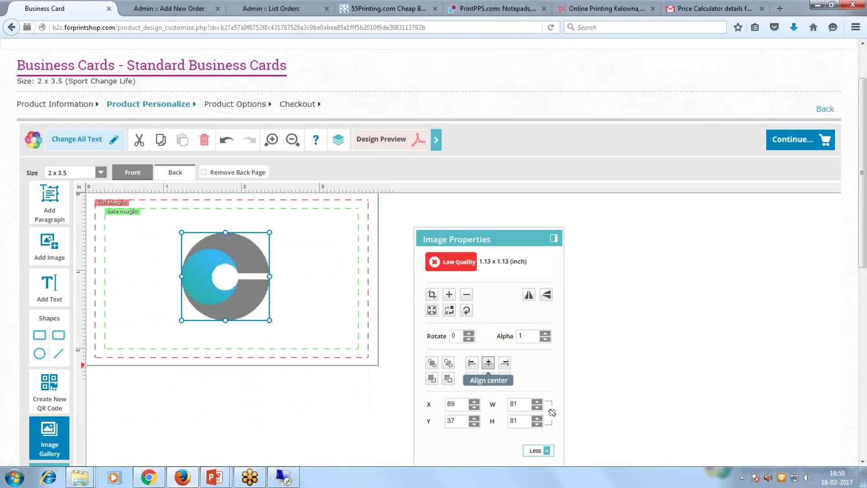
pyautogui.click(488, 362)
pyautogui.click(402, 313)
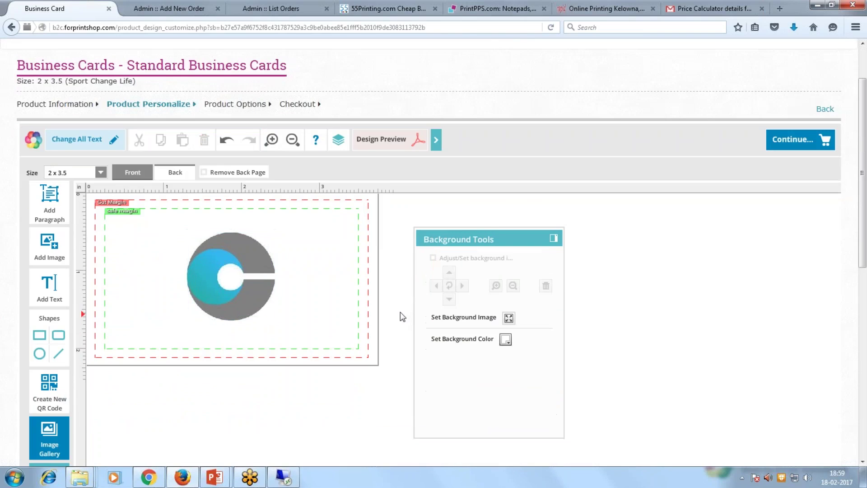
pyautogui.click(795, 141)
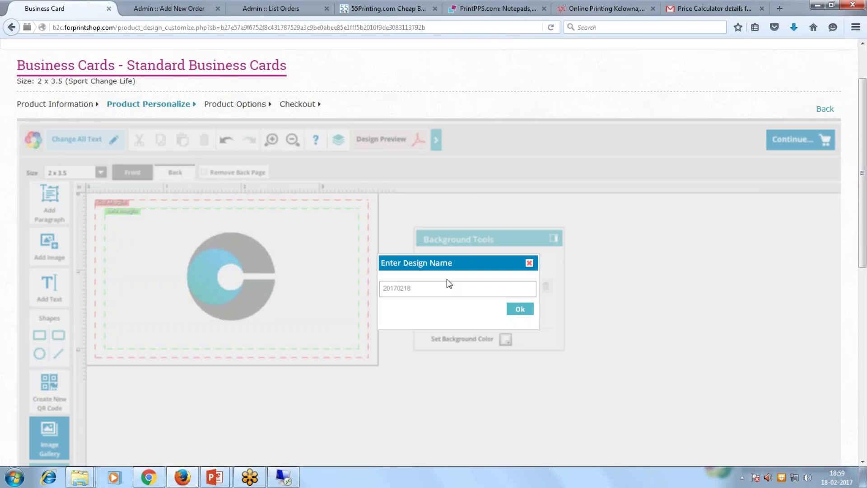
# Accept the design name 20170218 and log in with the customer's saved email.
pyautogui.click(515, 309)
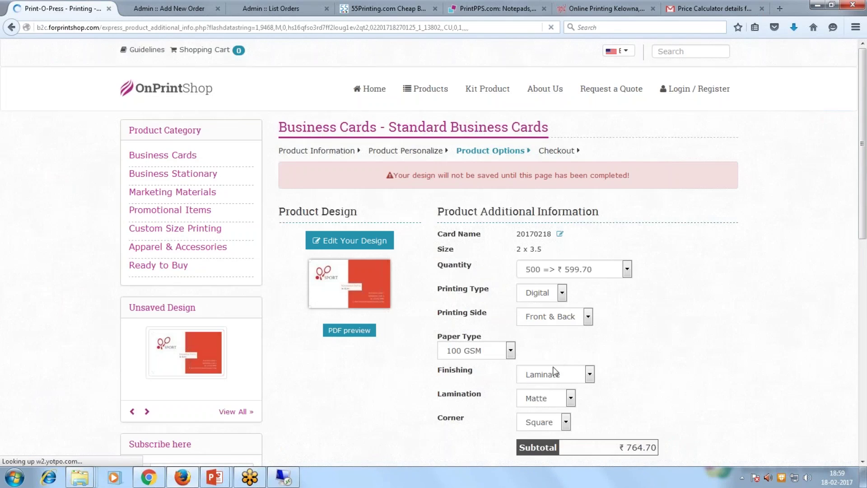
pyautogui.scroll(-5, 554, 372)
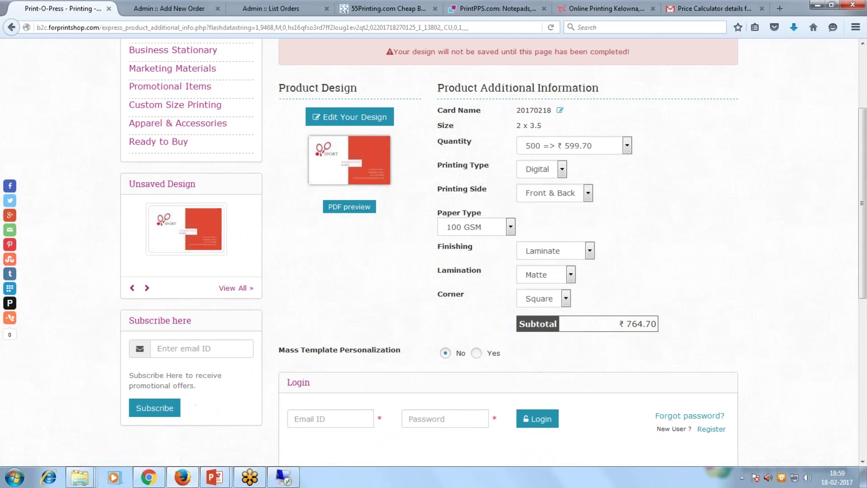
pyautogui.click(369, 416)
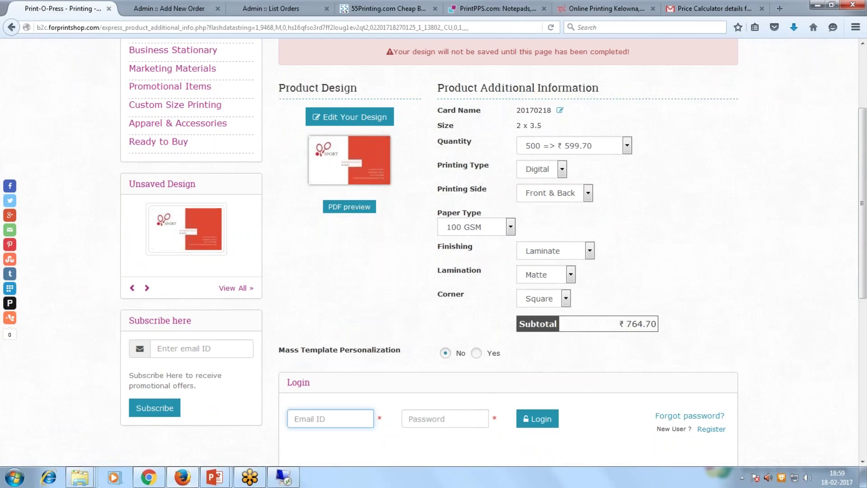
pyautogui.write('nbo')
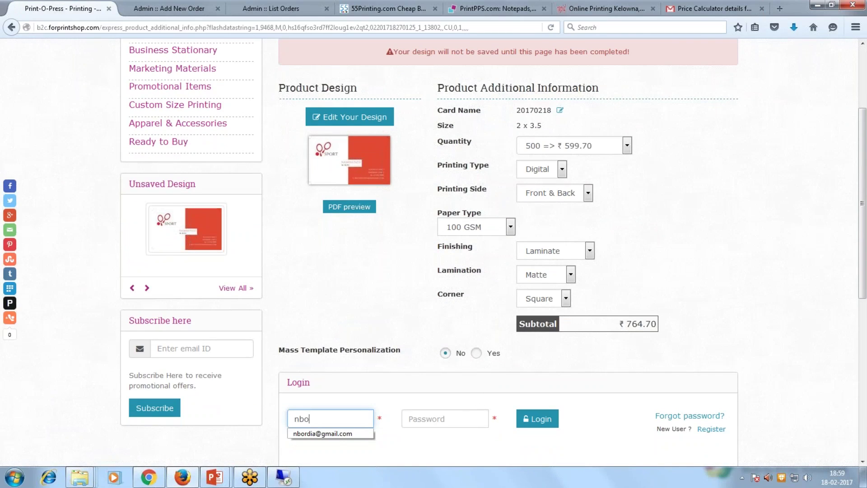
pyautogui.click(336, 433)
pyautogui.click(526, 424)
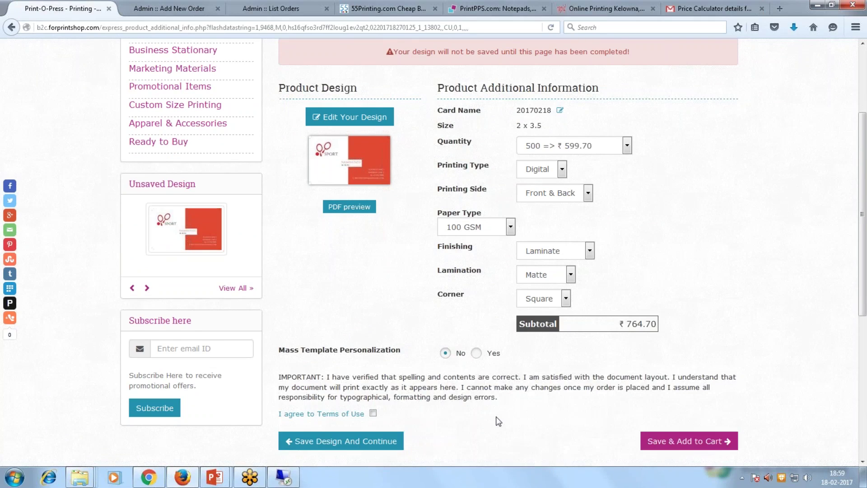
# Agree to the Terms of Use and save the ₹764.70 card to the cart.
pyautogui.click(373, 413)
pyautogui.scroll(-2, 364, 431)
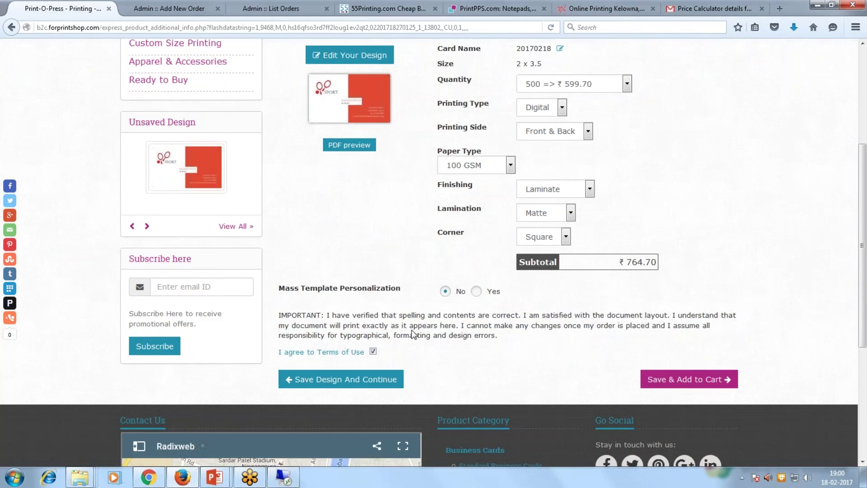
pyautogui.scroll(4, 412, 333)
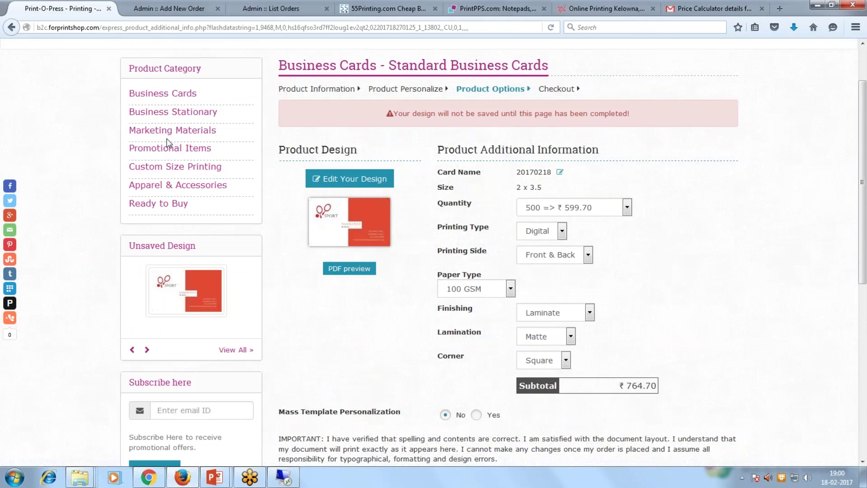
pyautogui.scroll(-4, 339, 352)
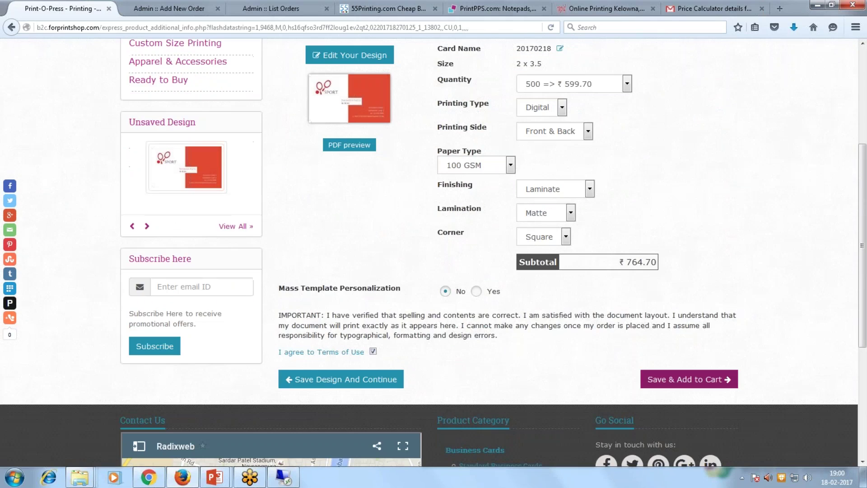
pyautogui.click(689, 379)
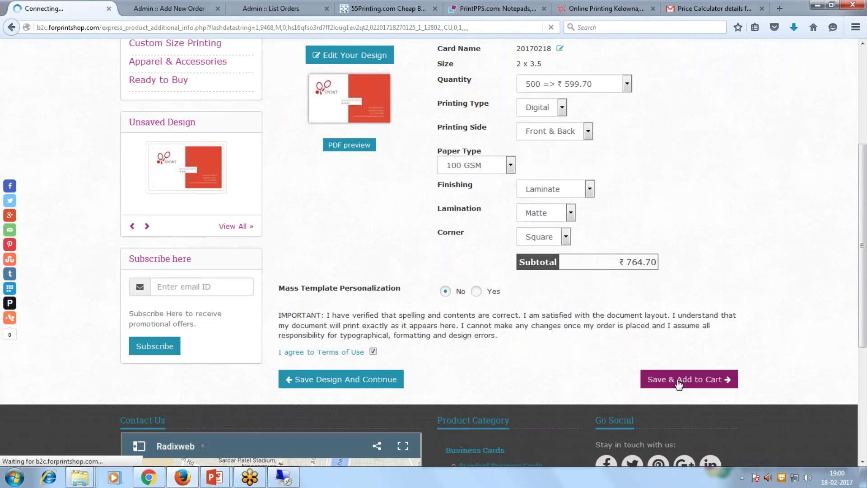
# Continue from the Shopping Cart holding the ₹764.70 card to Payment / Shipping Details.
pyautogui.scroll(-4, 382, 283)
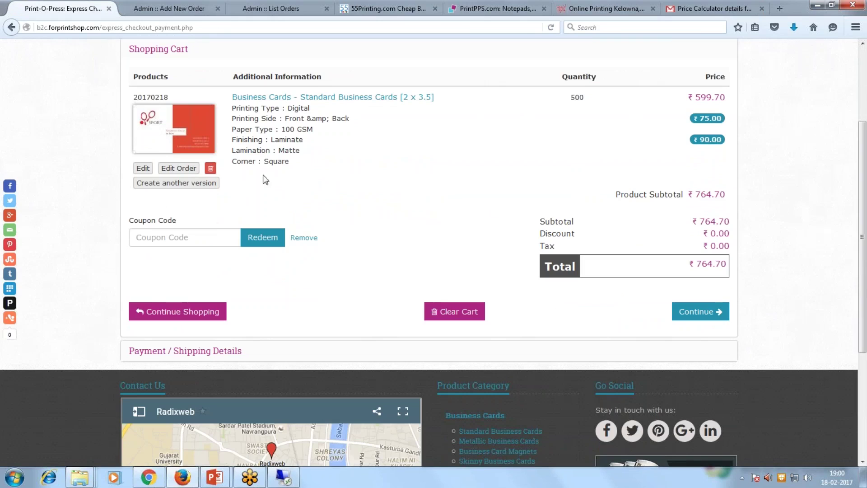
pyautogui.click(711, 313)
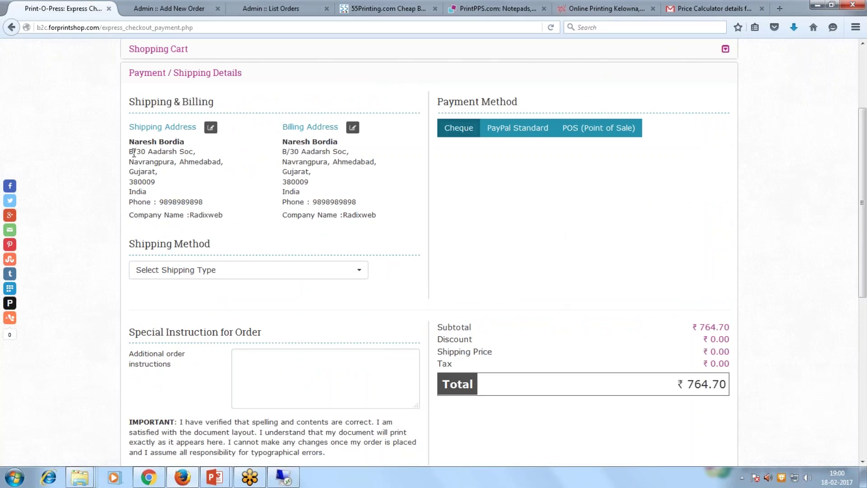
# Check the addresses and choose Local Pickup at Pune Head Office Branch, delivering 02 Mar, 2017.
pyautogui.moveTo(130, 152); pyautogui.dragTo(245, 194)
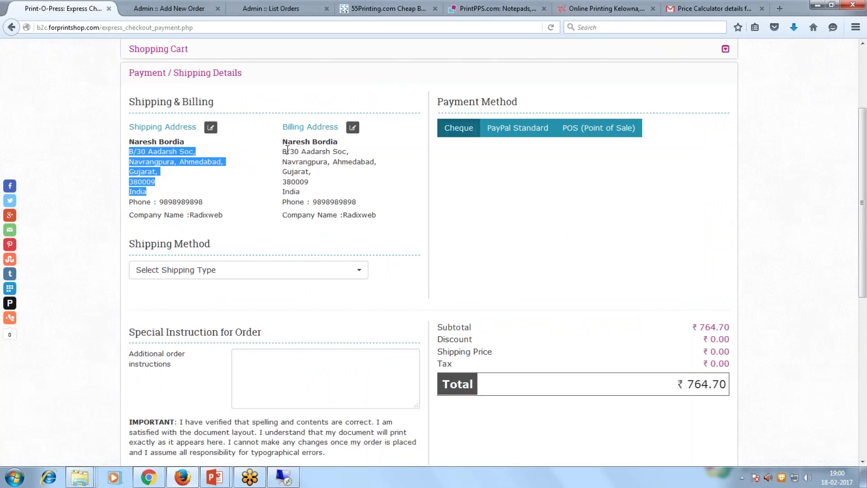
pyautogui.moveTo(282, 151); pyautogui.dragTo(326, 200)
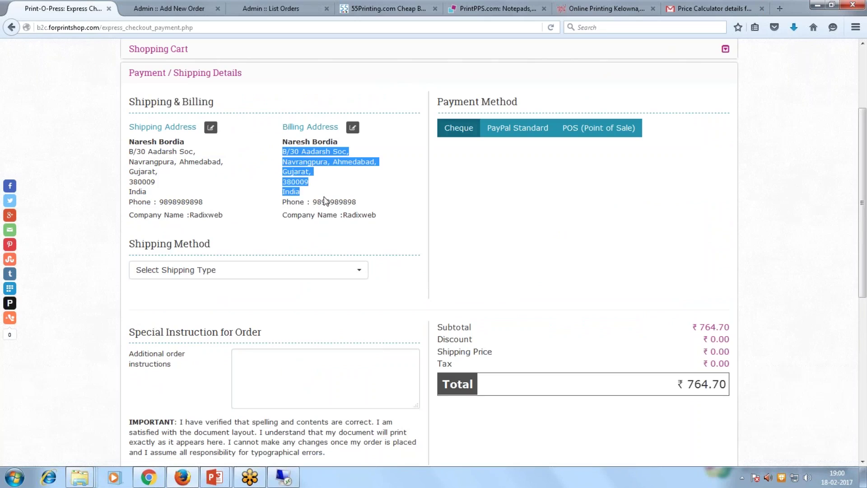
pyautogui.click(365, 200)
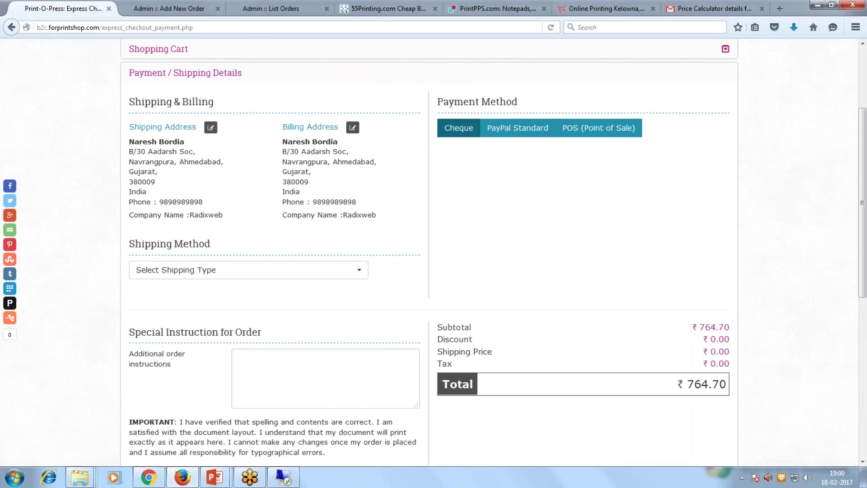
pyautogui.scroll(3, 565, 231)
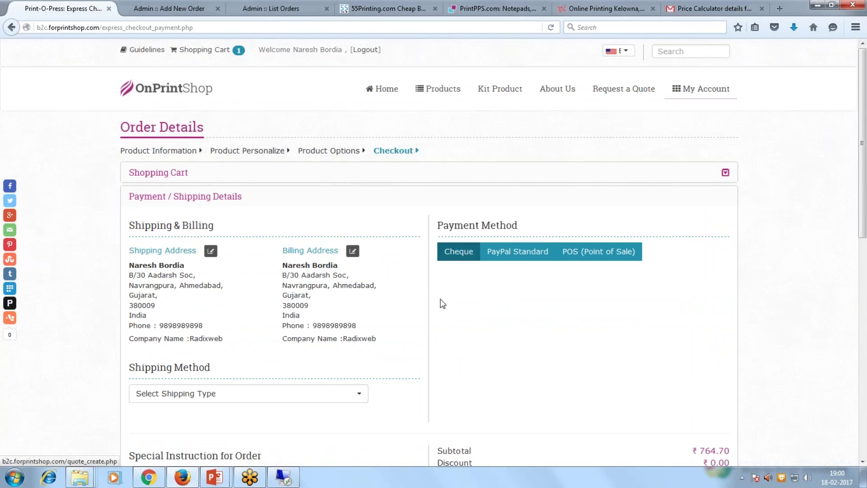
pyautogui.scroll(-3, 424, 303)
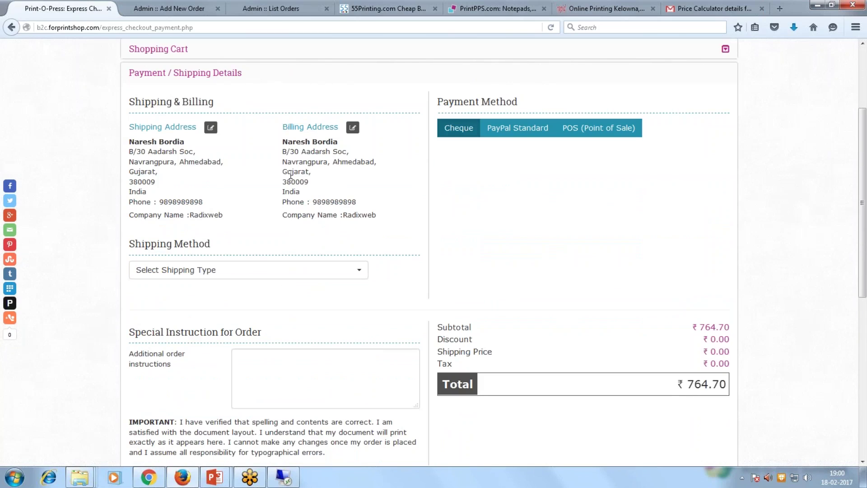
pyautogui.click(305, 276)
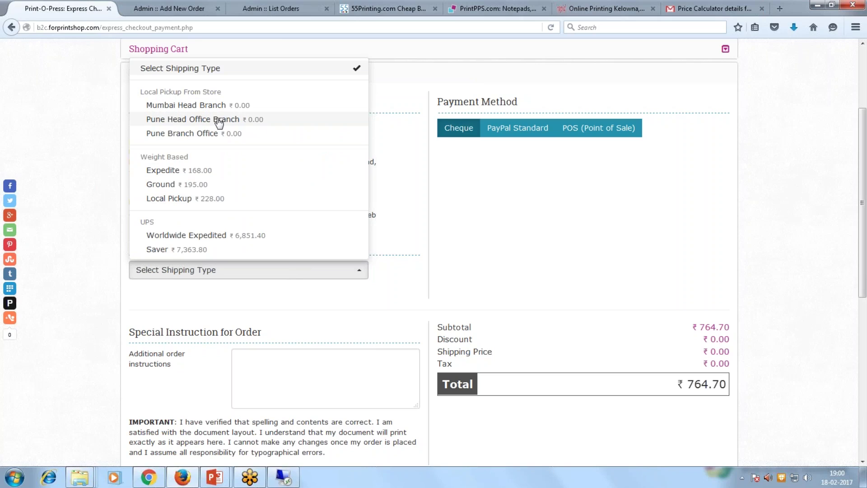
pyautogui.click(218, 121)
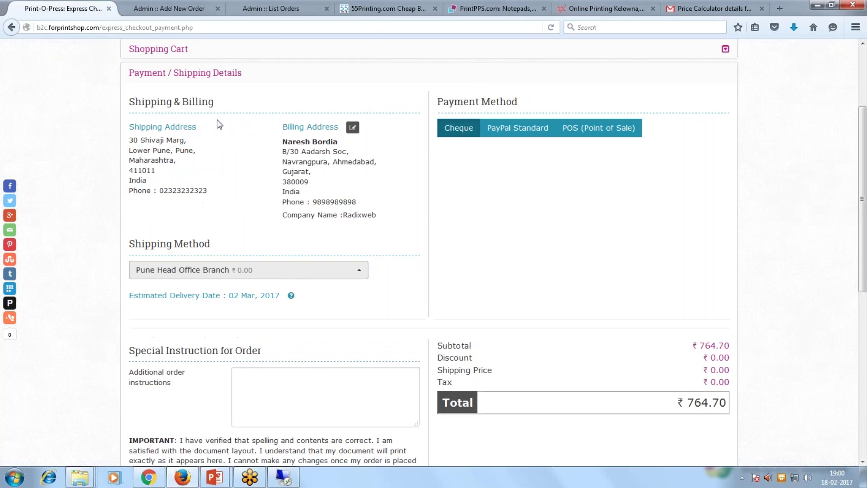
pyautogui.moveTo(130, 295); pyautogui.dragTo(280, 296)
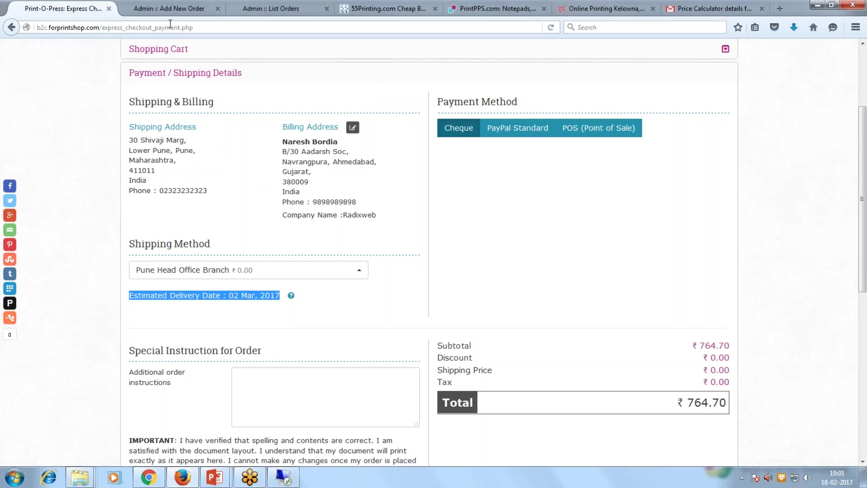
# Pay by POS (Point of Sale) and enter the transaction ID.
pyautogui.click(164, 13)
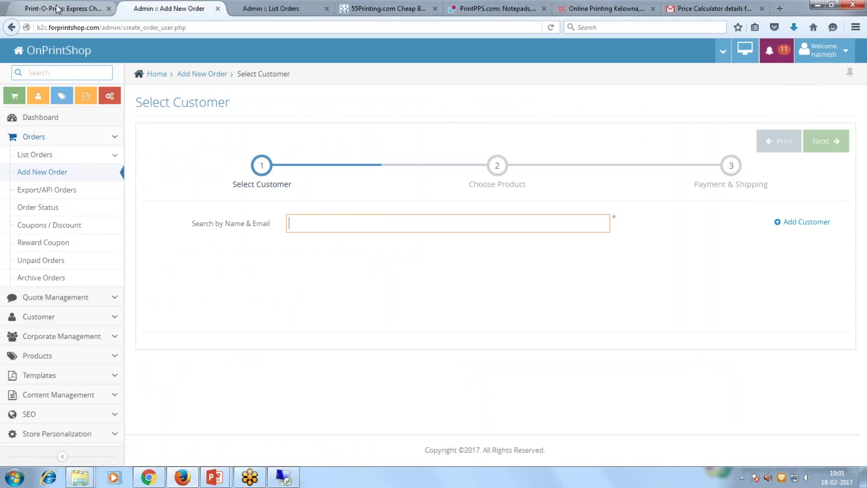
pyautogui.click(57, 9)
pyautogui.click(608, 136)
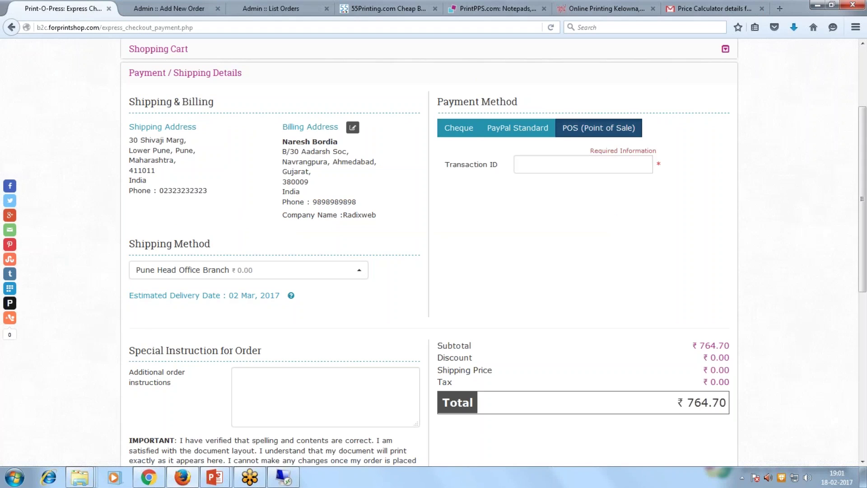
pyautogui.click(543, 169)
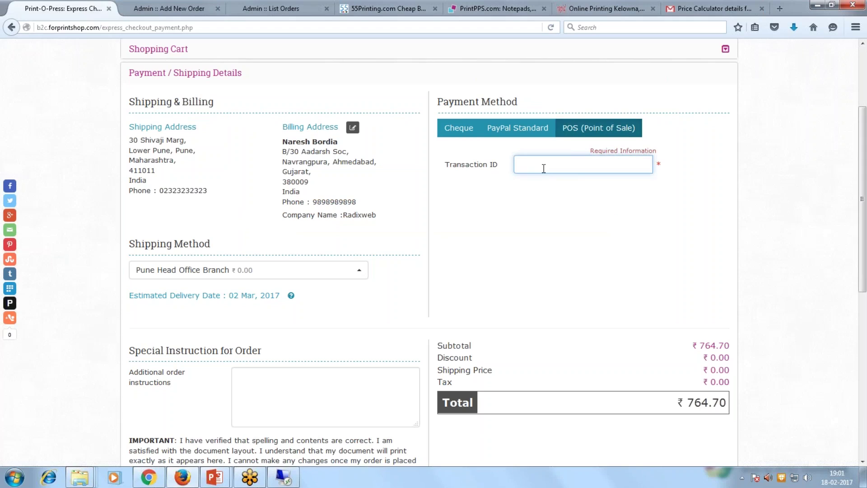
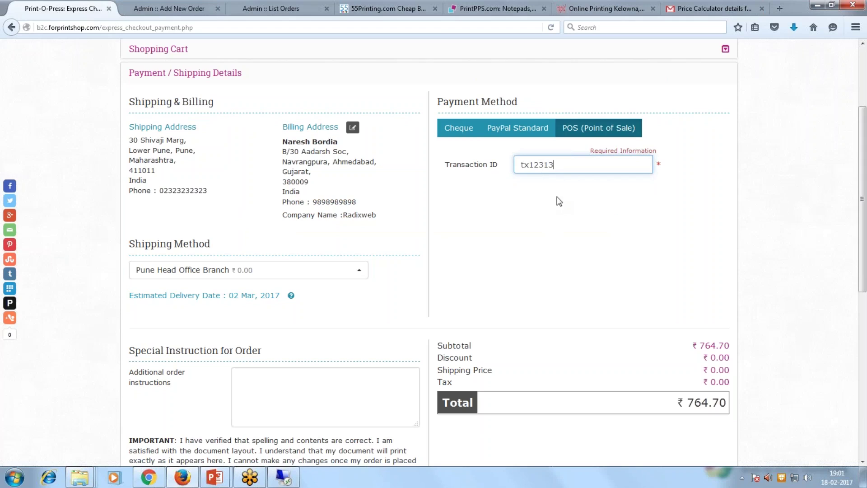
pyautogui.moveTo(567, 163); pyautogui.dragTo(494, 161)
pyautogui.click(538, 217)
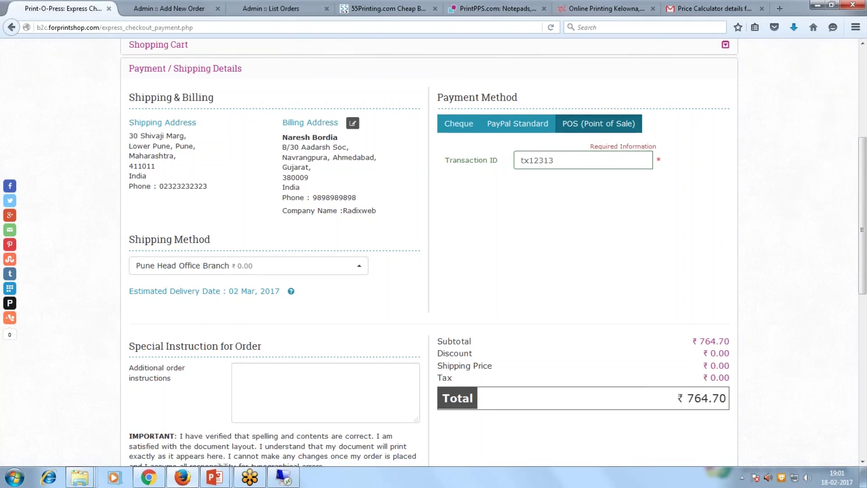
pyautogui.scroll(-3, 433, 253)
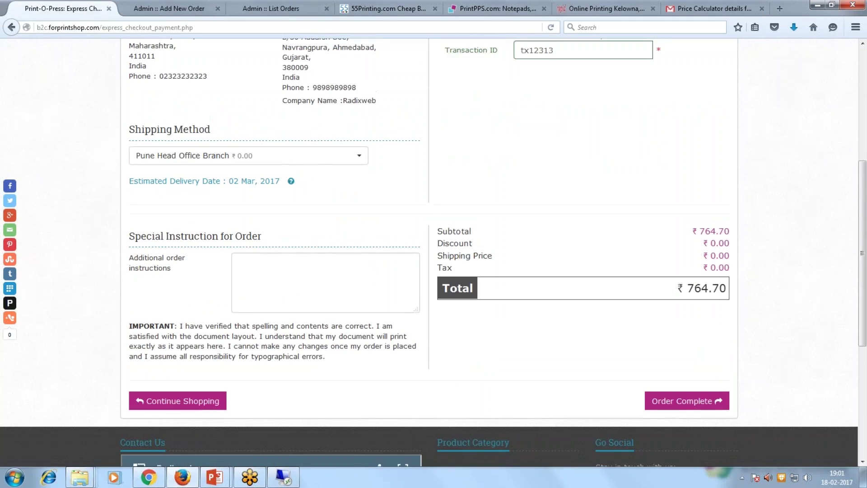
pyautogui.scroll(3, 624, 285)
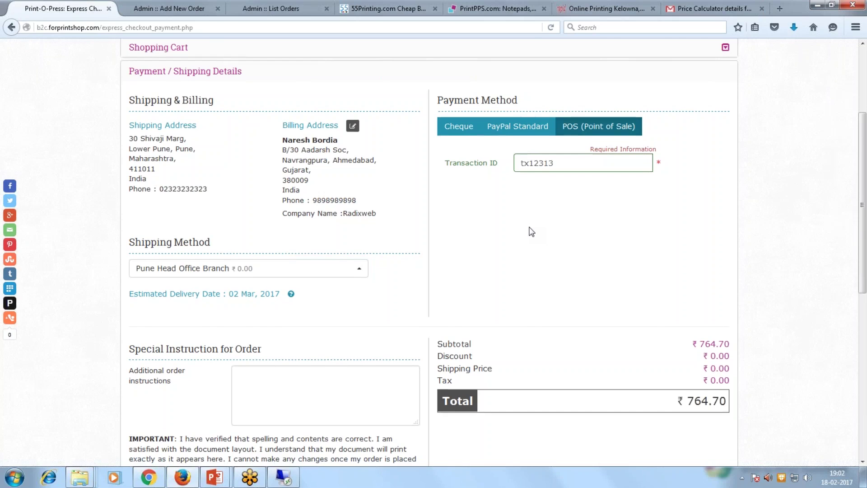
pyautogui.scroll(-5, 530, 231)
pyautogui.click(681, 392)
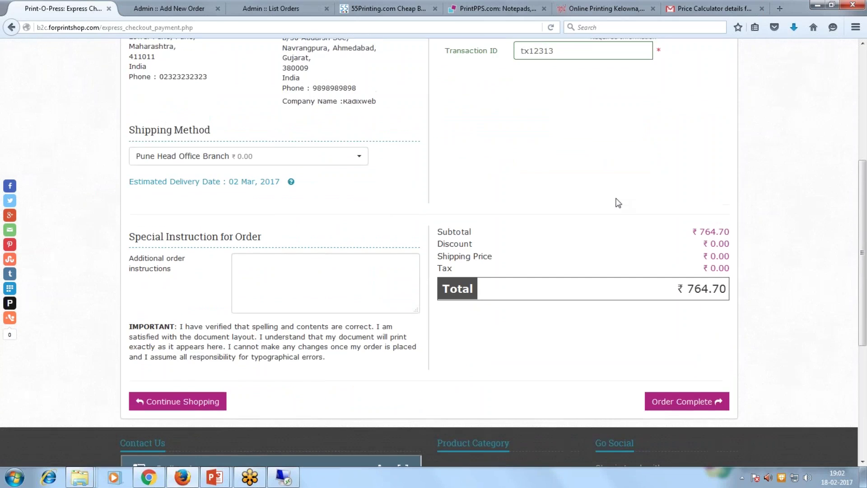
pyautogui.scroll(-5, 596, 316)
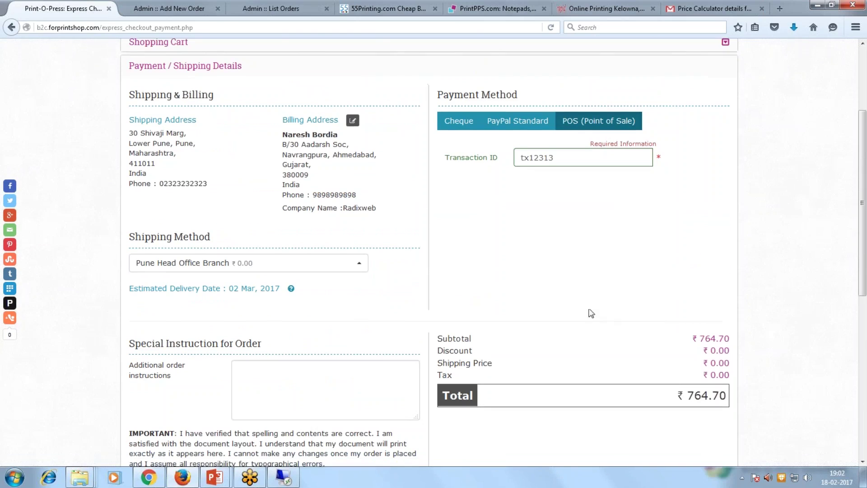
pyautogui.click(681, 392)
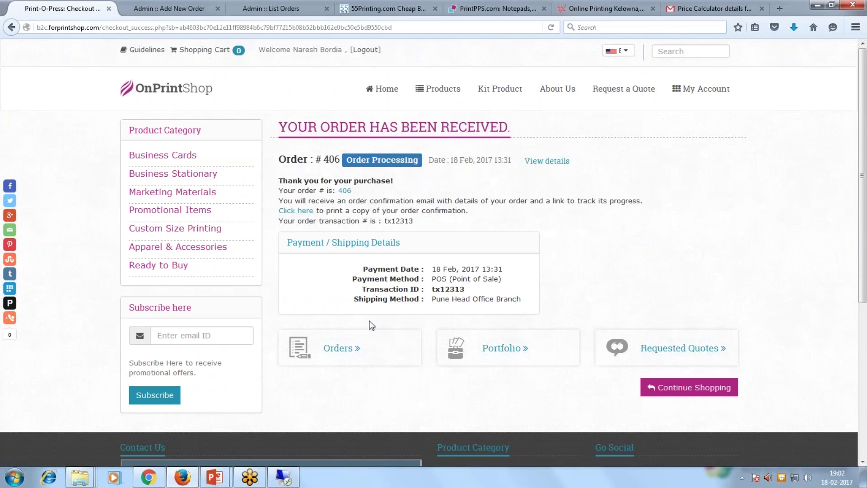
# Review the order #406 received confirmation, then bring up the My Account menu.
pyautogui.moveTo(682, 91)
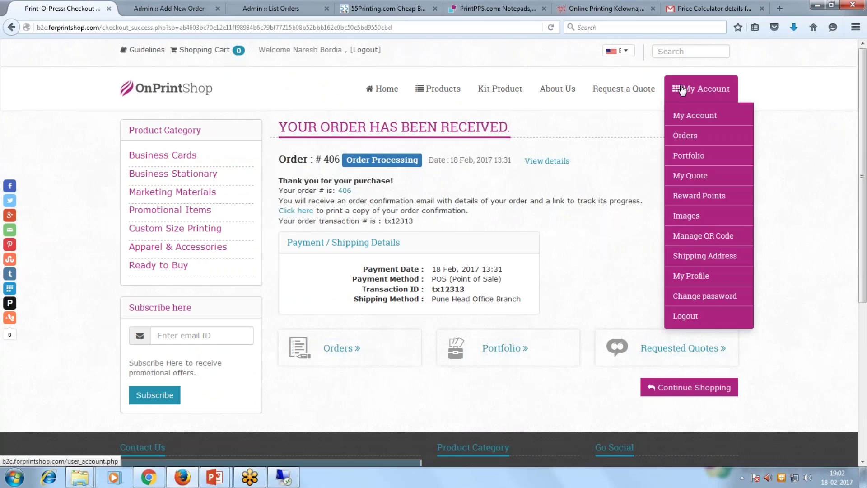
# Open order 406's details from Orders, showing the Proof Approved business cards totalling ₹764.70.
pyautogui.click(691, 143)
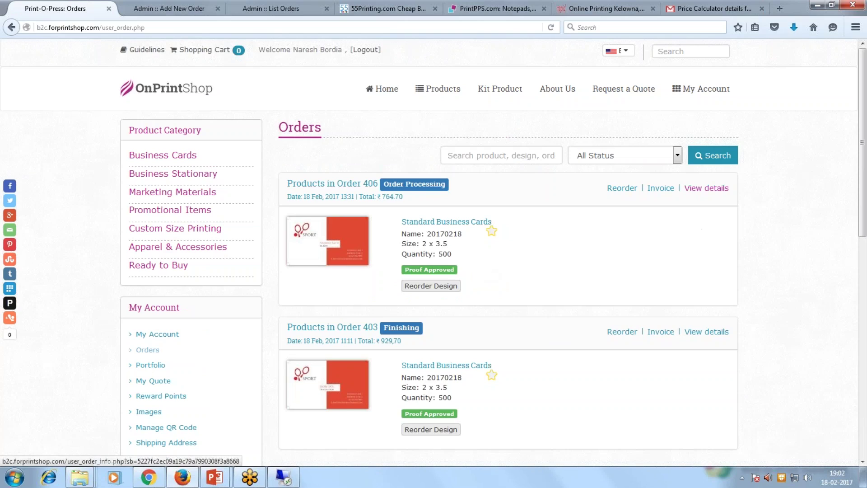
pyautogui.click(706, 188)
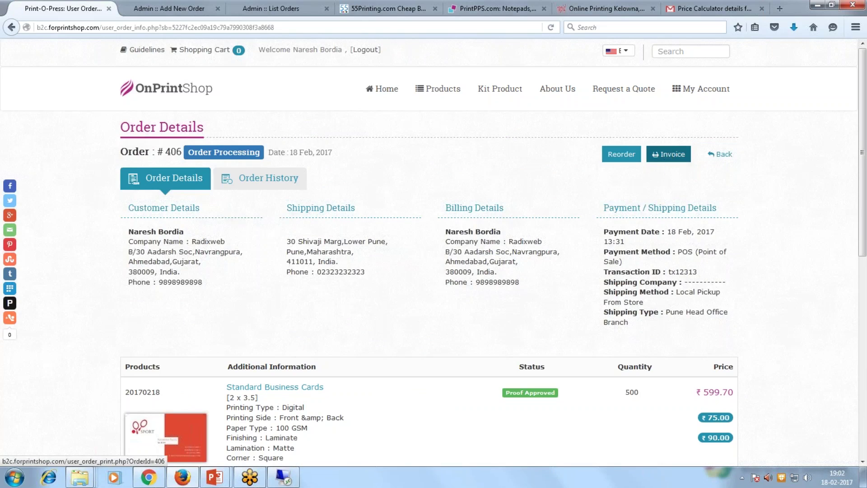
pyautogui.scroll(-3, 472, 344)
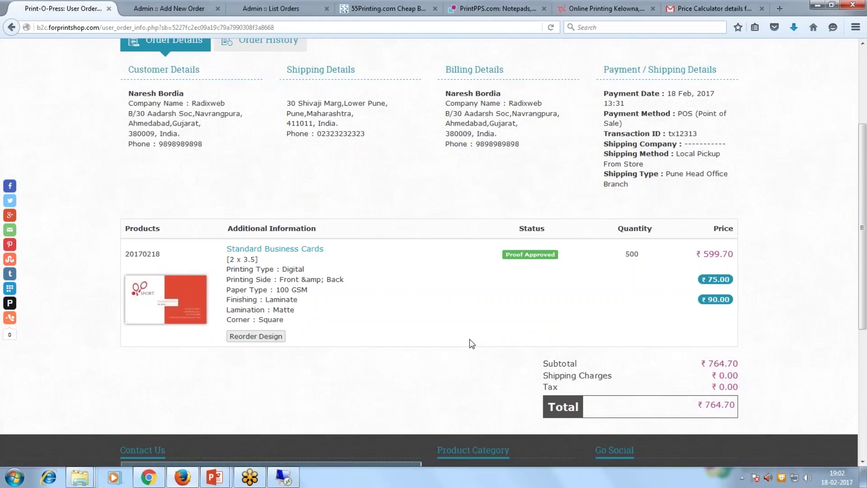
pyautogui.scroll(-1, 472, 344)
pyautogui.scroll(4, 472, 344)
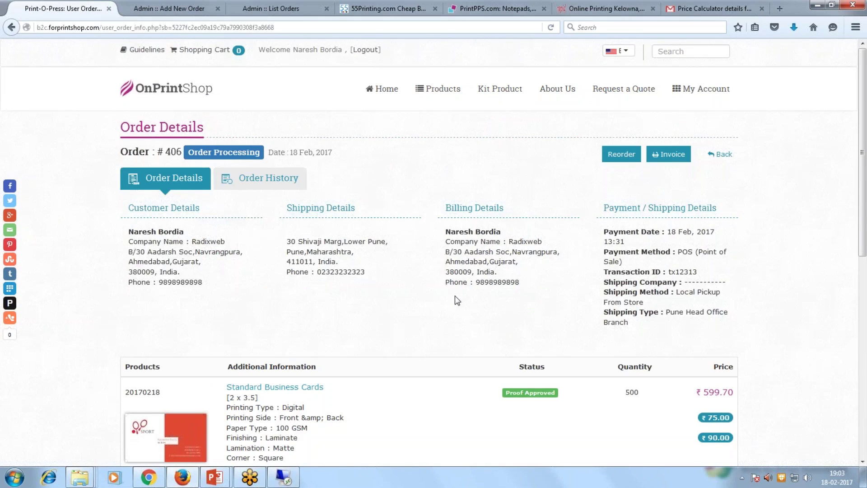
# Log out, then sign in again with the saved customer email address.
pyautogui.click(702, 89)
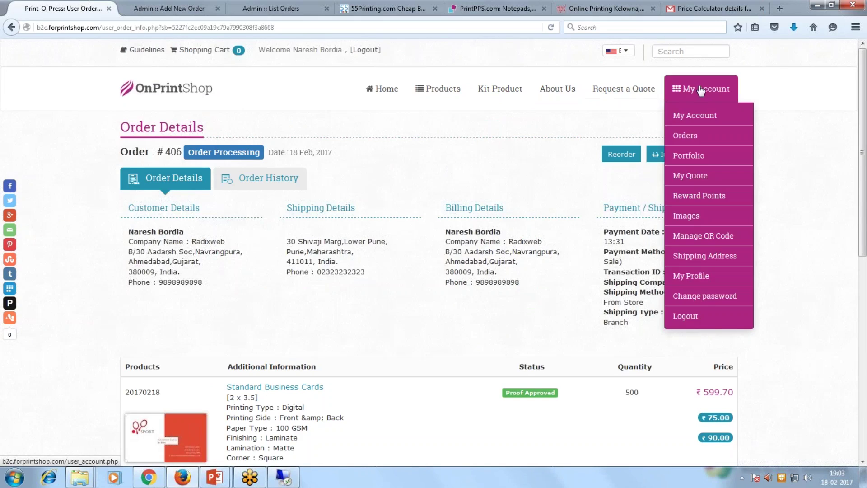
pyautogui.click(686, 316)
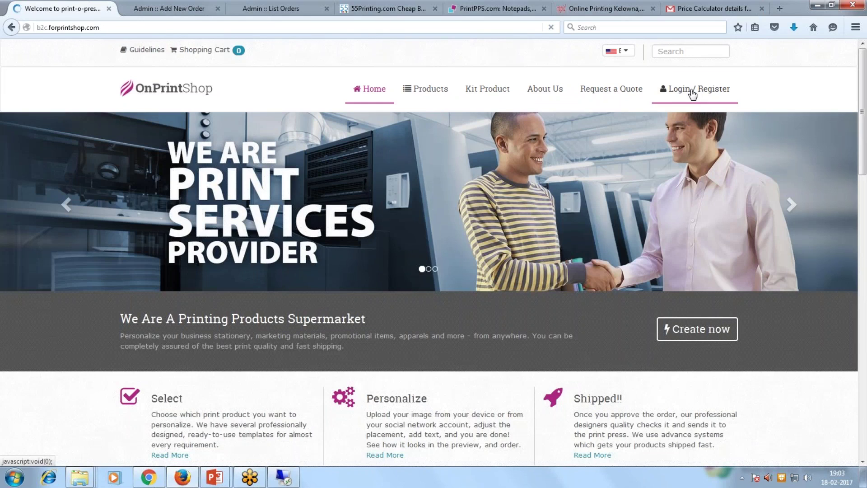
pyautogui.click(693, 93)
pyautogui.click(694, 147)
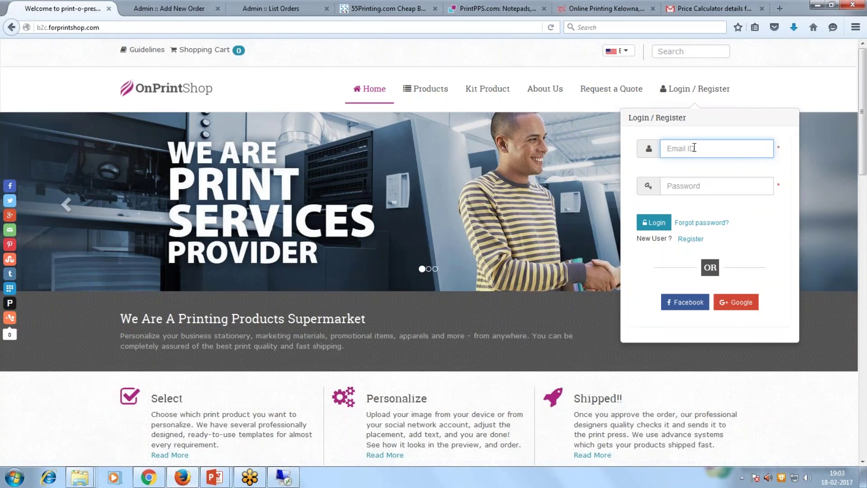
pyautogui.write('pate')
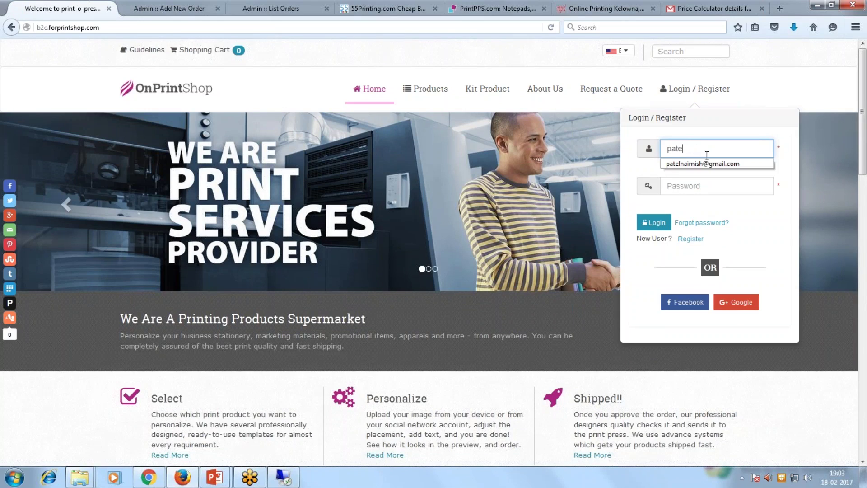
pyautogui.press('Down')
pyautogui.press('Return')
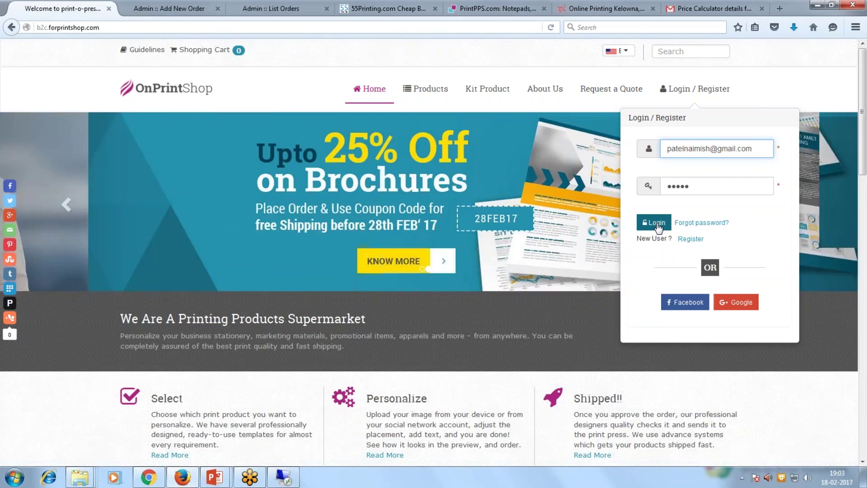
pyautogui.click(656, 222)
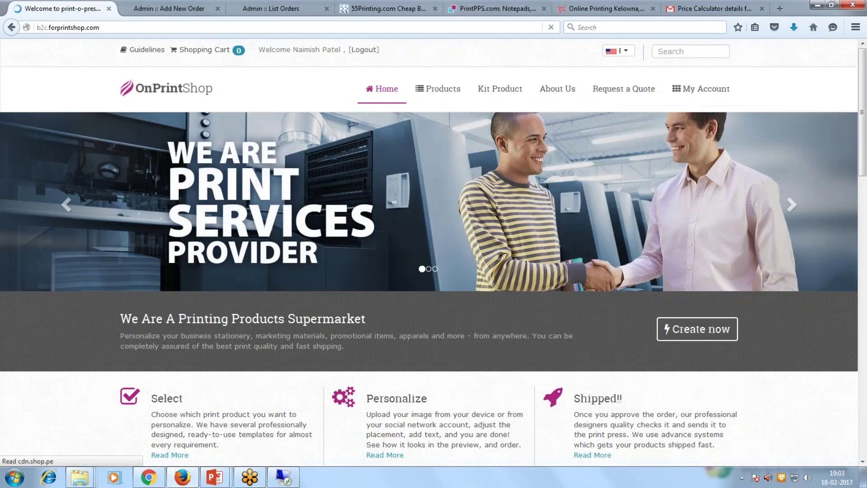
# Open Standard Business Cards and check the ₹479.76 discounted total for 500 matte cards.
pyautogui.scroll(-4, 582, 221)
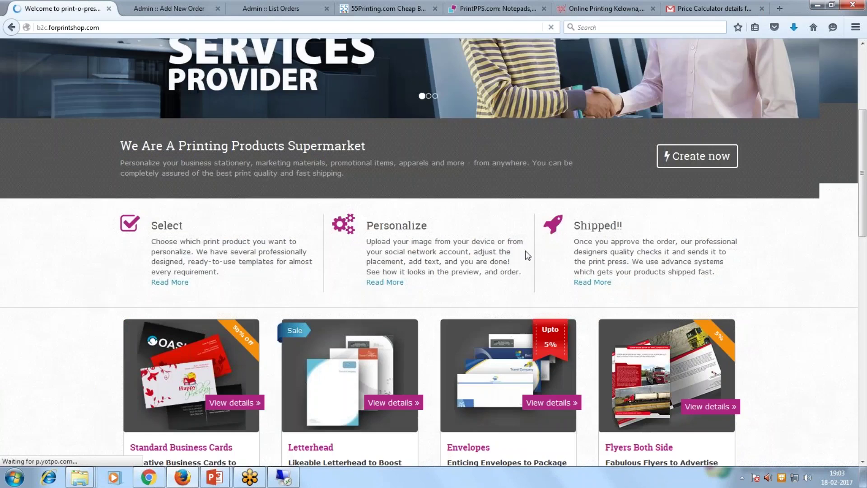
pyautogui.scroll(-2, 527, 255)
pyautogui.click(212, 292)
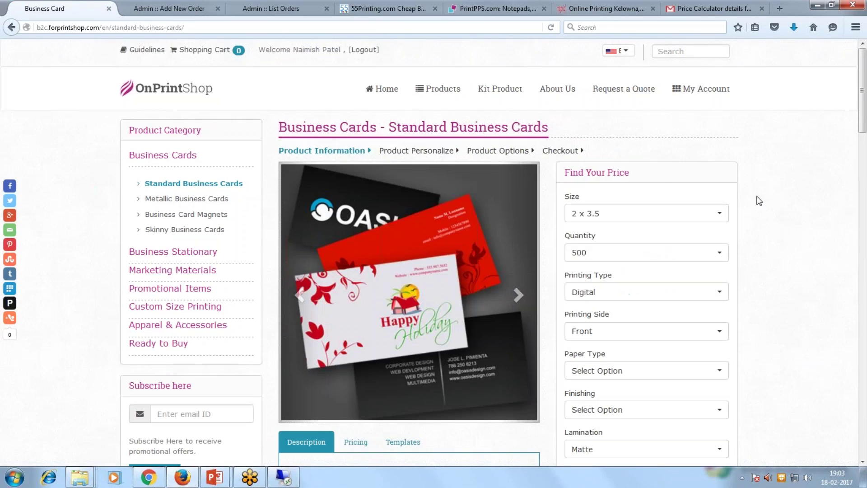
pyautogui.scroll(-5, 759, 200)
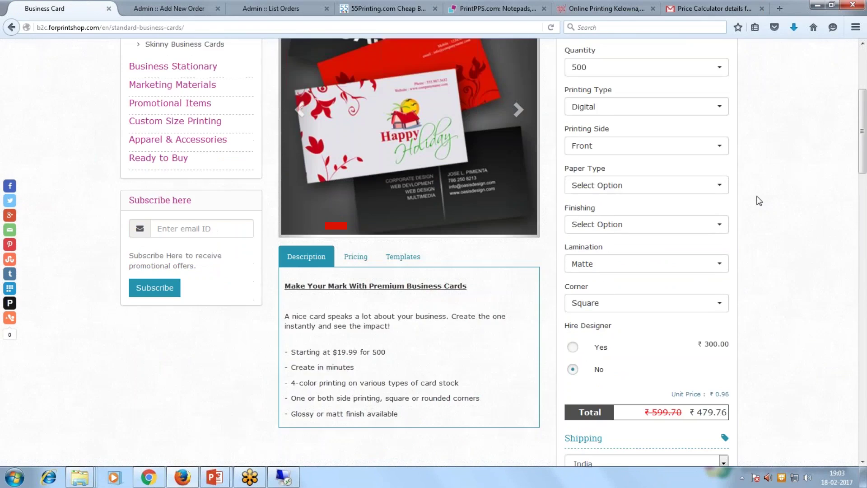
pyautogui.moveTo(641, 351); pyautogui.dragTo(714, 353)
pyautogui.click(764, 364)
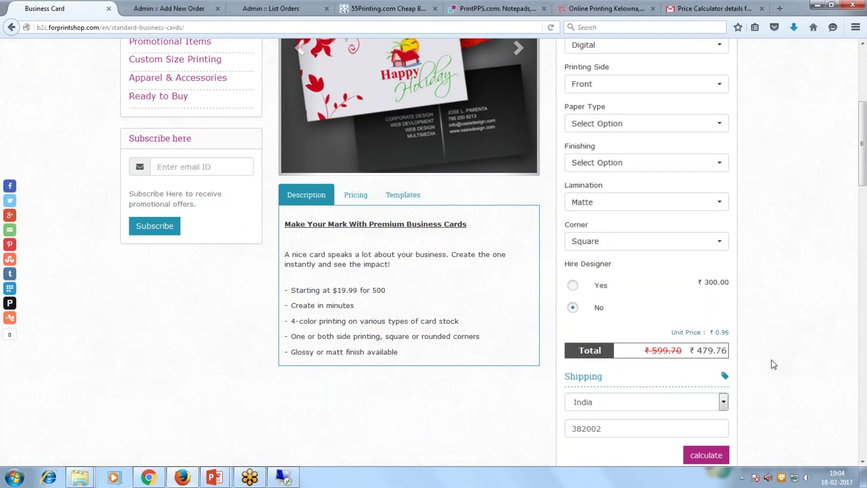
pyautogui.scroll(5, 772, 360)
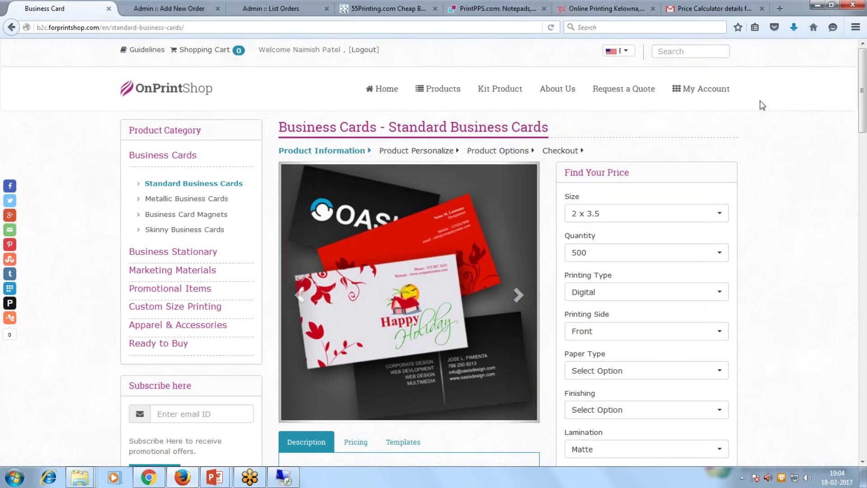
pyautogui.moveTo(722, 92)
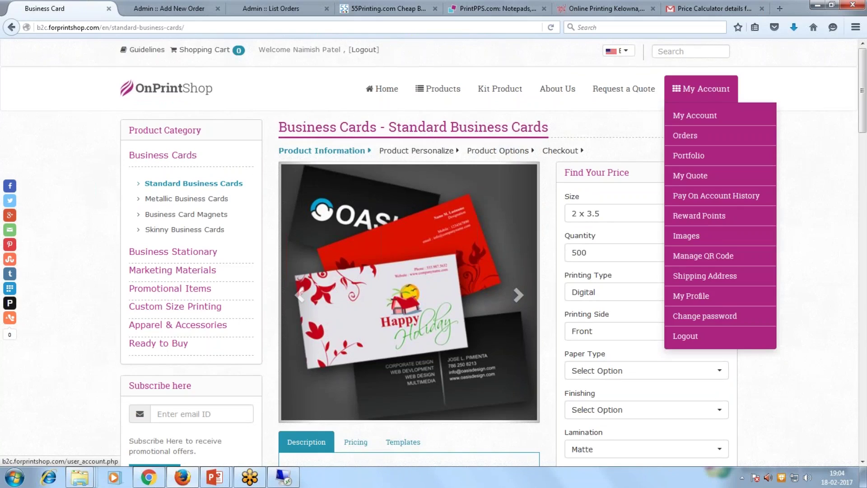
# Check Pay On Account History (credit limit ₹208,587.50, due ₹91,412.51), then return Home.
pyautogui.click(723, 197)
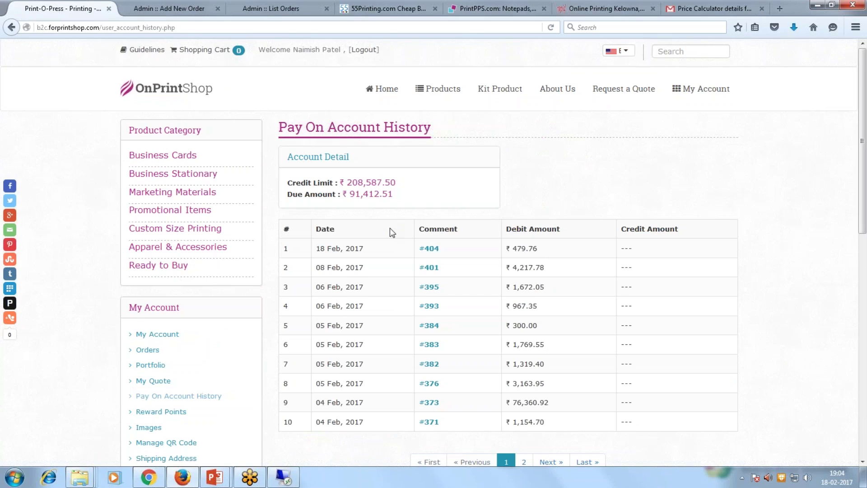
pyautogui.scroll(-2, 389, 227)
pyautogui.scroll(2, 590, 290)
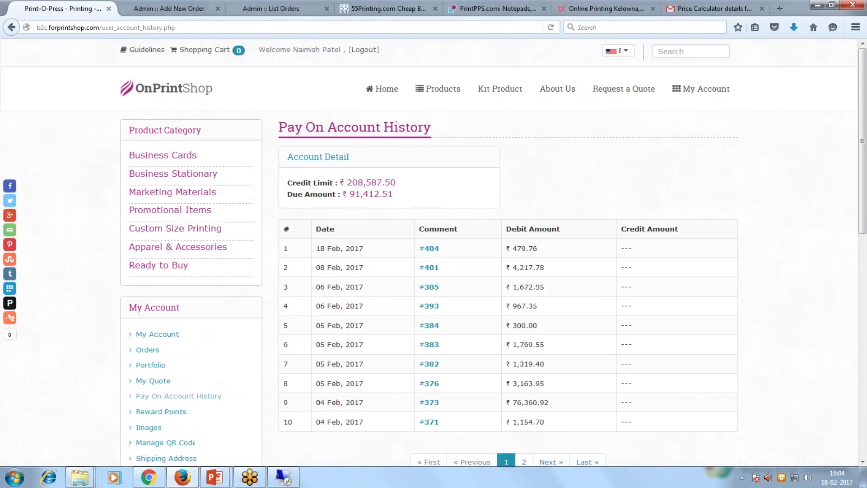
pyautogui.click(687, 93)
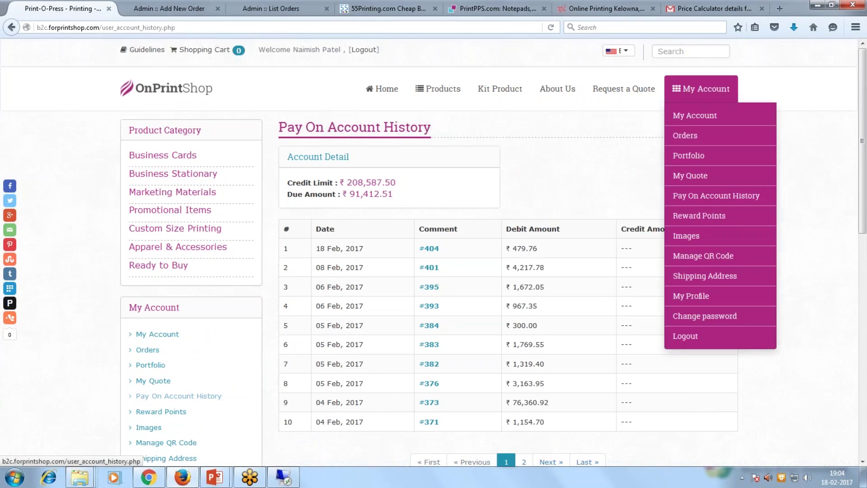
pyautogui.click(382, 88)
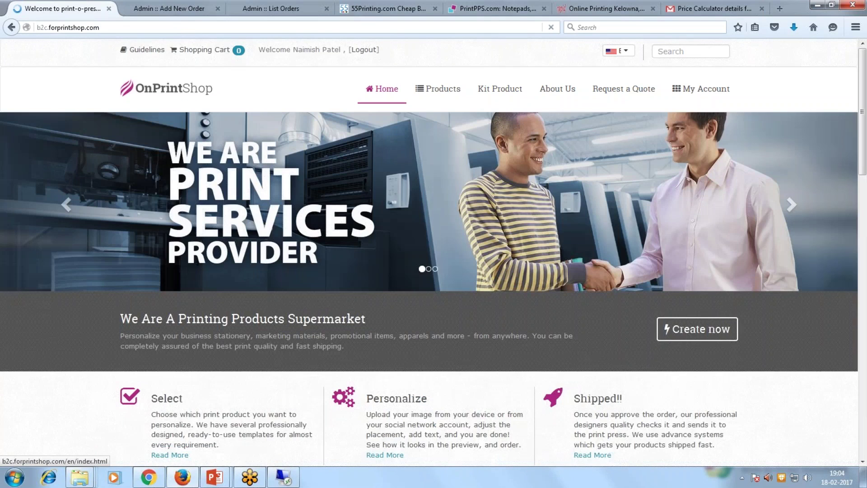
# Open Standard Business Cards and choose the Upload Artwork option.
pyautogui.scroll(-5, 565, 305)
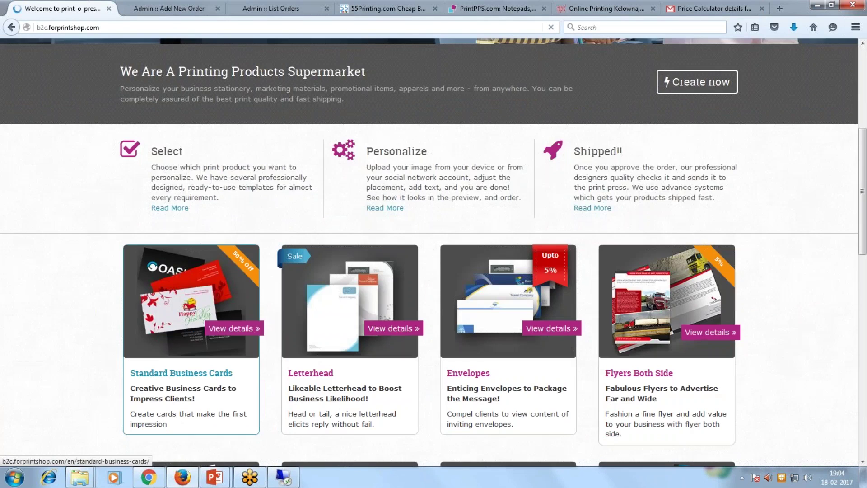
pyautogui.click(212, 296)
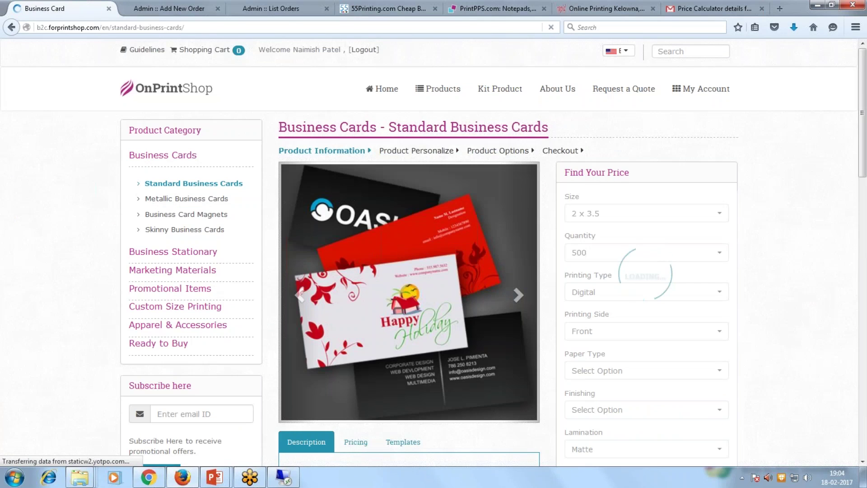
pyautogui.scroll(-4, 433, 252)
pyautogui.scroll(-5, 647, 449)
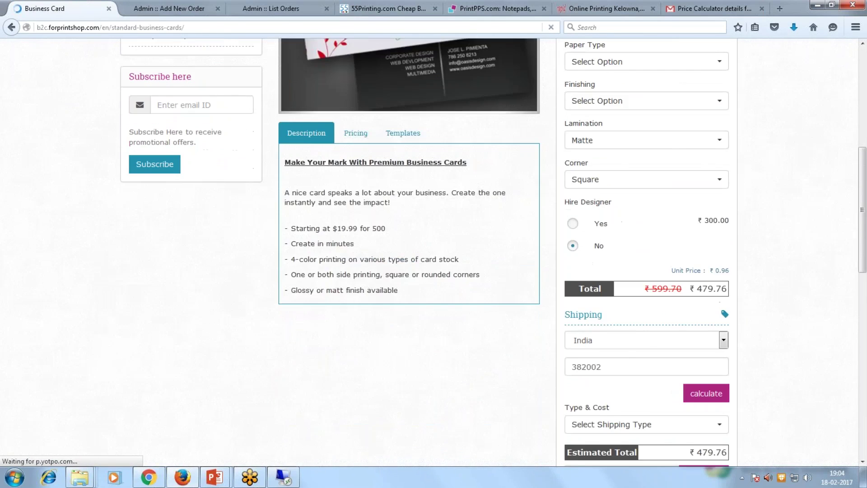
pyautogui.click(647, 449)
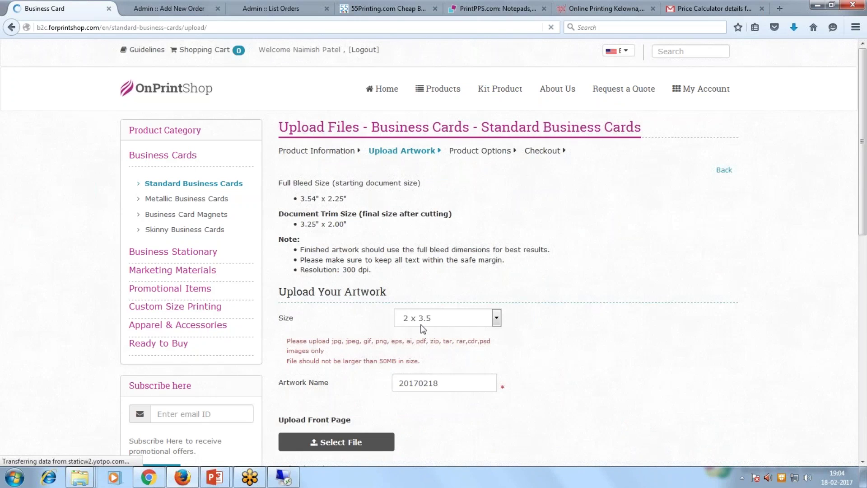
# Upload 0_1_98228.png as the front page artwork and proceed to Product Options.
pyautogui.scroll(-3, 368, 397)
pyautogui.click(336, 318)
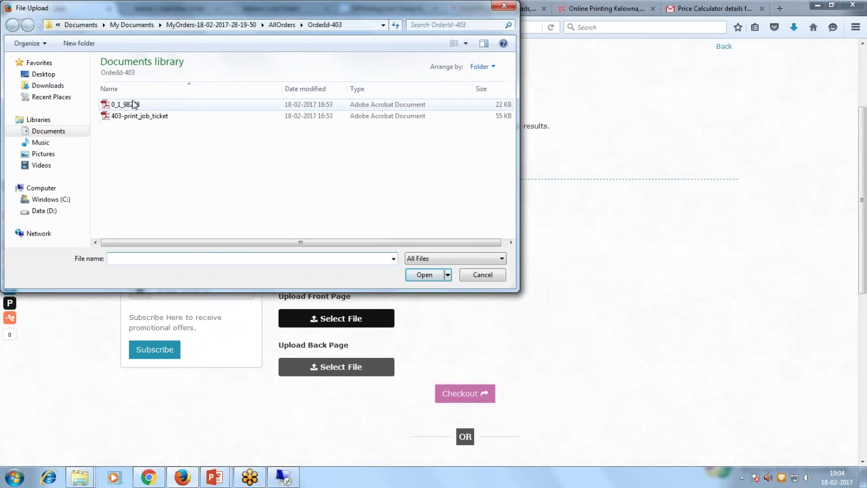
pyautogui.doubleClick(134, 104)
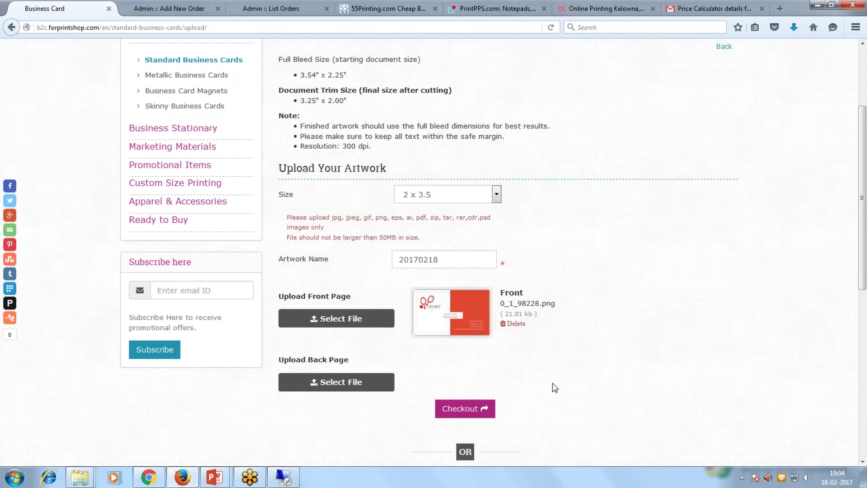
pyautogui.scroll(-5, 554, 387)
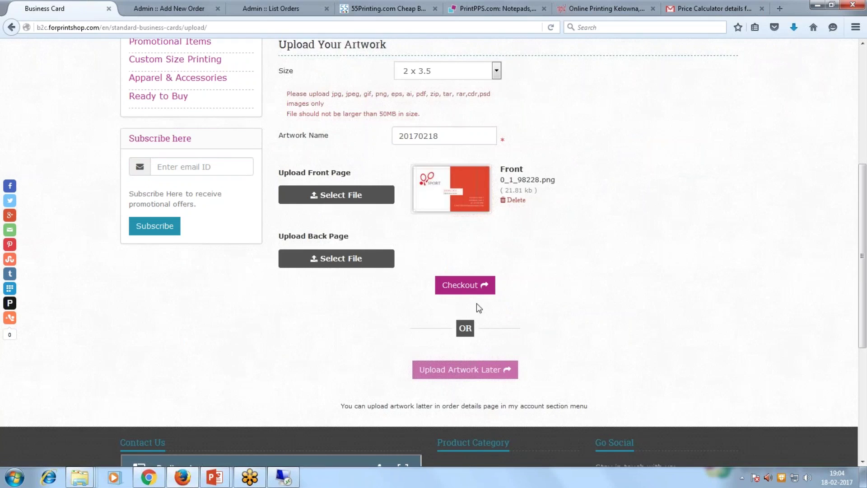
pyautogui.click(473, 287)
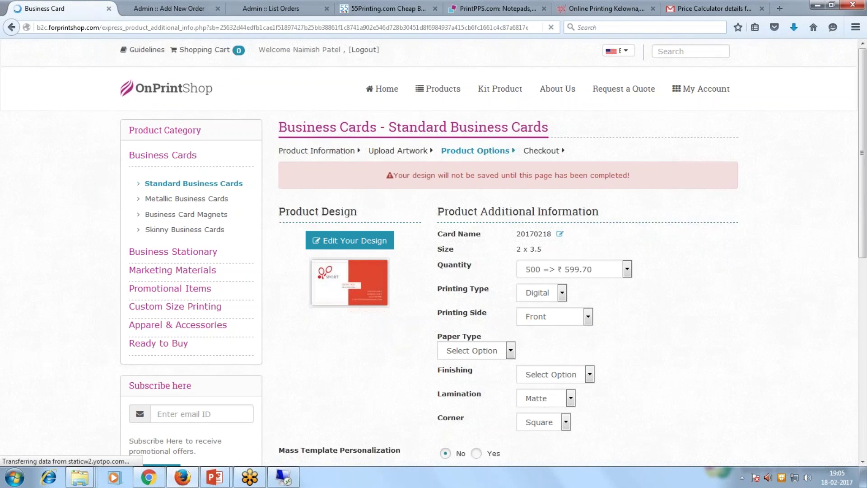
# Agree to the Terms of Use for card 20170218.
pyautogui.scroll(-5, 373, 355)
pyautogui.click(373, 352)
pyautogui.click(689, 379)
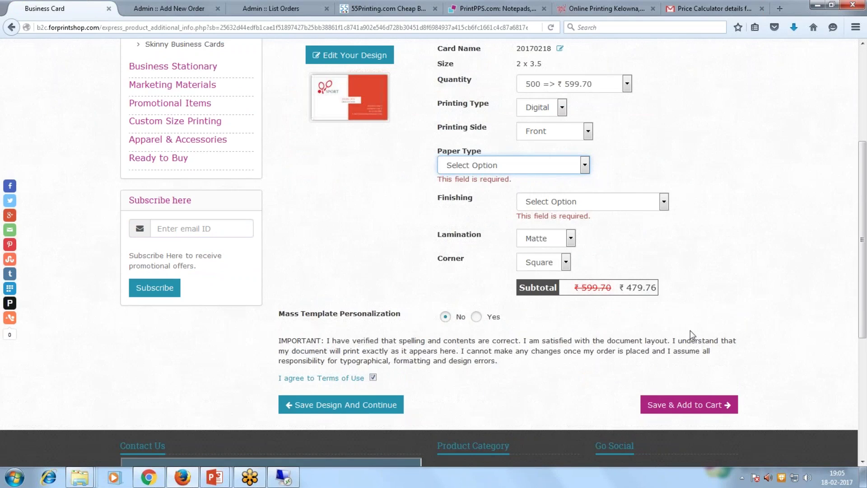
# Choose 100 GSM paper and Laminate finishing, then save and add the cards to the cart.
pyautogui.scroll(4, 691, 336)
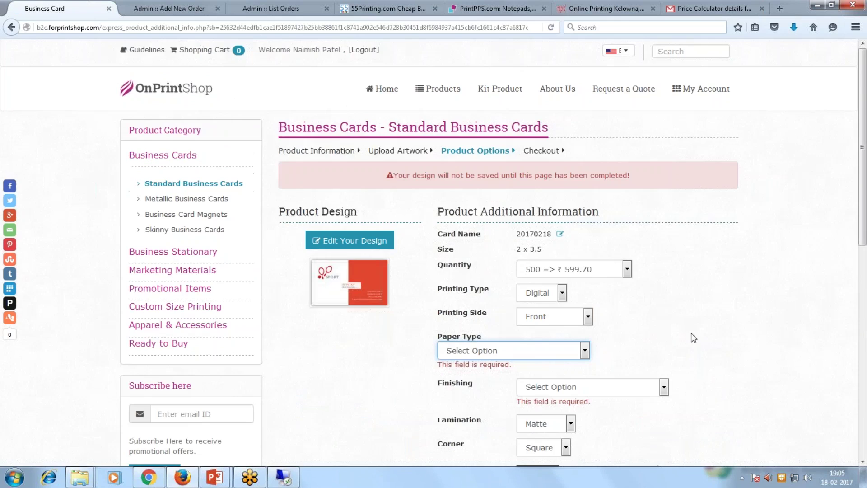
pyautogui.scroll(-4, 694, 337)
pyautogui.click(540, 165)
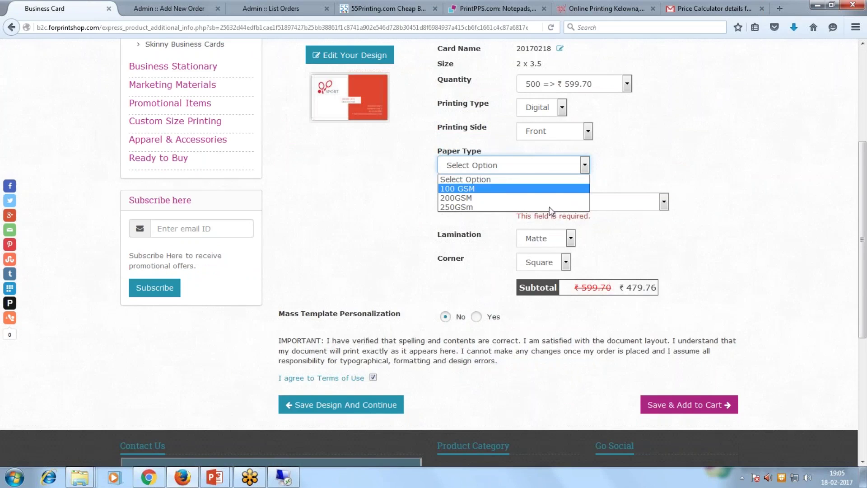
pyautogui.click(500, 189)
pyautogui.click(557, 189)
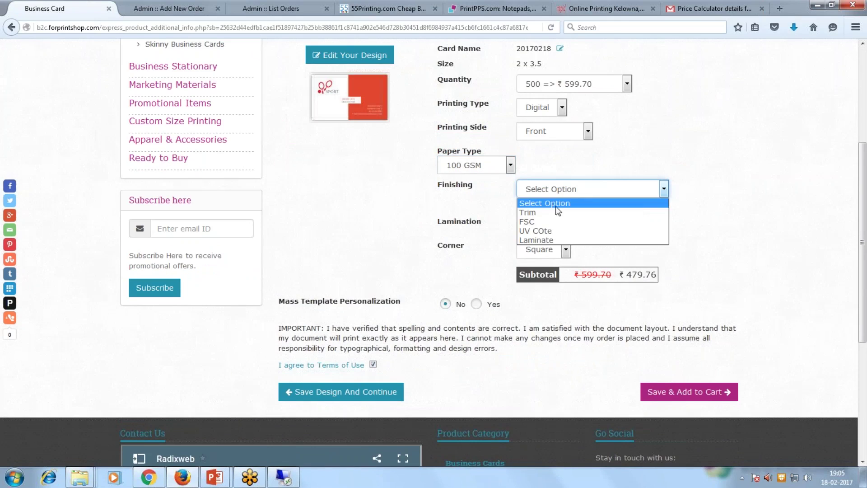
pyautogui.click(551, 239)
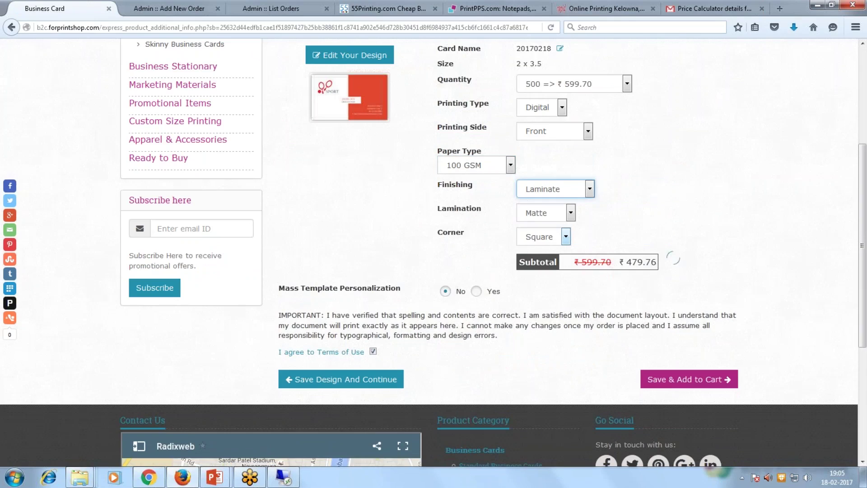
pyautogui.click(658, 378)
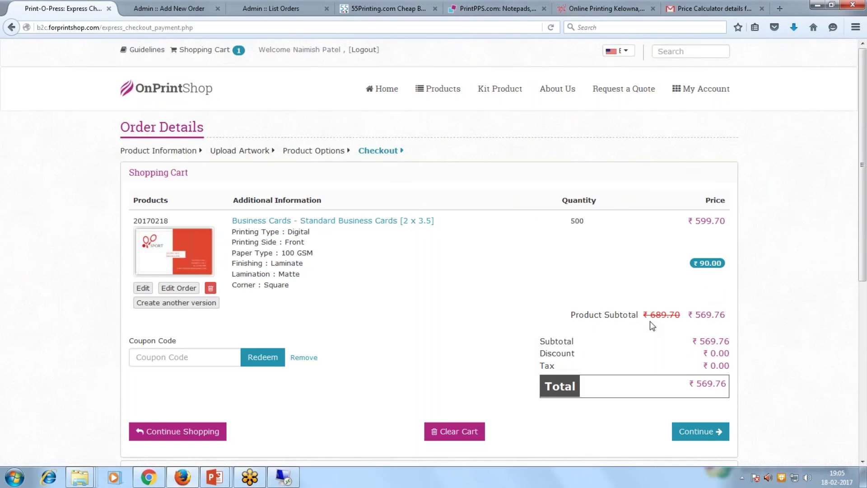
# Select Pay On Account and Pune Head Office Branch shipping, then place the ₹569.76 order.
pyautogui.scroll(-2, 651, 326)
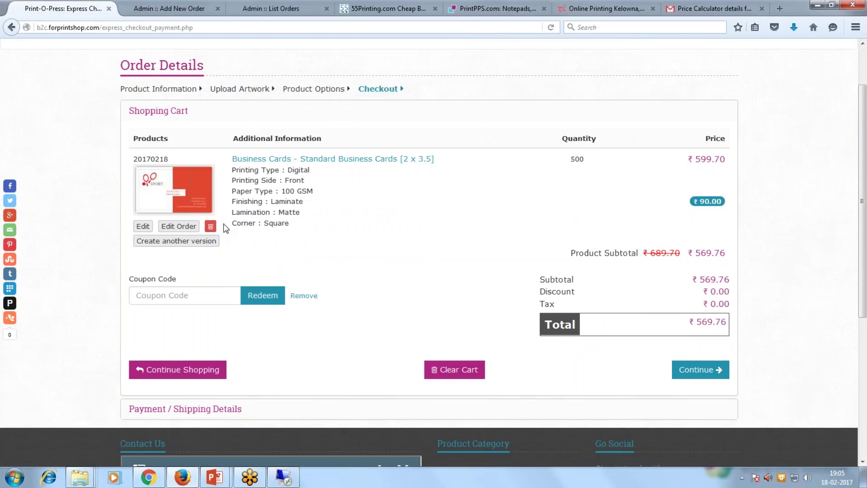
pyautogui.click(693, 371)
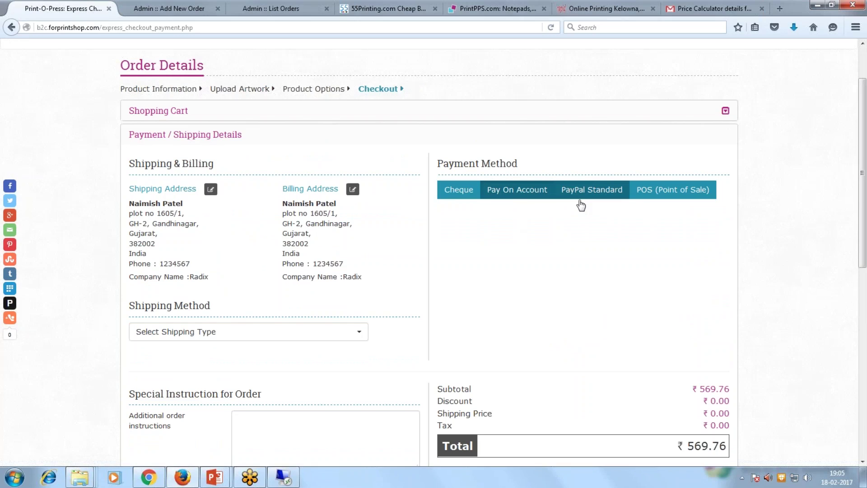
pyautogui.click(517, 195)
pyautogui.scroll(-3, 545, 283)
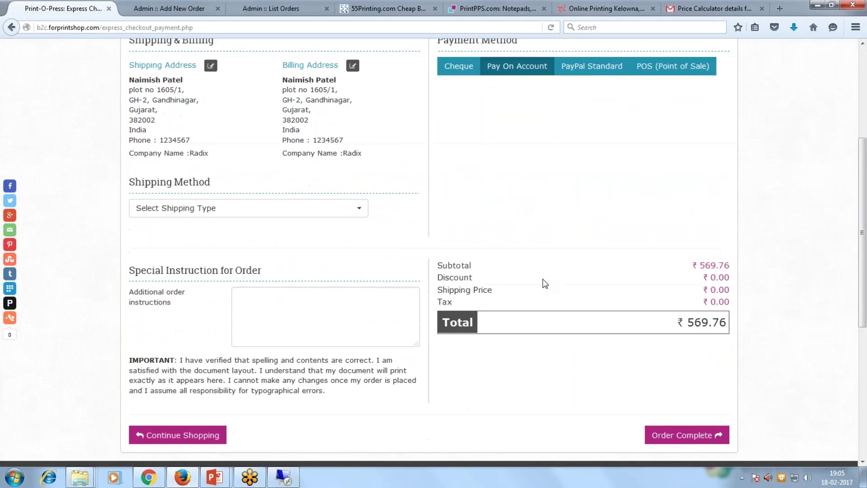
pyautogui.click(214, 207)
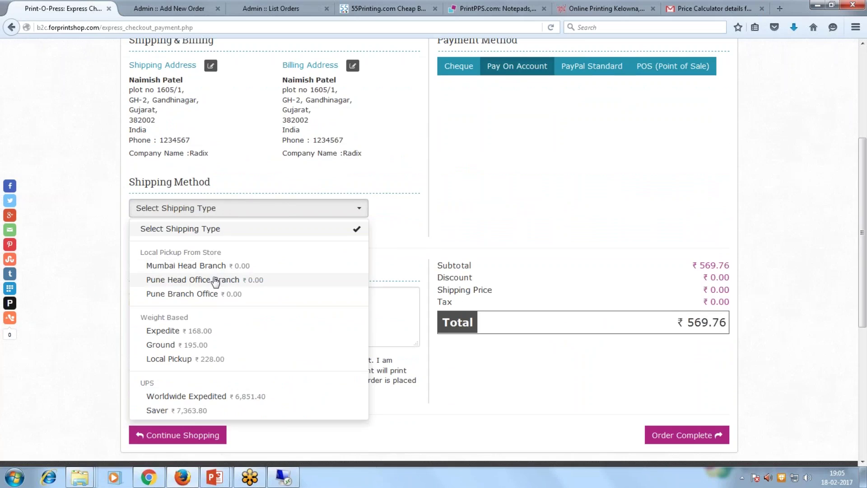
pyautogui.click(216, 279)
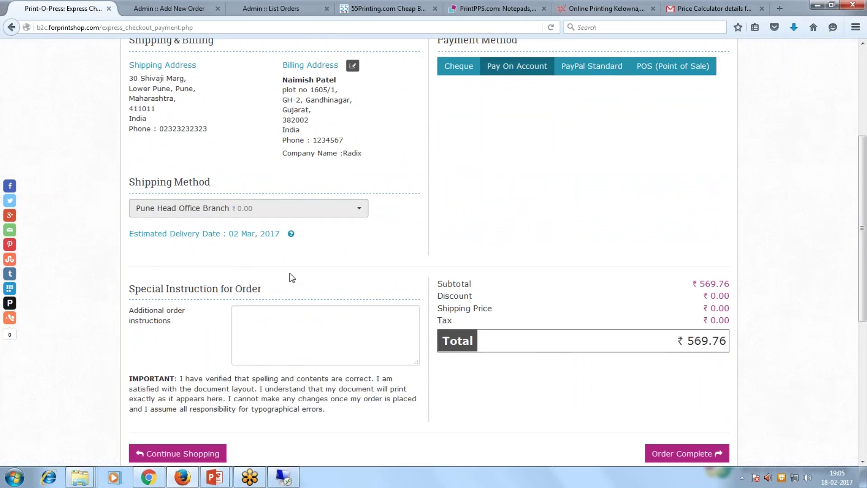
pyautogui.scroll(-2, 290, 276)
pyautogui.click(668, 396)
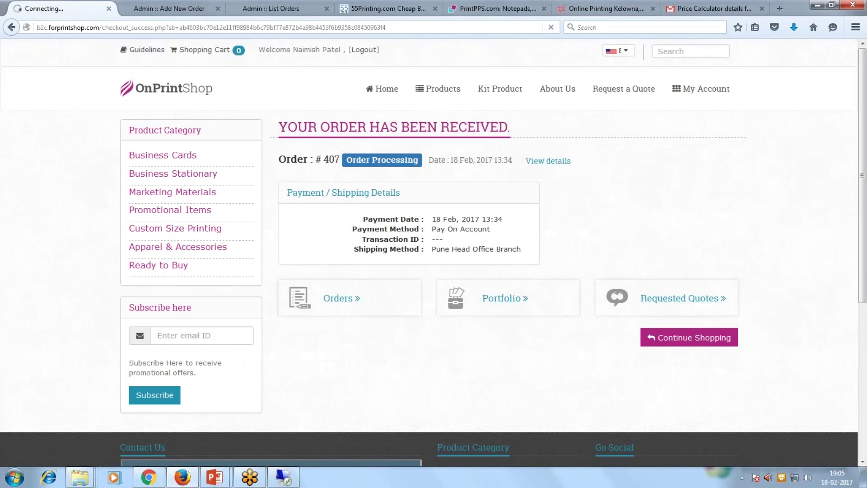
# Open My Orders and find order 407, Order Processing, totalling ₹569.76.
pyautogui.moveTo(701, 89)
pyautogui.click(689, 135)
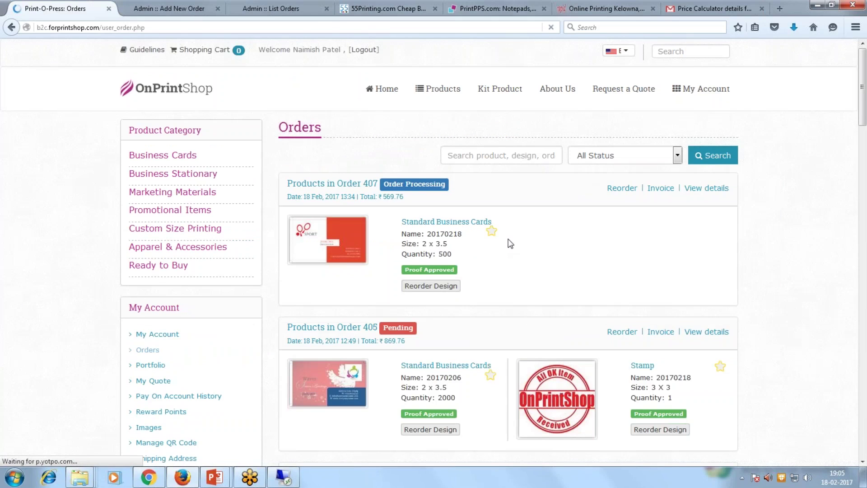
pyautogui.scroll(-5, 510, 244)
pyautogui.scroll(-5, 510, 241)
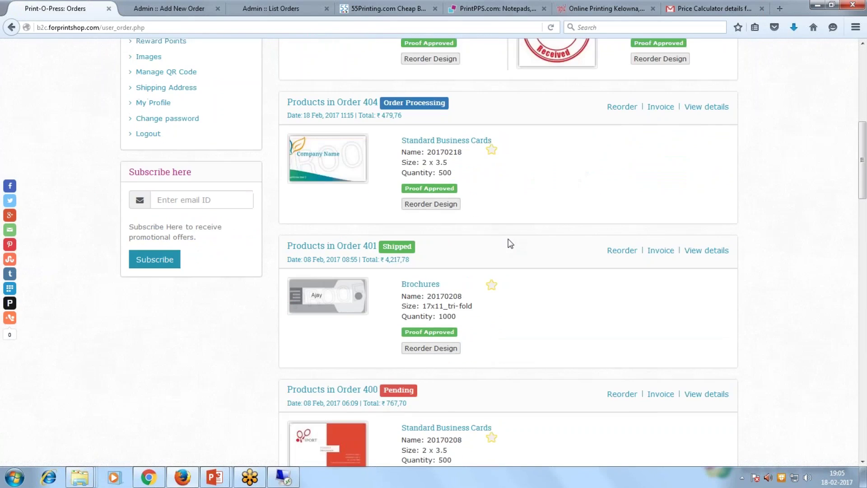
pyautogui.scroll(10, 509, 238)
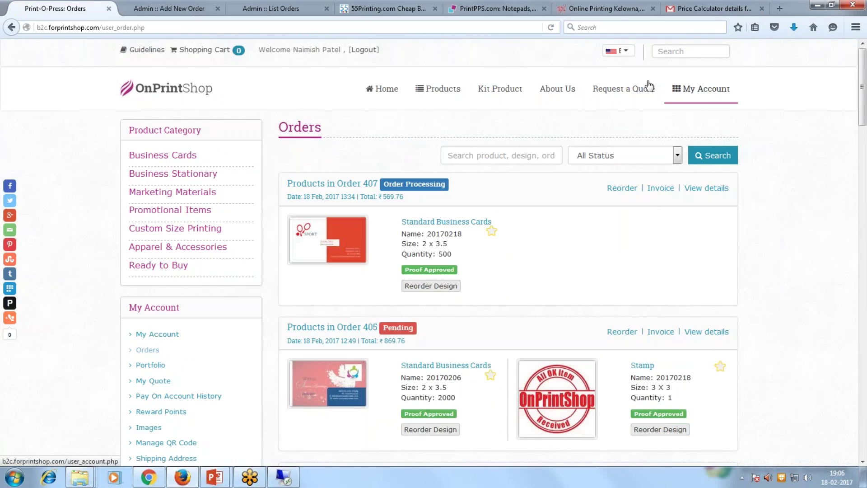
# Show the 'Order Placement by Customer or Internal team' slide, then go back to the Admin :: Add New Order tab.
pyautogui.moveTo(225, 482)
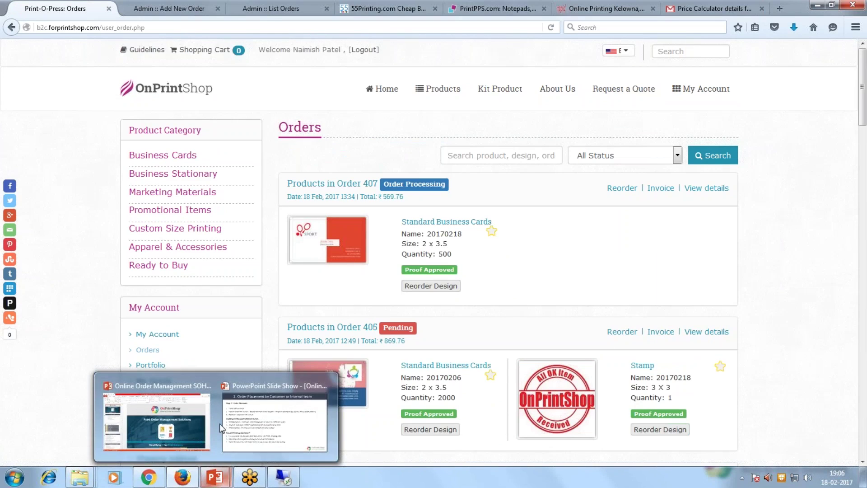
pyautogui.click(278, 384)
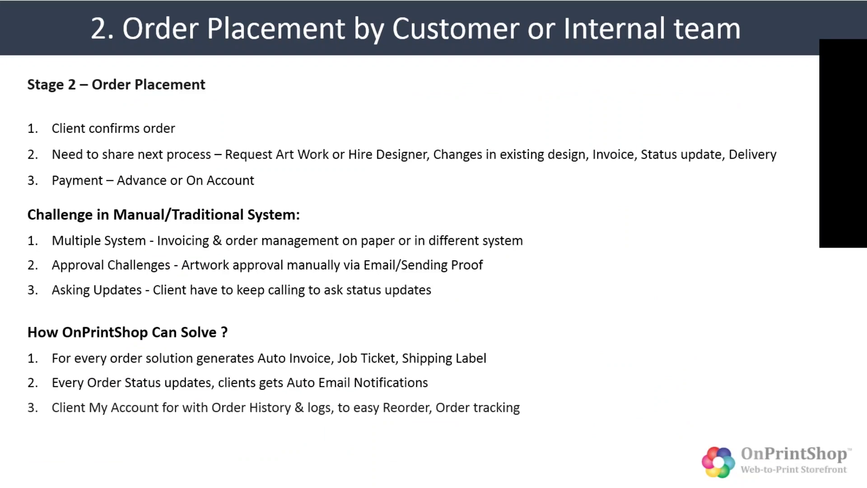
pyautogui.hotkey('alt', 'Tab')
pyautogui.hotkey('ctrl', 'Tab')
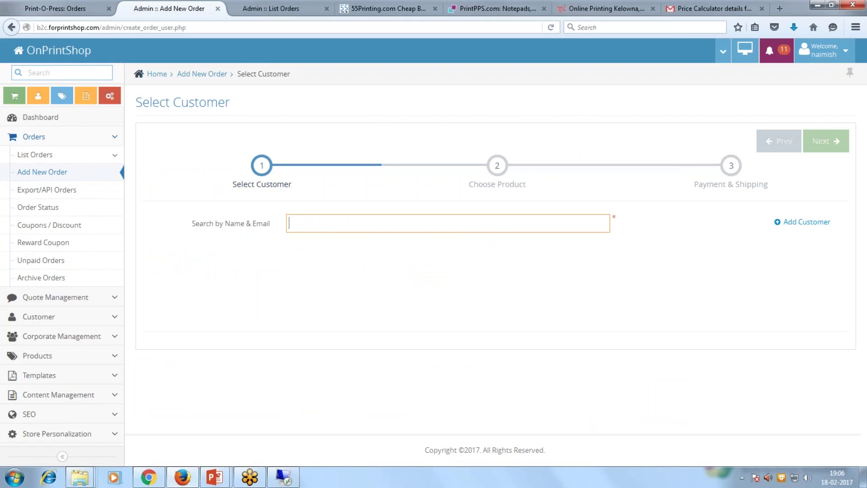
# Search for the existing customer by name, accept the suggestion, and advance to Choose Product.
pyautogui.click(54, 8)
pyautogui.click(170, 2)
pyautogui.write('naimish')
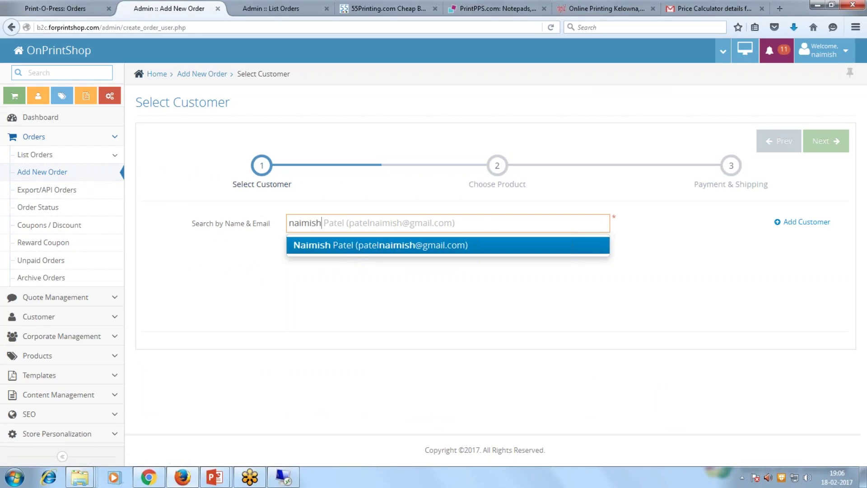
pyautogui.press('Return')
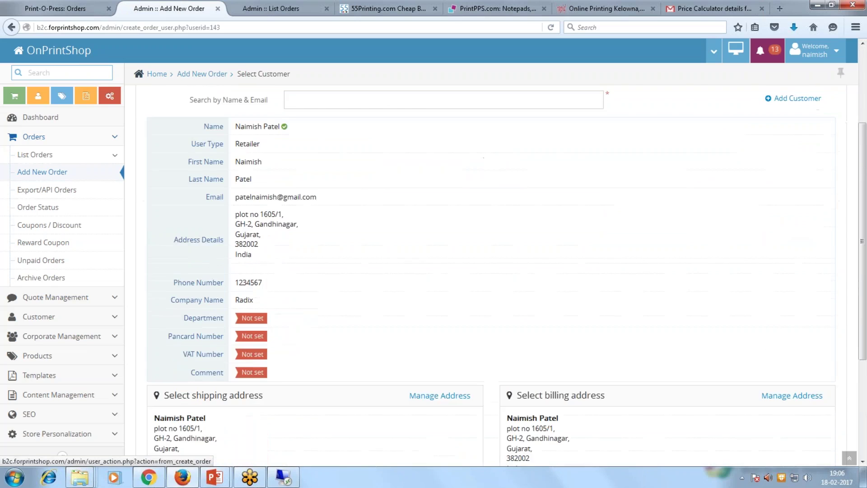
pyautogui.click(809, 145)
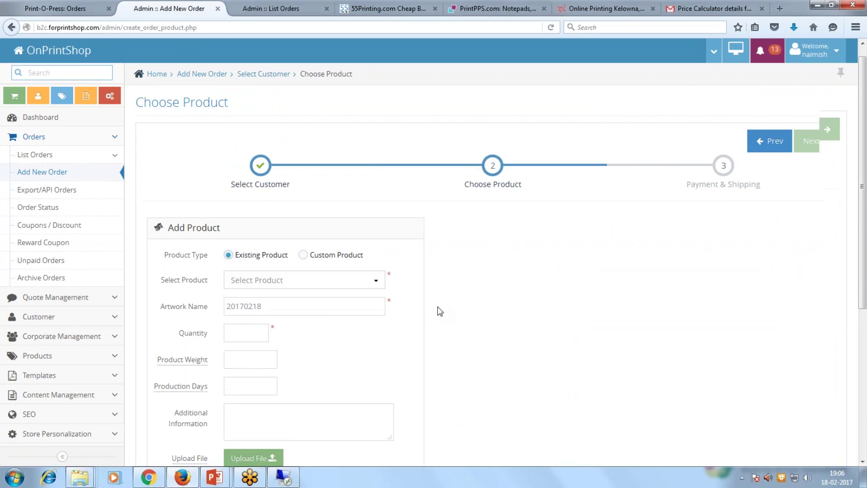
# Choose the 9.75 x 4.37 Envelopes product from the Select Product list.
pyautogui.scroll(-1, 451, 316)
pyautogui.click(298, 218)
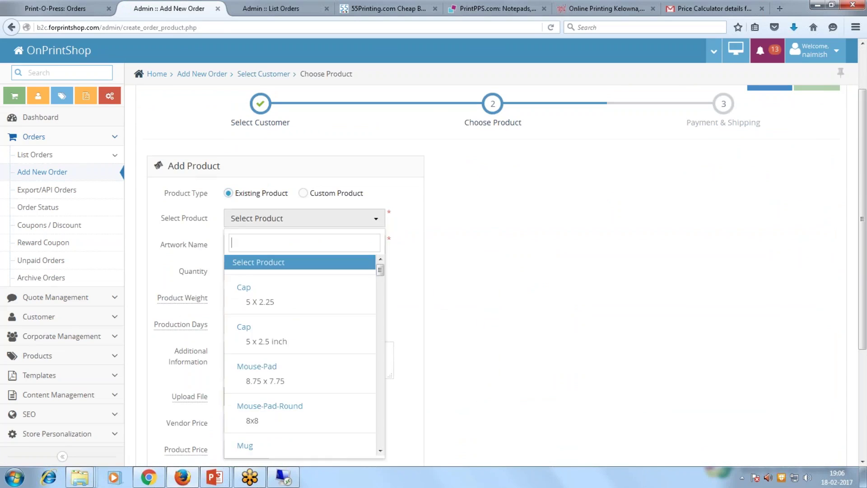
pyautogui.scroll(-2, 302, 329)
pyautogui.scroll(-4, 302, 329)
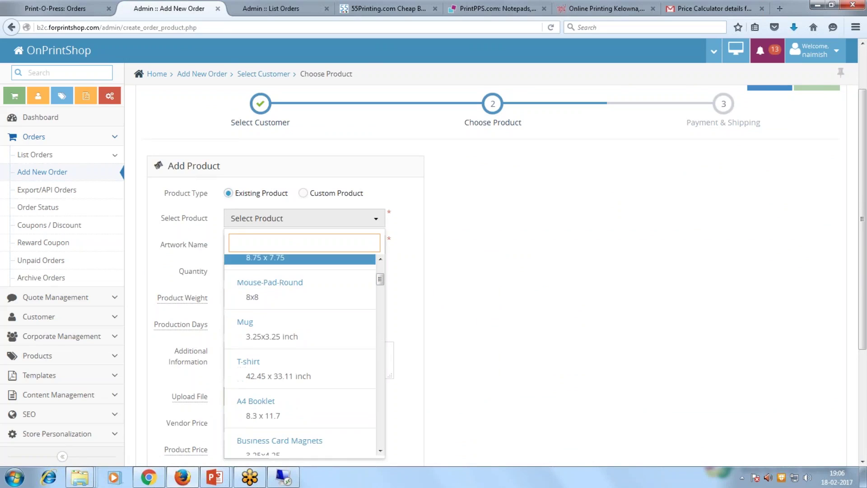
pyautogui.scroll(-1, 301, 332)
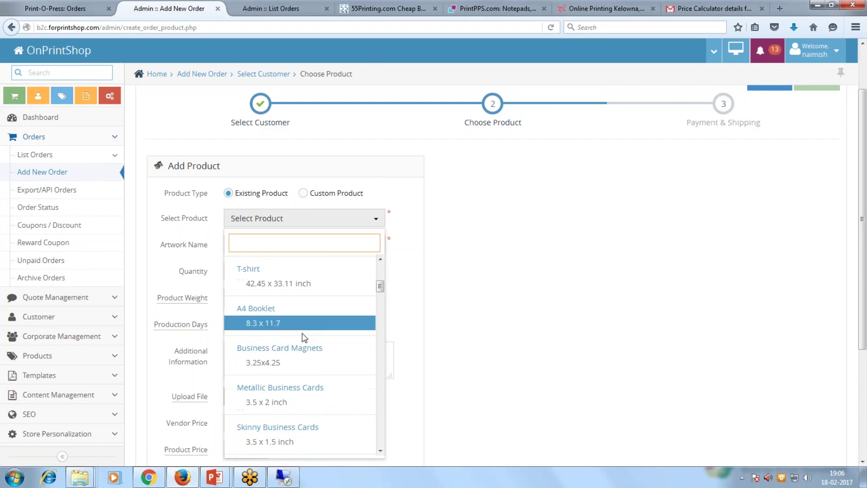
pyautogui.scroll(-1, 301, 332)
pyautogui.scroll(-4, 300, 334)
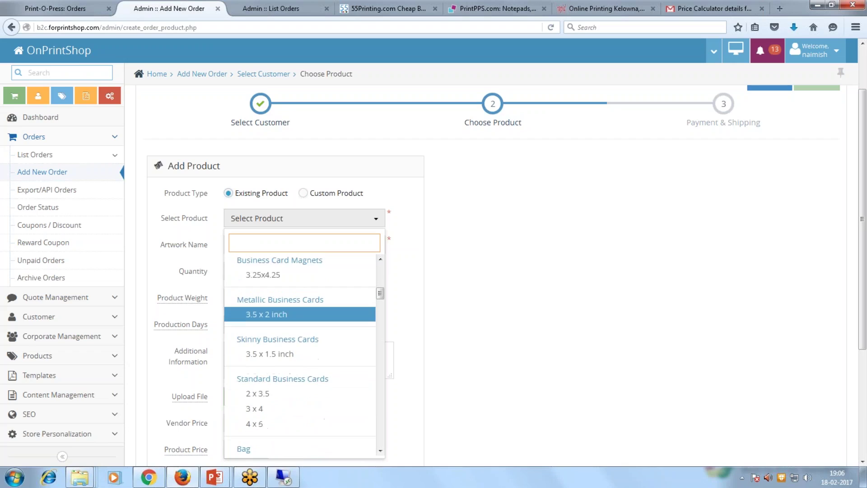
pyautogui.scroll(-4, 281, 362)
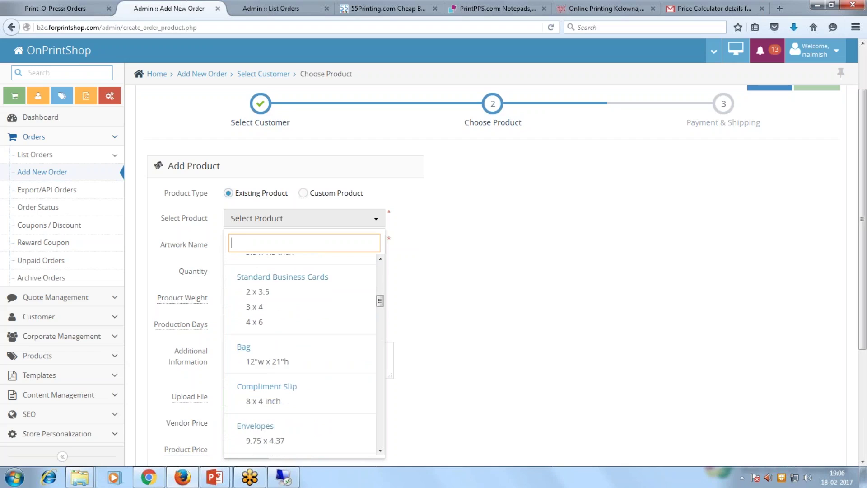
pyautogui.click(281, 353)
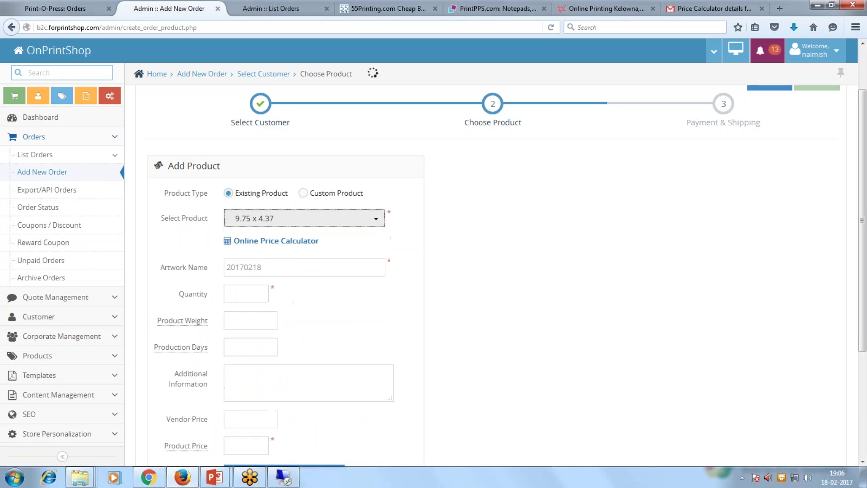
# Enter quantity 250 and bring up the product's Online Price Calculator.
pyautogui.click(251, 297)
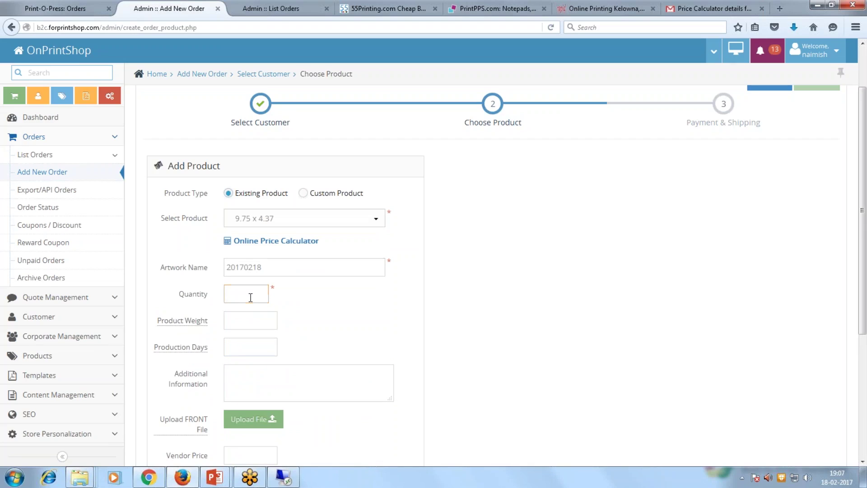
pyautogui.write('250')
pyautogui.scroll(-2, 251, 297)
pyautogui.click(286, 179)
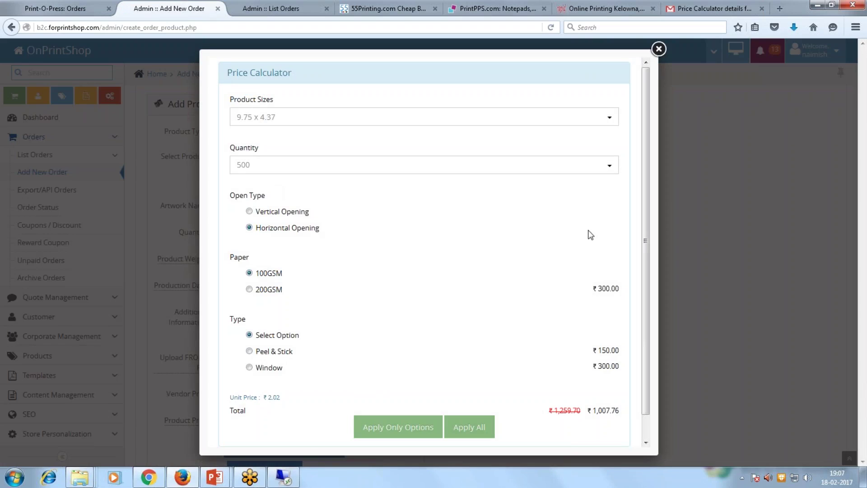
# Keep the calculator quantity at 500 and examine the total price.
pyautogui.click(606, 170)
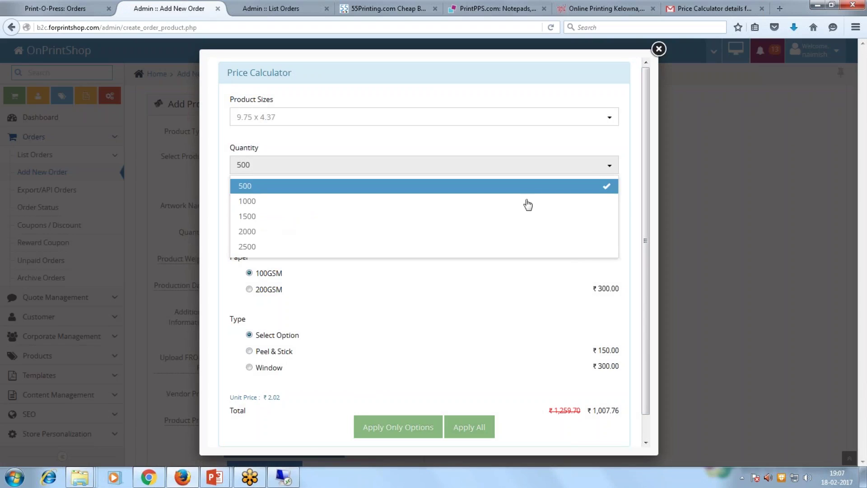
pyautogui.click(592, 149)
pyautogui.moveTo(644, 188); pyautogui.dragTo(646, 226)
pyautogui.moveTo(587, 387); pyautogui.dragTo(615, 387)
pyautogui.click(589, 395)
pyautogui.scroll(1, 546, 355)
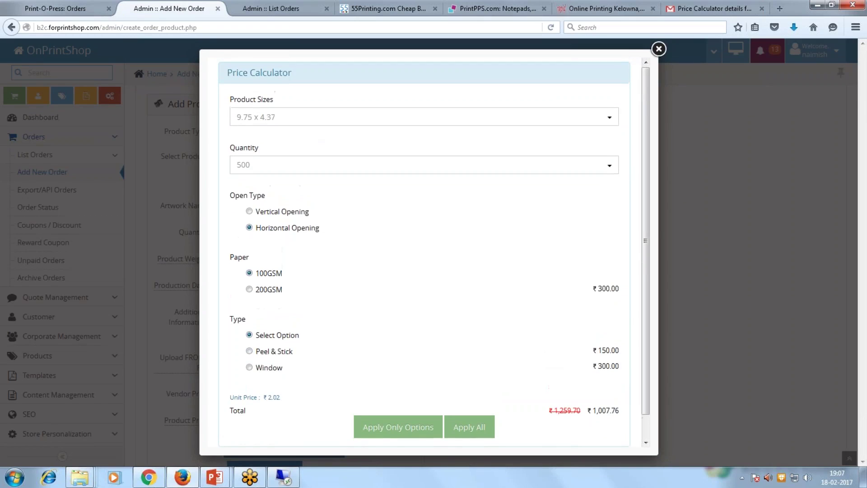
pyautogui.scroll(-1, 603, 395)
pyautogui.moveTo(587, 387); pyautogui.dragTo(620, 387)
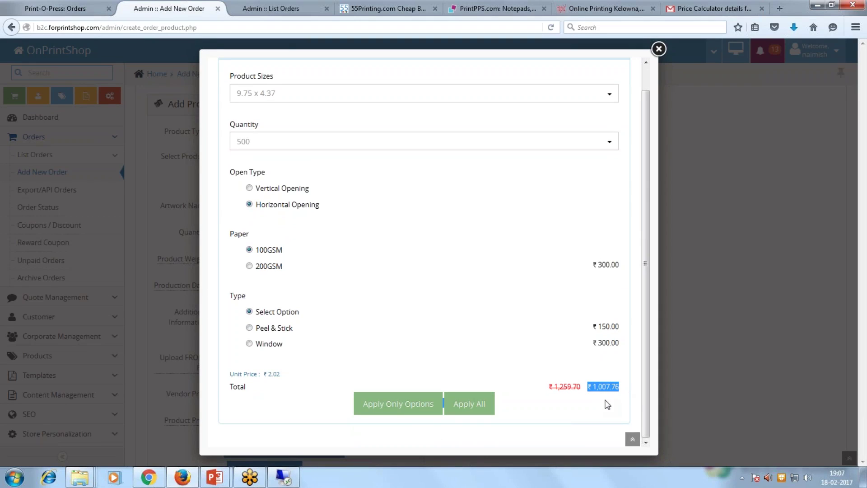
pyautogui.moveTo(590, 387); pyautogui.dragTo(587, 386)
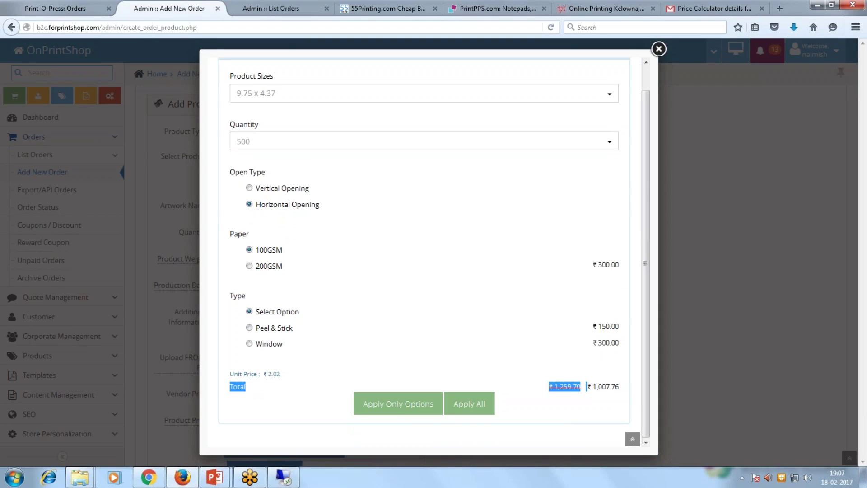
pyautogui.click(616, 402)
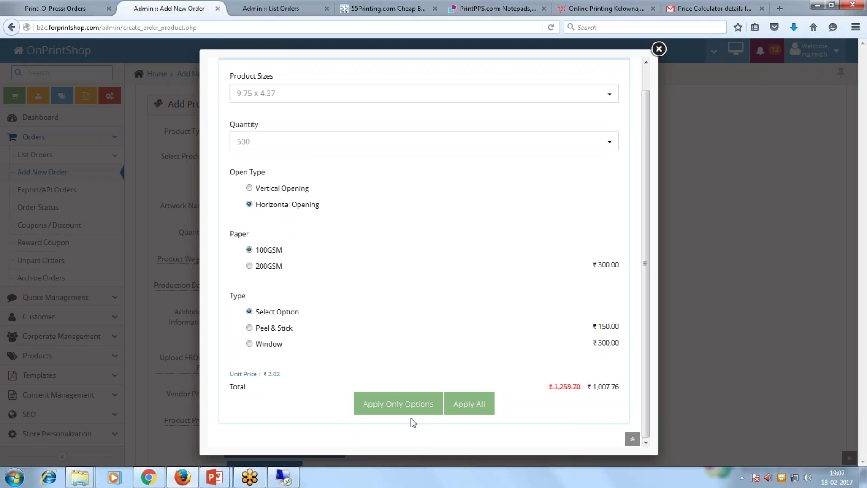
# Set envelope type to Peel & Stick, apply all settings to the order, and save and continue.
pyautogui.click(463, 403)
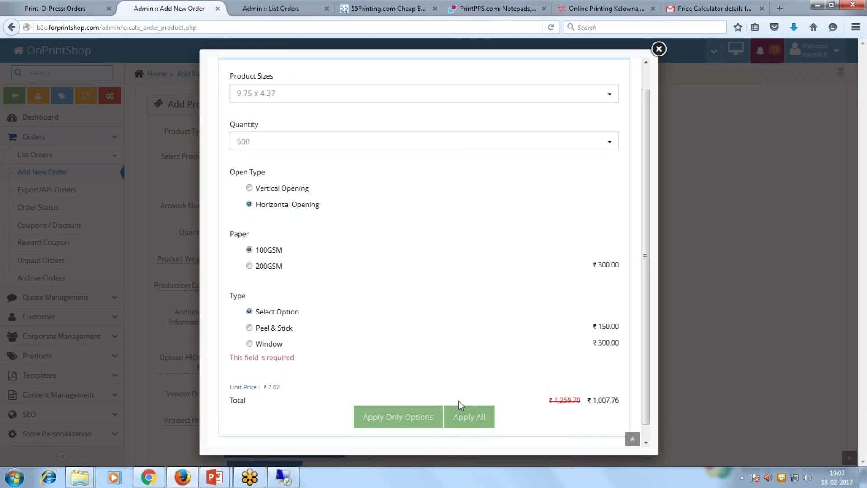
pyautogui.click(249, 329)
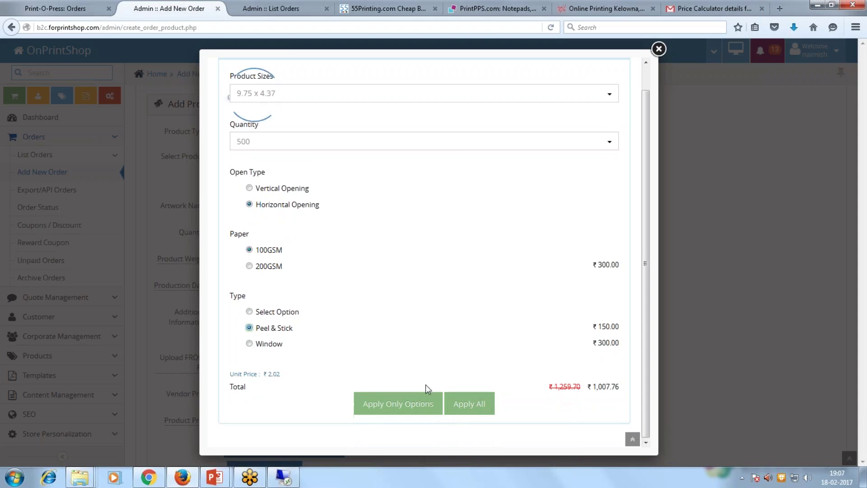
pyautogui.click(470, 404)
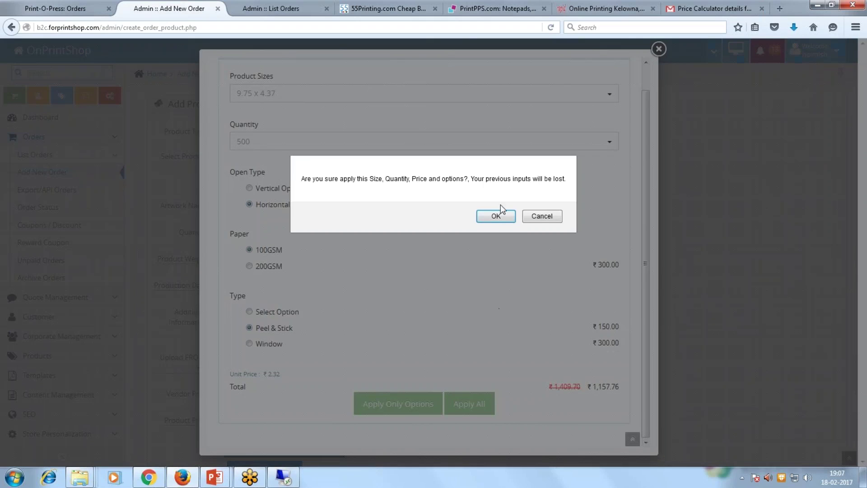
pyautogui.click(495, 217)
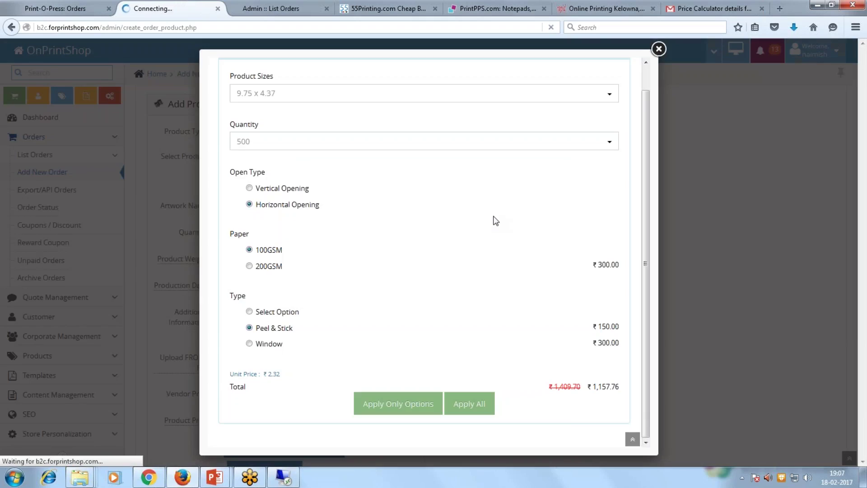
pyautogui.scroll(-5, 489, 226)
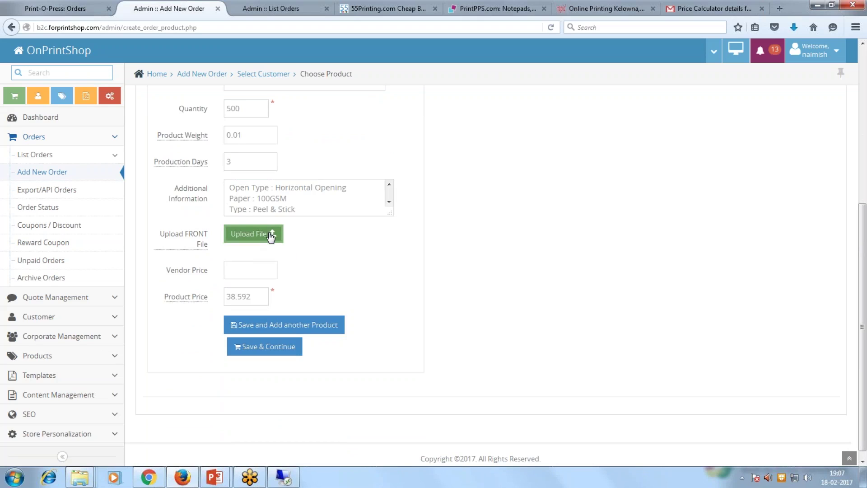
pyautogui.scroll(3, 329, 265)
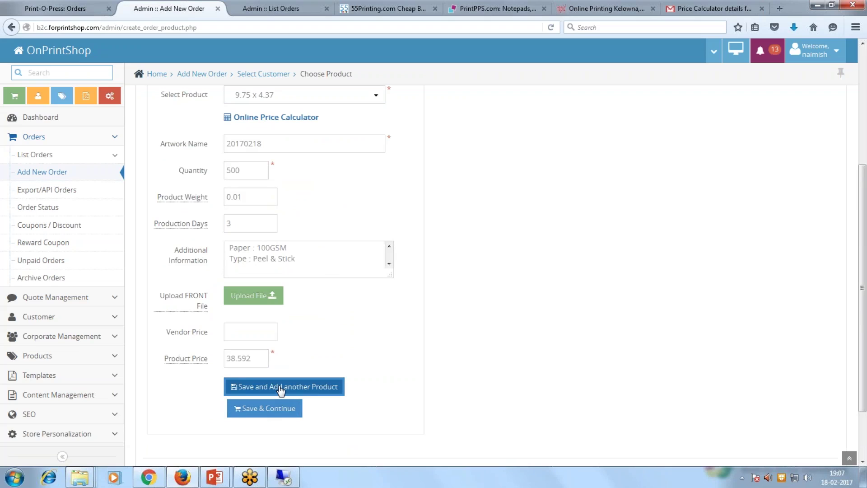
pyautogui.click(280, 408)
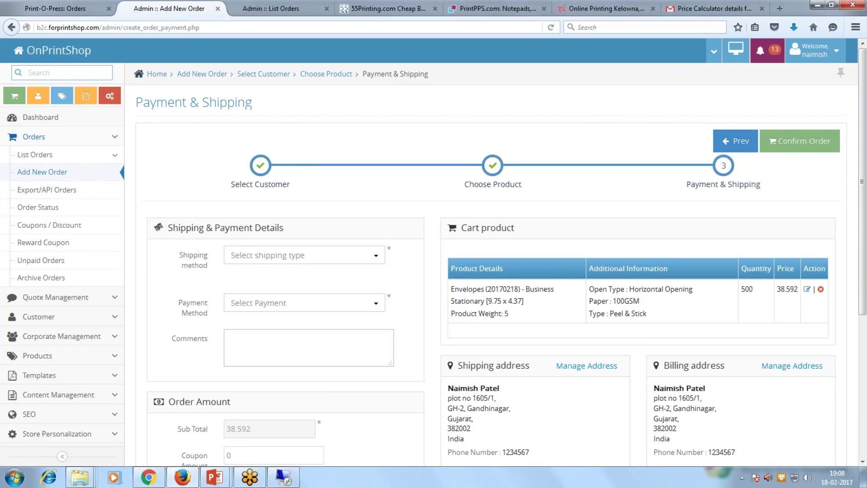
# Choose pickup from the Pune Head Office Branch as the shipping method.
pyautogui.click(369, 259)
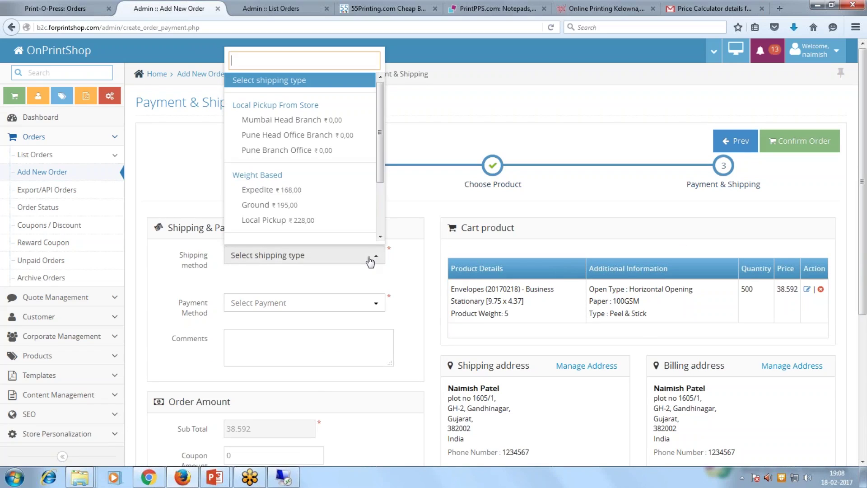
pyautogui.click(319, 135)
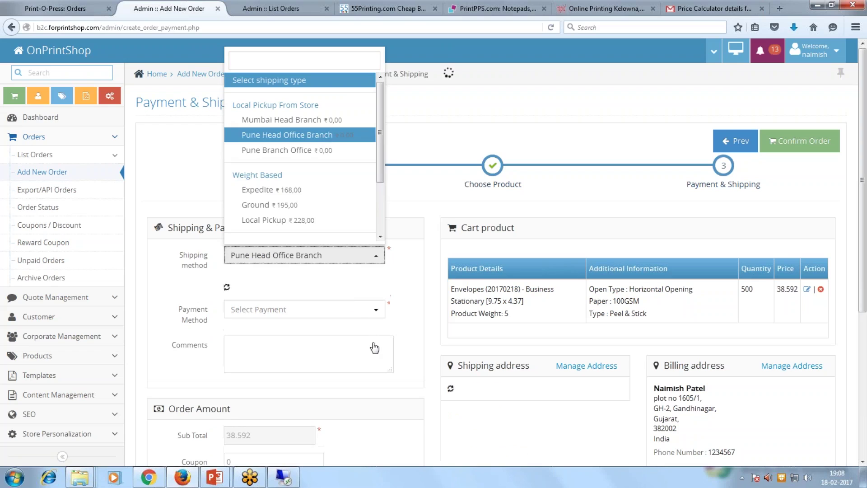
pyautogui.scroll(-2, 378, 347)
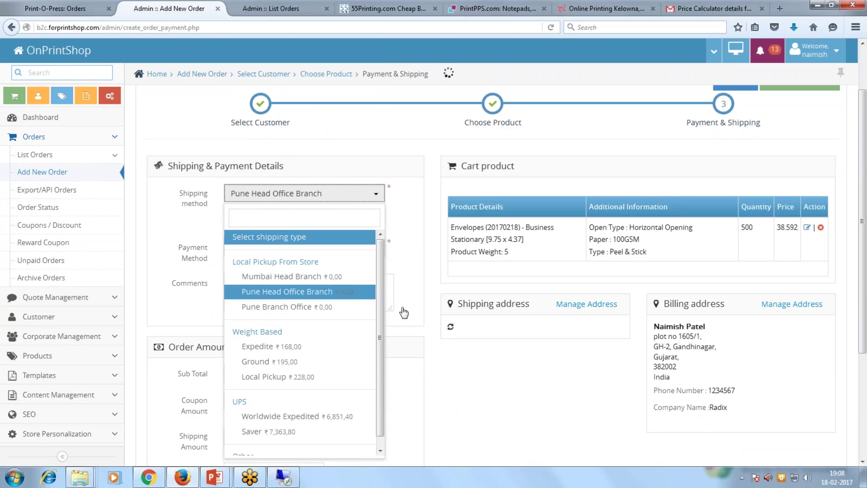
pyautogui.click(341, 299)
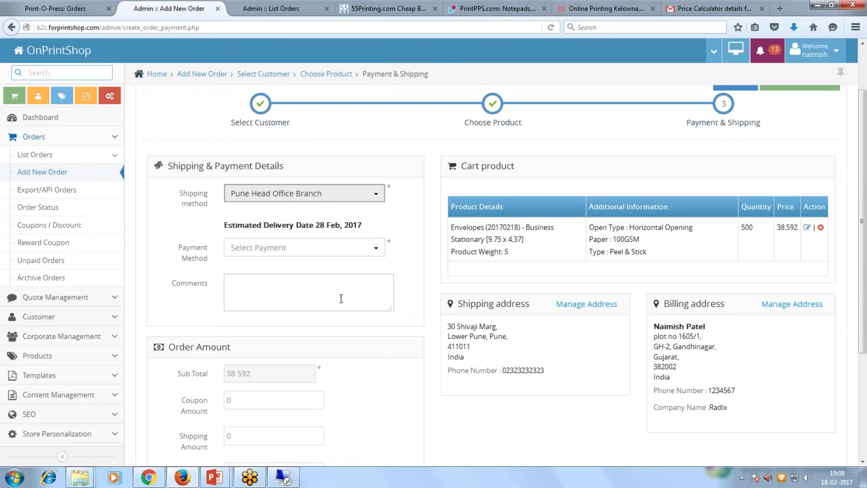
# Set payment to Pay On Account and add the comment 'this order is received via phone'.
pyautogui.click(298, 247)
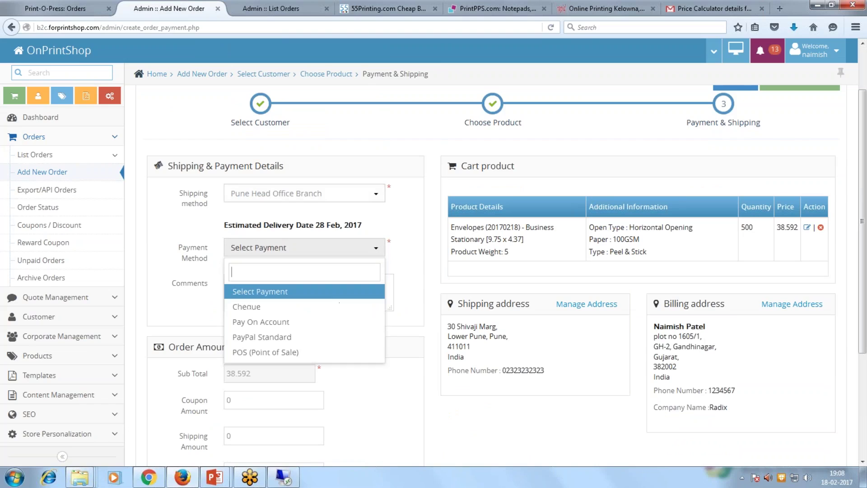
pyautogui.click(301, 329)
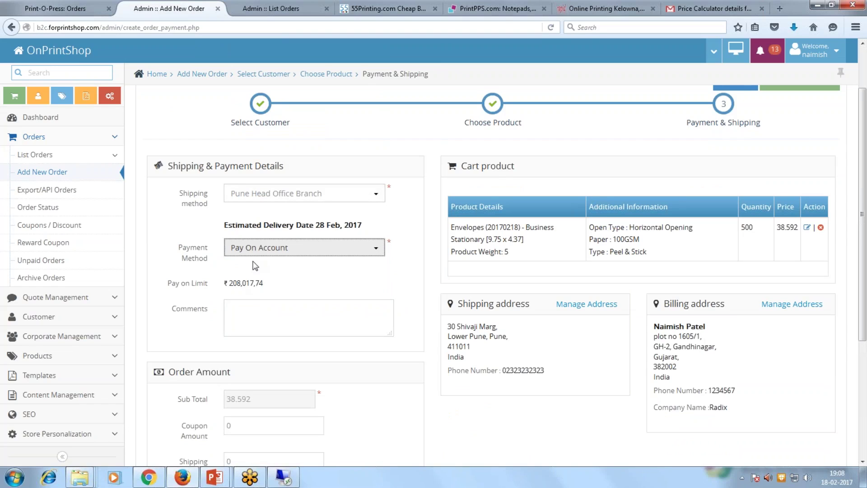
pyautogui.scroll(-4, 226, 293)
pyautogui.click(265, 145)
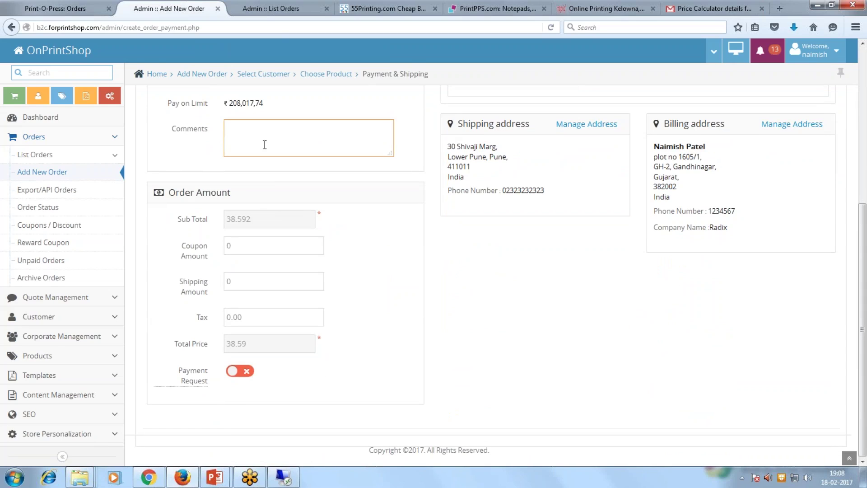
pyautogui.write('this order is received via phone')
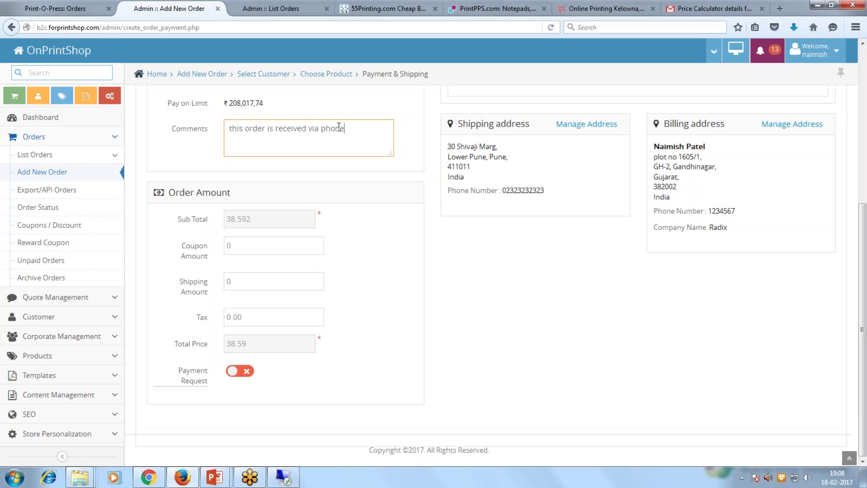
pyautogui.hotkey('ctrl', 'a')
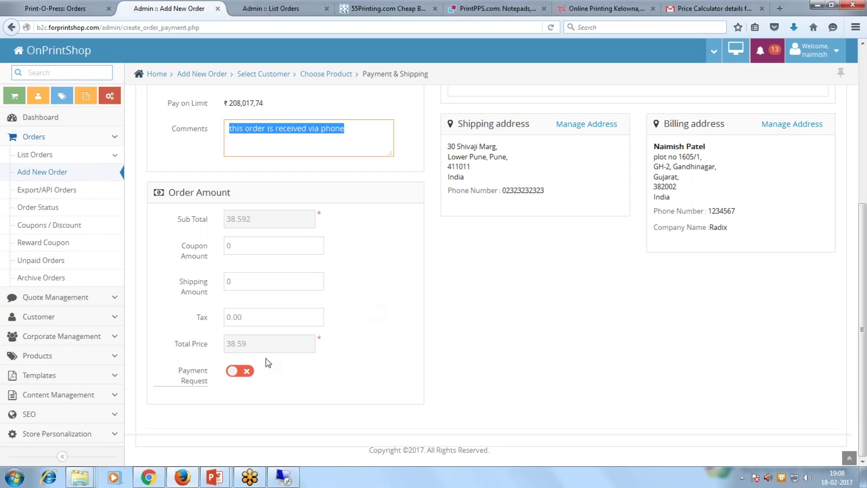
# Turn on Payment Request and confirm the order, creating order 408.
pyautogui.click(234, 374)
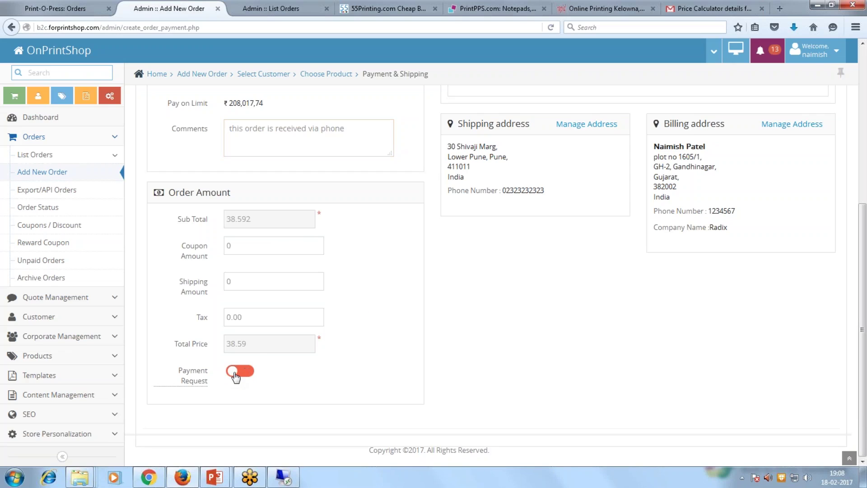
pyautogui.scroll(2, 281, 234)
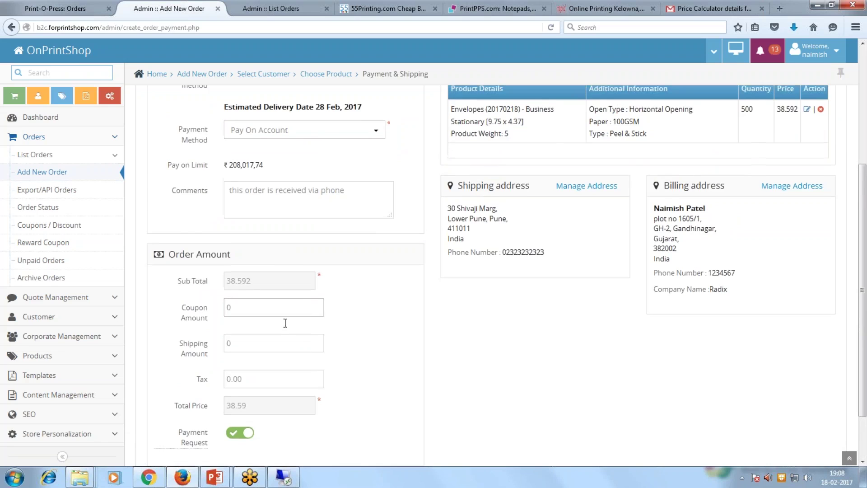
pyautogui.scroll(-2, 304, 352)
pyautogui.scroll(3, 328, 366)
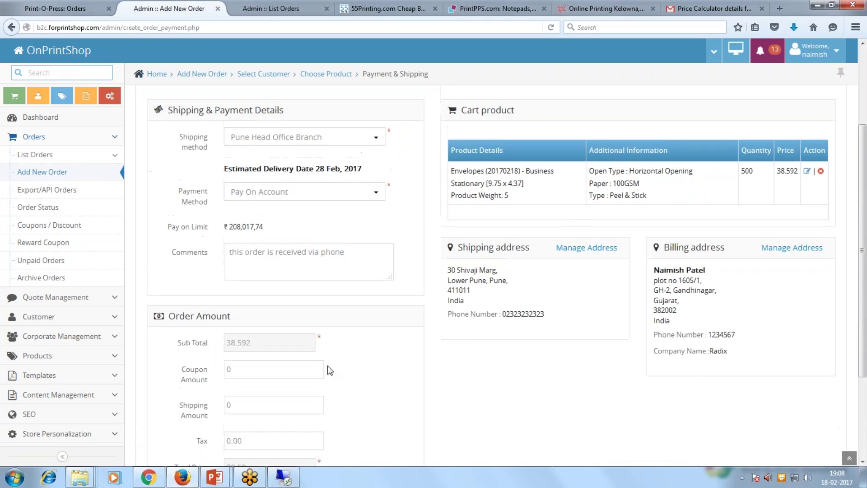
pyautogui.scroll(-3, 289, 373)
pyautogui.scroll(3, 299, 379)
pyautogui.scroll(2, 505, 280)
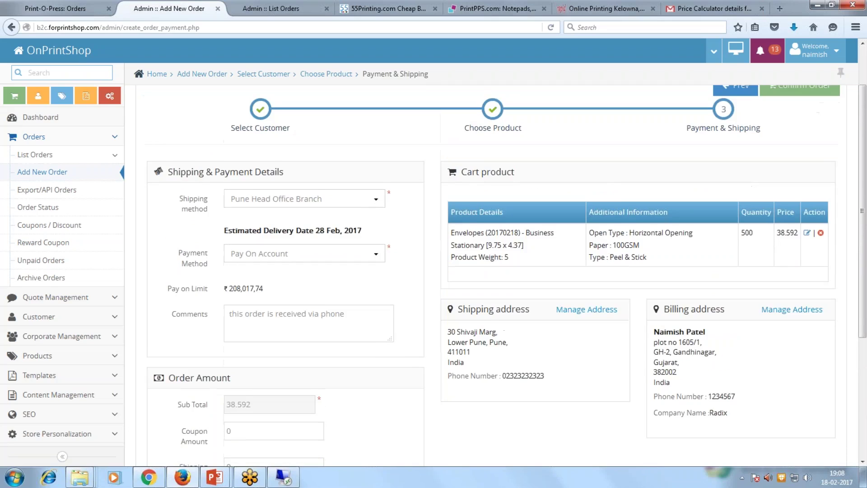
pyautogui.scroll(2, 502, 271)
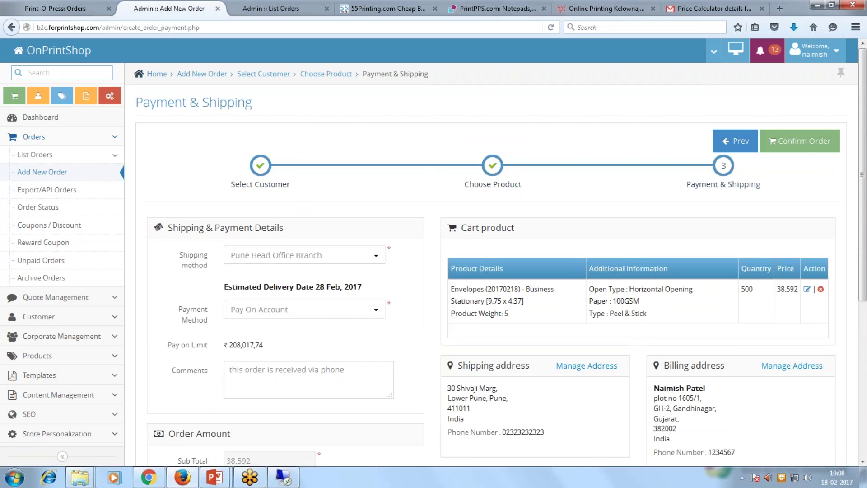
pyautogui.click(802, 145)
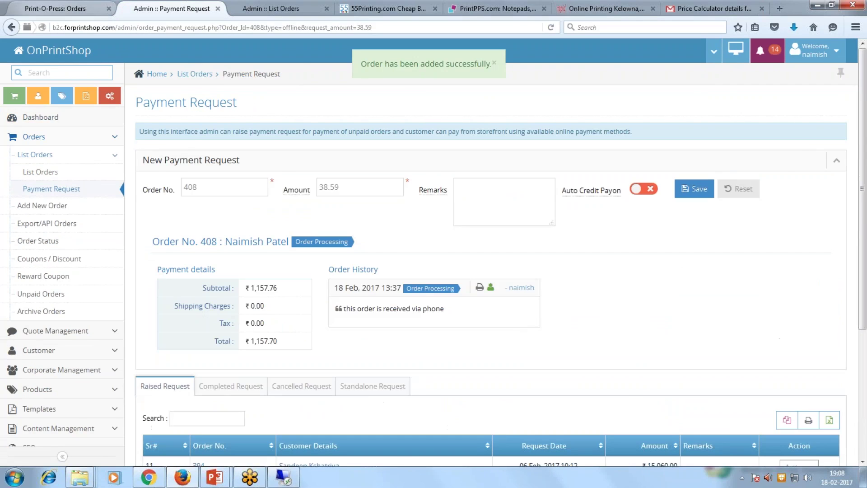
# Reload the customer's Print-O-Press storefront Orders page.
pyautogui.click(72, 9)
pyautogui.click(109, 27)
pyautogui.press('Return')
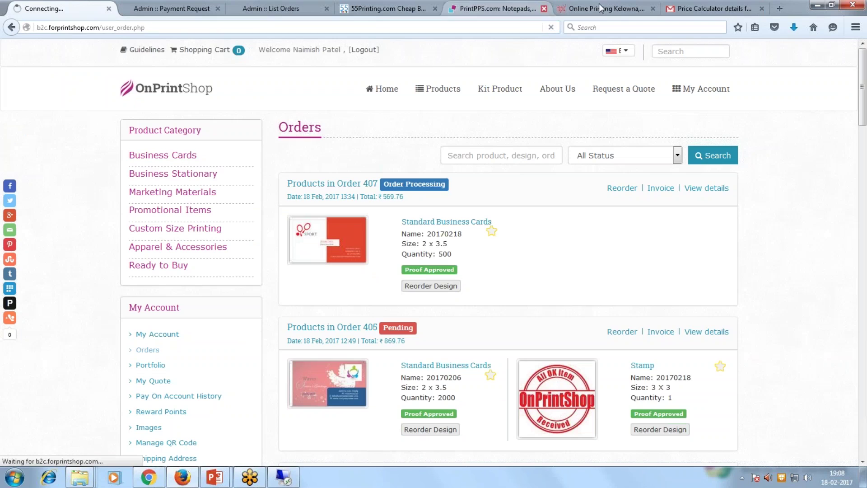
# Read the 'Thanks for your order: 408 (invoice)' email's payment details, then return to storefront orders.
pyautogui.click(713, 8)
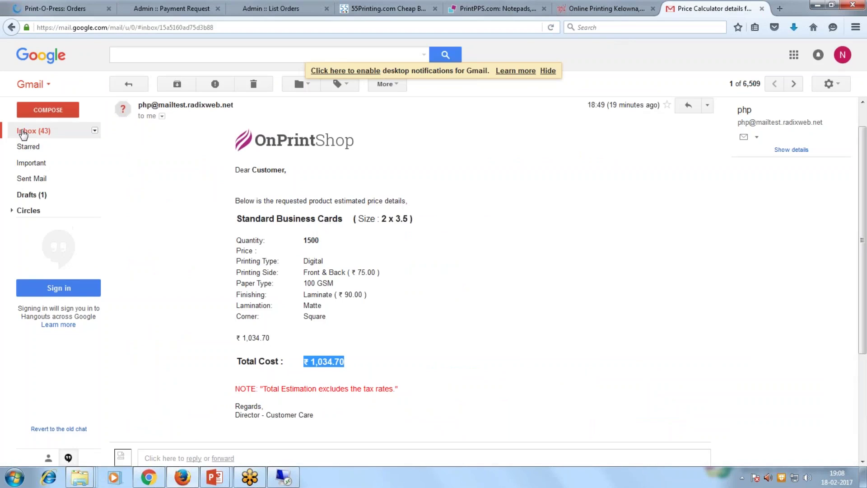
pyautogui.click(27, 131)
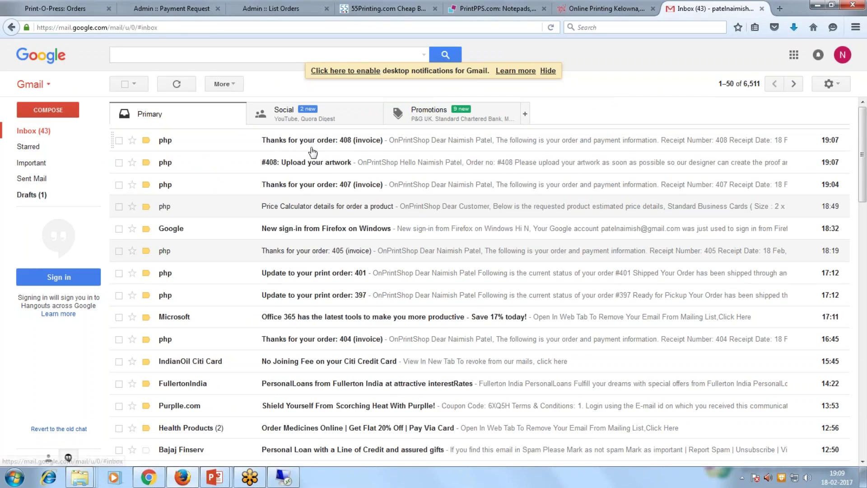
pyautogui.click(265, 140)
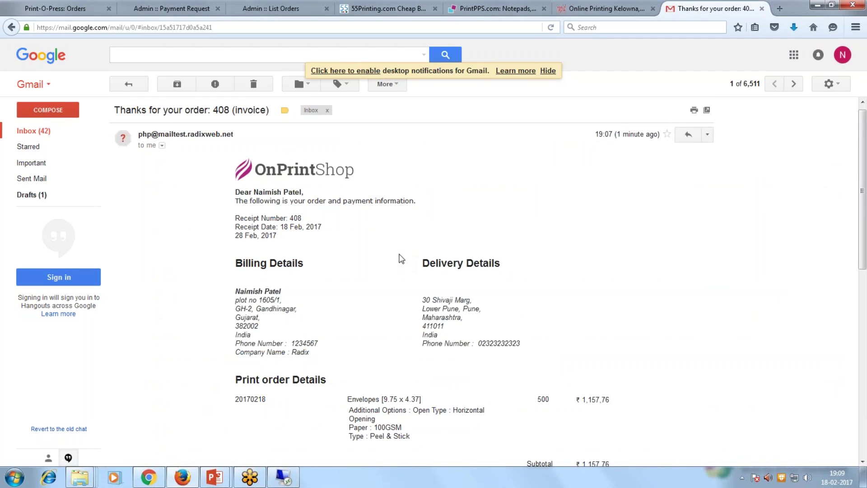
pyautogui.scroll(-1, 401, 259)
pyautogui.scroll(-1, 401, 259)
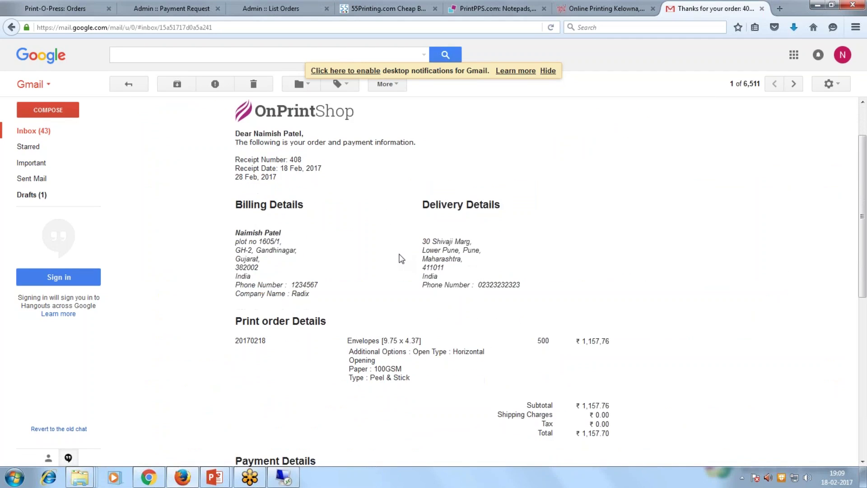
pyautogui.scroll(-1, 401, 259)
pyautogui.scroll(2, 402, 258)
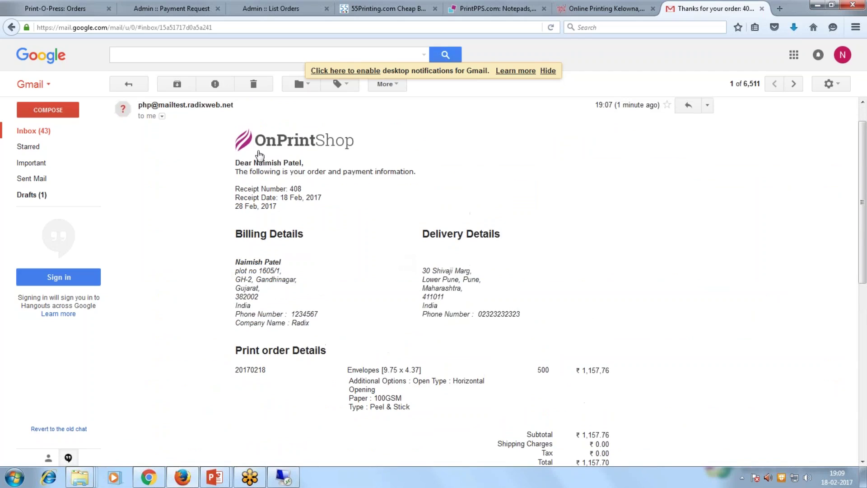
pyautogui.scroll(-1, 360, 219)
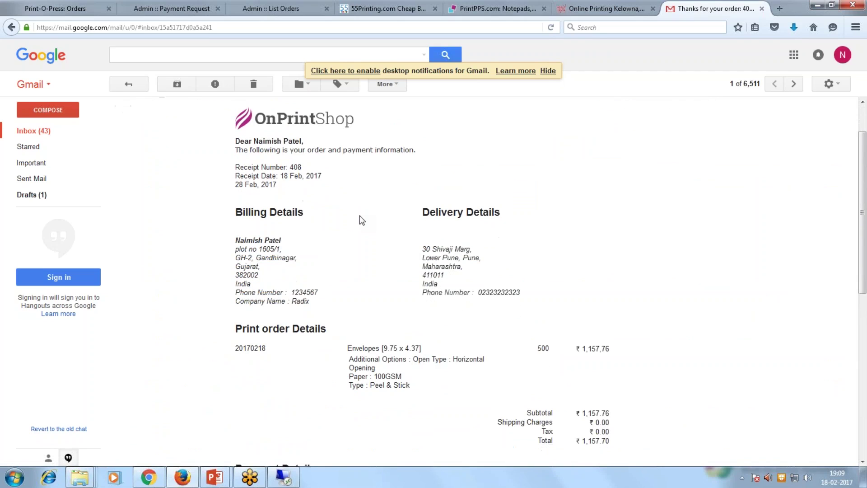
pyautogui.scroll(-5, 355, 252)
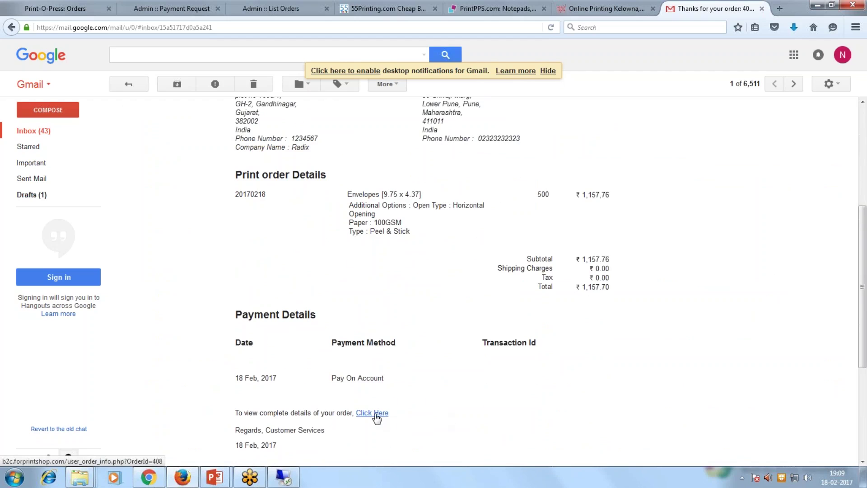
pyautogui.click(63, 10)
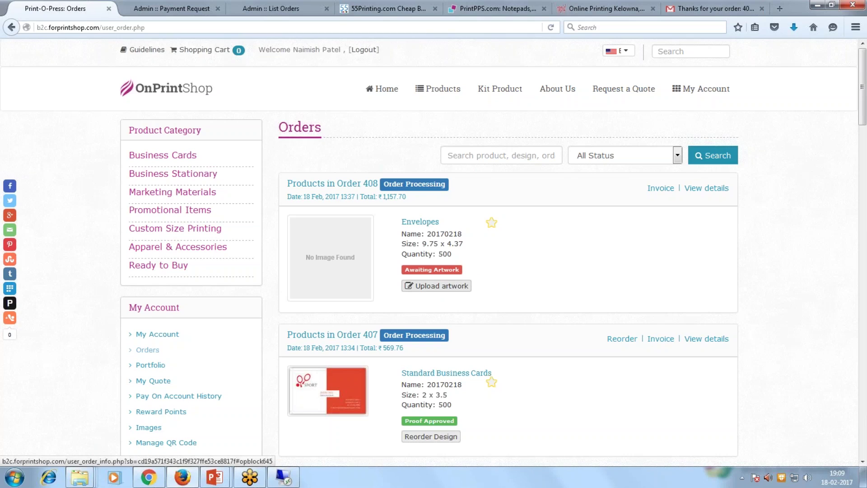
# Upload design_preview (4).pdf from Downloads as order 408 artwork with comment 'file submitted'.
pyautogui.click(437, 286)
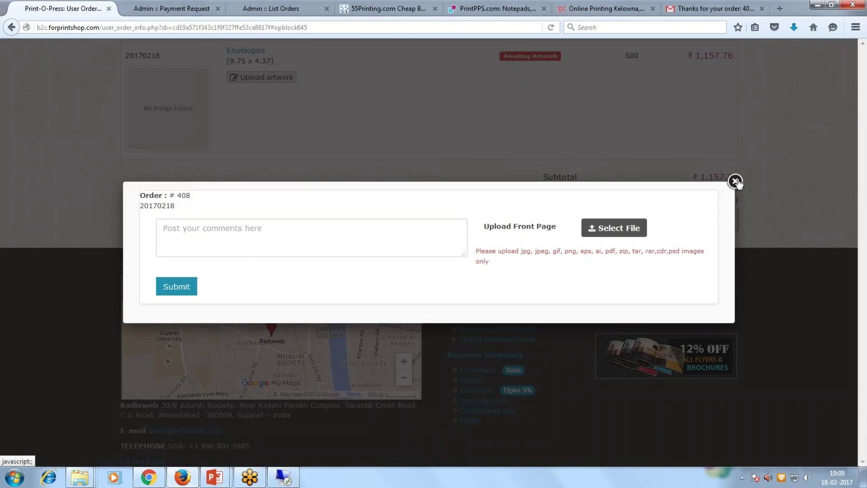
pyautogui.click(607, 235)
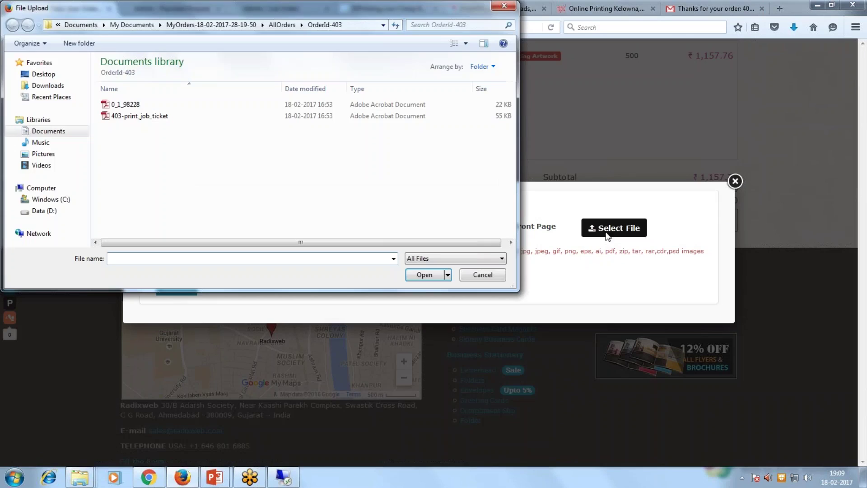
pyautogui.click(47, 85)
pyautogui.doubleClick(163, 177)
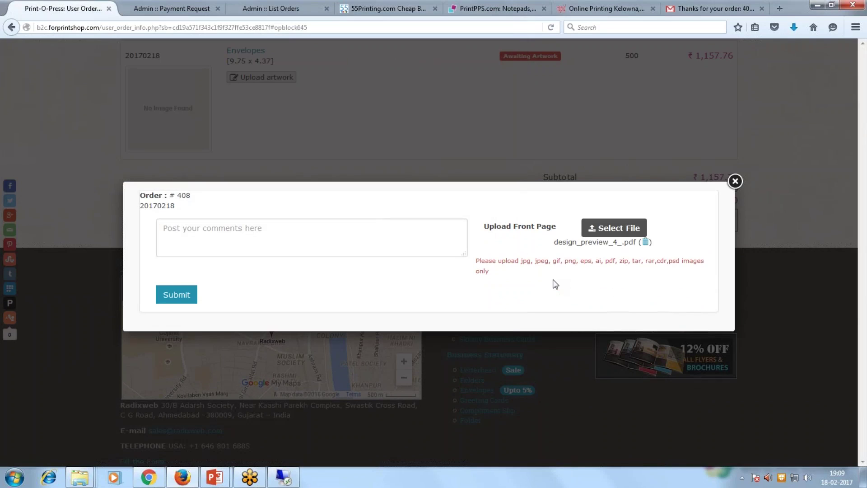
pyautogui.click(371, 234)
pyautogui.write('file submitted')
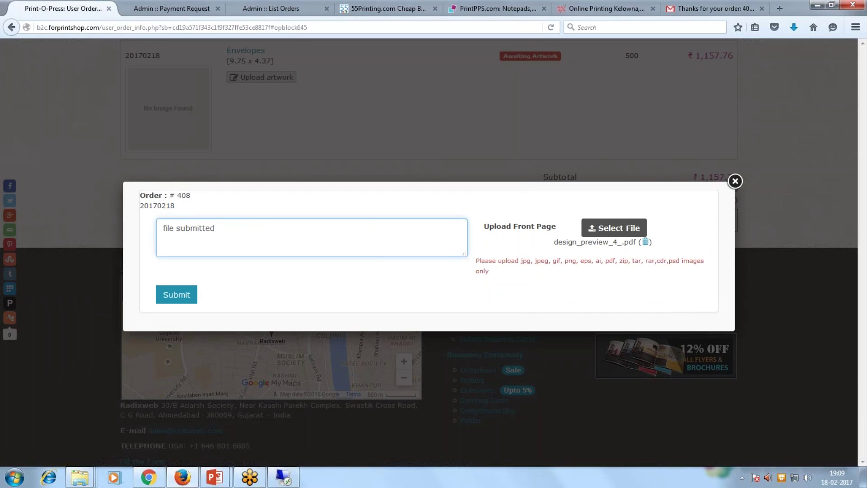
pyautogui.click(192, 295)
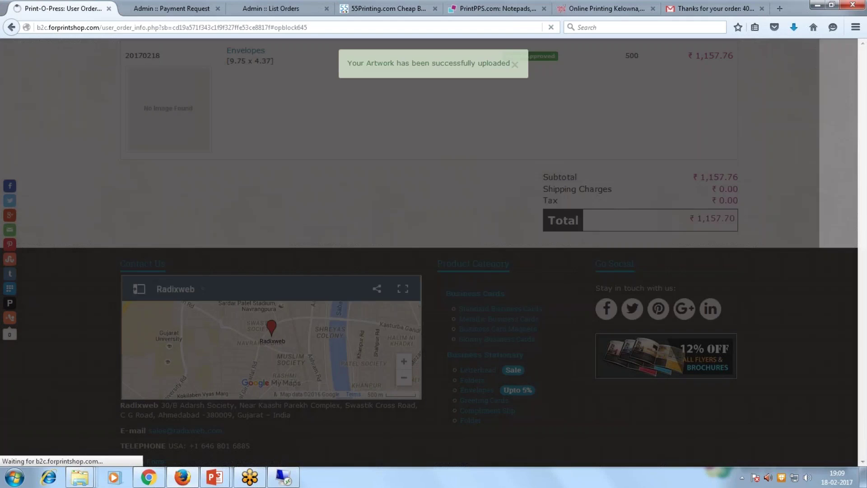
# Open order 408's Order History showing the submitted file.
pyautogui.scroll(3, 669, 177)
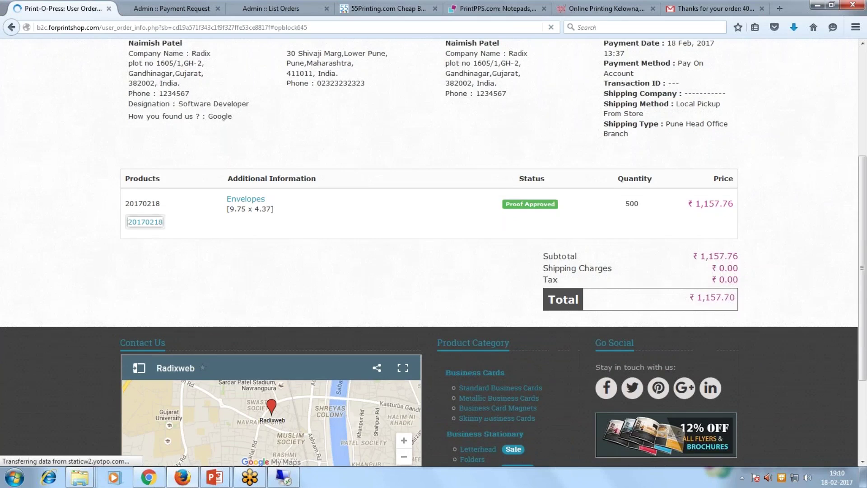
pyautogui.scroll(1, 429, 252)
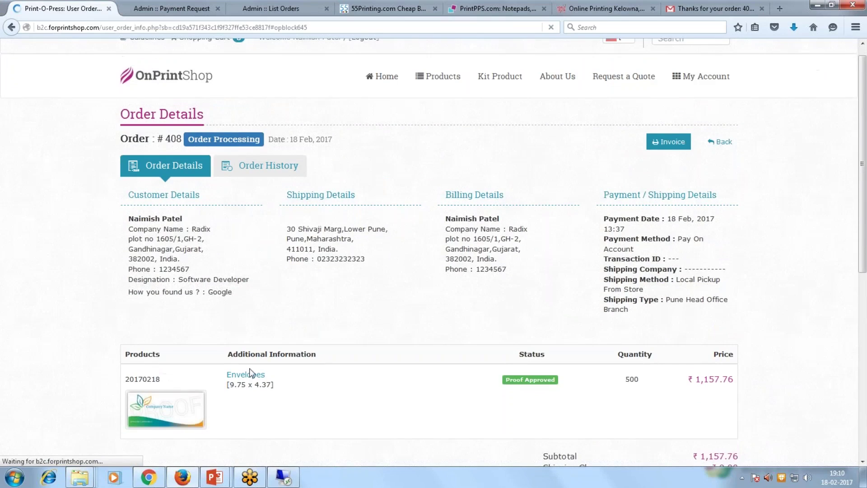
pyautogui.click(257, 165)
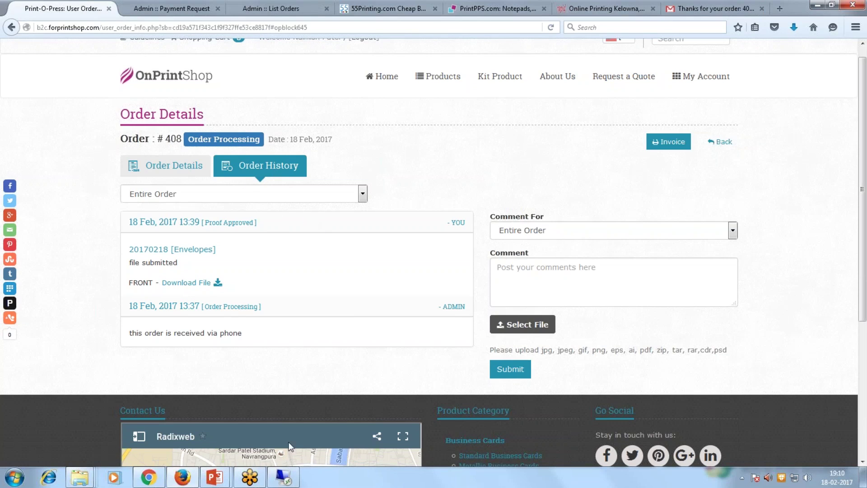
# Advance the slide show to the '3. Order Processing & Management' slide.
pyautogui.moveTo(220, 481)
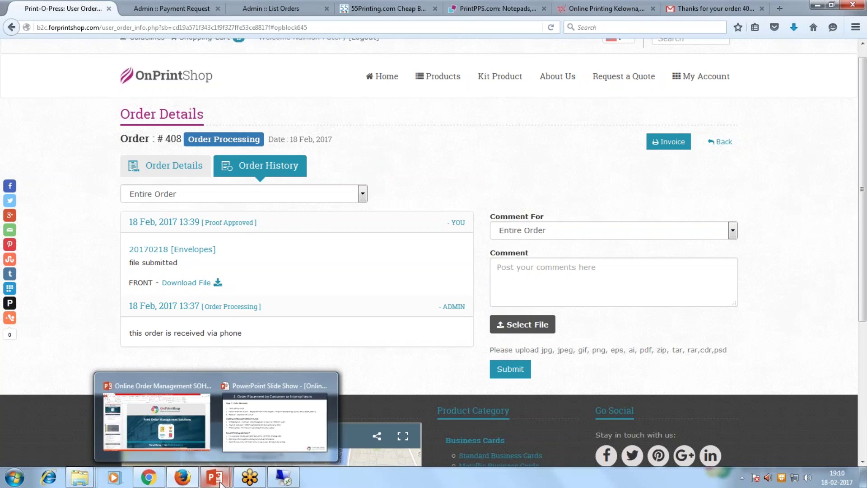
pyautogui.click(274, 422)
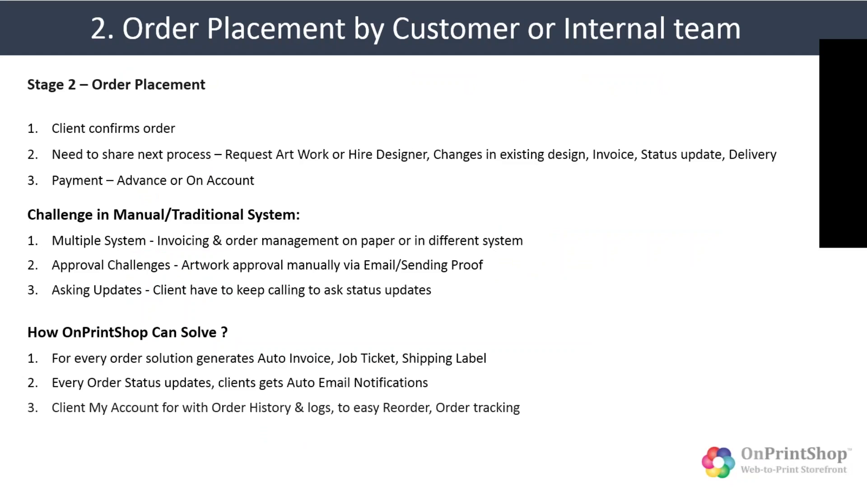
pyautogui.press('Right')
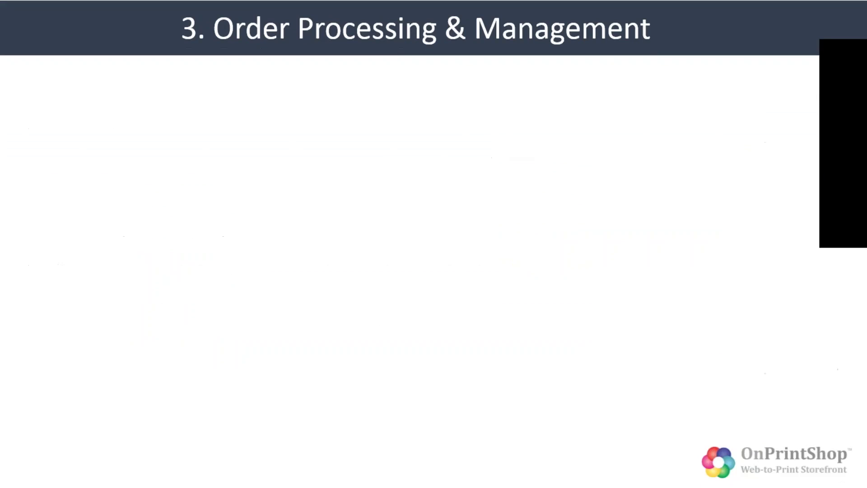
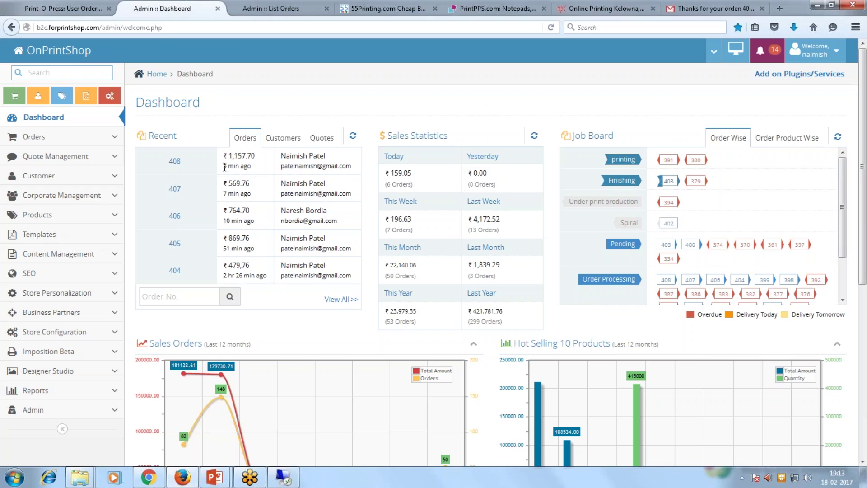
# Highlight order 408's '3 min ago' time in the dashboard's Recent Orders list.
pyautogui.moveTo(225, 167); pyautogui.dragTo(256, 170)
# Show recent customers in the Recent panel, glancing at order 408's storefront page.
pyautogui.click(283, 137)
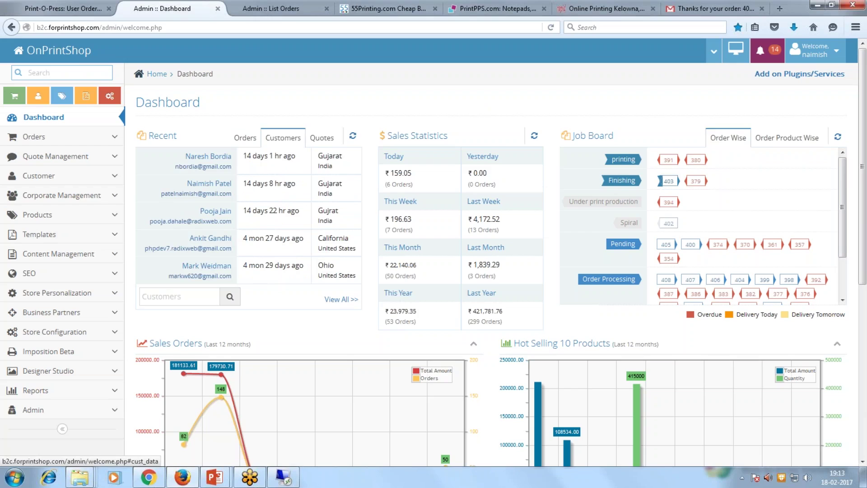
pyautogui.click(55, 9)
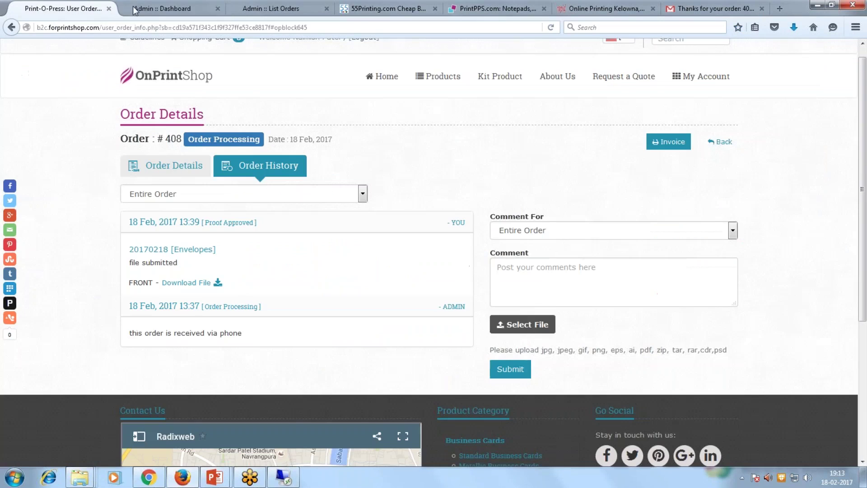
pyautogui.click(167, 9)
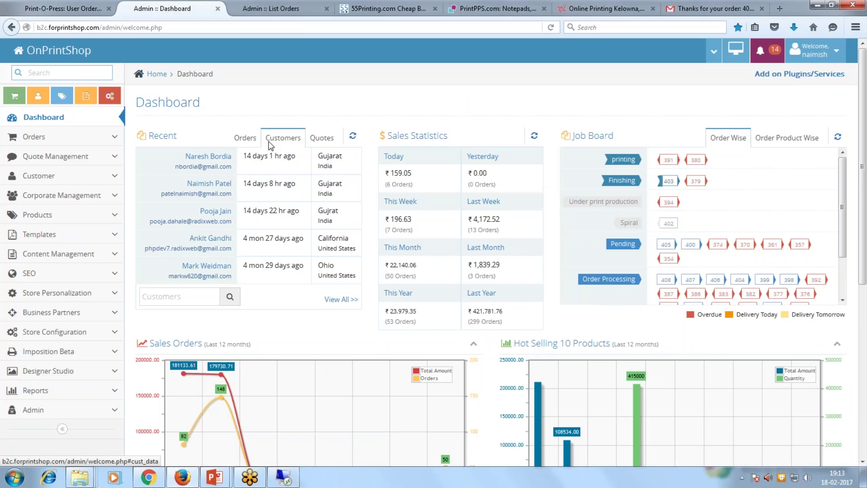
# List recent quotations in the Recent panel and point out the Delivery Today legend entry.
pyautogui.click(322, 137)
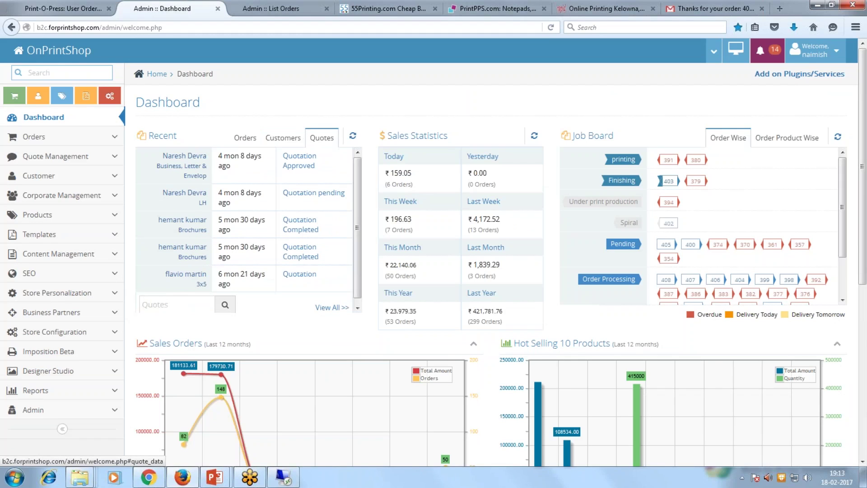
pyautogui.click(53, 8)
pyautogui.scroll(1, 625, 128)
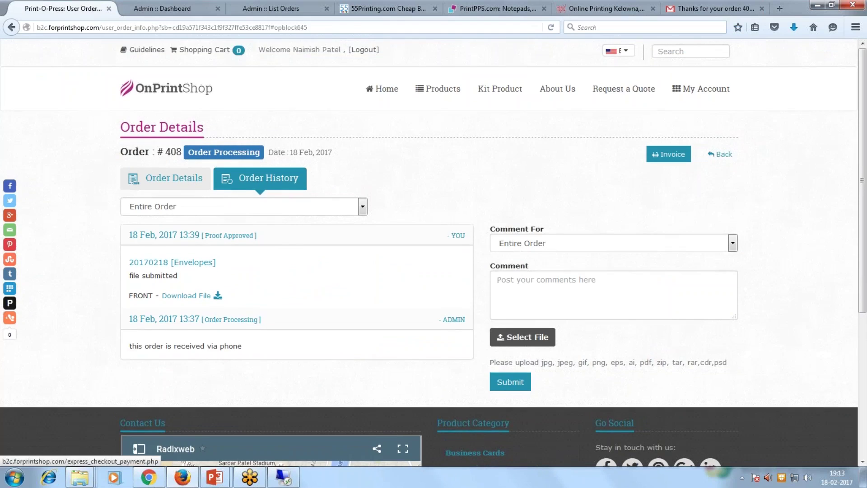
pyautogui.click(175, 8)
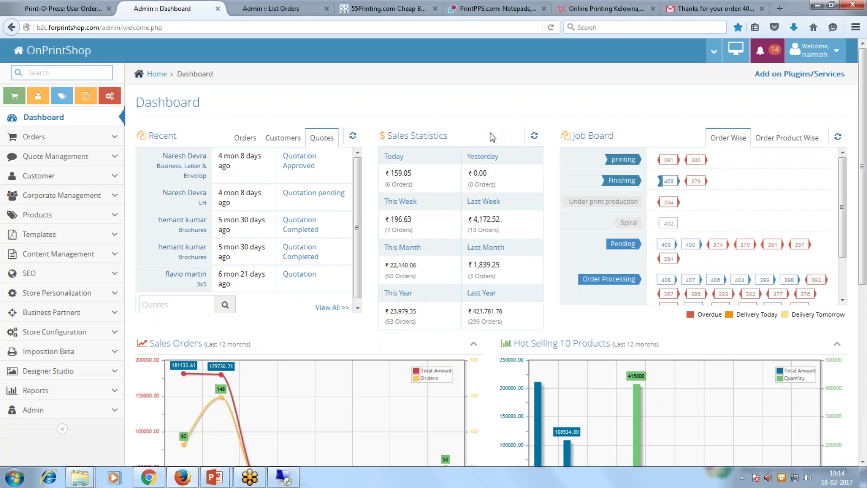
pyautogui.moveTo(841, 237)
pyautogui.mouseDown()
pyautogui.moveTo(841, 277)
pyautogui.moveTo(836, 242)
pyautogui.mouseUp()
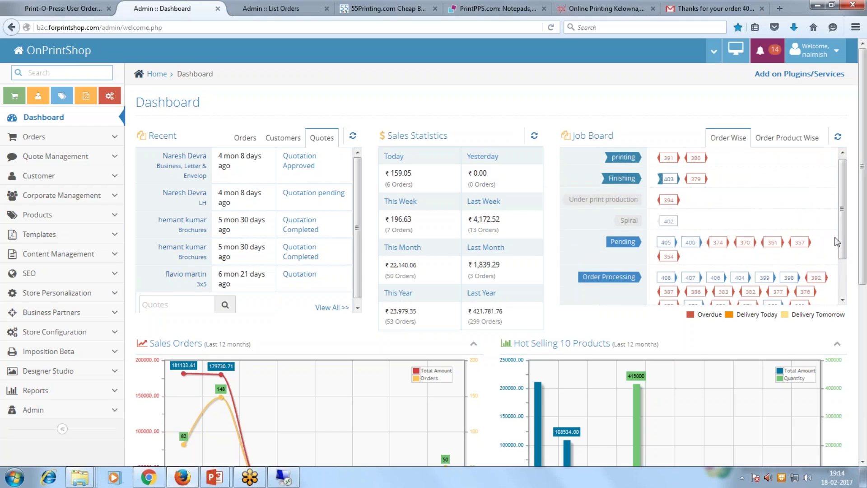
pyautogui.moveTo(736, 315); pyautogui.dragTo(779, 312)
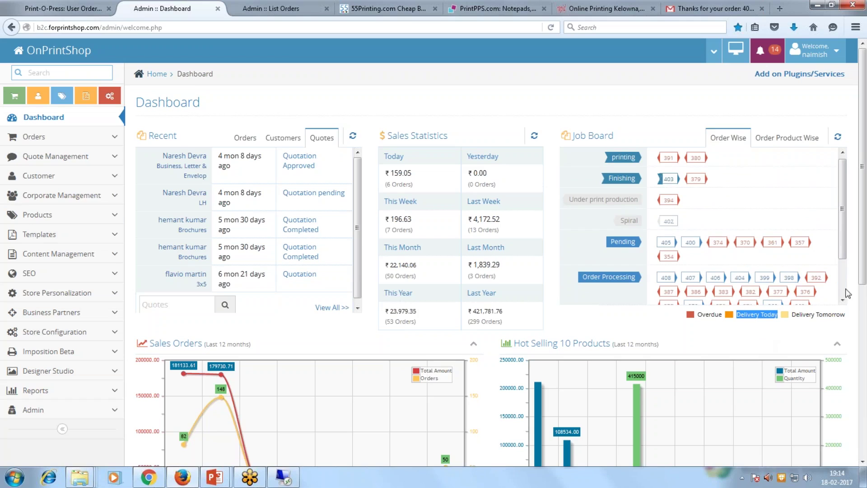
# Toggle the Job Board between Order Product Wise and Order Wise, then scroll the dashboard.
pyautogui.click(787, 137)
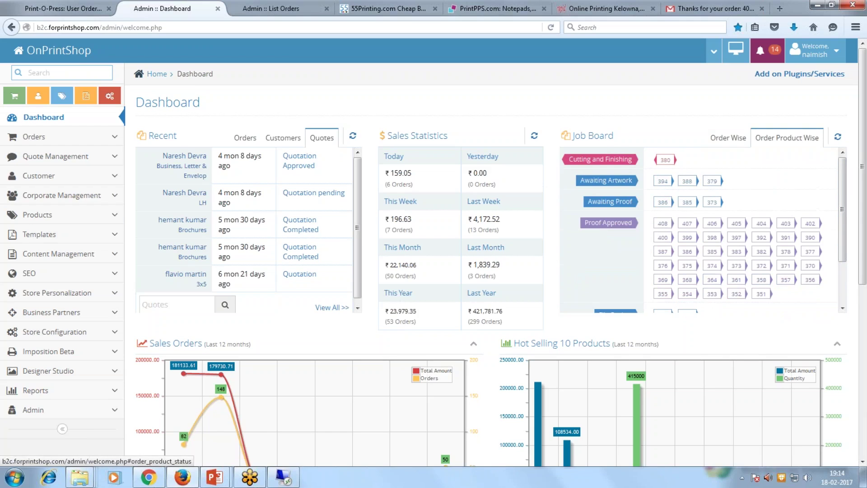
pyautogui.click(735, 140)
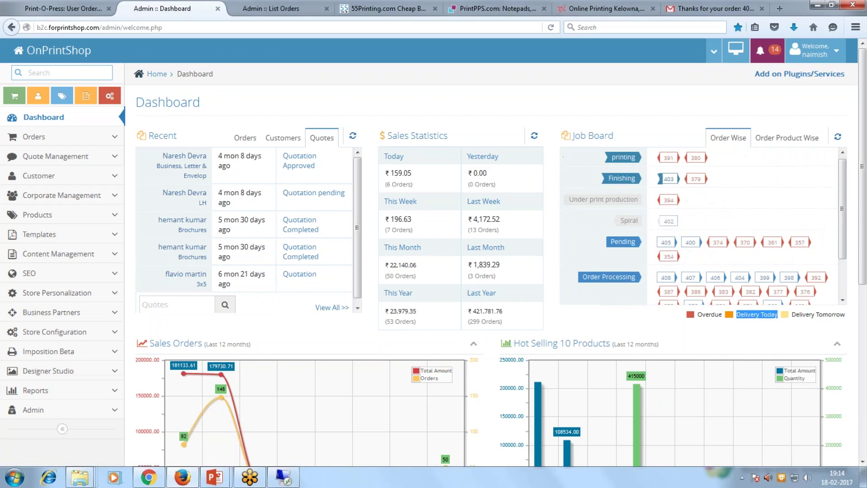
pyautogui.scroll(-2, 839, 275)
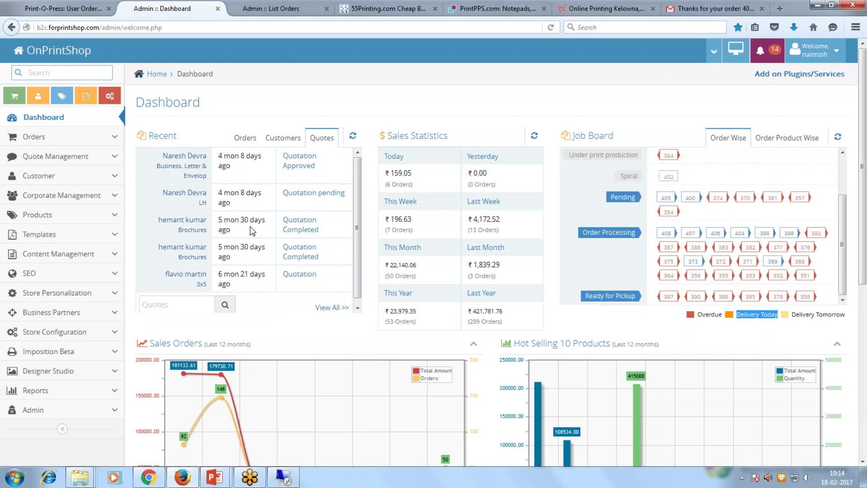
pyautogui.scroll(-1, 244, 289)
pyautogui.click(284, 342)
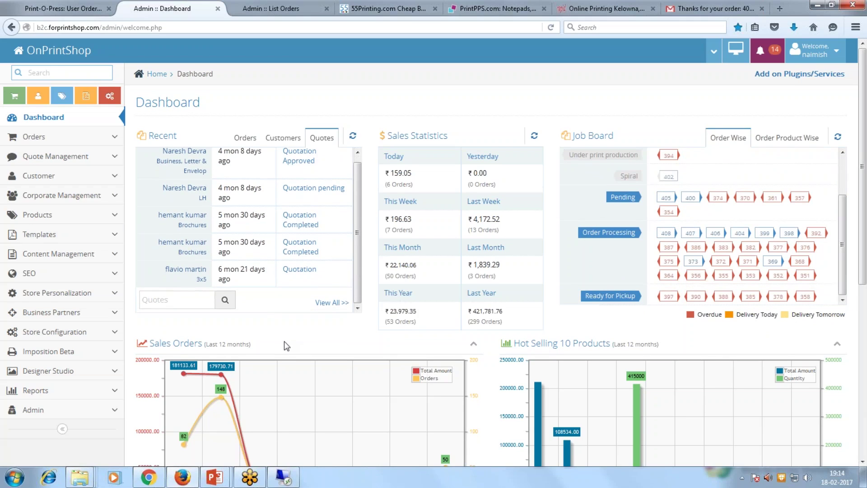
# Go to Orders > List Orders from the sidebar.
pyautogui.scroll(-4, 283, 342)
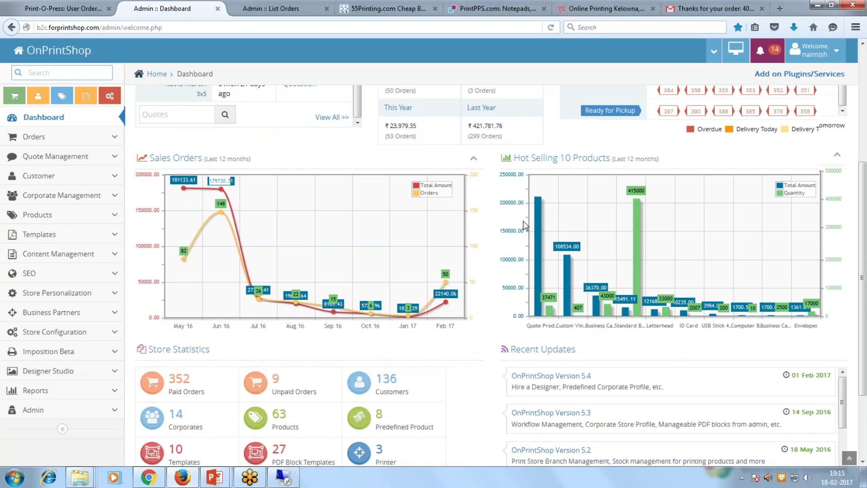
pyautogui.scroll(-3, 319, 273)
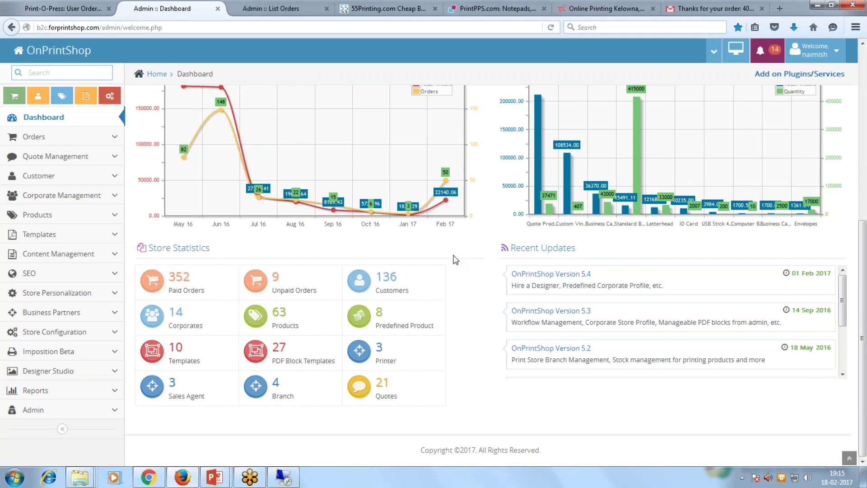
pyautogui.scroll(8, 471, 264)
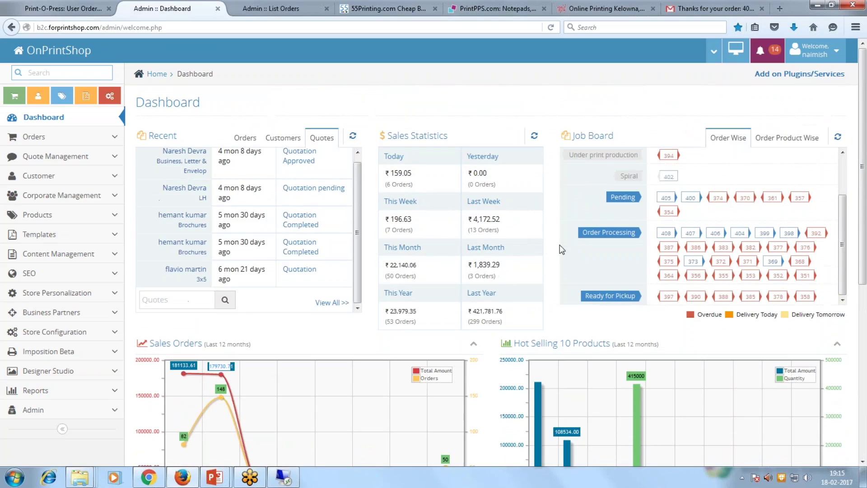
pyautogui.click(115, 137)
pyautogui.click(97, 159)
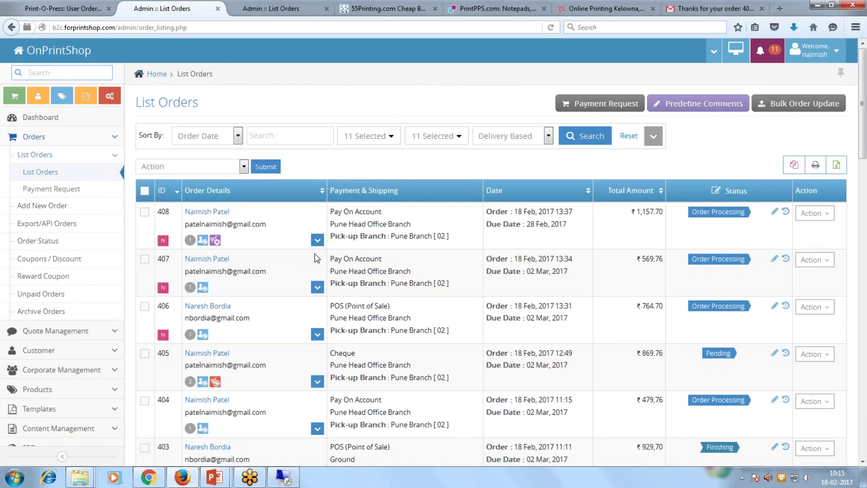
# Expand order 408's details, highlighting its order date, contact and payment info, and due date.
pyautogui.moveTo(514, 211); pyautogui.dragTo(559, 212)
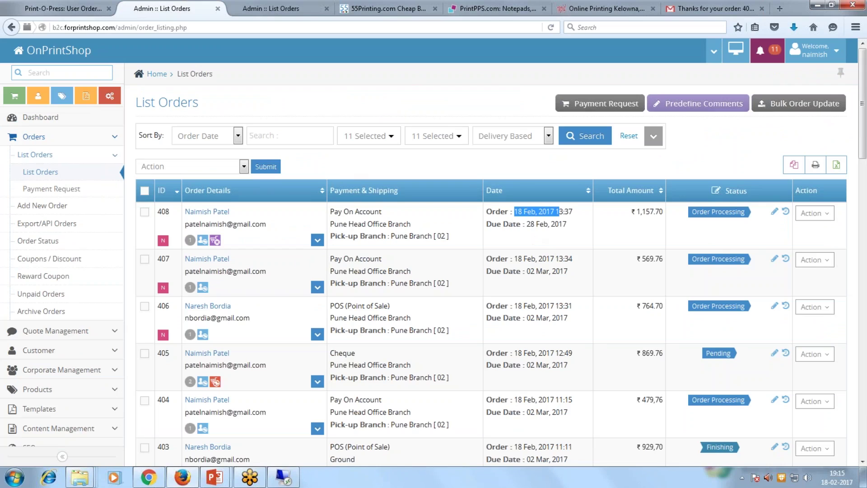
pyautogui.click(318, 239)
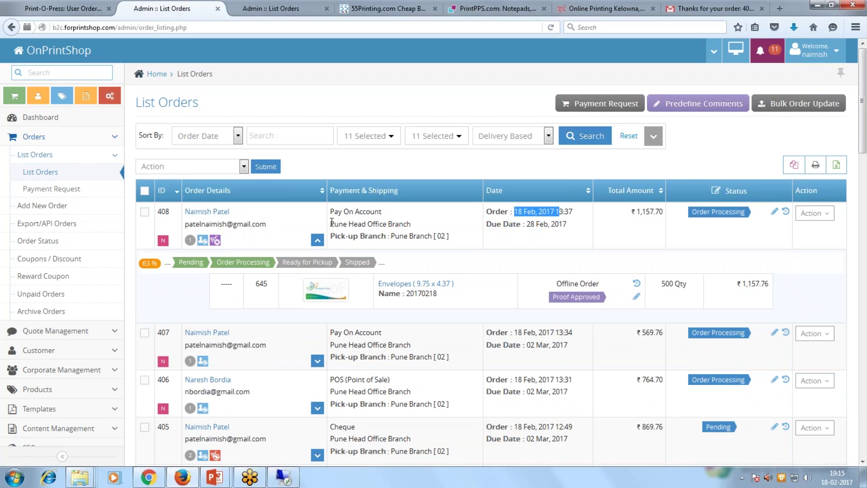
pyautogui.moveTo(332, 222); pyautogui.dragTo(189, 240)
pyautogui.click(436, 222)
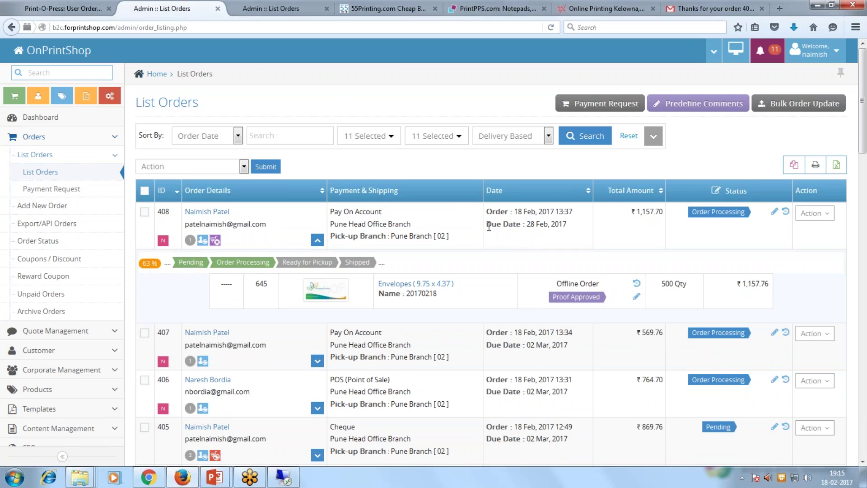
pyautogui.moveTo(488, 227)
pyautogui.mouseDown()
pyautogui.moveTo(546, 227)
pyautogui.moveTo(573, 232)
pyautogui.moveTo(567, 239)
pyautogui.mouseUp()
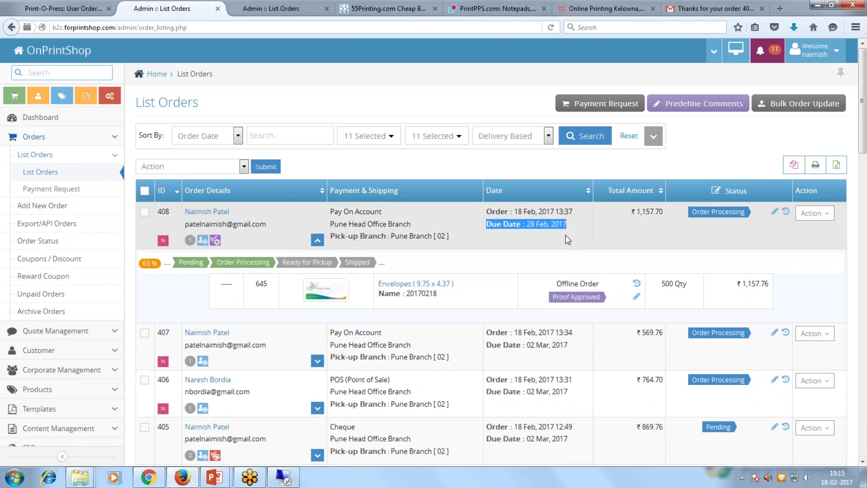
pyautogui.click(566, 235)
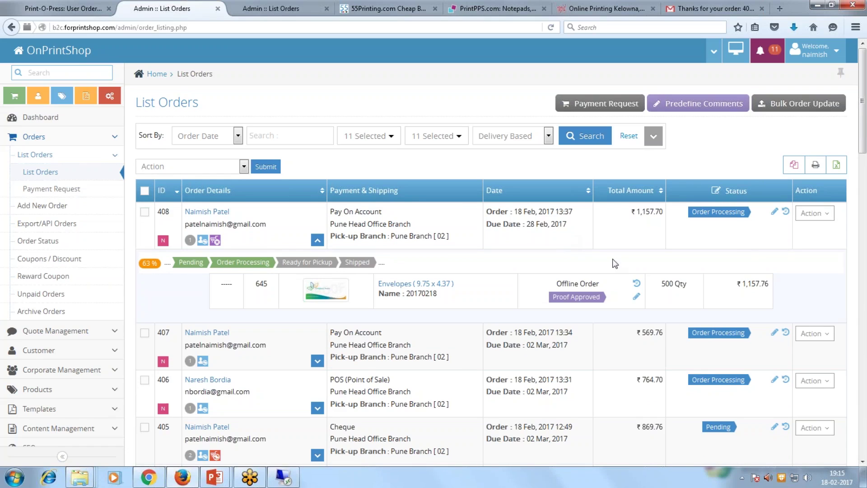
# Download order 408's invoice PDF and open it from Firefox's downloads.
pyautogui.click(810, 214)
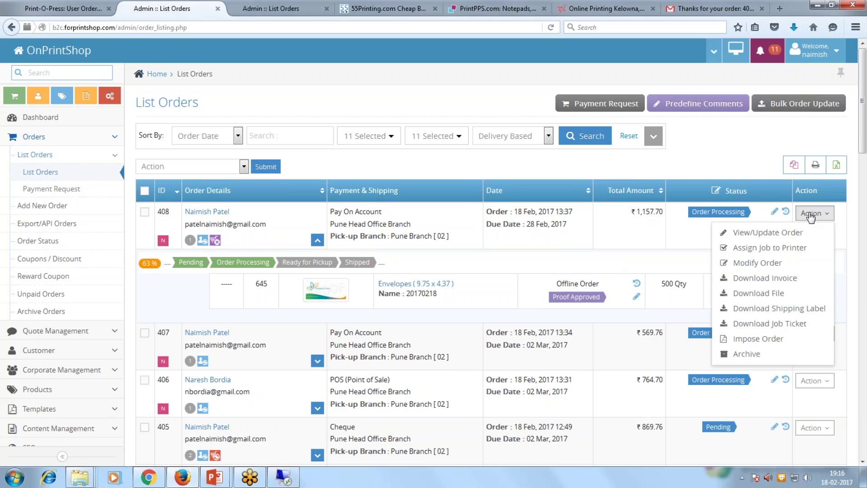
pyautogui.click(777, 283)
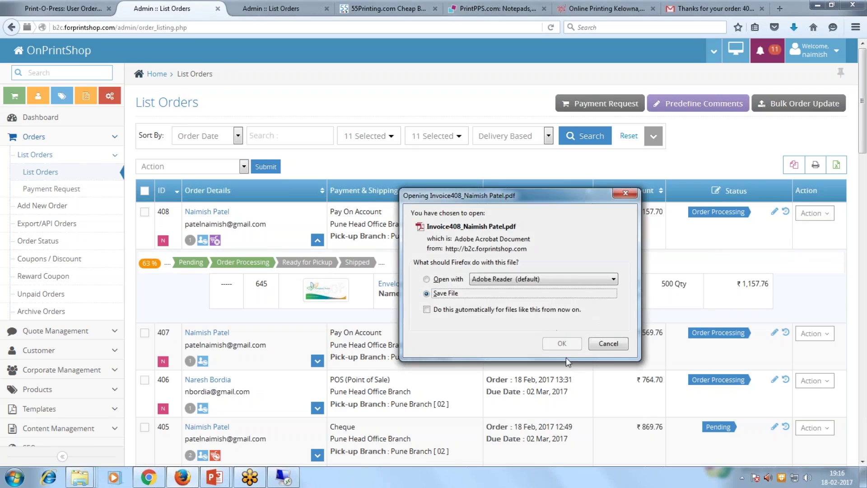
pyautogui.click(562, 343)
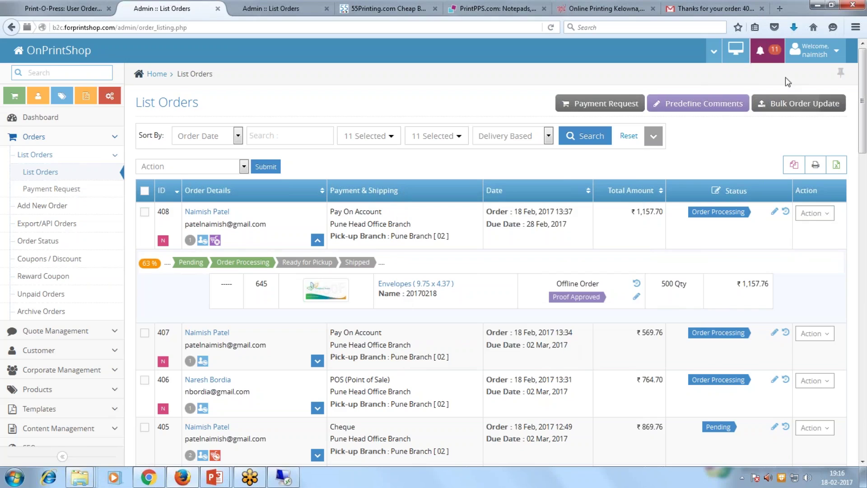
pyautogui.click(794, 28)
pyautogui.click(663, 63)
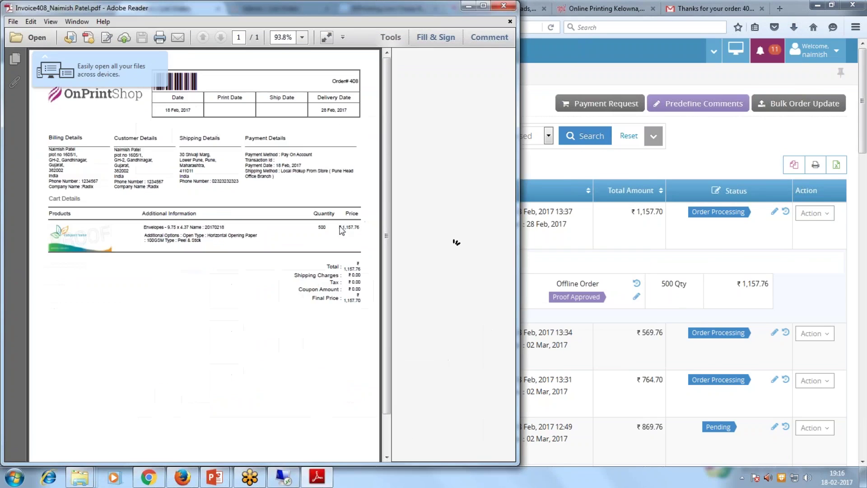
# Maximize Reader, scroll the invoice down to its ₹1,157.76 total, then close it.
pyautogui.click(479, 7)
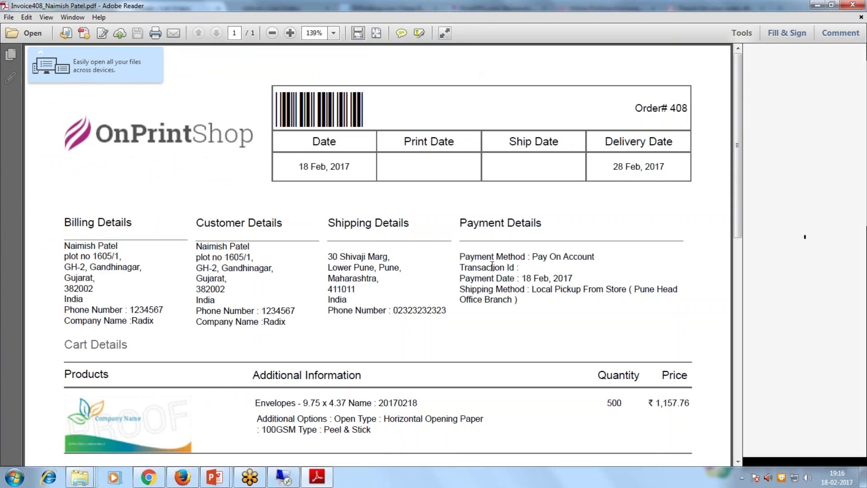
pyautogui.scroll(-1, 492, 267)
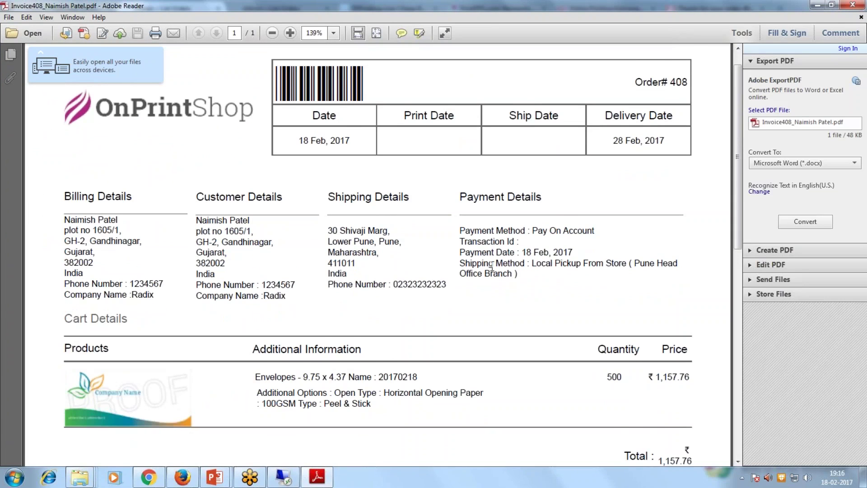
pyautogui.scroll(-1, 491, 267)
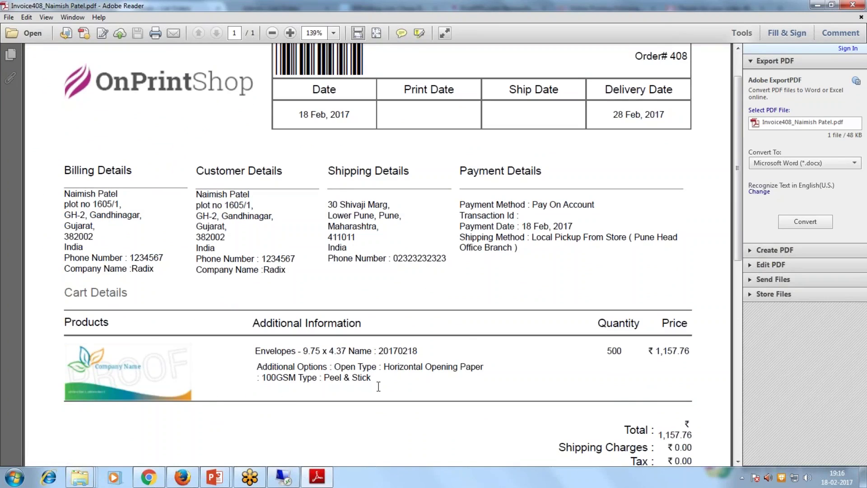
pyautogui.scroll(-4, 378, 385)
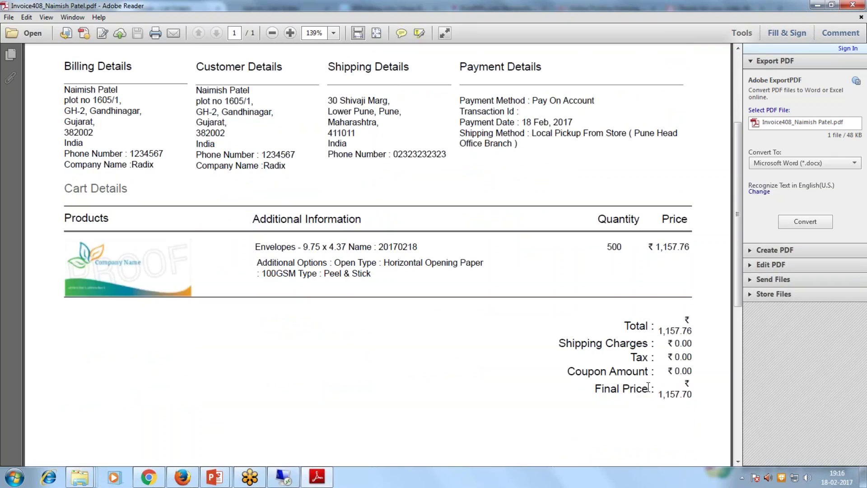
pyautogui.click(856, 8)
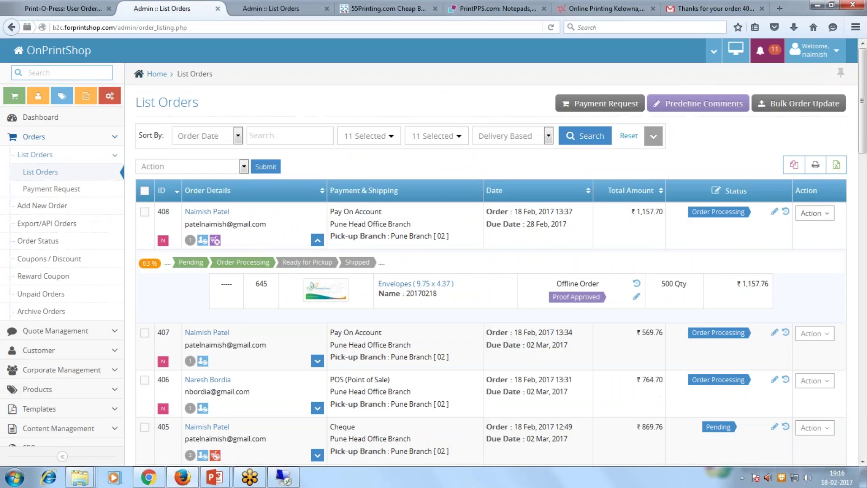
# Open order 408's shipment form, then close it without entering a tracking number.
pyautogui.click(820, 212)
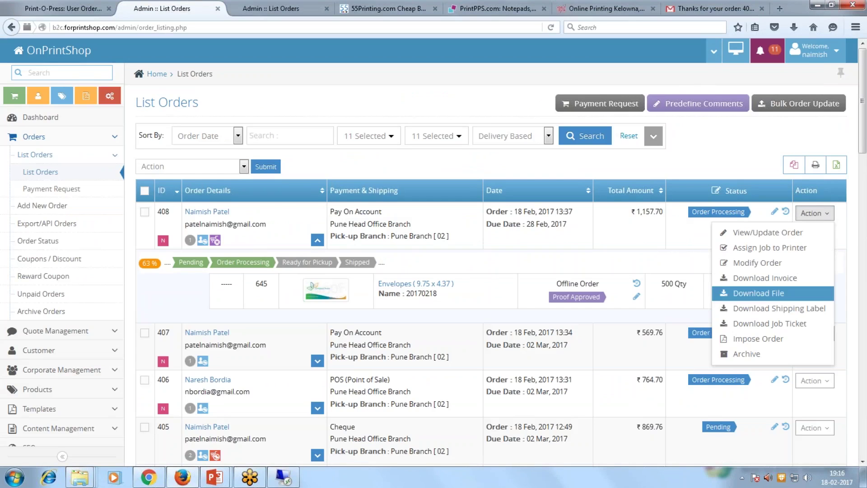
pyautogui.click(770, 308)
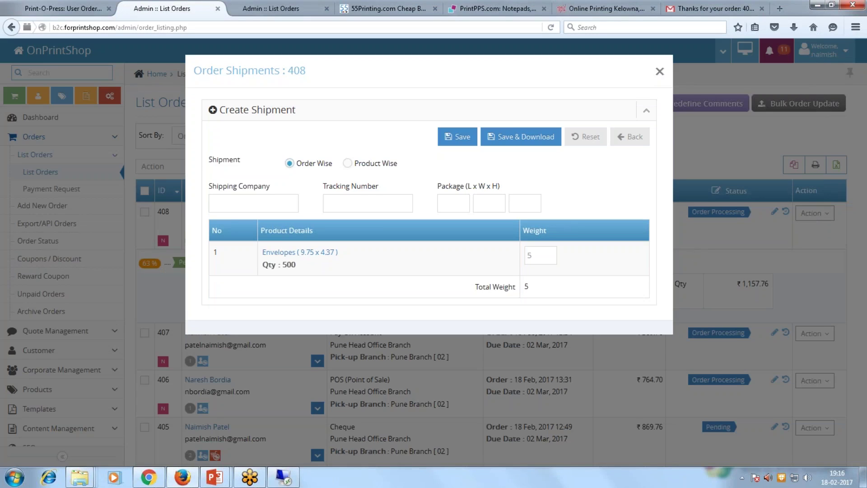
pyautogui.click(397, 205)
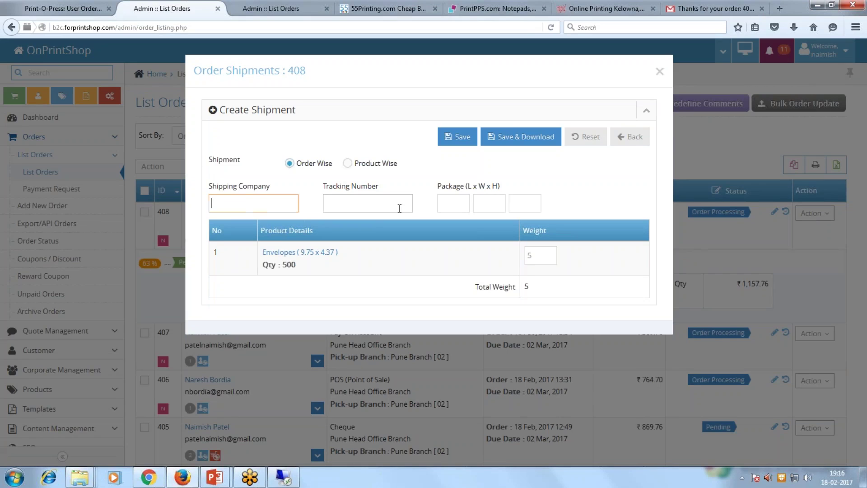
pyautogui.click(660, 71)
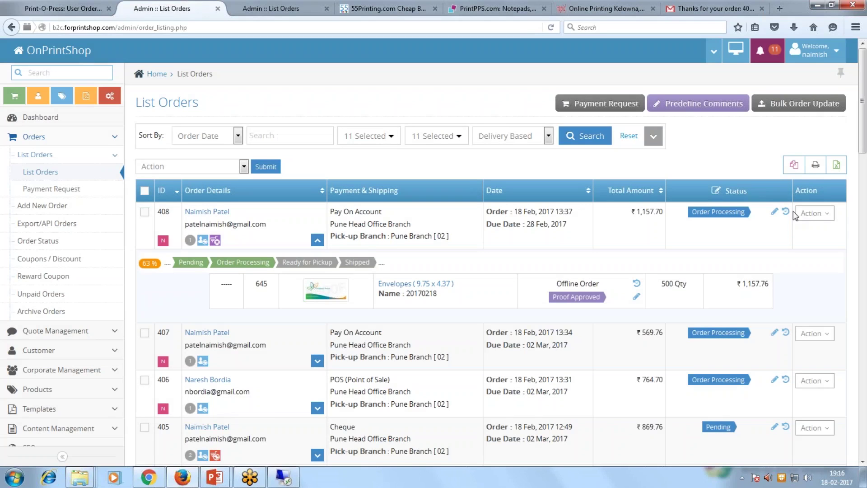
# Download order 408's files as a zip archive and open it.
pyautogui.click(808, 213)
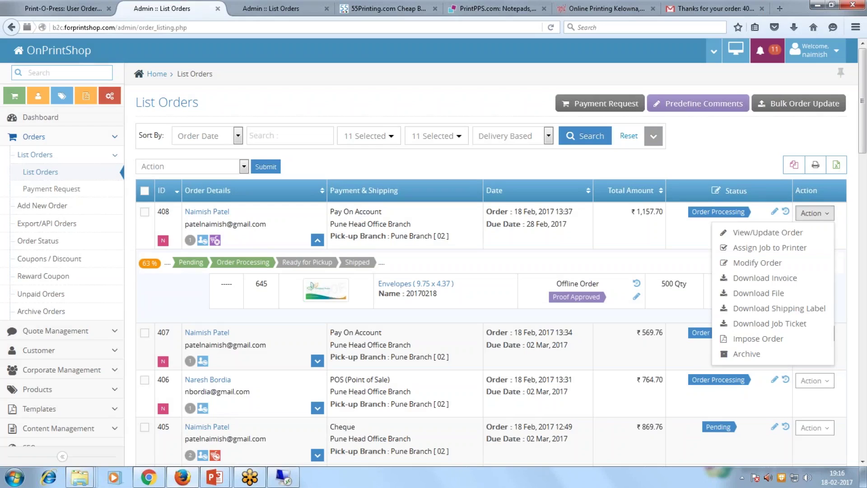
pyautogui.click(785, 293)
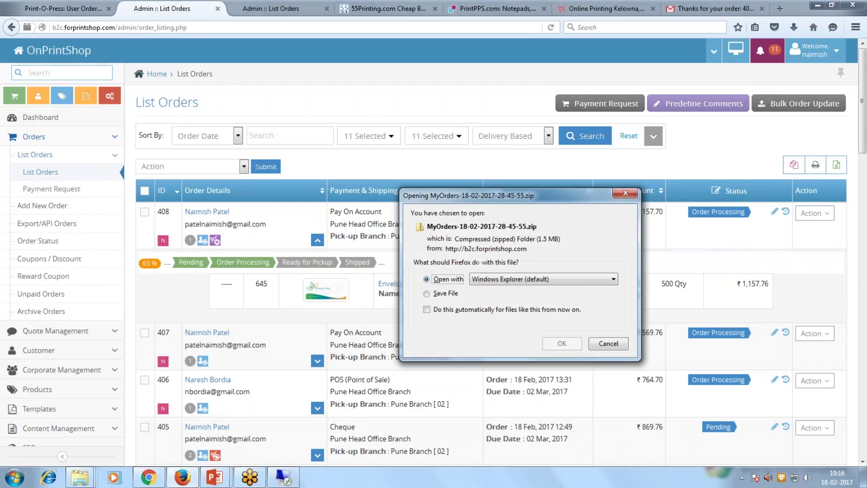
pyautogui.click(562, 343)
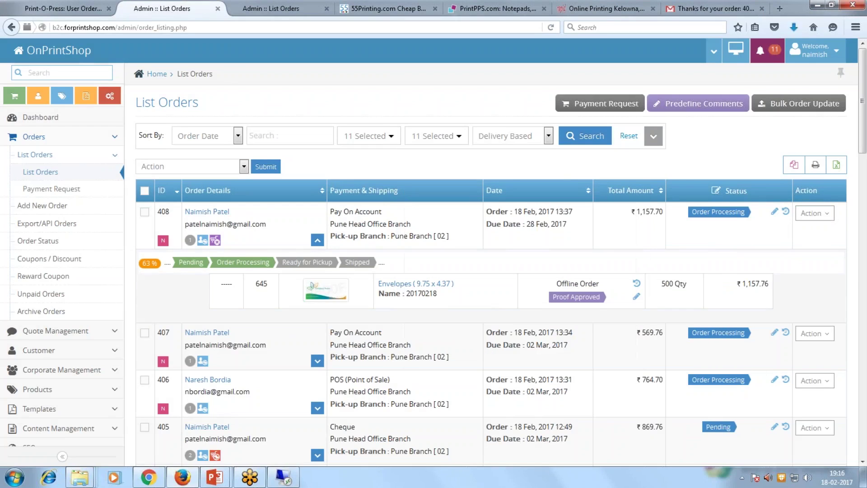
# Open AllOrders > OrderId-408 and view the 1113_A645_design_preview_4_ PDF.
pyautogui.doubleClick(379, 90)
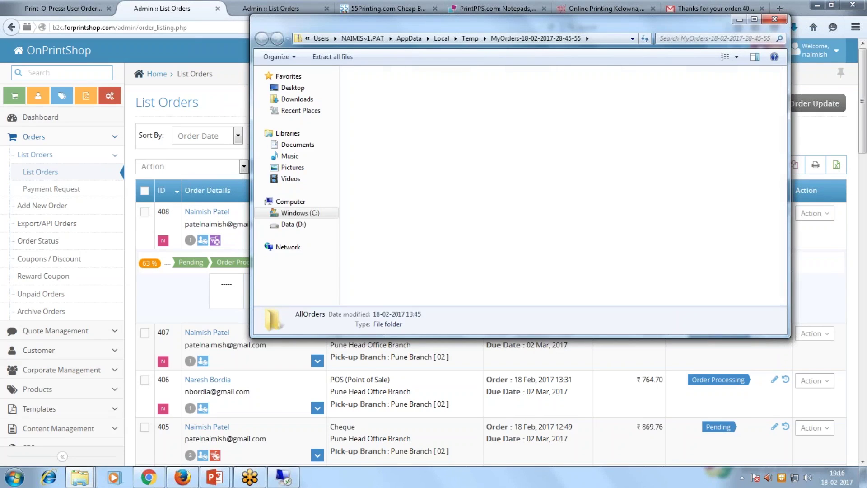
pyautogui.doubleClick(379, 90)
pyautogui.click(379, 92)
pyautogui.click(381, 100)
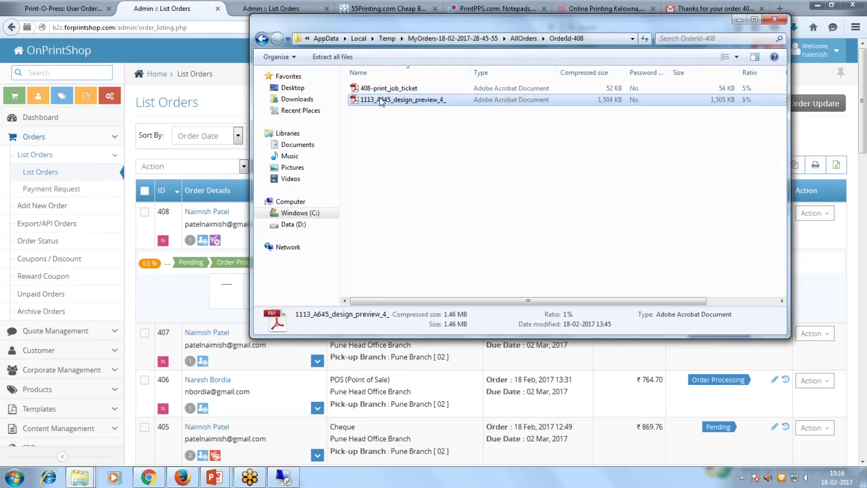
pyautogui.doubleClick(381, 101)
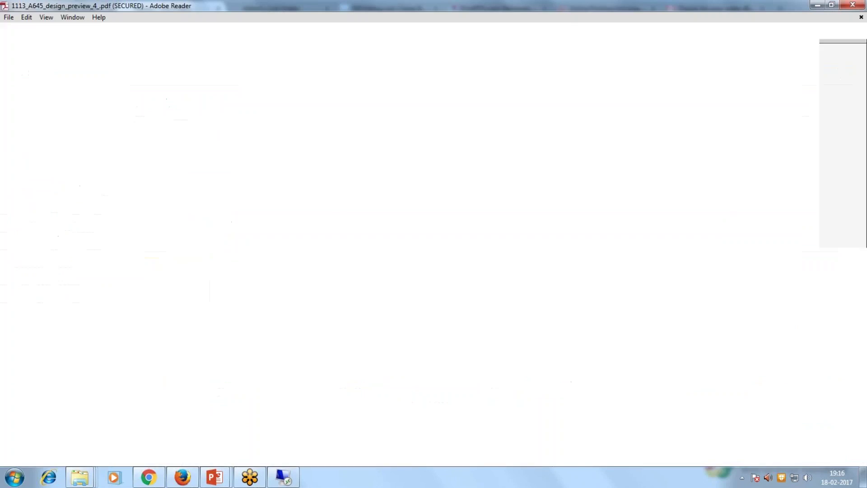
pyautogui.scroll(-3, 387, 151)
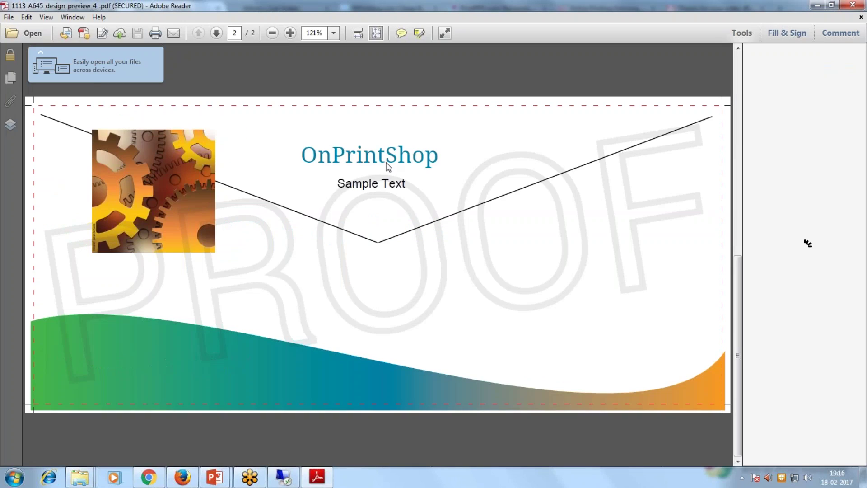
pyautogui.click(853, 4)
# Open and scroll through the 408-print_job_ticket PDF, then close Reader.
pyautogui.click(389, 88)
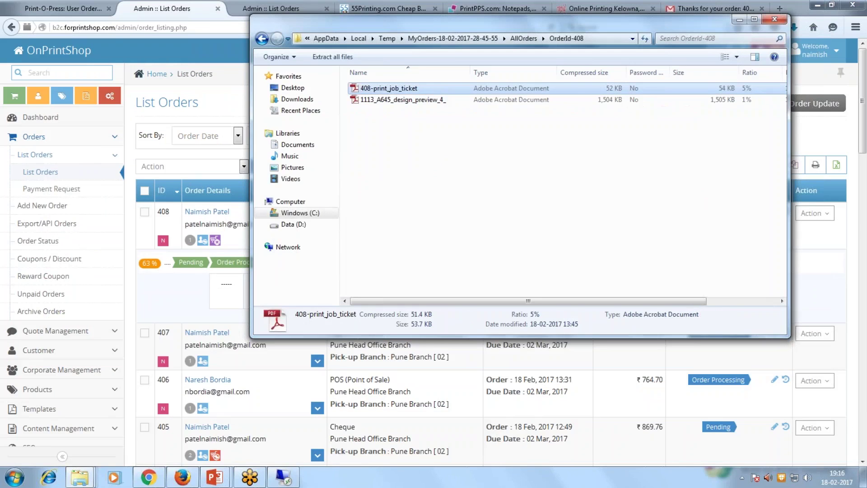
pyautogui.doubleClick(388, 88)
pyautogui.scroll(-6, 808, 243)
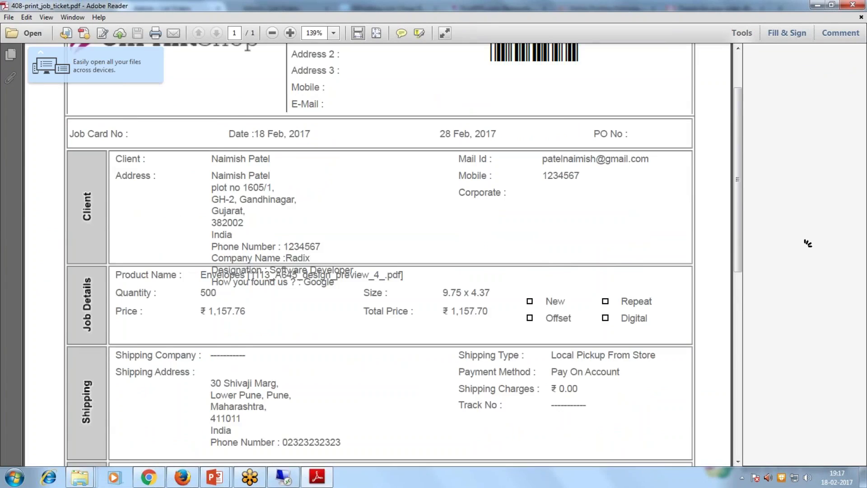
pyautogui.scroll(-1, 267, 235)
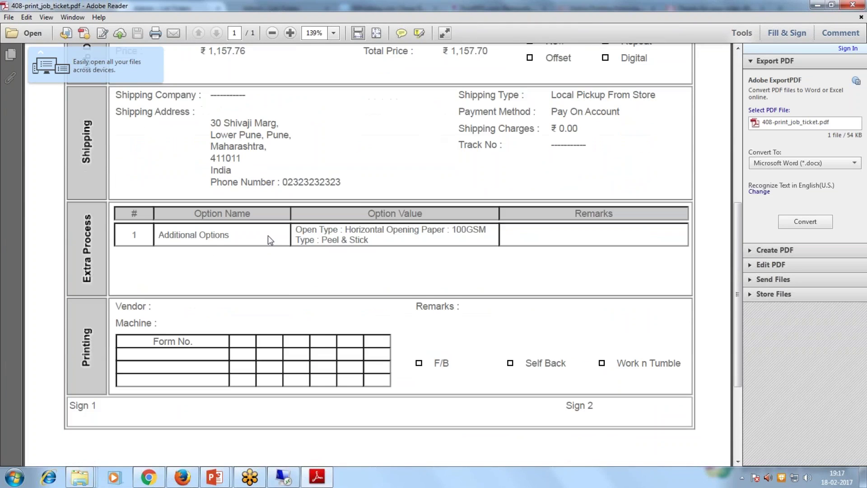
pyautogui.moveTo(294, 230); pyautogui.dragTo(382, 247)
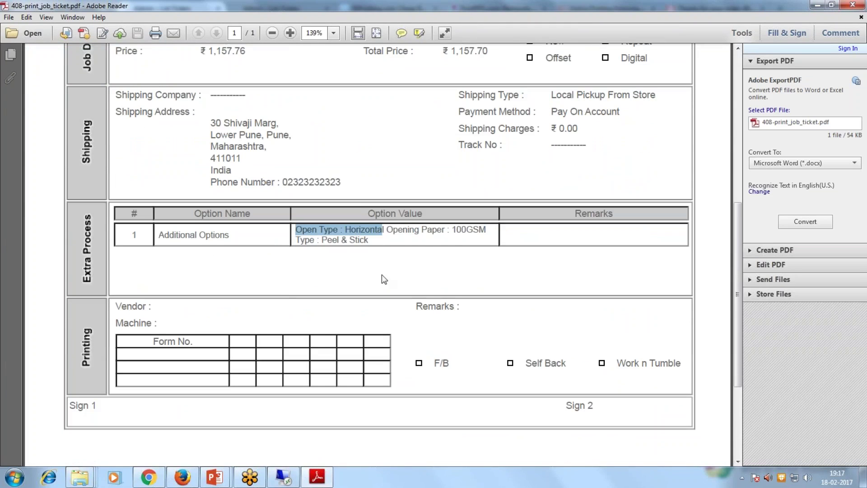
pyautogui.click(854, 6)
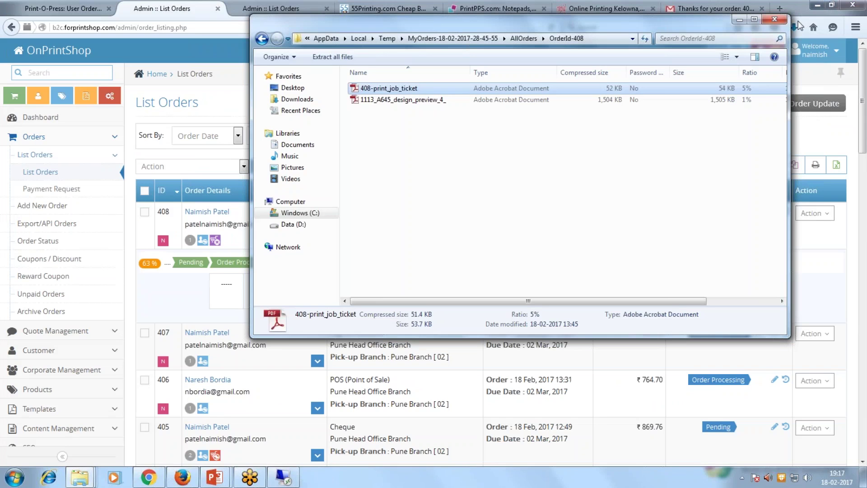
# Close the Explorer window and expand orders 407, 406 and 405 in List Orders.
pyautogui.click(836, 6)
pyautogui.scroll(-3, 321, 267)
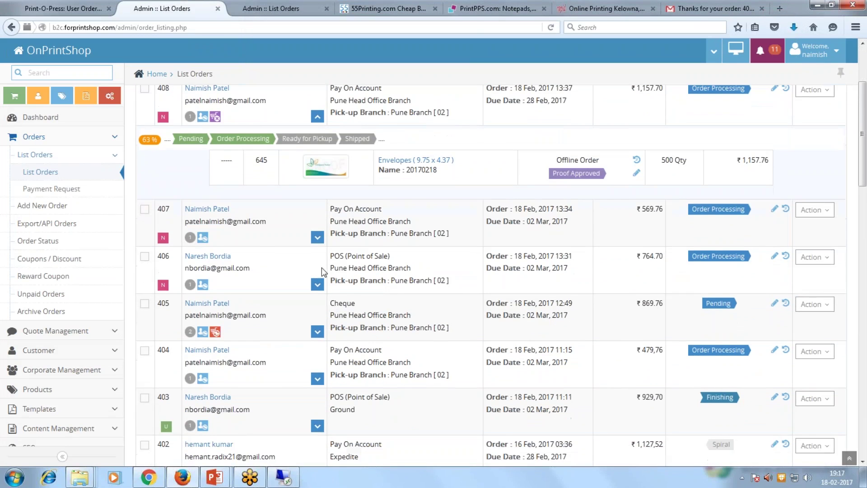
pyautogui.click(318, 237)
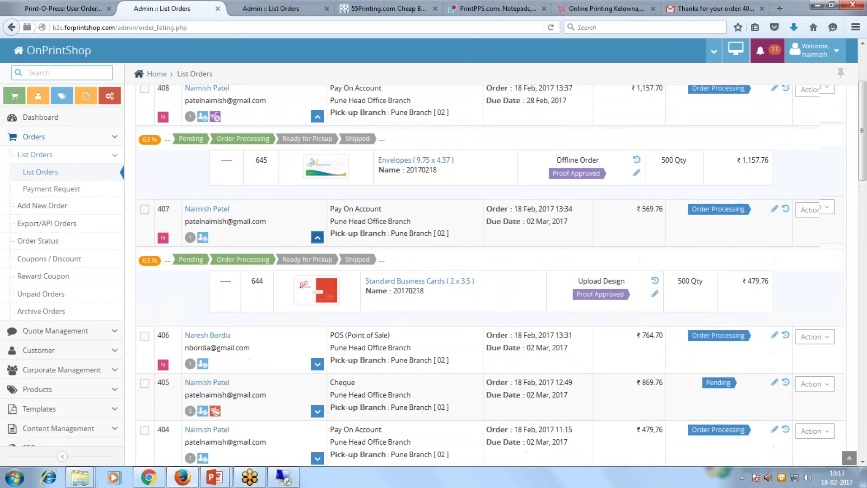
pyautogui.scroll(-1, 309, 316)
pyautogui.click(309, 302)
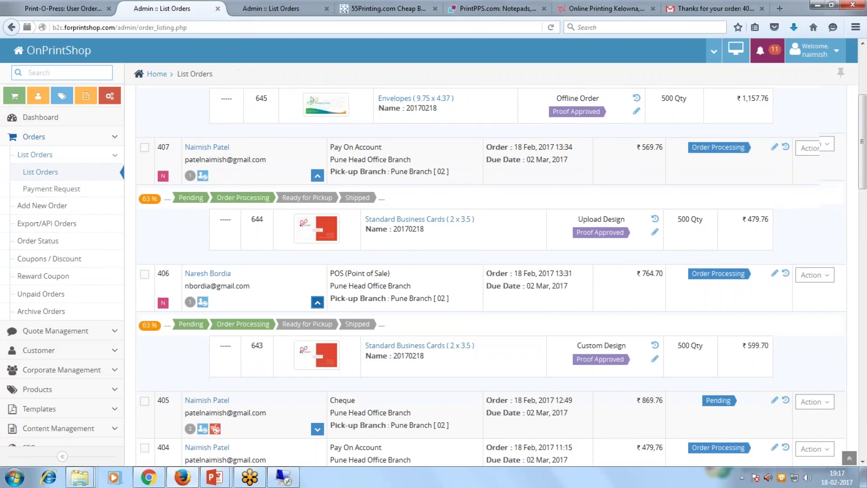
pyautogui.scroll(-2, 319, 361)
pyautogui.click(318, 368)
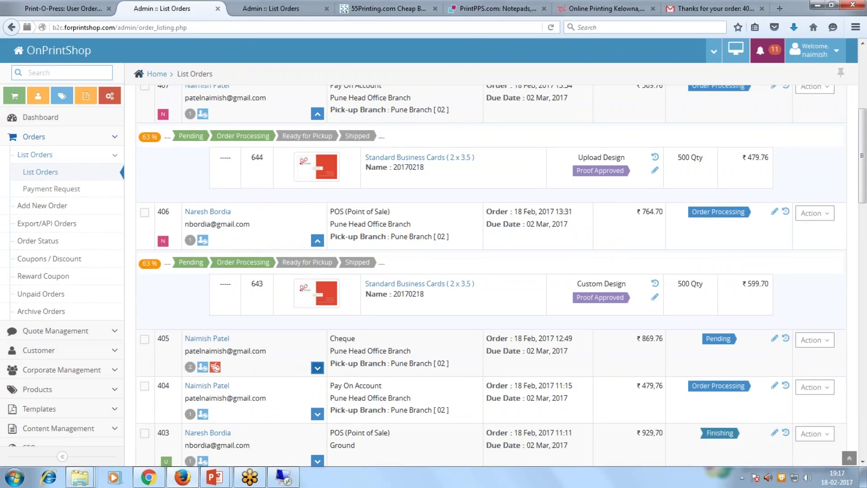
# Review their item rows, highlighting item 641's Proof Approved and order 405's Pending status.
pyautogui.scroll(-1, 321, 370)
pyautogui.scroll(-1, 203, 311)
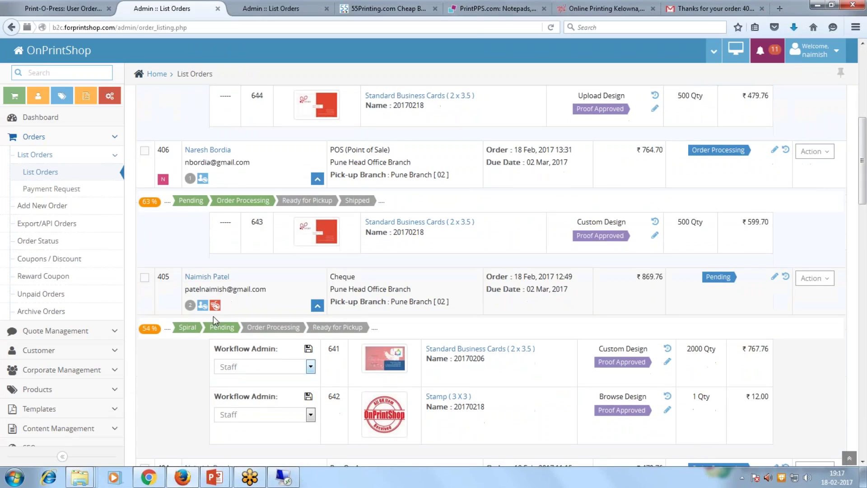
pyautogui.scroll(-1, 377, 374)
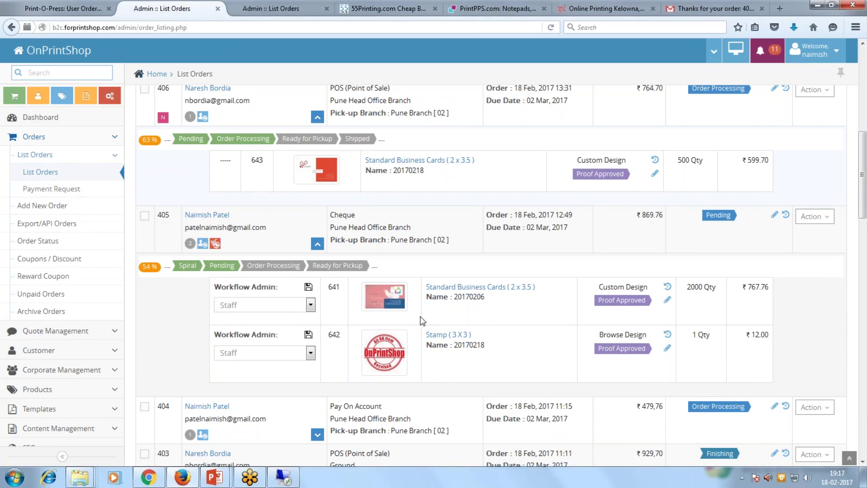
pyautogui.scroll(6, 422, 321)
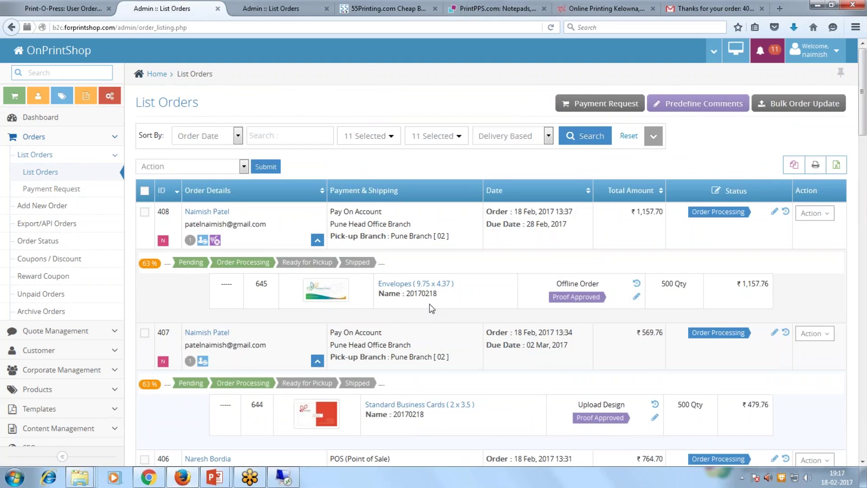
pyautogui.scroll(-5, 423, 321)
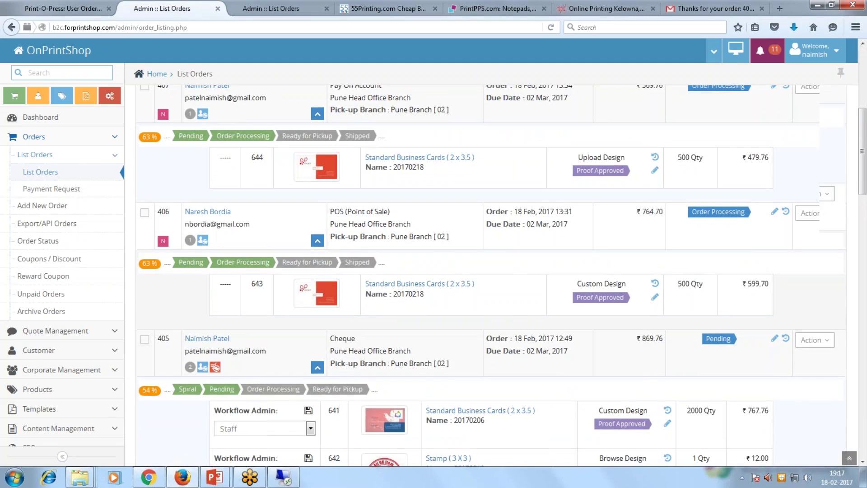
pyautogui.scroll(-1, 423, 321)
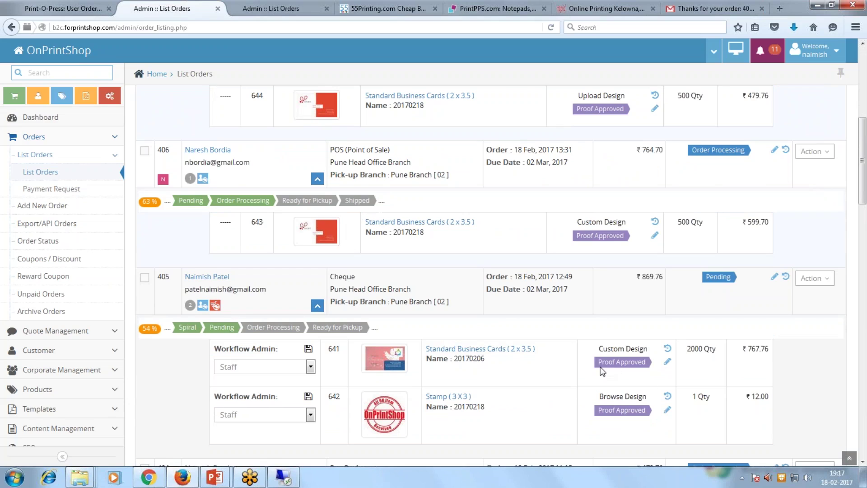
pyautogui.moveTo(599, 361); pyautogui.dragTo(646, 362)
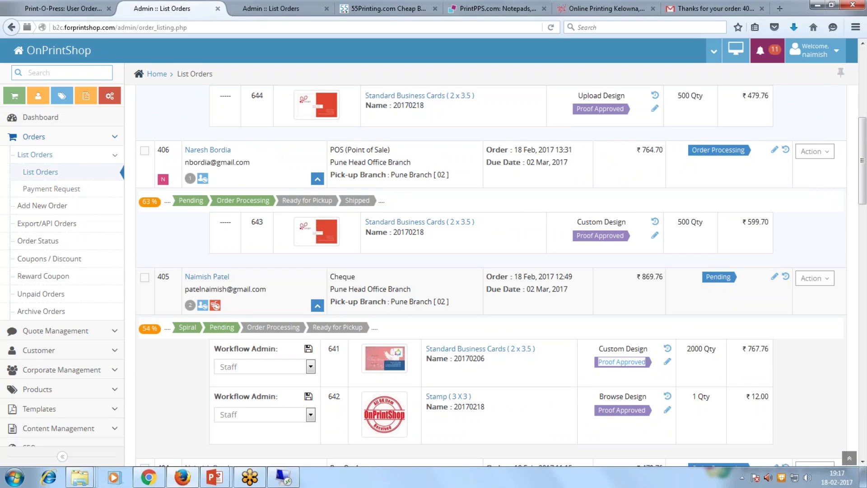
pyautogui.click(557, 365)
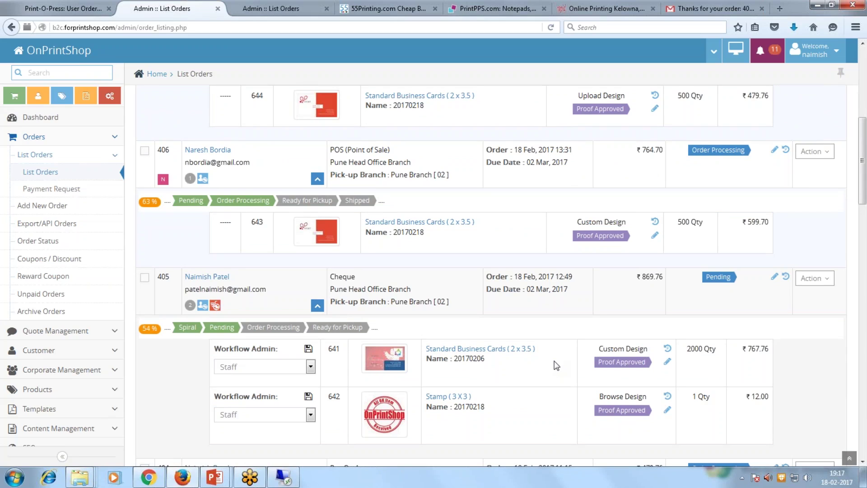
pyautogui.doubleClick(707, 278)
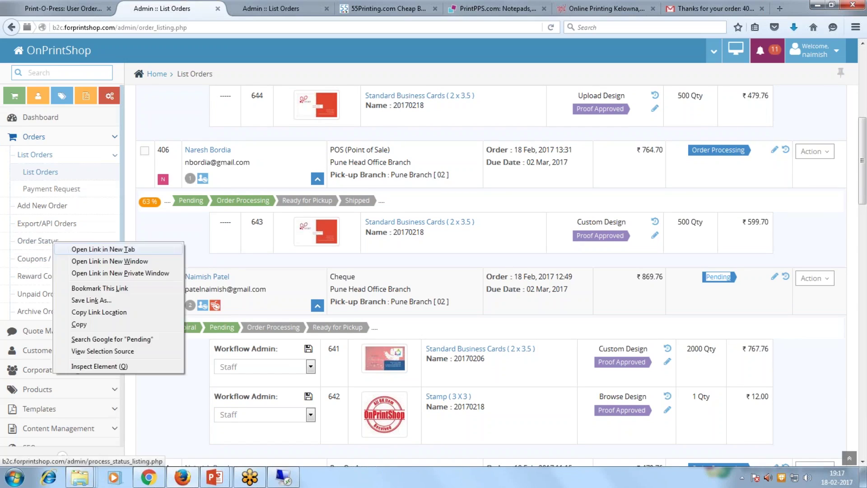
# Review the Order Product Status and Order Status lists in a new Order Status tab, then return to List Orders.
pyautogui.middleClick(38, 240)
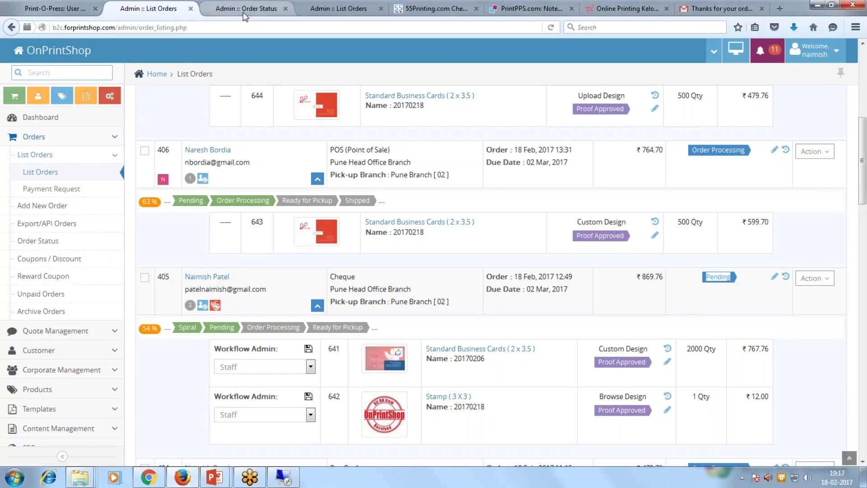
pyautogui.click(243, 10)
pyautogui.click(224, 157)
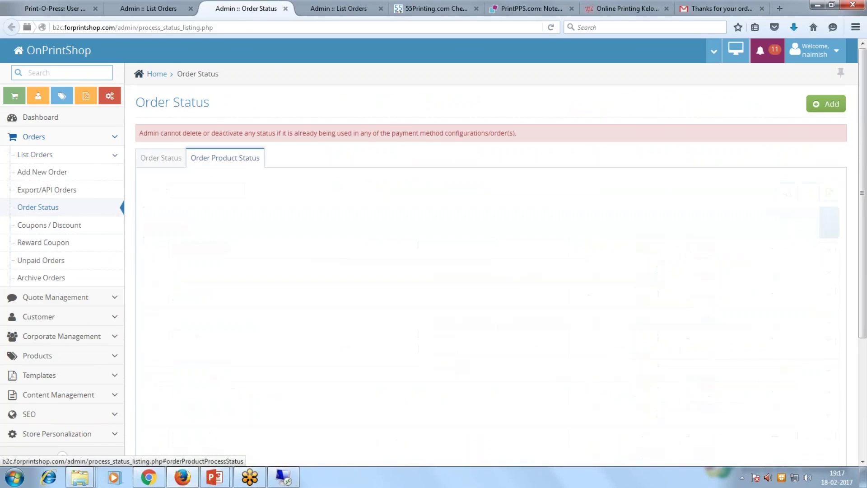
pyautogui.scroll(-1, 267, 255)
pyautogui.scroll(1, 268, 256)
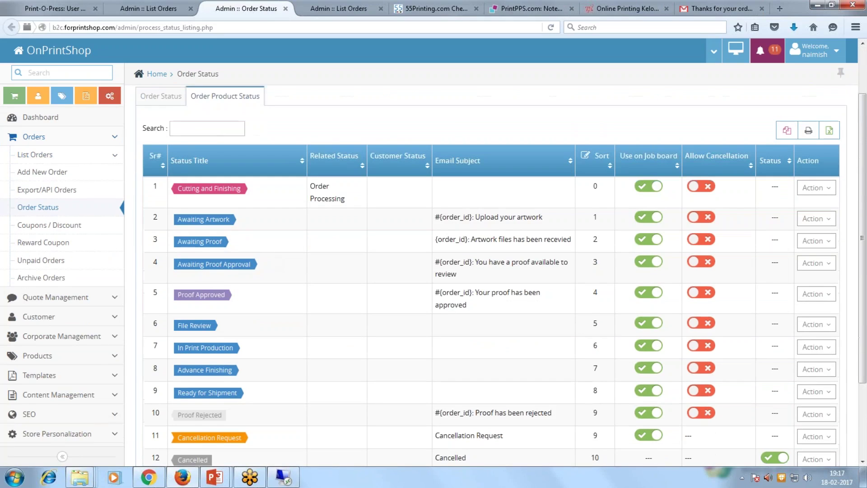
pyautogui.click(162, 96)
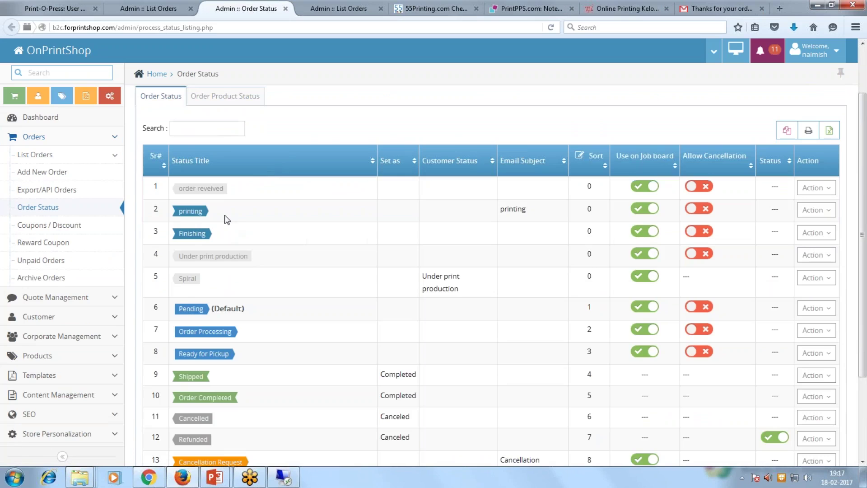
pyautogui.click(225, 96)
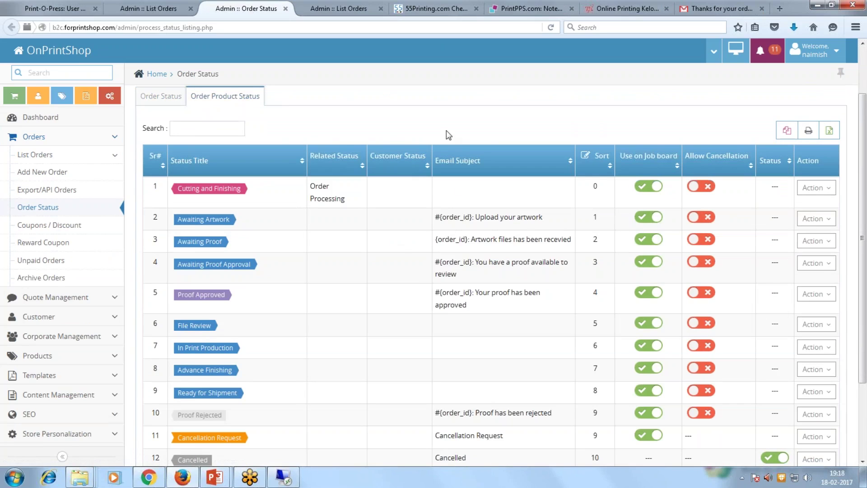
pyautogui.click(152, 8)
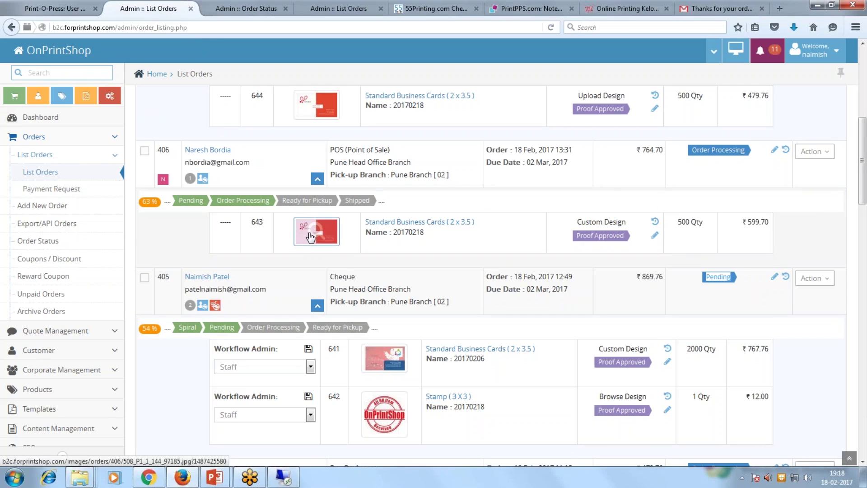
# Set item 643 to Awaiting Proof Approval with a remark that the file had errors and was revised.
pyautogui.click(655, 235)
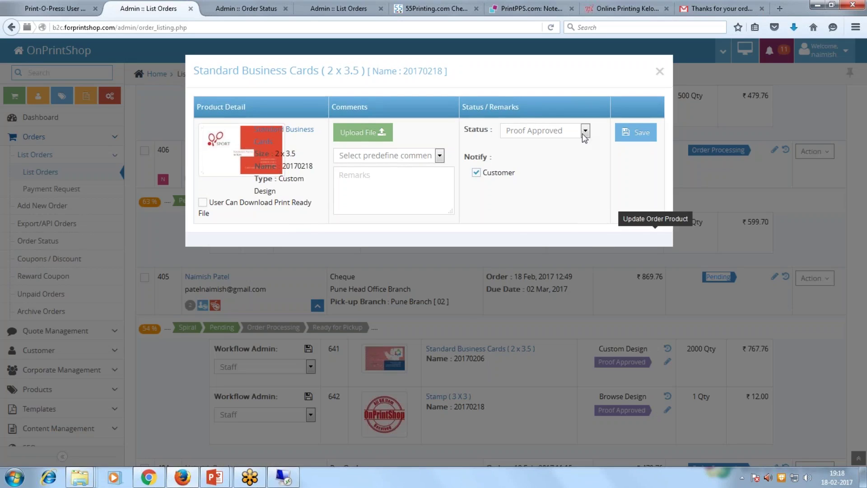
pyautogui.click(585, 132)
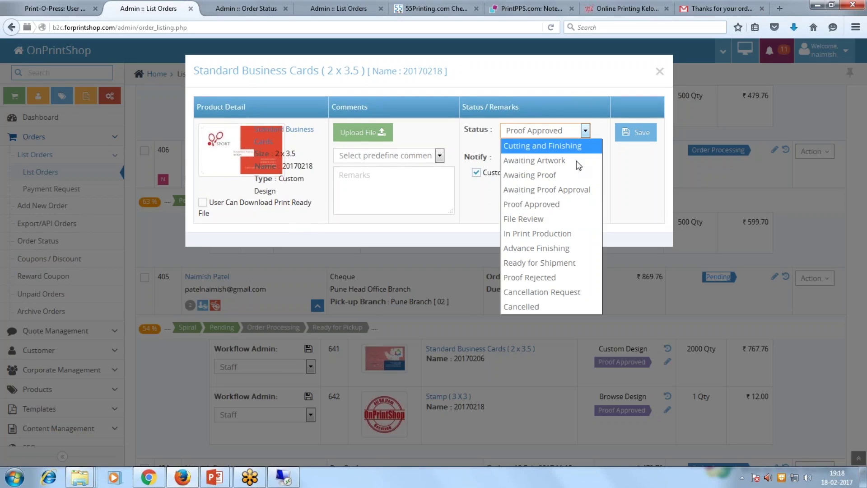
pyautogui.click(539, 189)
pyautogui.click(421, 180)
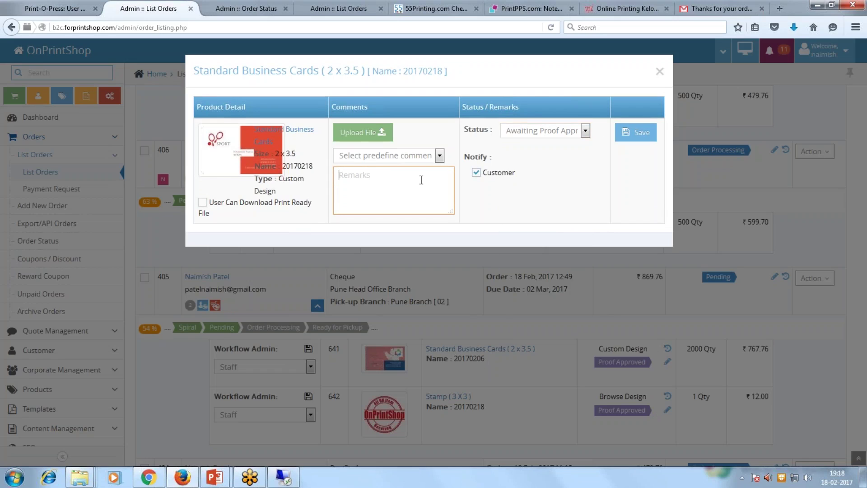
pyautogui.write('We checked your file but it has ')
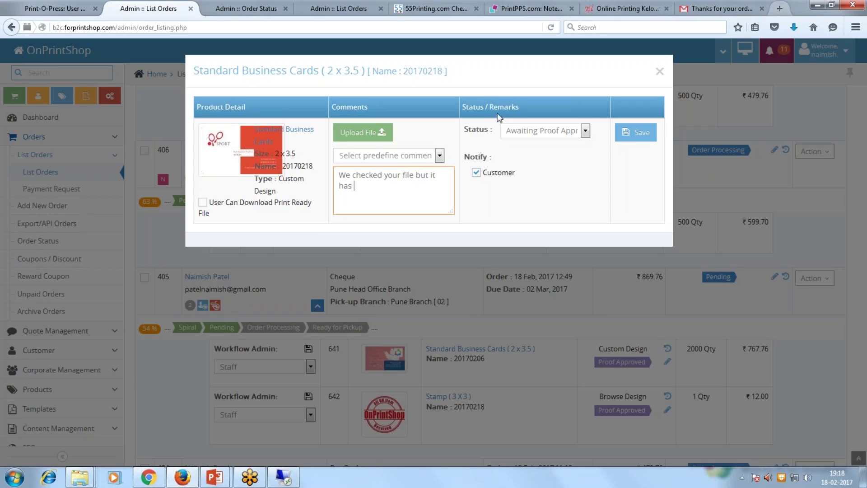
pyautogui.write('error')
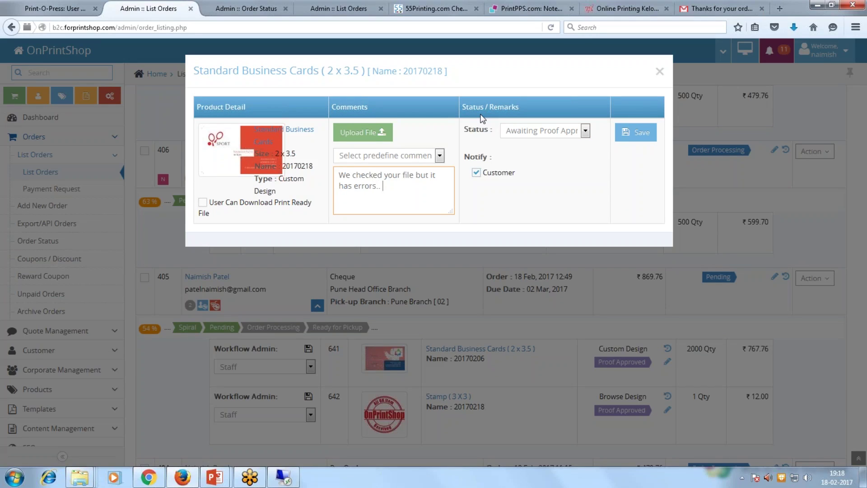
pyautogui.write('s..')
pyautogui.press('Return')
pyautogui.write('we have revised file.. check & approve so w')
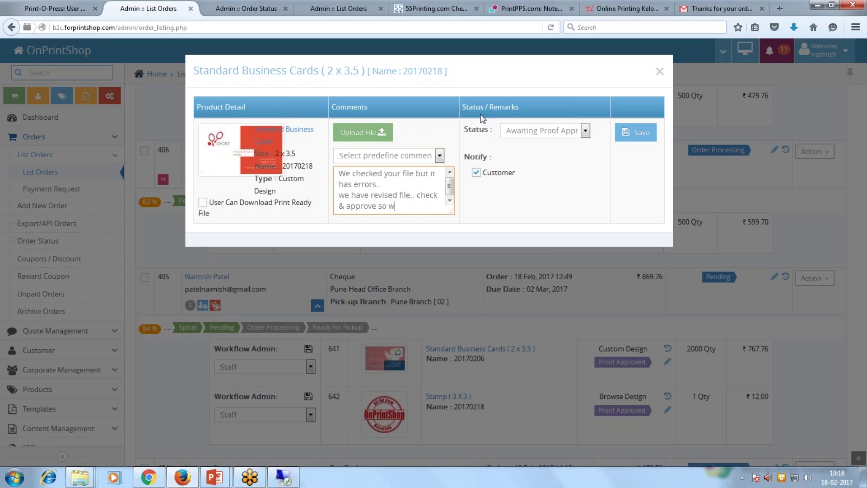
pyautogui.write('e can print')
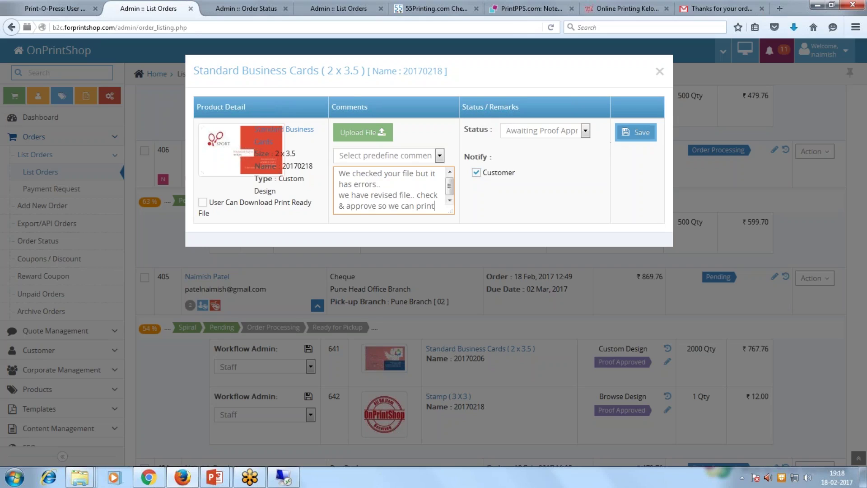
# Attach business-card-2x3_5 as the revised proof and save the status update.
pyautogui.click(353, 134)
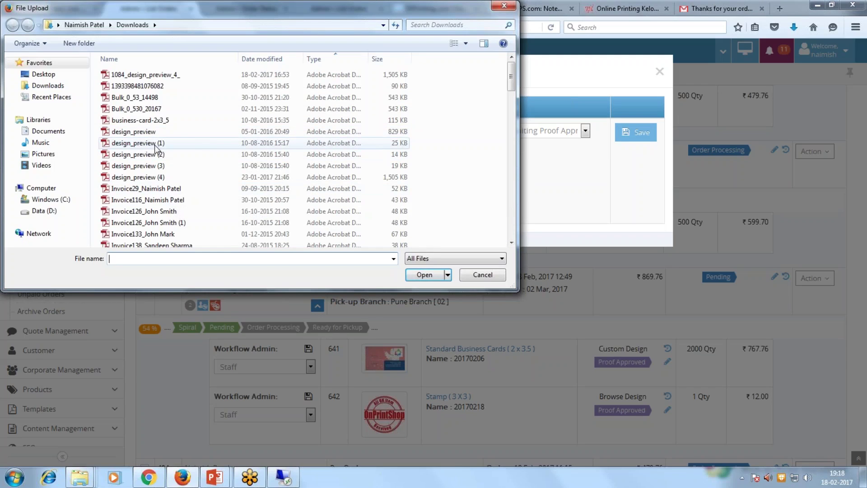
pyautogui.doubleClick(153, 120)
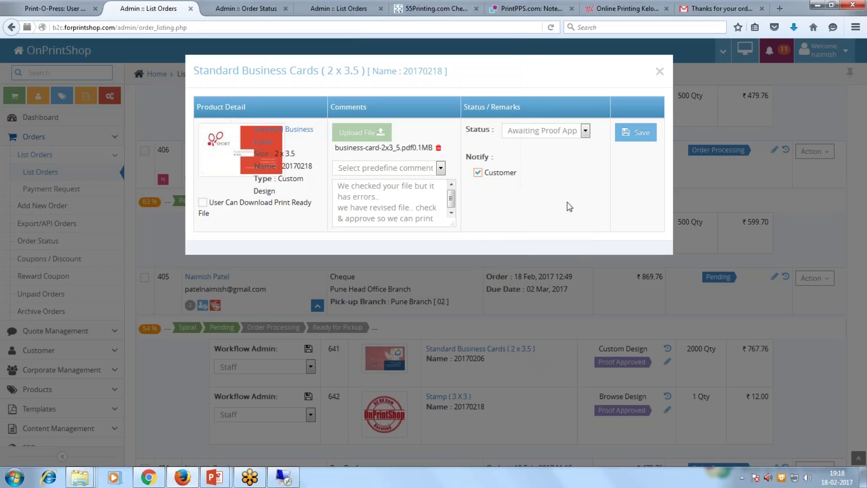
pyautogui.click(630, 135)
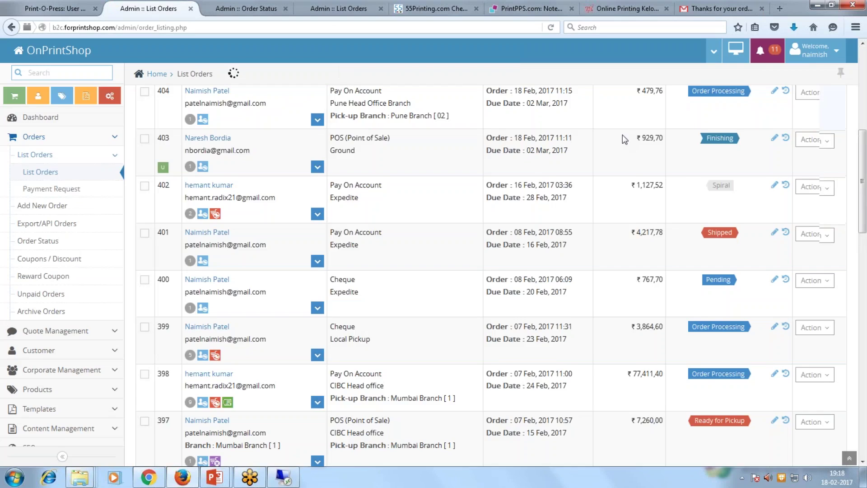
# Expand order 405 and set business-card item 641 to Awaiting Proof Approval.
pyautogui.scroll(3, 390, 270)
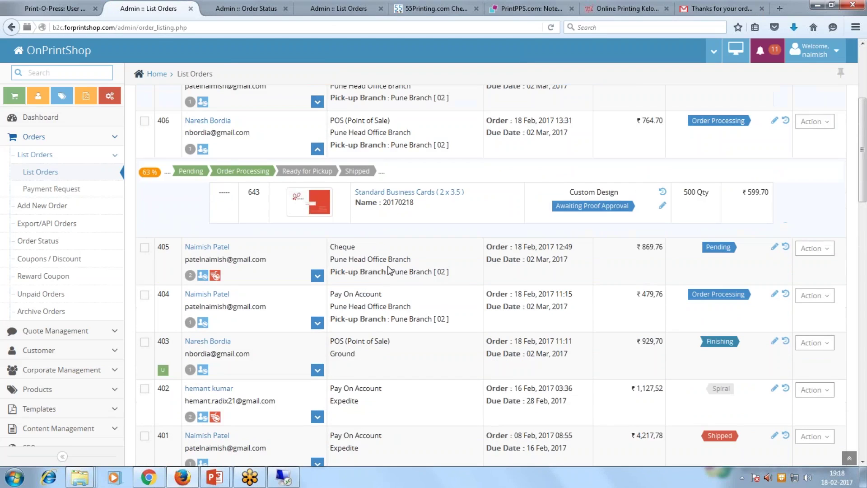
pyautogui.click(318, 276)
pyautogui.scroll(-2, 433, 311)
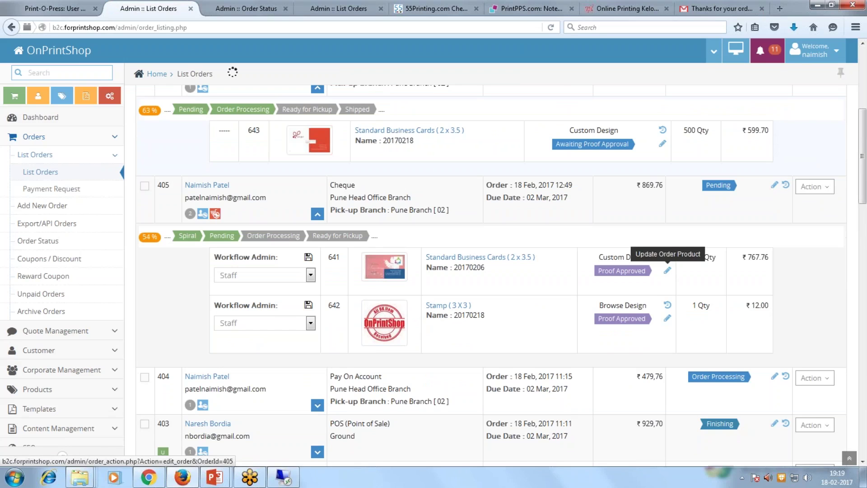
pyautogui.click(667, 270)
pyautogui.click(560, 131)
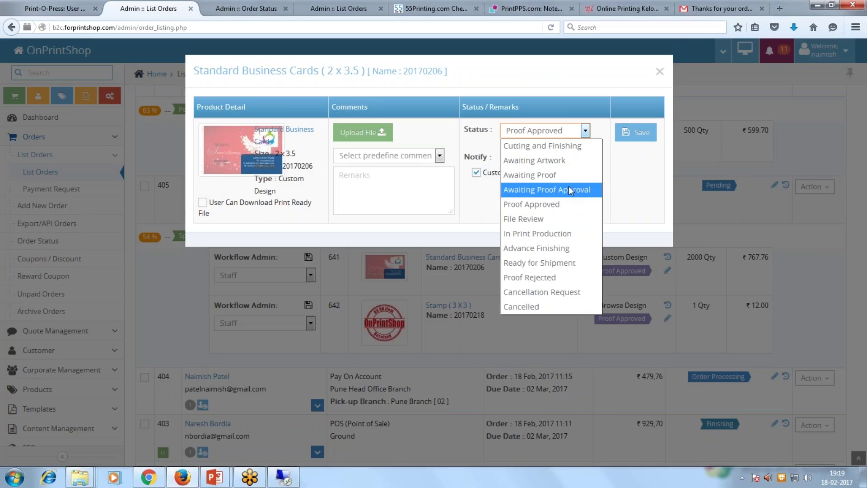
pyautogui.click(568, 189)
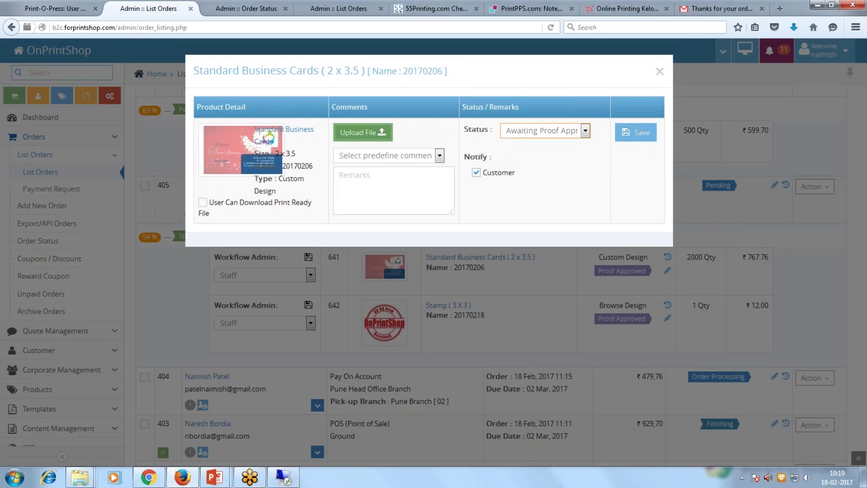
# Upload 0_1_98228 from the OrderId-403 folder, add remark 'please check file', and save.
pyautogui.click(364, 132)
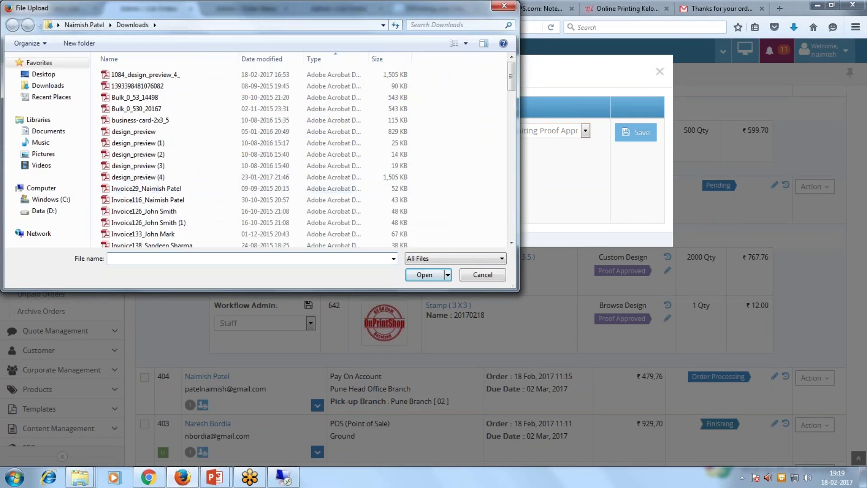
pyautogui.moveTo(80, 477)
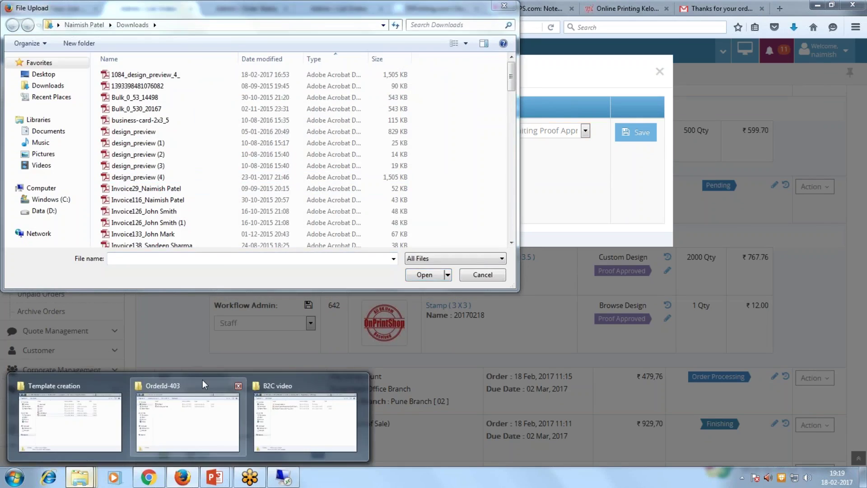
pyautogui.click(184, 416)
pyautogui.click(551, 141)
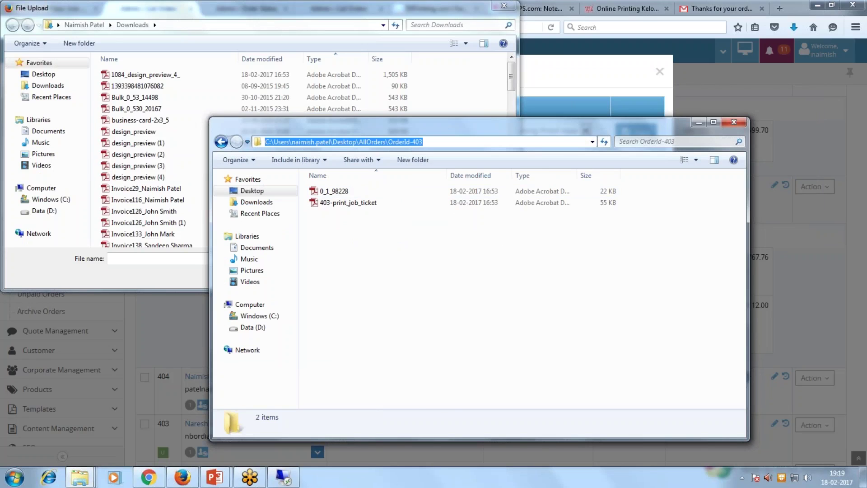
pyautogui.hotkey('ctrl', 'c')
pyautogui.click(172, 25)
pyautogui.hotkey('ctrl', 'v')
pyautogui.press('Return')
pyautogui.click(125, 75)
pyautogui.click(425, 275)
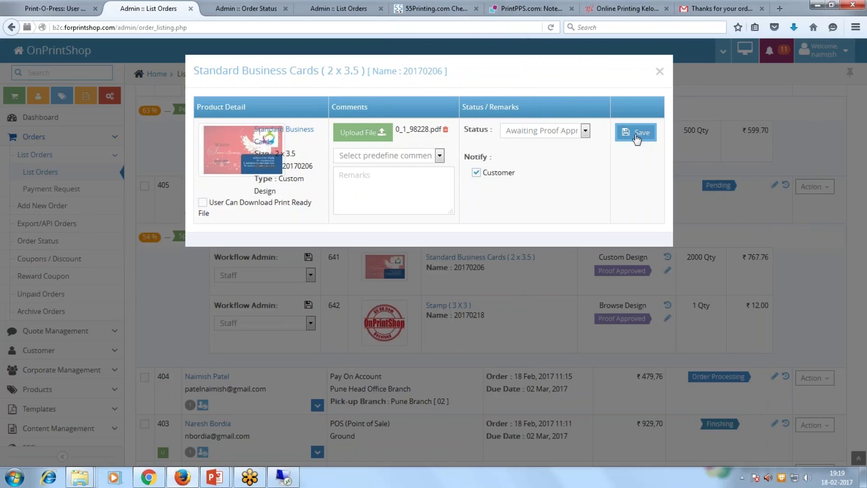
pyautogui.write('plea')
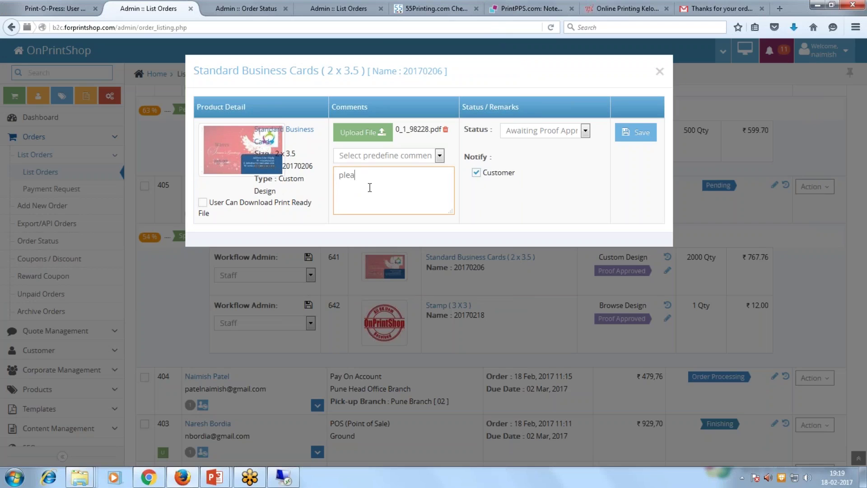
pyautogui.write('se check file')
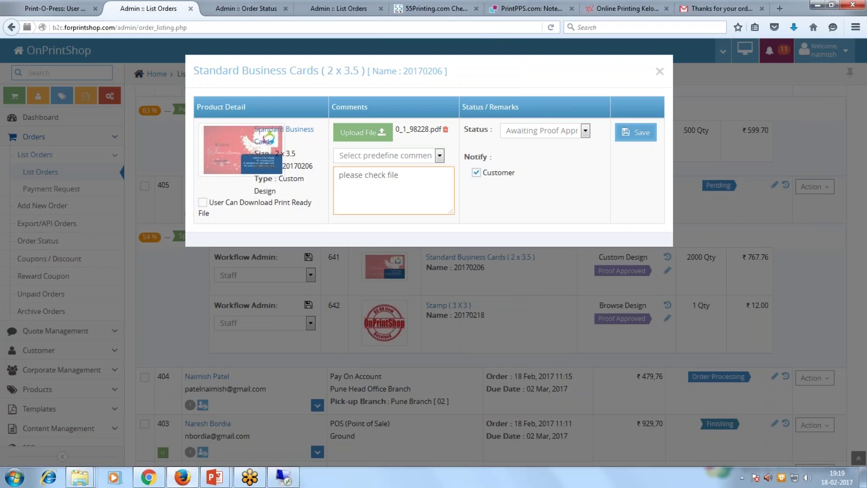
pyautogui.click(635, 132)
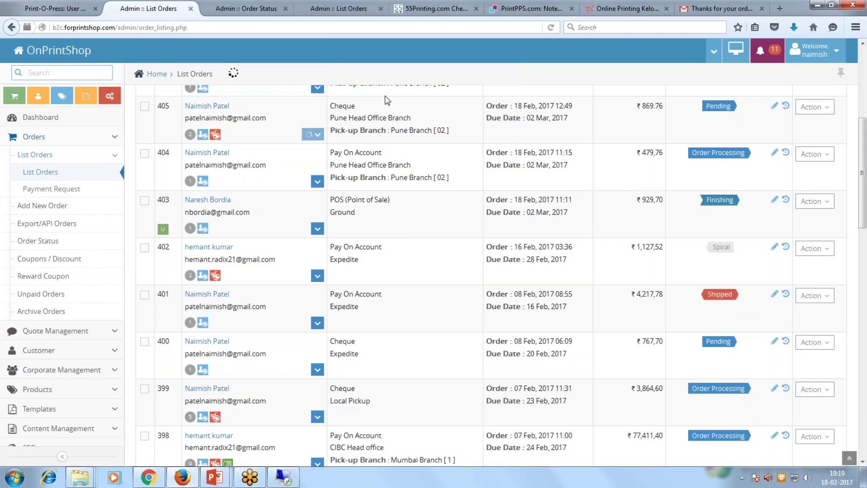
# In Gmail, open the '#405: You have a proof available to review' email.
pyautogui.click(715, 8)
pyautogui.hotkey('alt', 'Left')
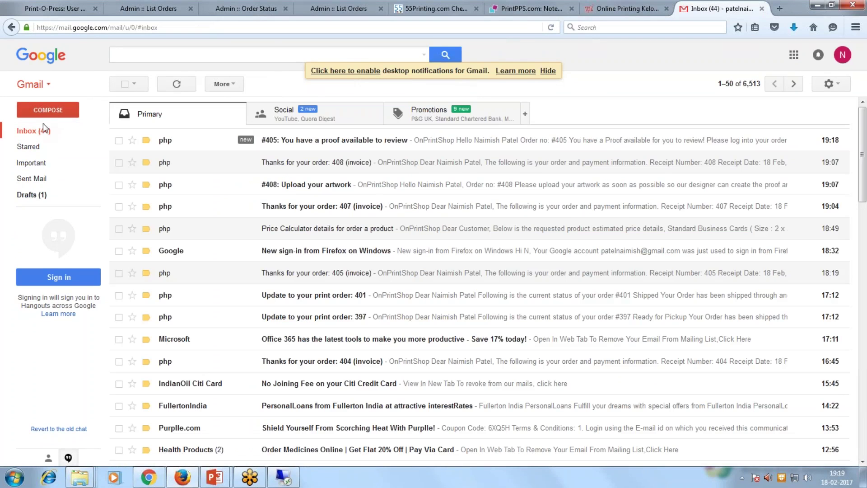
pyautogui.click(334, 145)
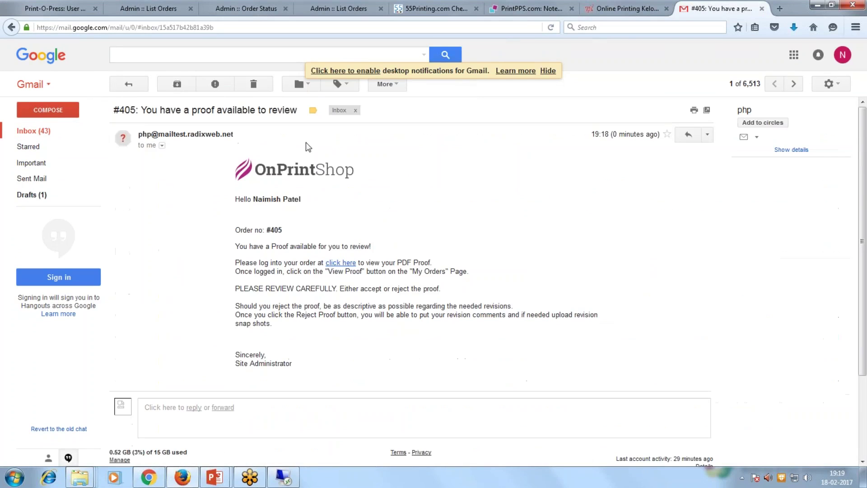
# Highlight the email's subject and order details, then return to the storefront.
pyautogui.moveTo(141, 110); pyautogui.dragTo(297, 110)
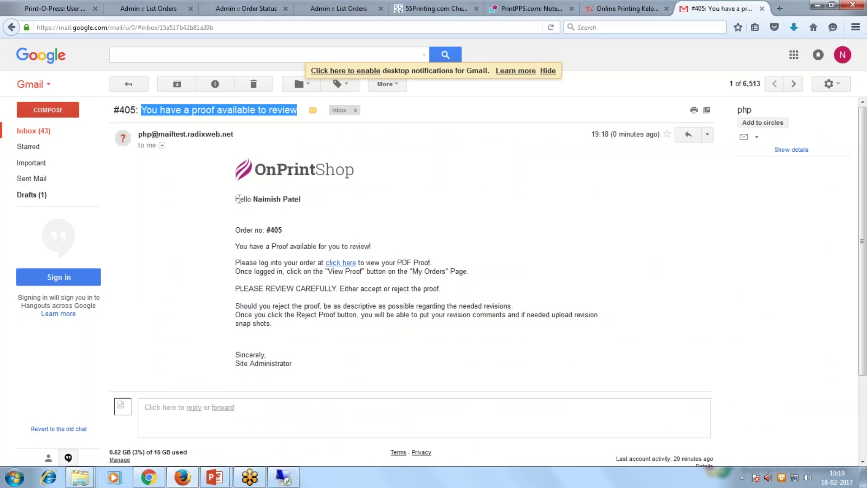
pyautogui.moveTo(298, 364); pyautogui.dragTo(229, 202)
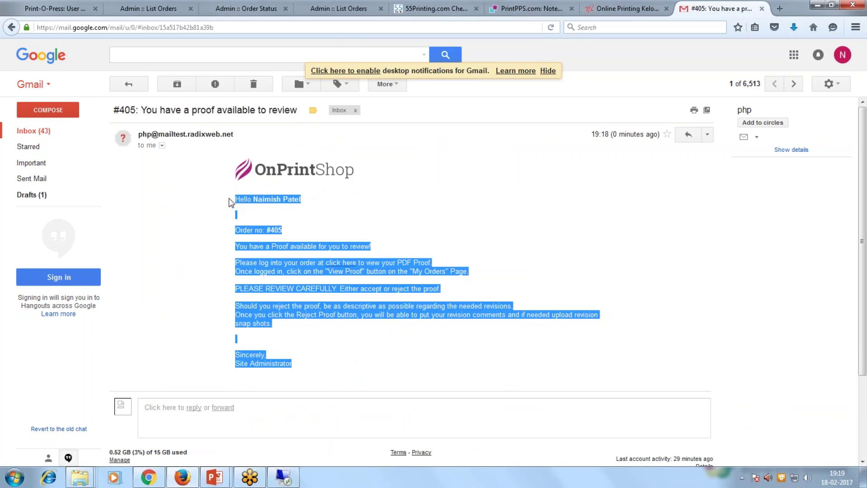
pyautogui.click(229, 202)
pyautogui.moveTo(235, 236); pyautogui.dragTo(304, 367)
pyautogui.click(304, 367)
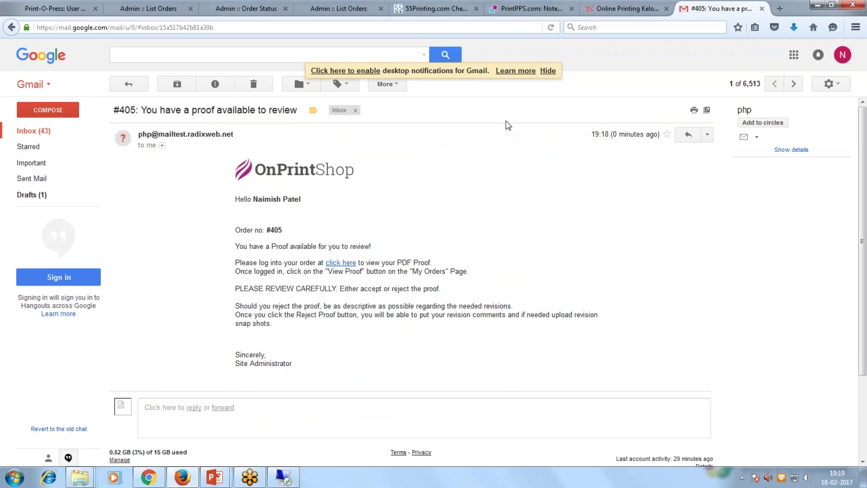
pyautogui.click(54, 9)
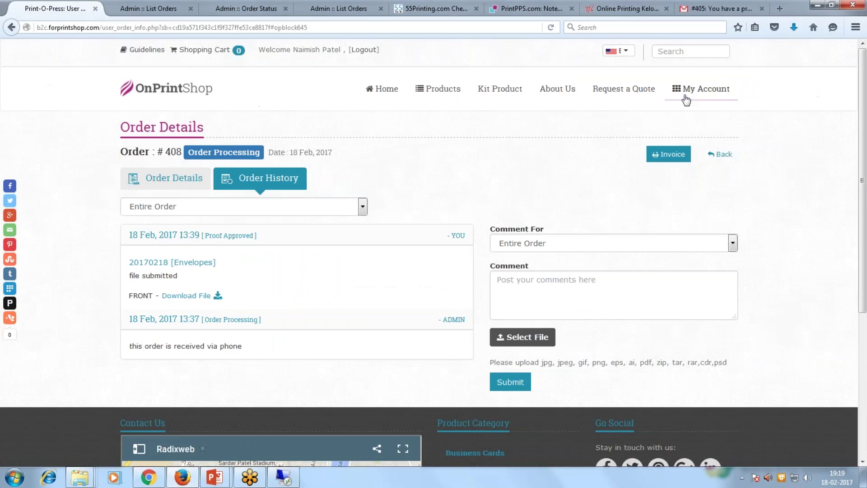
# From My Account > Orders, open 'Approve your Proof' for order 405's business cards.
pyautogui.moveTo(687, 93)
pyautogui.click(687, 134)
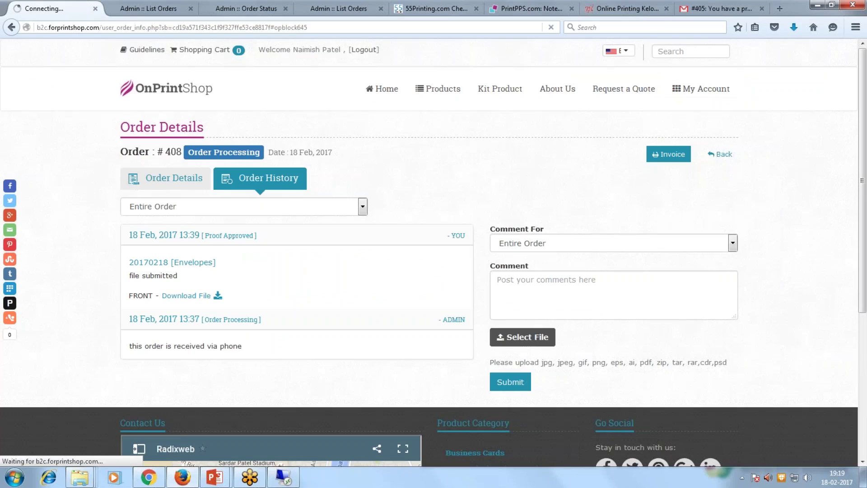
pyautogui.scroll(-1, 520, 173)
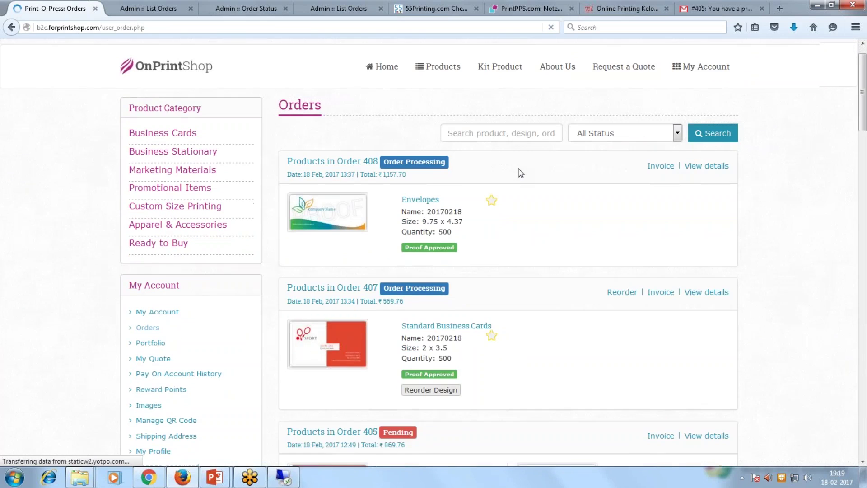
pyautogui.scroll(-4, 520, 173)
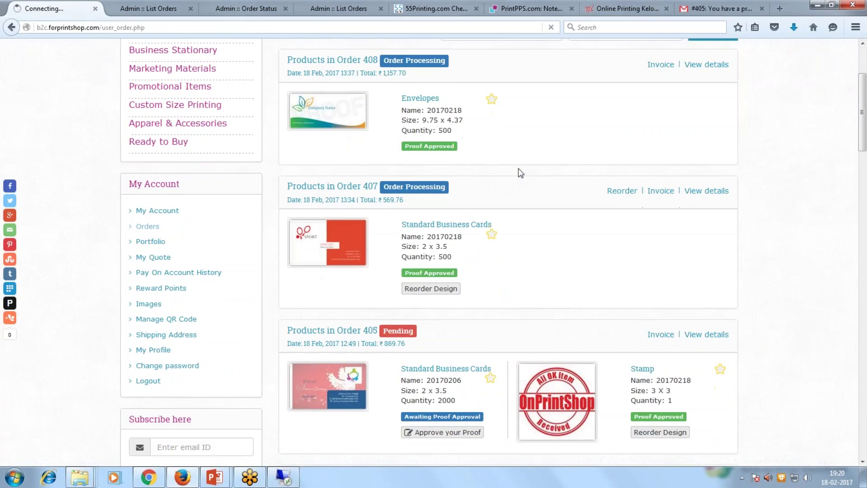
pyautogui.scroll(-3, 520, 173)
pyautogui.moveTo(363, 268); pyautogui.dragTo(377, 265)
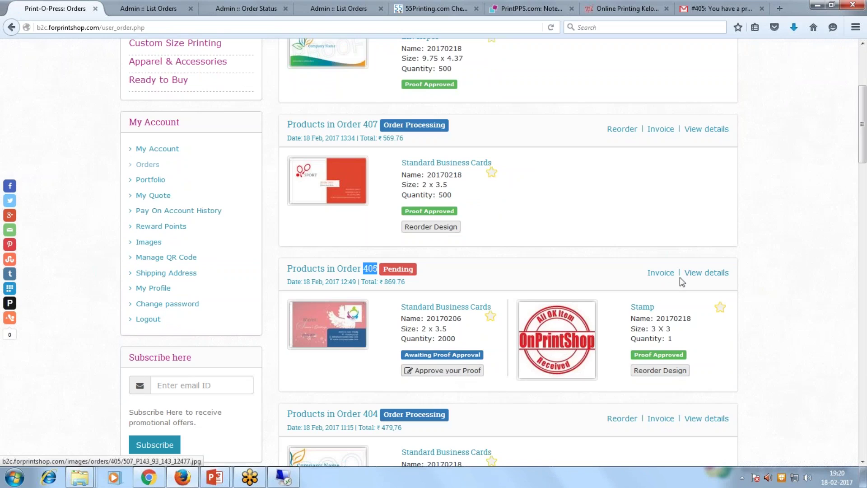
pyautogui.click(433, 371)
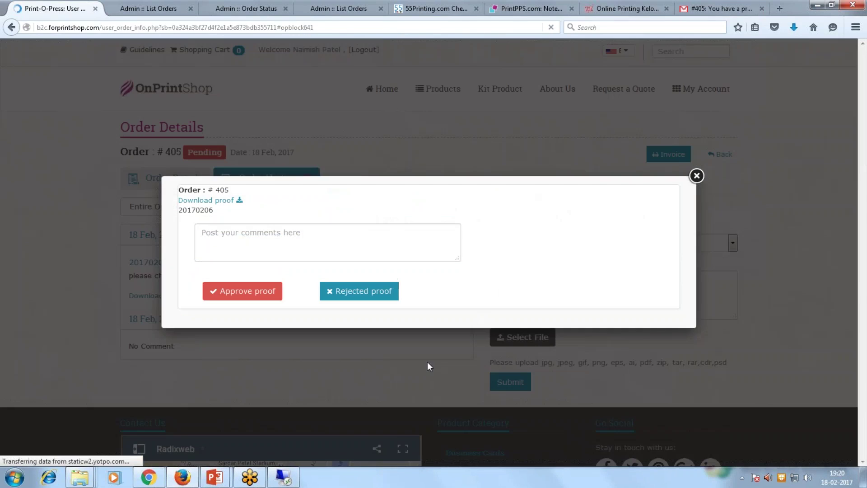
# Download the order 405 proof and view it in Adobe Reader.
pyautogui.click(229, 201)
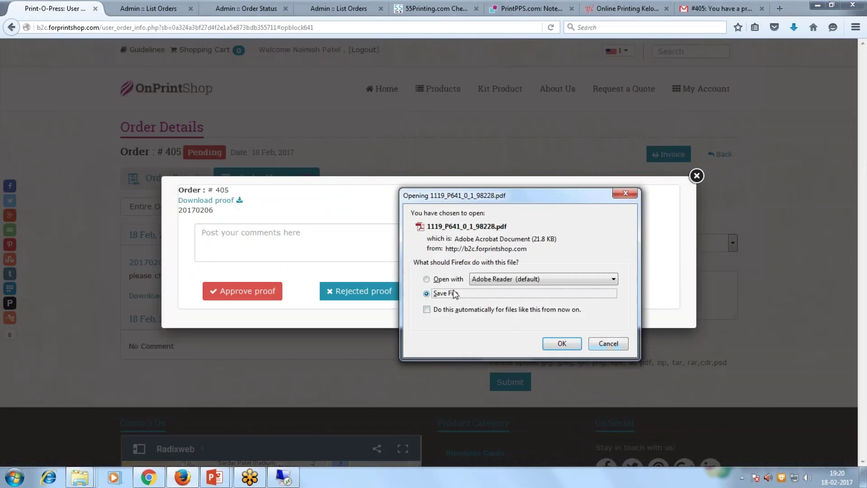
pyautogui.click(452, 280)
pyautogui.click(562, 343)
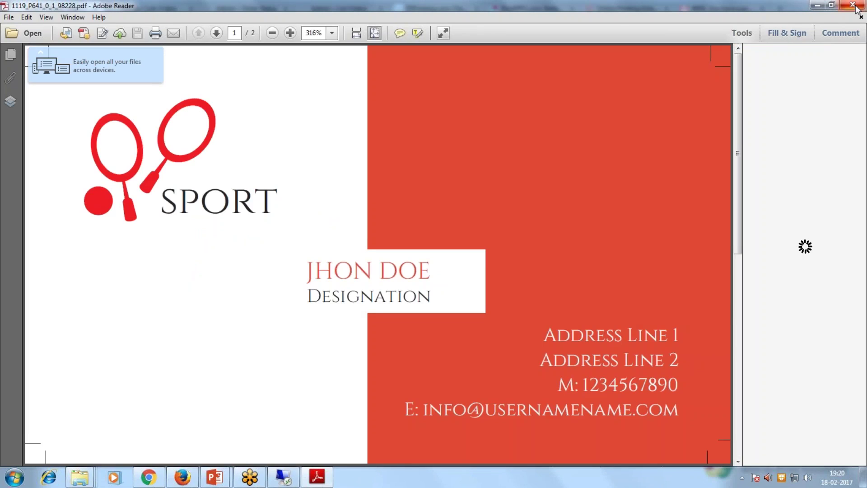
pyautogui.click(853, 5)
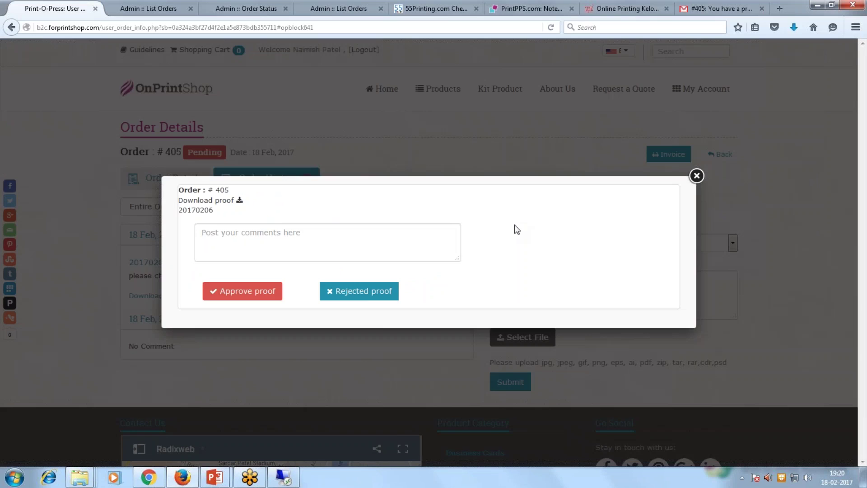
# Approve the proof with the comment 'it is fine.. please printing'.
pyautogui.click(284, 243)
pyautogui.write('it is fine.. please ')
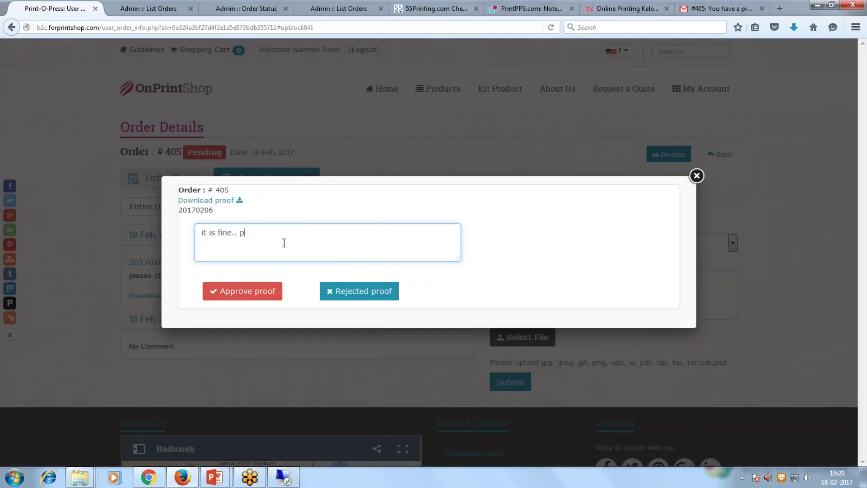
pyautogui.write('printing')
pyautogui.click(249, 294)
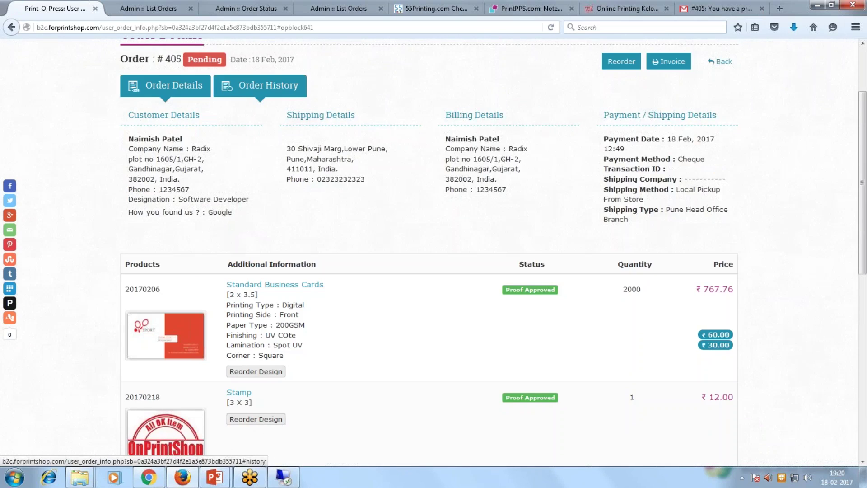
# Open Order History and highlight the Proof Approved entry and the earlier proof-sent date.
pyautogui.click(261, 87)
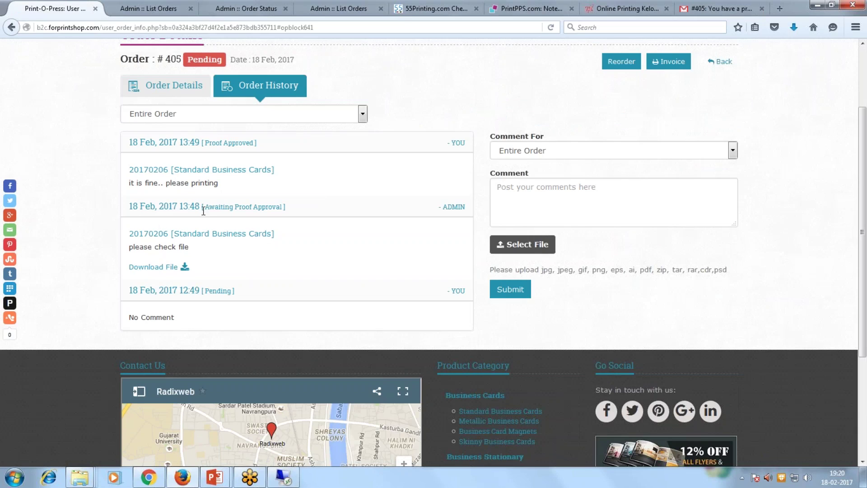
pyautogui.moveTo(131, 205); pyautogui.dragTo(197, 207)
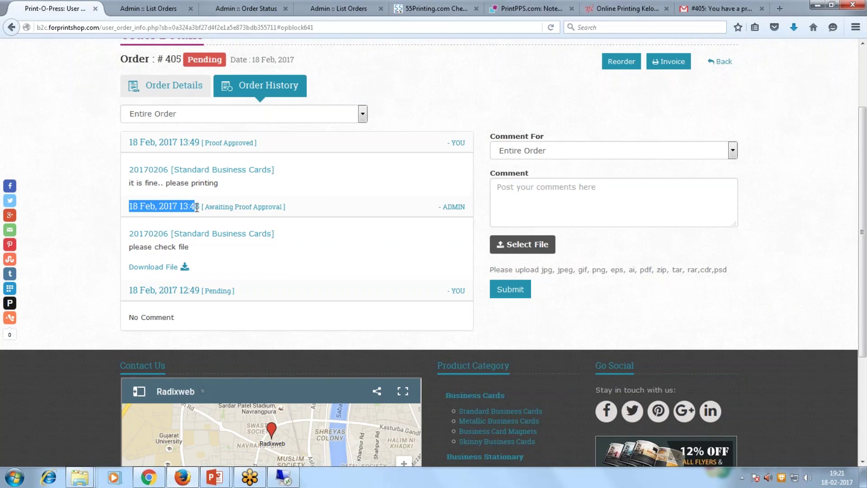
pyautogui.click(209, 143)
pyautogui.tripleClick(209, 144)
pyautogui.click(289, 152)
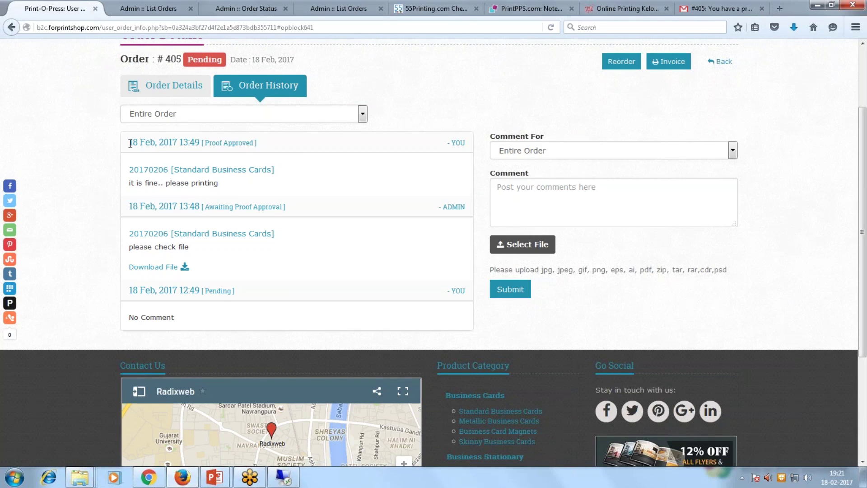
pyautogui.moveTo(130, 144); pyautogui.dragTo(274, 171)
pyautogui.click(267, 143)
# In Admin :: List Orders, review order 405's history showing the customer's proof approval.
pyautogui.click(159, 9)
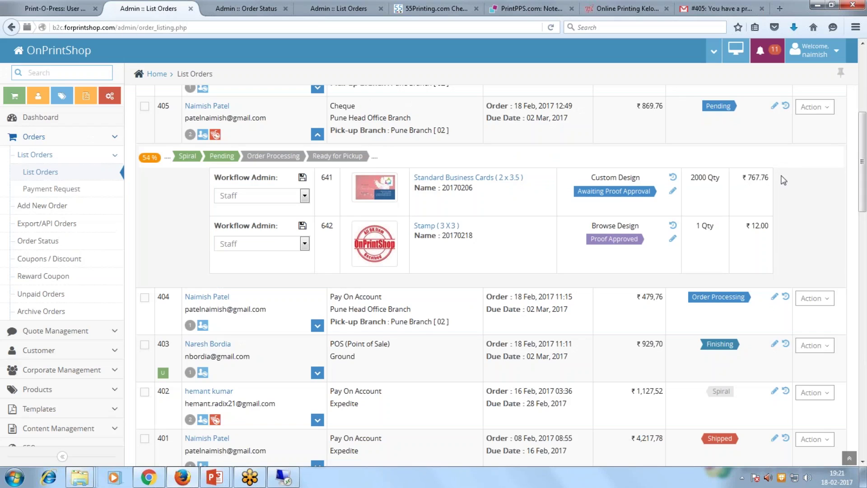
pyautogui.click(815, 107)
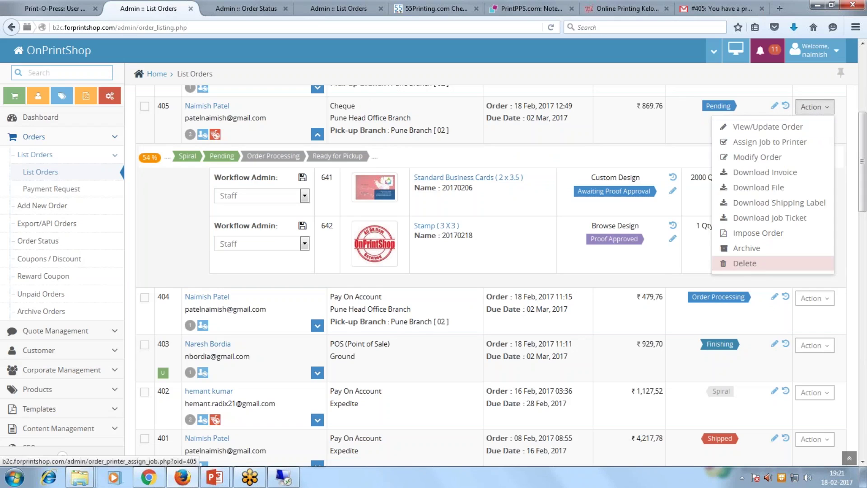
pyautogui.click(573, 156)
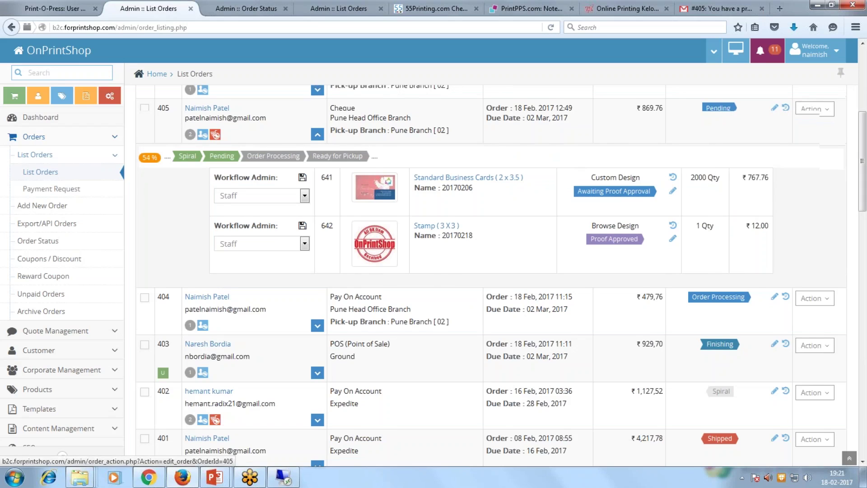
pyautogui.scroll(3, 785, 171)
pyautogui.click(786, 169)
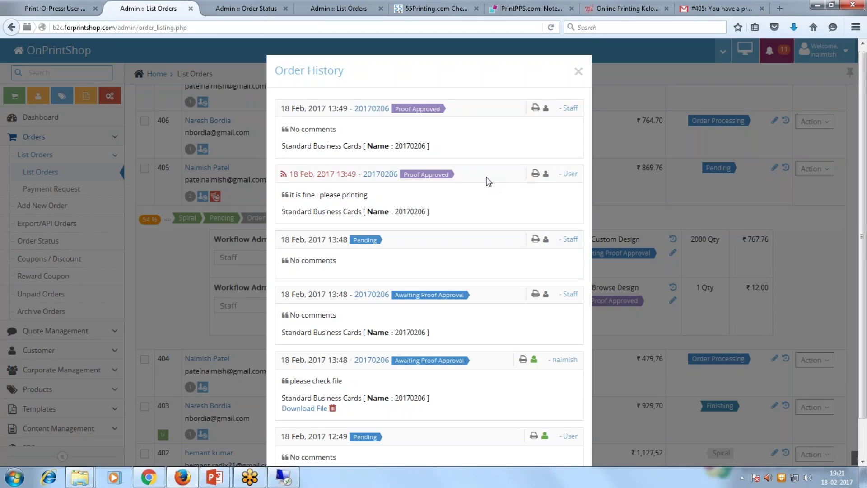
pyautogui.scroll(-2, 487, 180)
pyautogui.scroll(2, 483, 240)
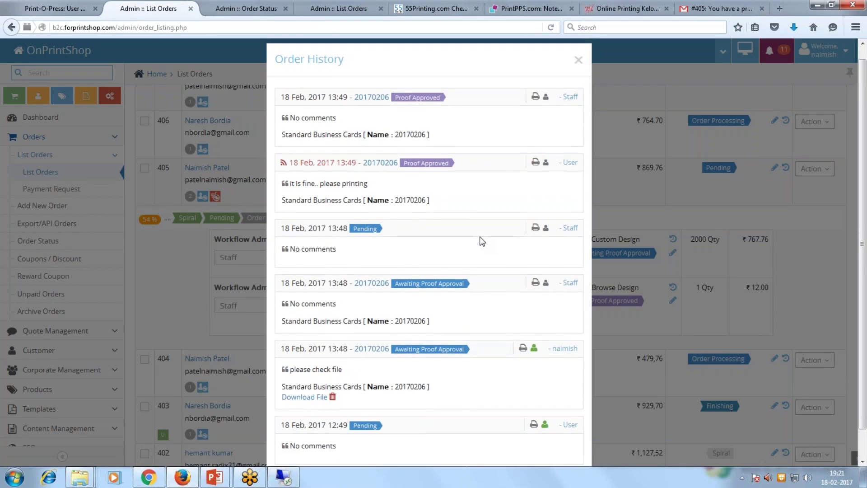
pyautogui.click(578, 60)
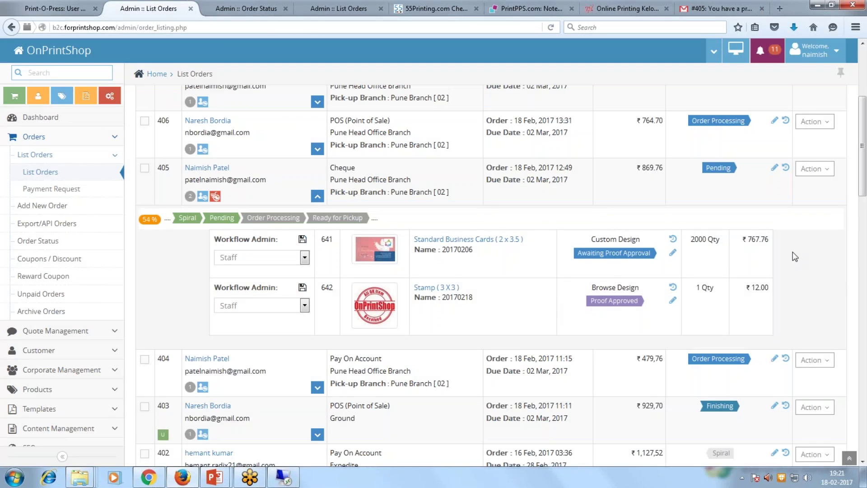
pyautogui.click(815, 168)
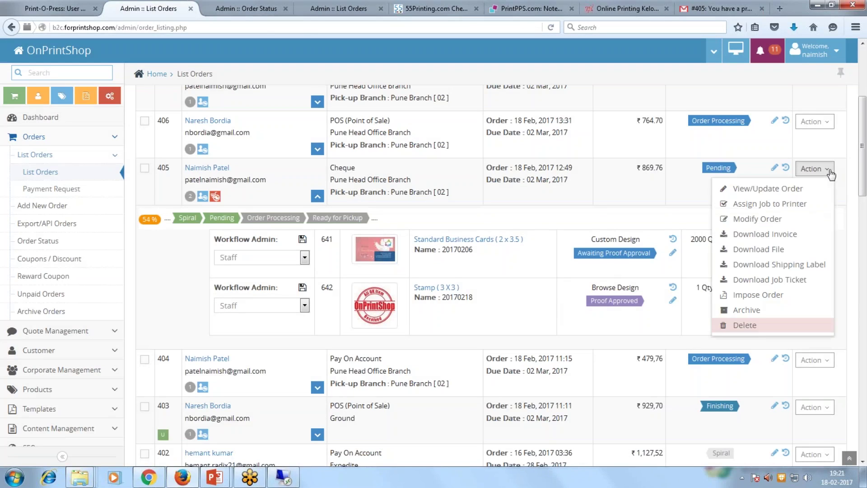
pyautogui.click(838, 278)
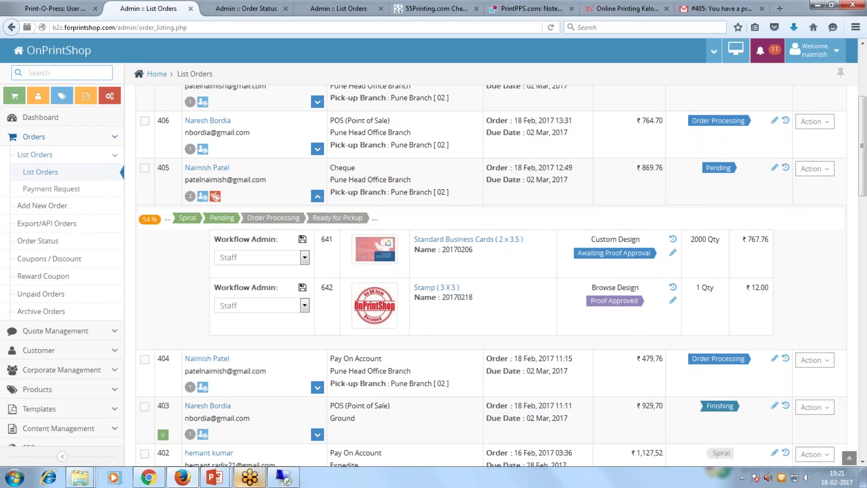
# Go to Quote Management > View Quotes and edit Letterhead quote 21.
pyautogui.click(63, 335)
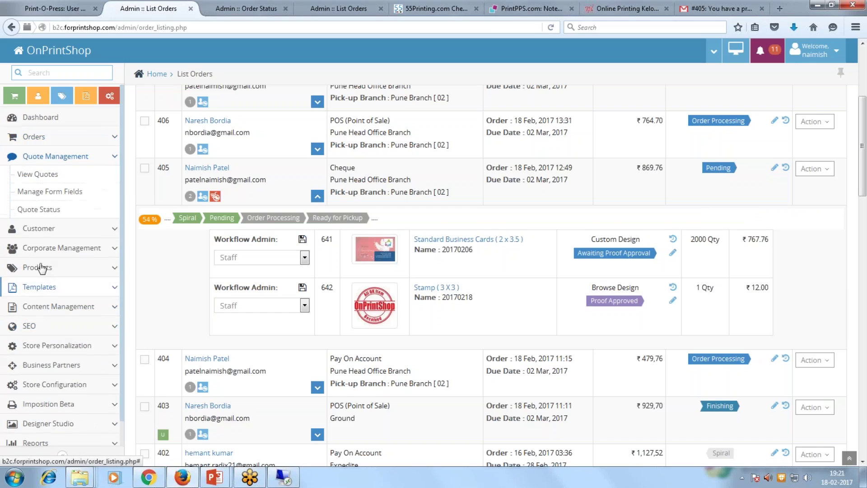
pyautogui.click(40, 177)
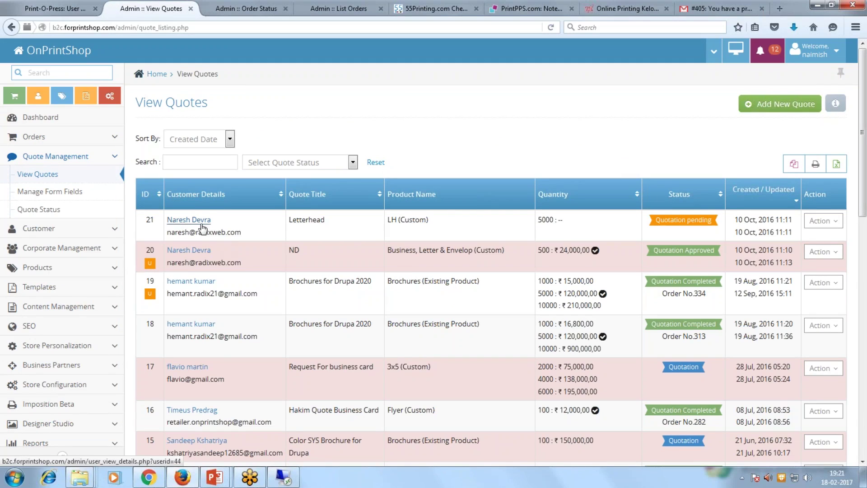
pyautogui.click(823, 220)
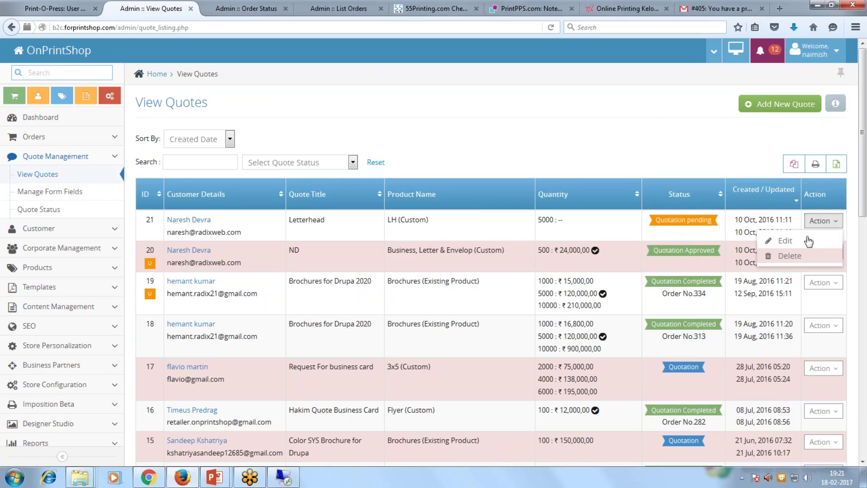
pyautogui.click(785, 241)
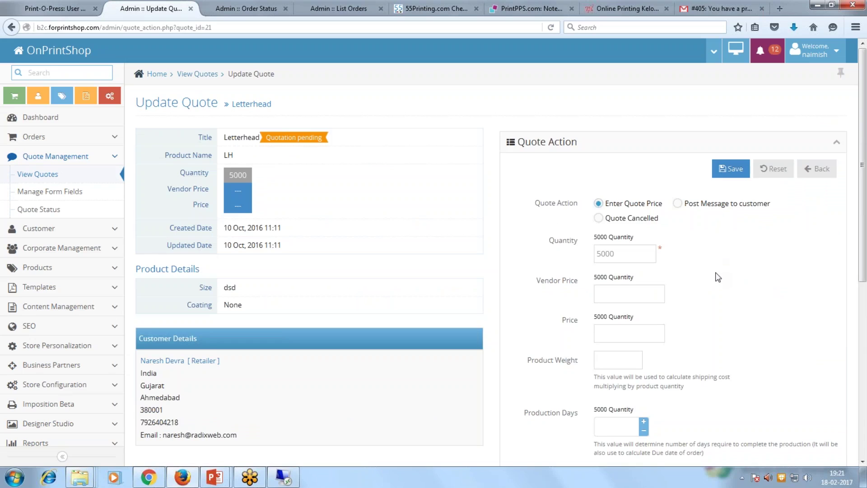
# Enter 1000 as the Letterhead quote price on the Update Quote form.
pyautogui.scroll(-3, 718, 277)
pyautogui.click(622, 192)
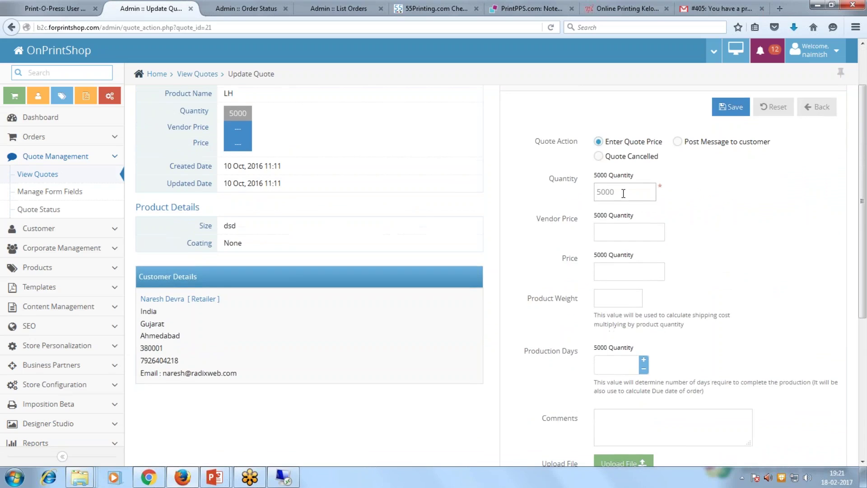
pyautogui.hotkey('ctrl', 'a')
pyautogui.scroll(-3, 520, 279)
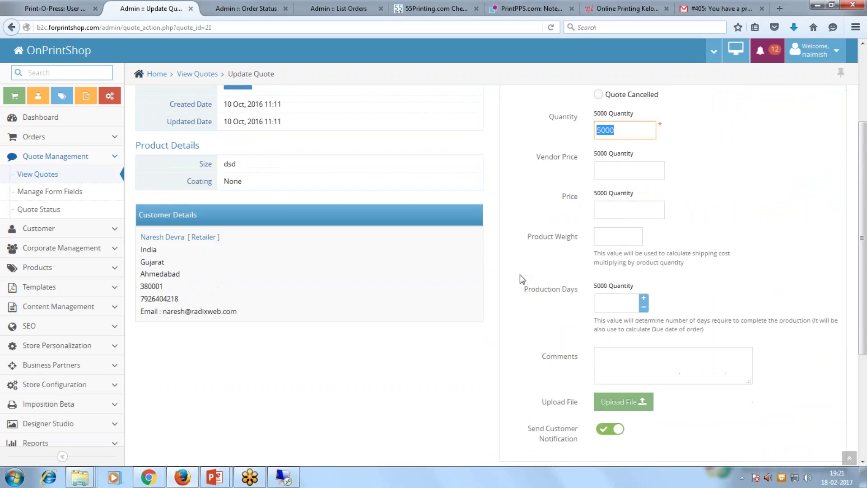
pyautogui.scroll(6, 521, 278)
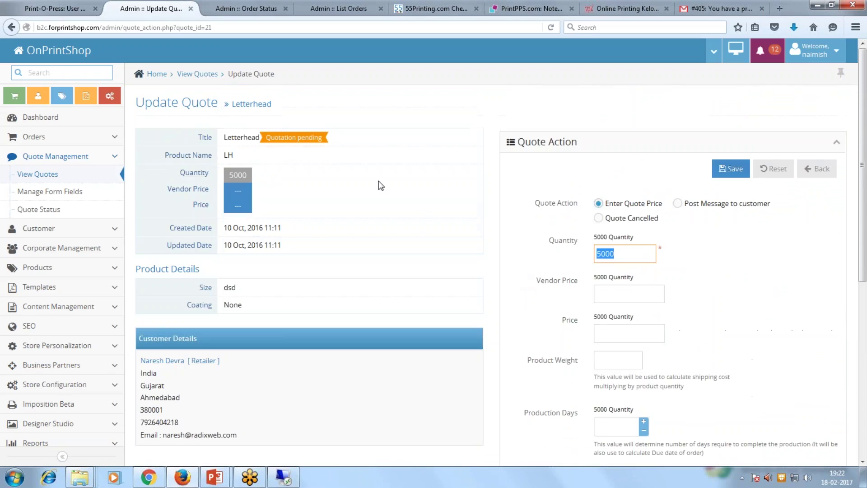
pyautogui.scroll(-3, 606, 240)
pyautogui.click(608, 272)
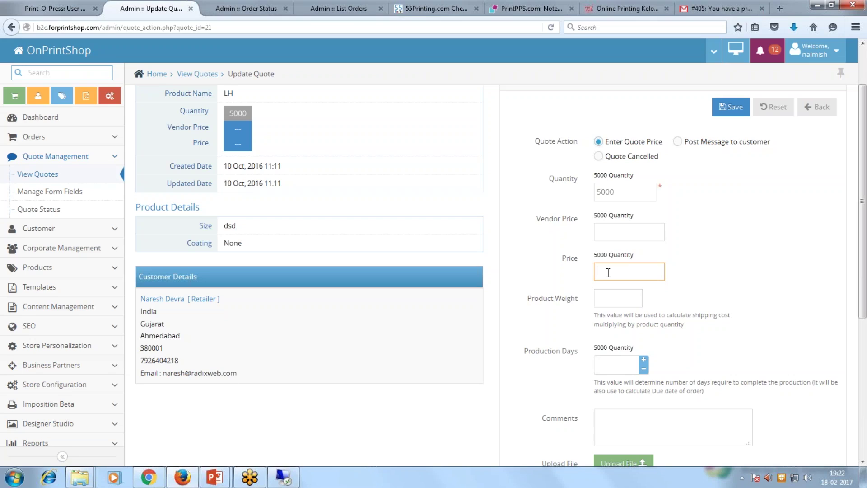
pyautogui.write('1000')
pyautogui.scroll(-3, 618, 290)
pyautogui.scroll(3, 618, 290)
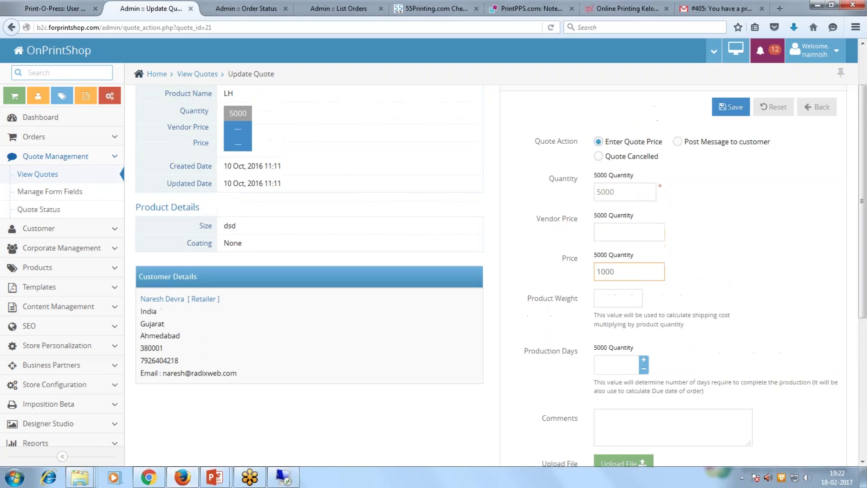
pyautogui.click(680, 144)
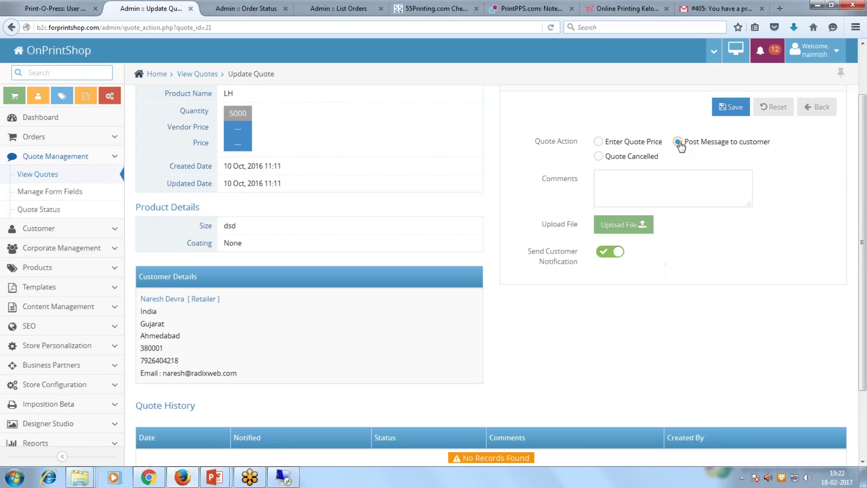
pyautogui.click(601, 144)
pyautogui.moveTo(629, 273); pyautogui.dragTo(554, 282)
pyautogui.scroll(-1, 553, 282)
pyautogui.scroll(-5, 553, 282)
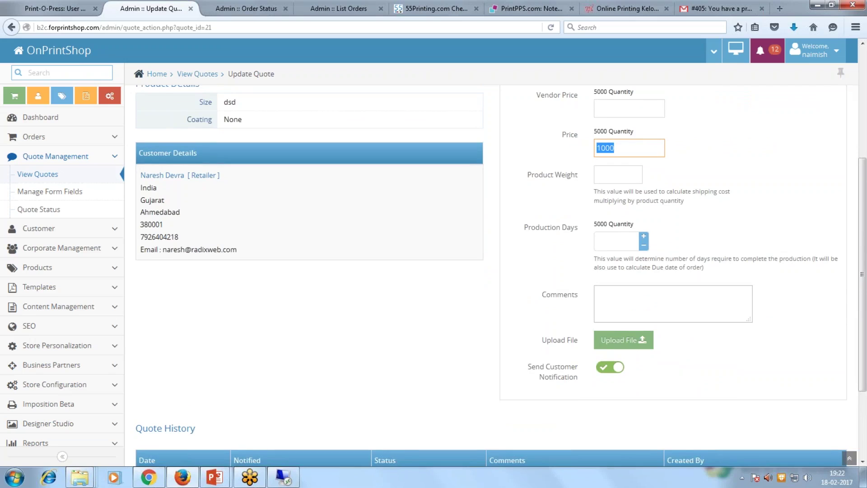
pyautogui.scroll(8, 638, 286)
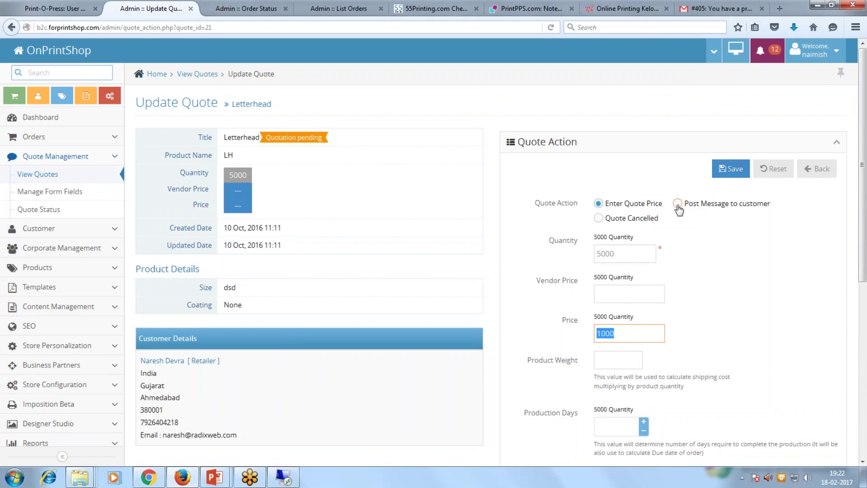
# Post the message 'please provide your artwork' to the customer and save.
pyautogui.click(678, 205)
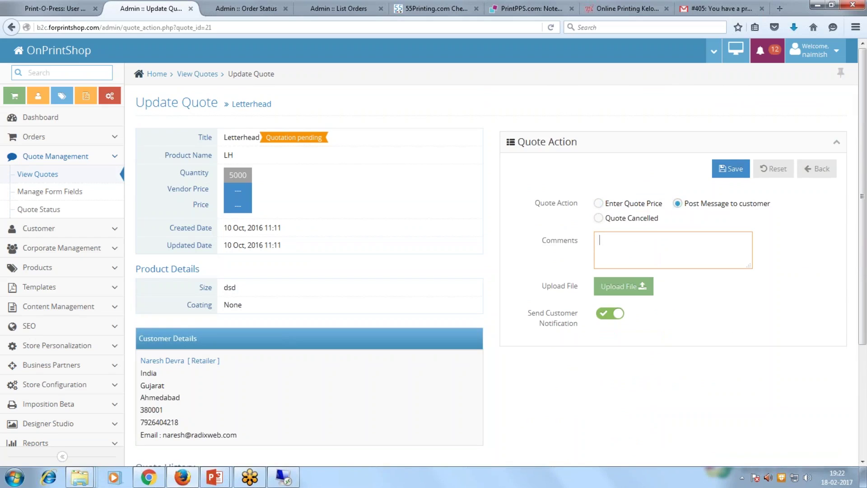
pyautogui.write('please provide your artowrwork')
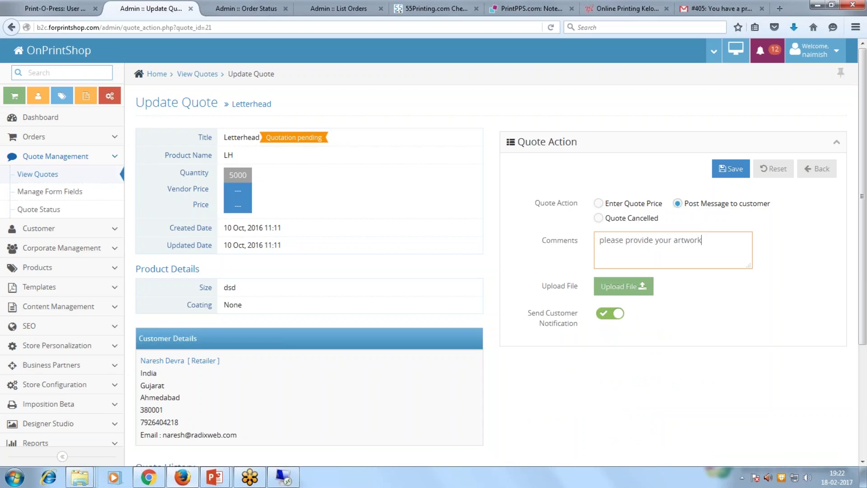
pyautogui.click(727, 170)
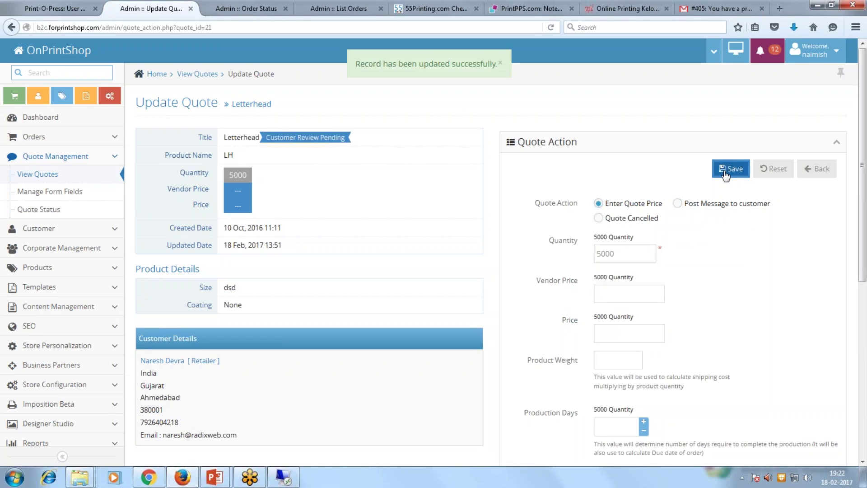
# Set the quote price to 1000 with 4 production days and save the Letterhead quote.
pyautogui.click(610, 335)
pyautogui.write('1000')
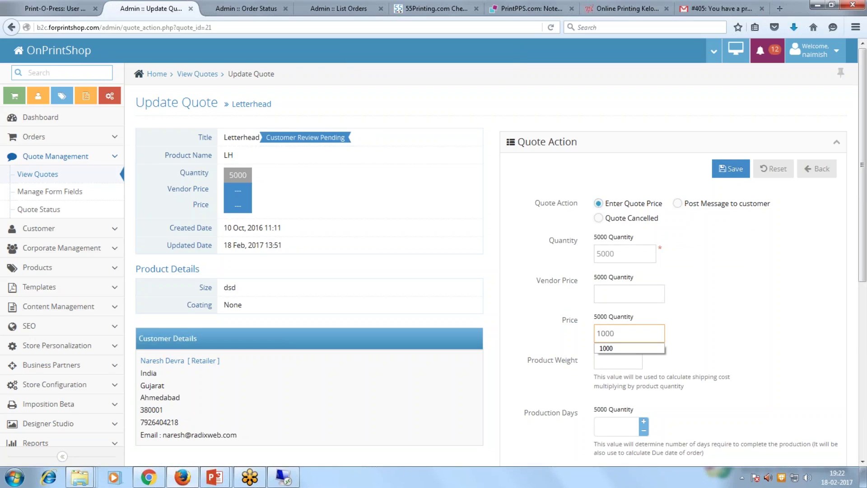
pyautogui.click(606, 348)
pyautogui.scroll(-5, 711, 324)
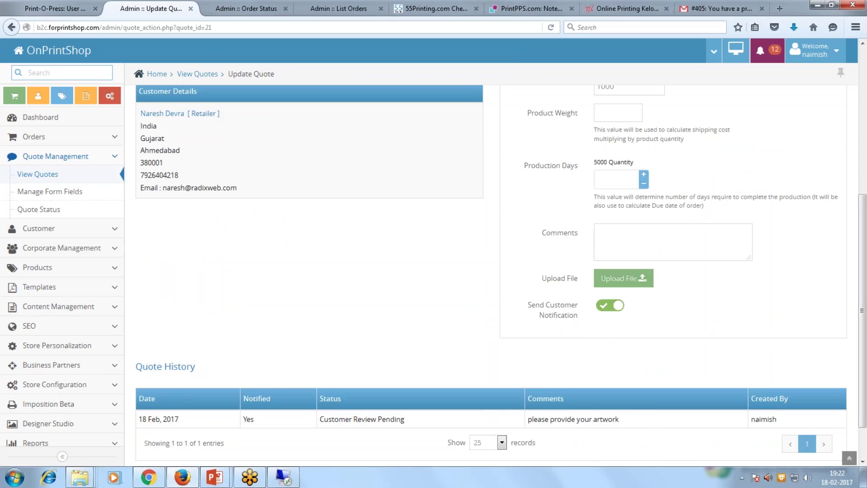
pyautogui.write('4')
pyautogui.scroll(-1, 684, 268)
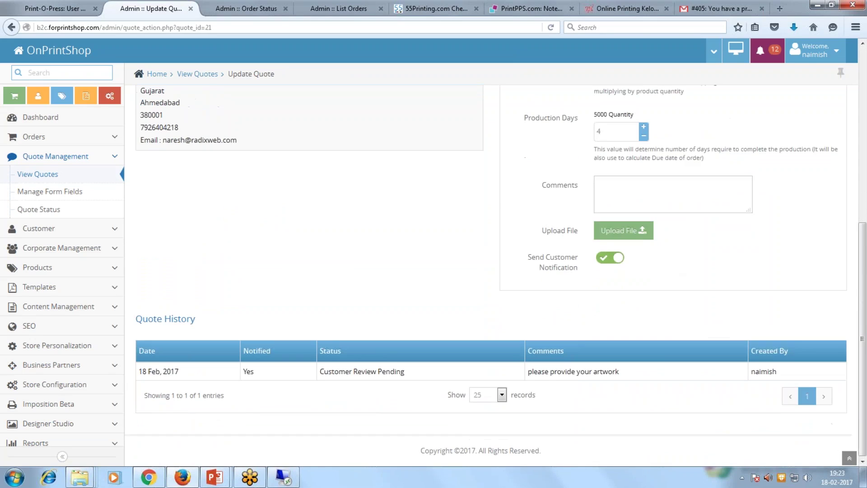
pyautogui.scroll(6, 594, 273)
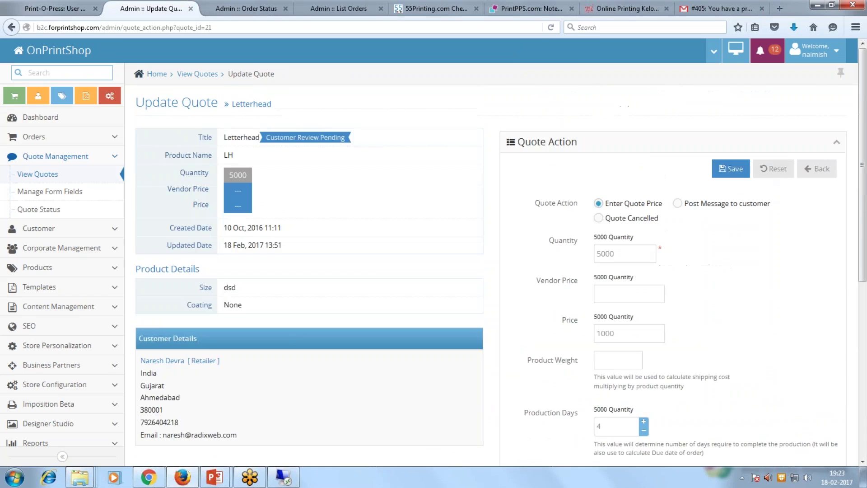
pyautogui.click(736, 177)
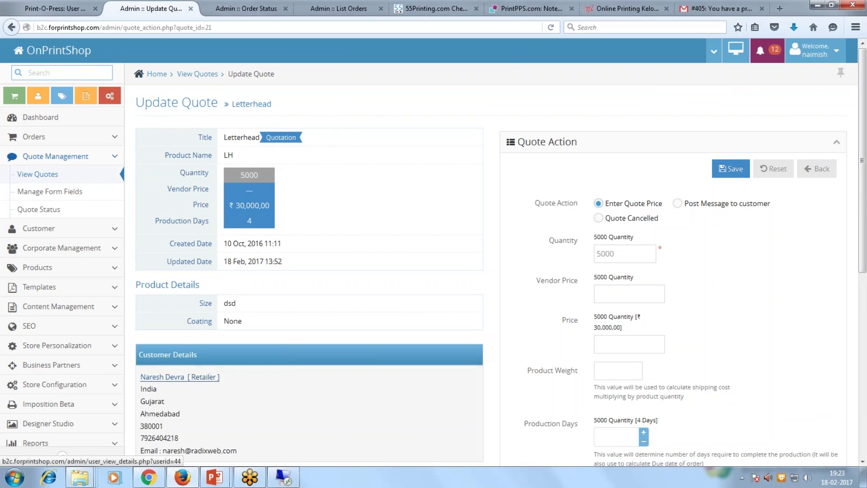
# Open the customer's details in a new tab and log into the storefront as that customer.
pyautogui.rightClick(205, 383)
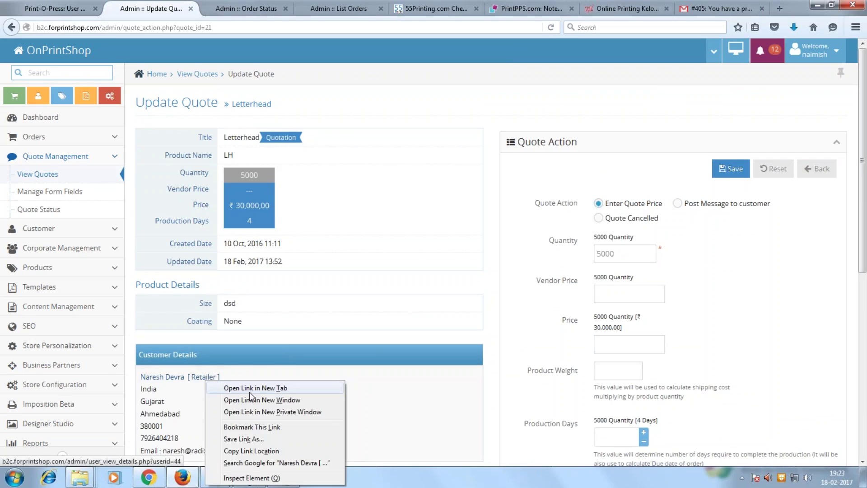
pyautogui.click(251, 388)
pyautogui.click(217, 8)
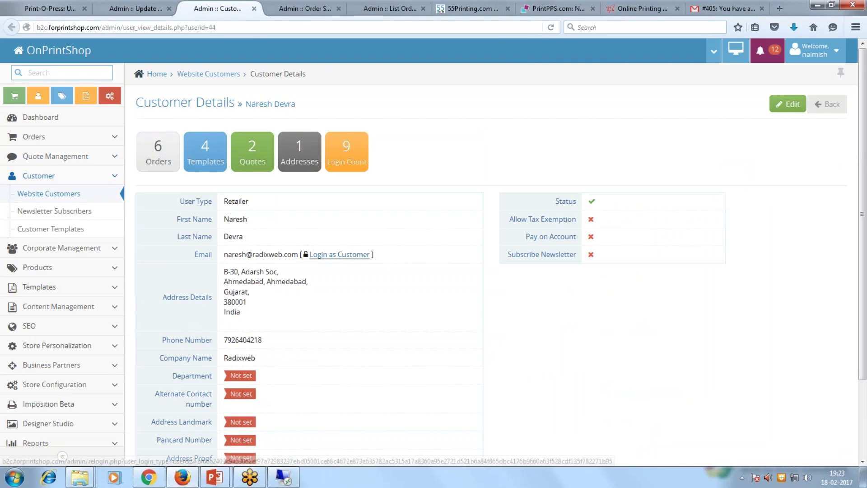
pyautogui.click(340, 255)
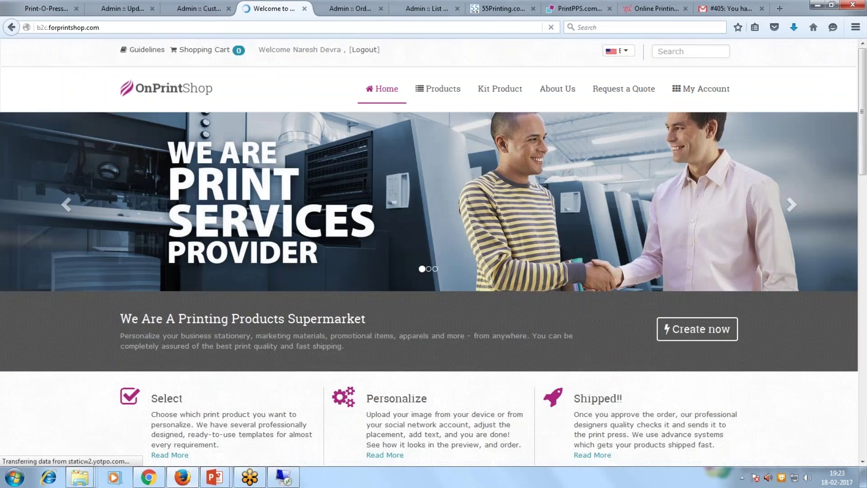
# From My Account, view quote 21 and approve the Letterhead quote.
pyautogui.moveTo(706, 96)
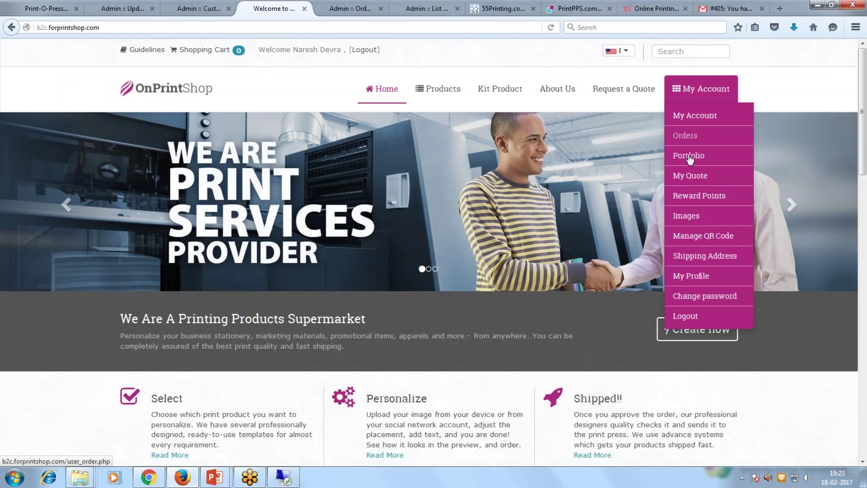
pyautogui.click(688, 119)
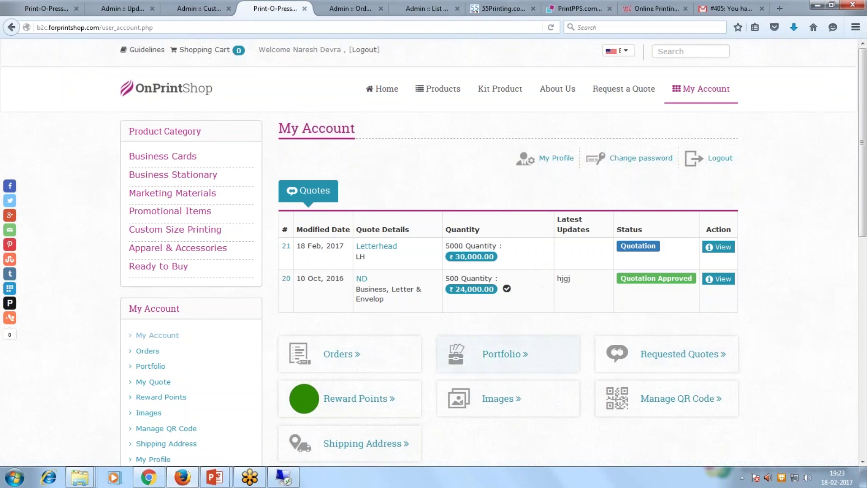
pyautogui.click(712, 247)
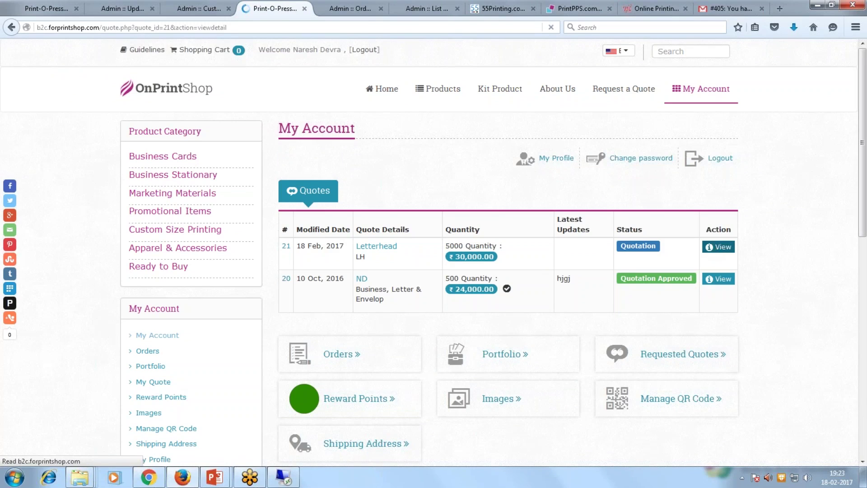
pyautogui.scroll(-2, 624, 333)
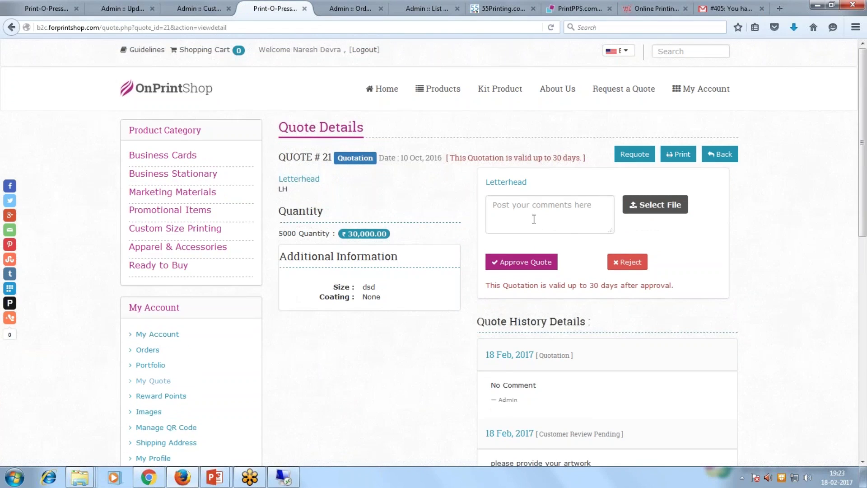
pyautogui.click(533, 266)
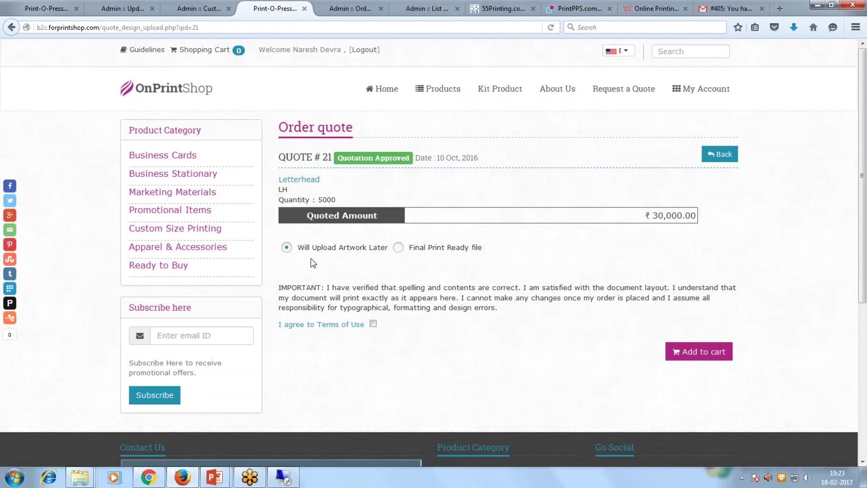
# Upload 1084_design_preview_4_.pdf as the final print-ready file, accept the terms, and add to cart.
pyautogui.click(398, 248)
pyautogui.click(531, 276)
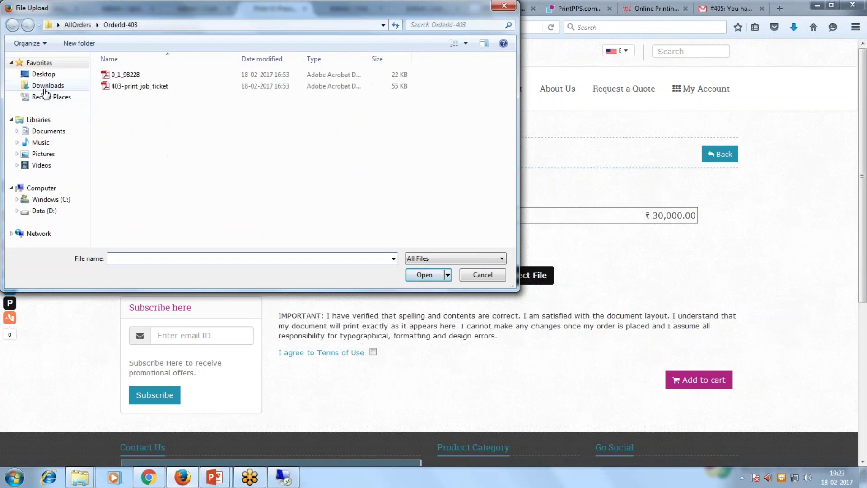
pyautogui.click(45, 88)
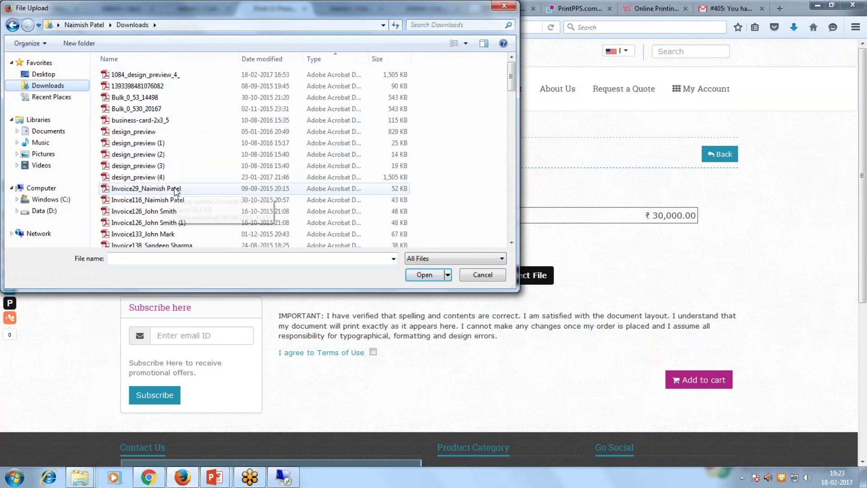
pyautogui.doubleClick(150, 79)
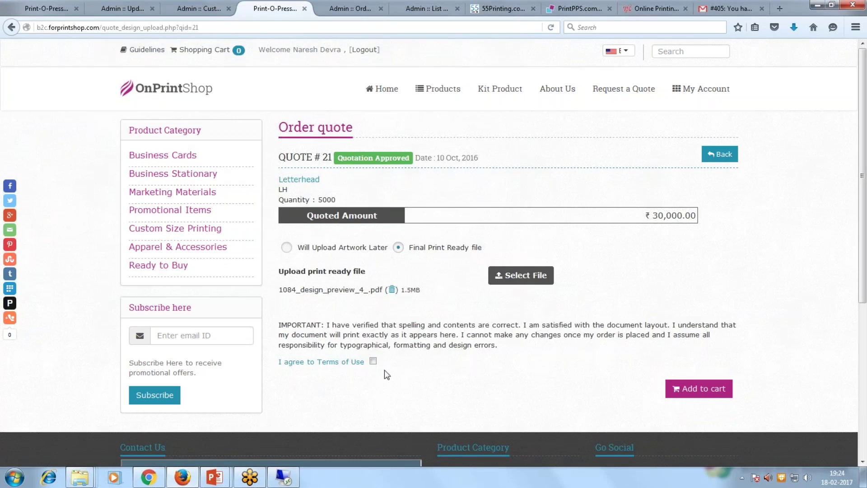
pyautogui.click(373, 360)
pyautogui.click(688, 391)
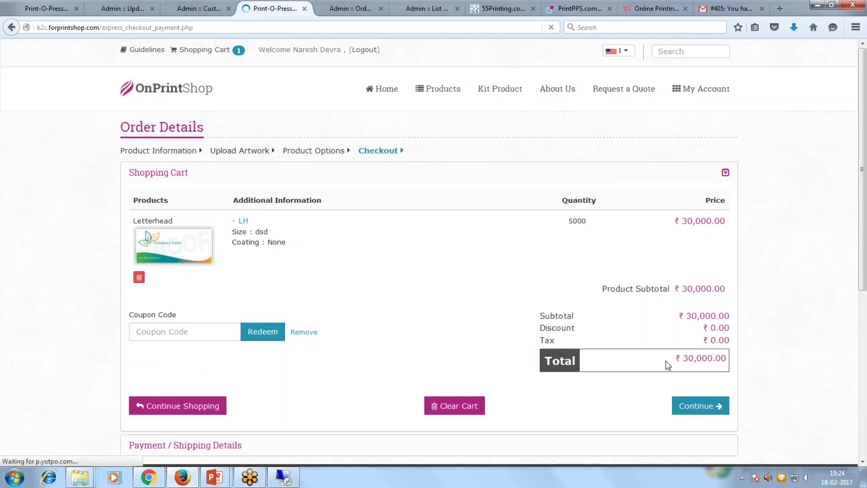
# Check out with Pune Head Office Branch pickup, complete the order, and return to the admin tab.
pyautogui.scroll(-5, 666, 360)
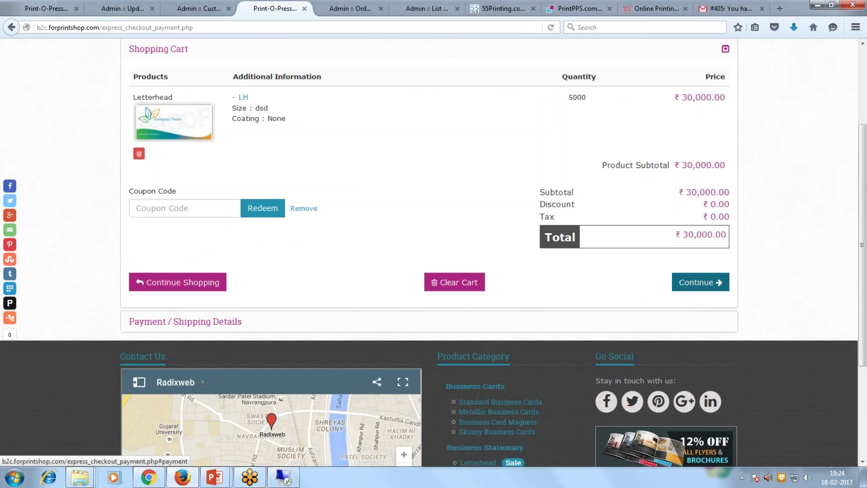
pyautogui.click(695, 283)
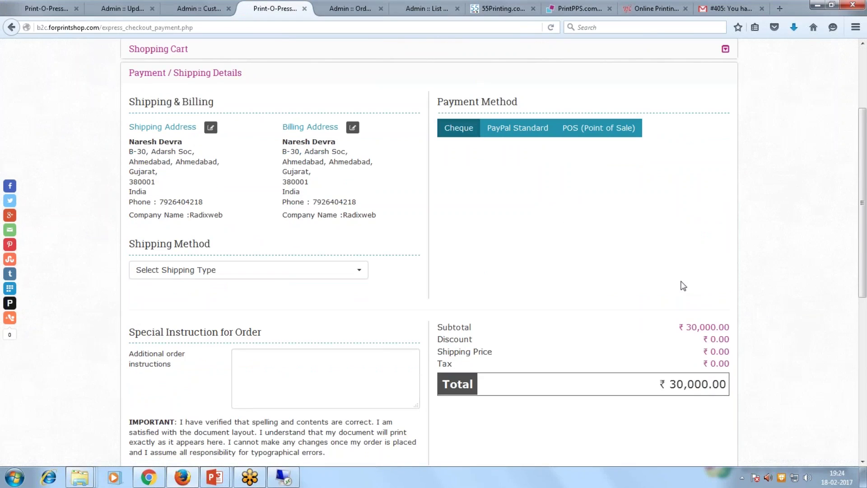
pyautogui.scroll(5, 584, 268)
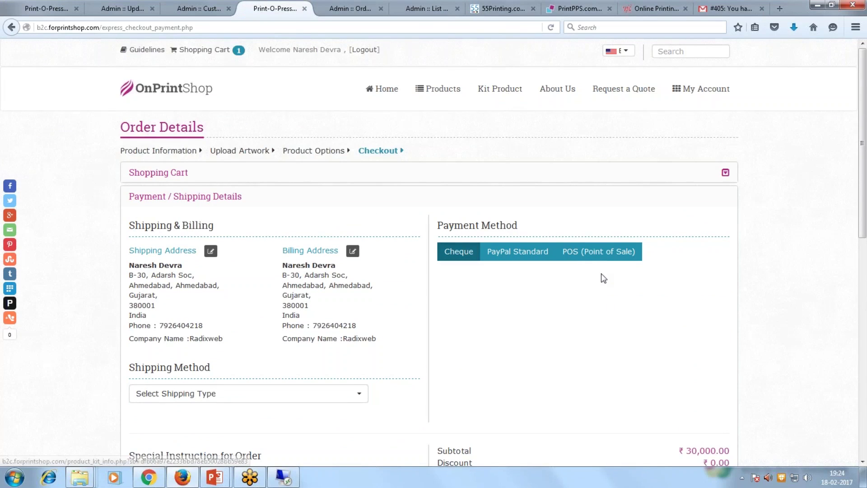
pyautogui.scroll(-5, 600, 277)
pyautogui.scroll(-7, 601, 276)
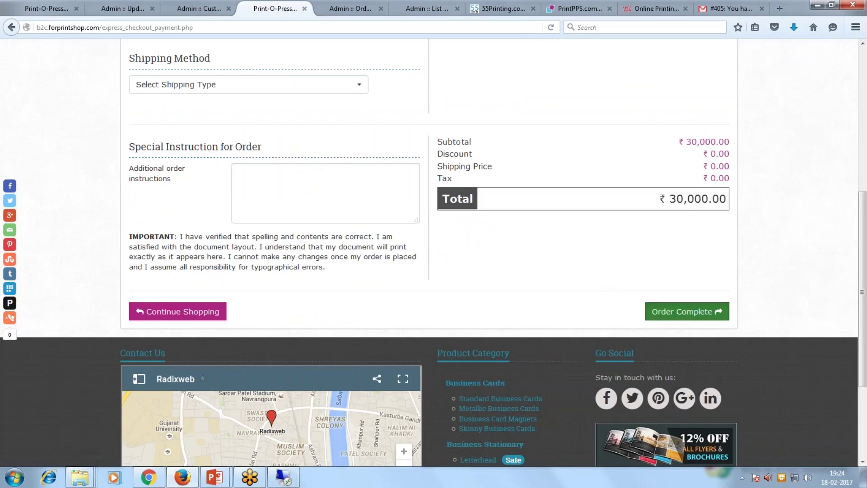
pyautogui.click(682, 313)
pyautogui.click(248, 88)
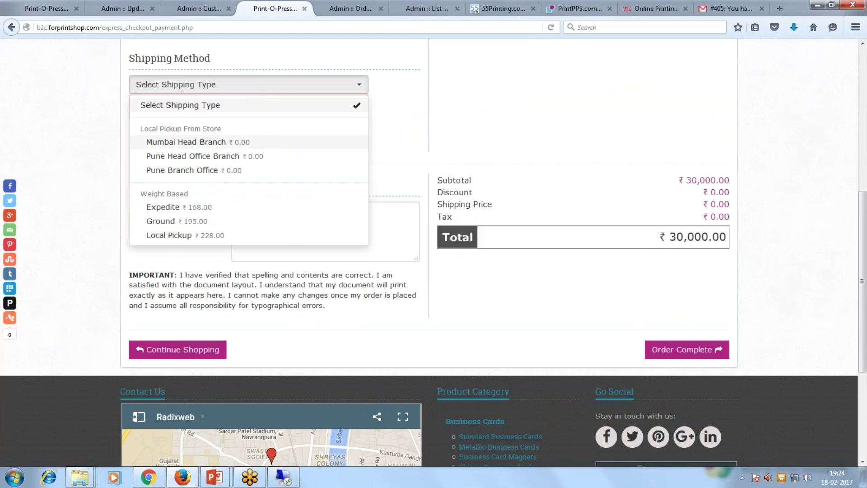
pyautogui.click(209, 157)
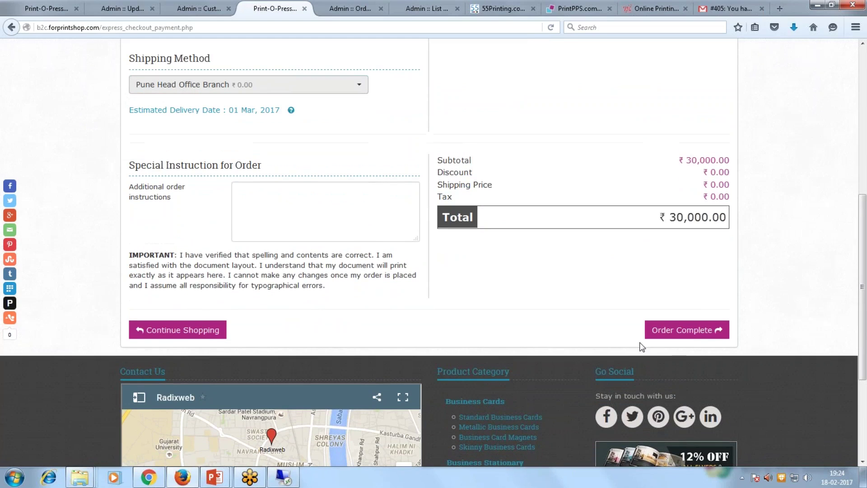
pyautogui.click(652, 333)
pyautogui.click(199, 8)
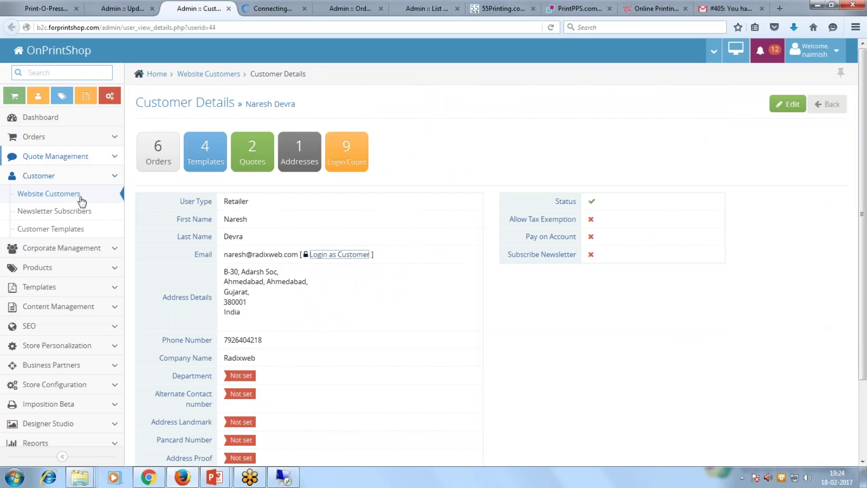
# Review the quote form field list and a new Drop Down field form, leaving it unsaved.
pyautogui.click(122, 8)
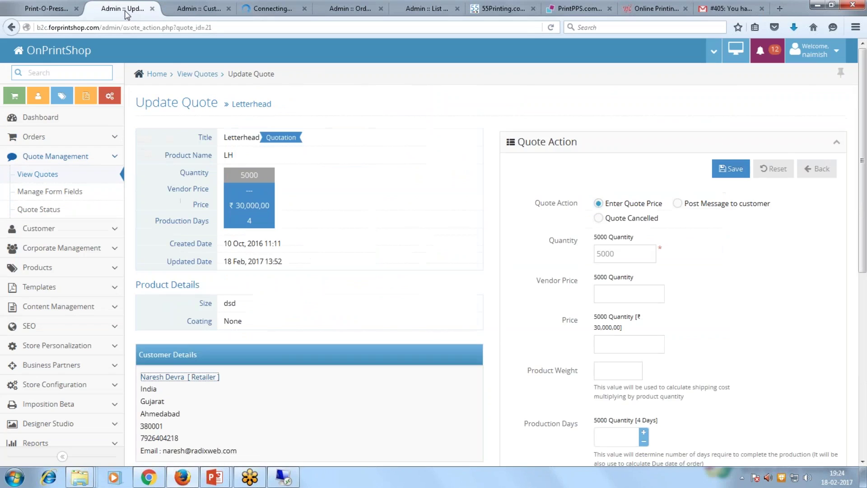
pyautogui.click(64, 193)
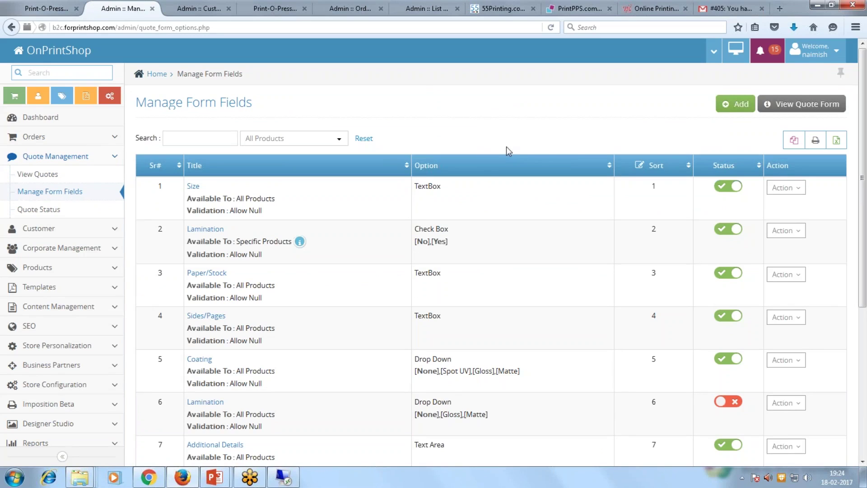
pyautogui.click(740, 105)
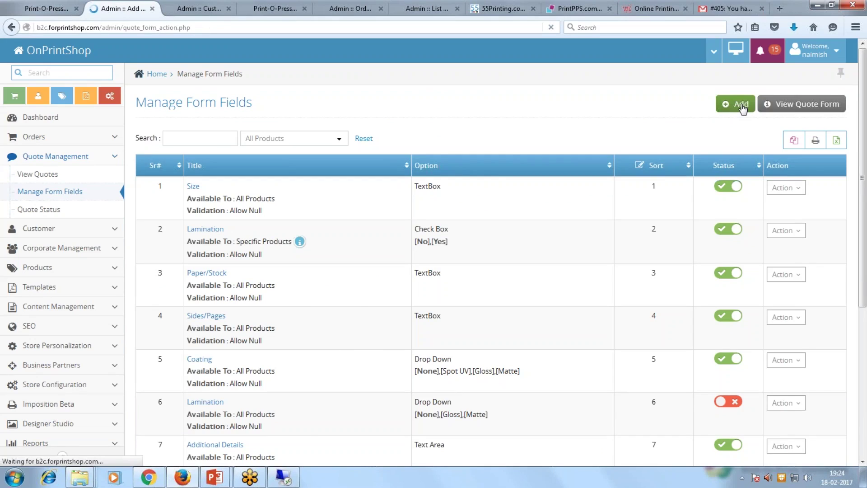
pyautogui.scroll(-2, 405, 270)
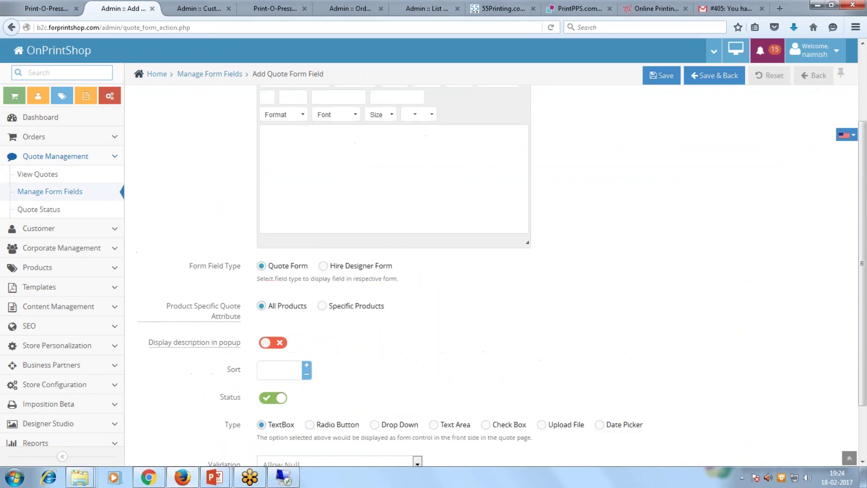
pyautogui.scroll(-2, 405, 270)
pyautogui.click(375, 363)
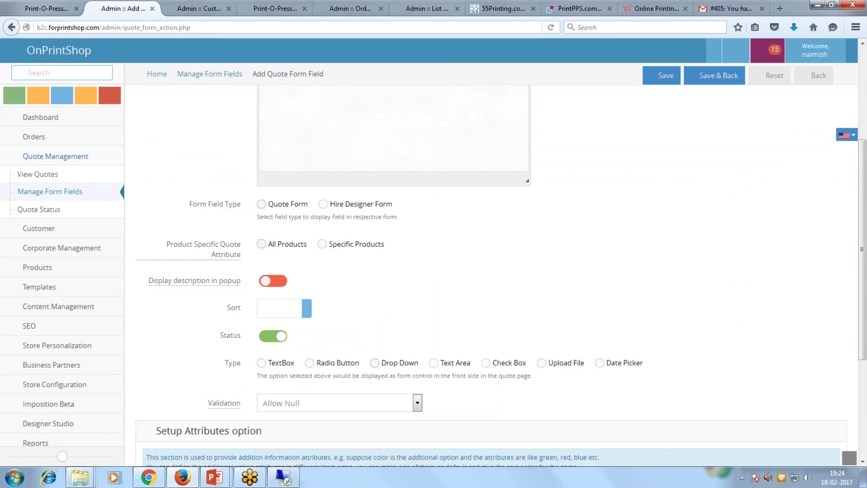
pyautogui.scroll(-4, 441, 335)
pyautogui.scroll(6, 491, 271)
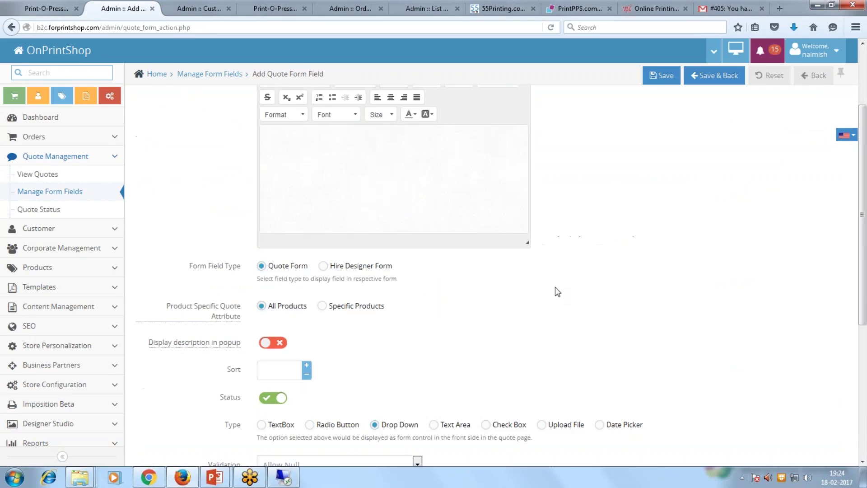
pyautogui.click(64, 194)
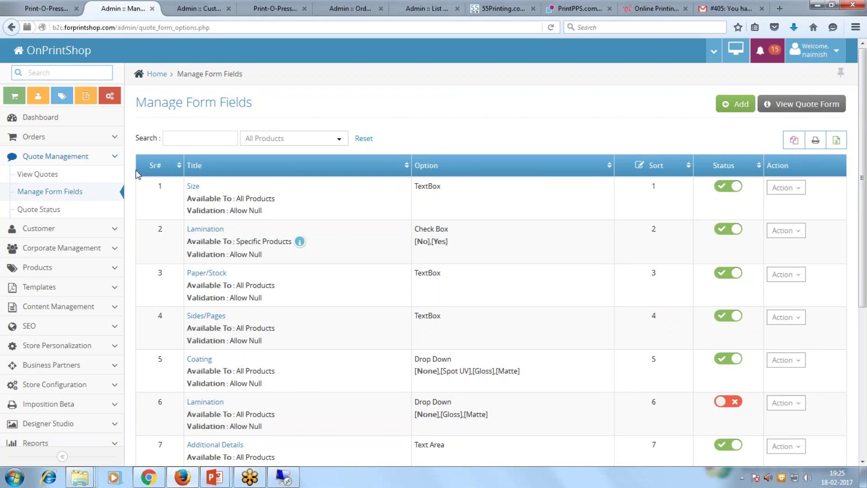
# Open the admin List Orders page under Orders.
pyautogui.click(58, 9)
pyautogui.click(122, 8)
pyautogui.click(48, 138)
pyautogui.click(46, 156)
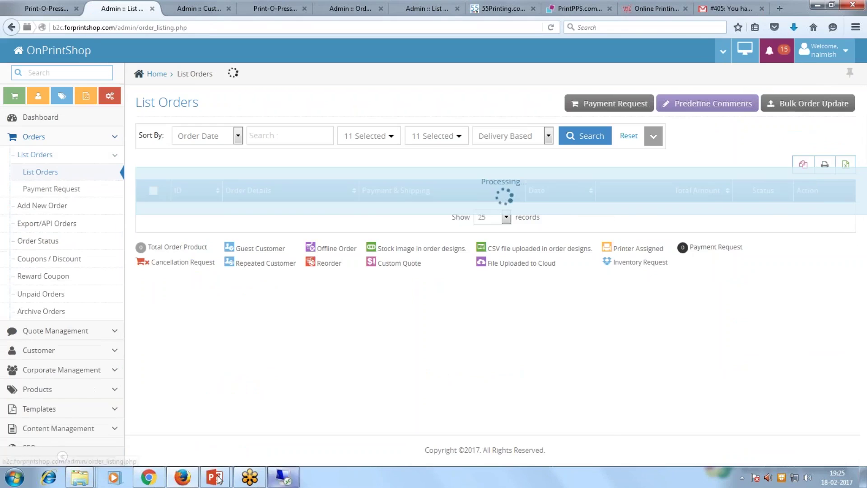
pyautogui.moveTo(215, 476)
pyautogui.click(262, 424)
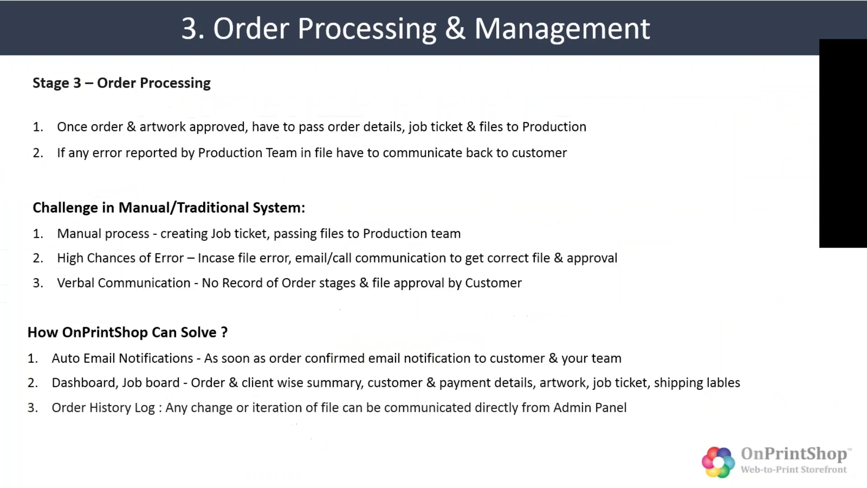
pyautogui.hotkey('alt', 'Tab')
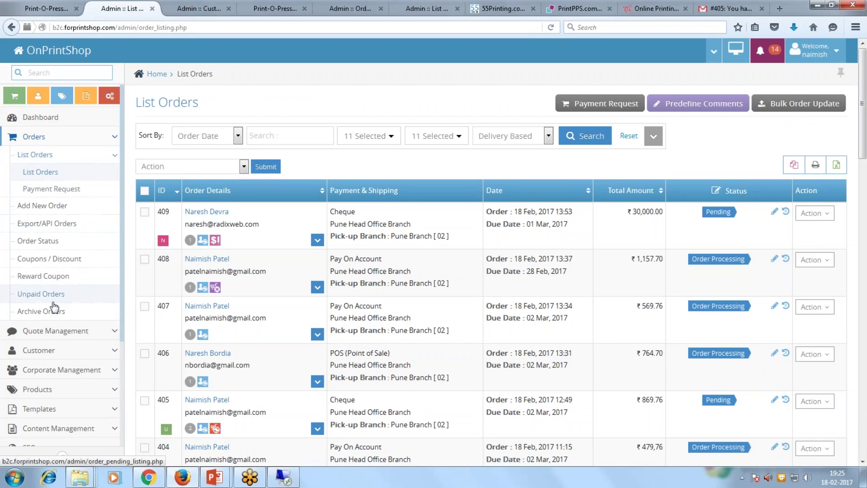
# Open Order Status and review the statuses, highlighting 'order reveived' and 'Under print production'.
pyautogui.click(48, 243)
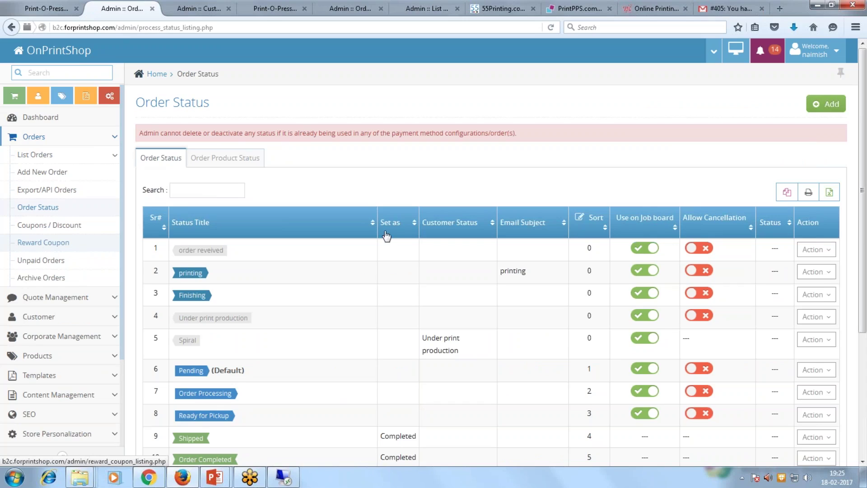
pyautogui.scroll(-3, 491, 271)
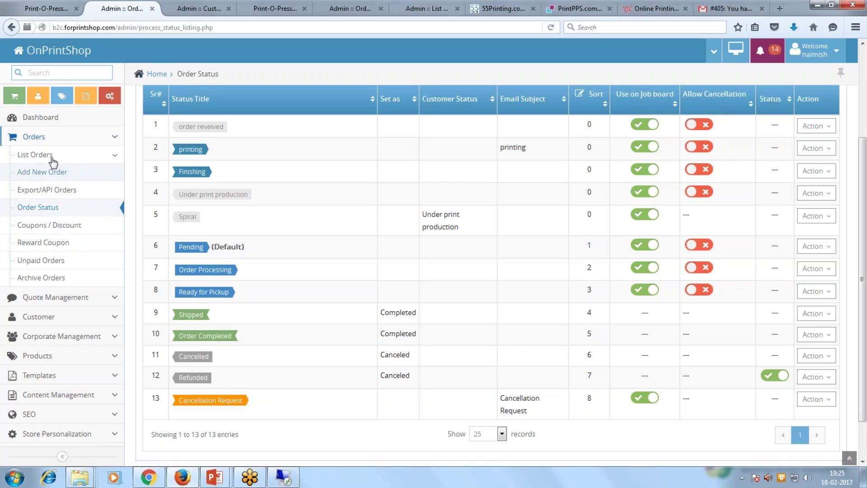
pyautogui.moveTo(177, 127); pyautogui.dragTo(227, 127)
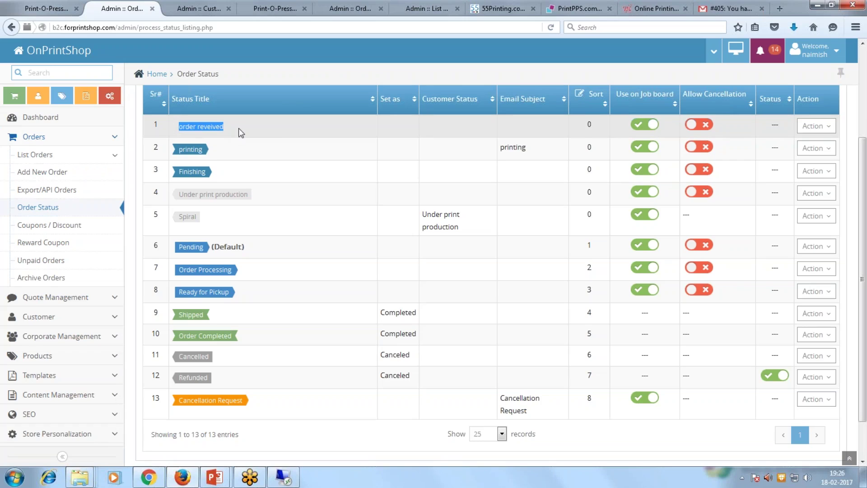
pyautogui.moveTo(179, 194); pyautogui.dragTo(248, 194)
pyautogui.scroll(-2, 48, 381)
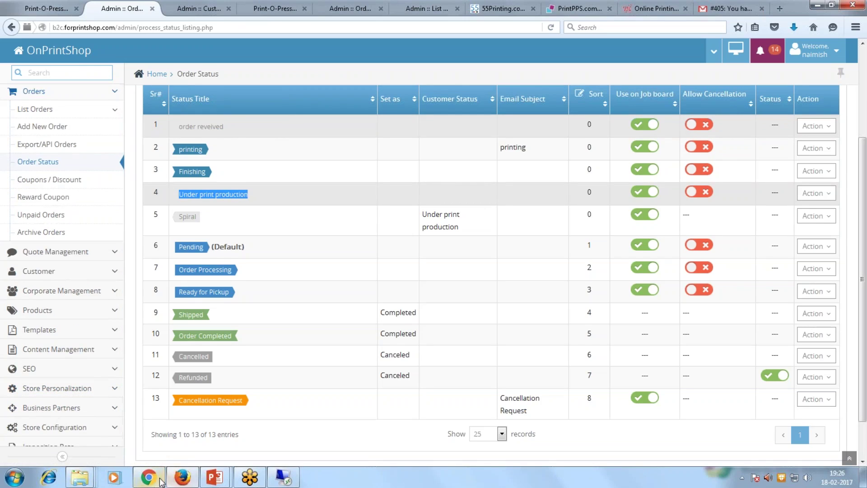
pyautogui.moveTo(158, 483)
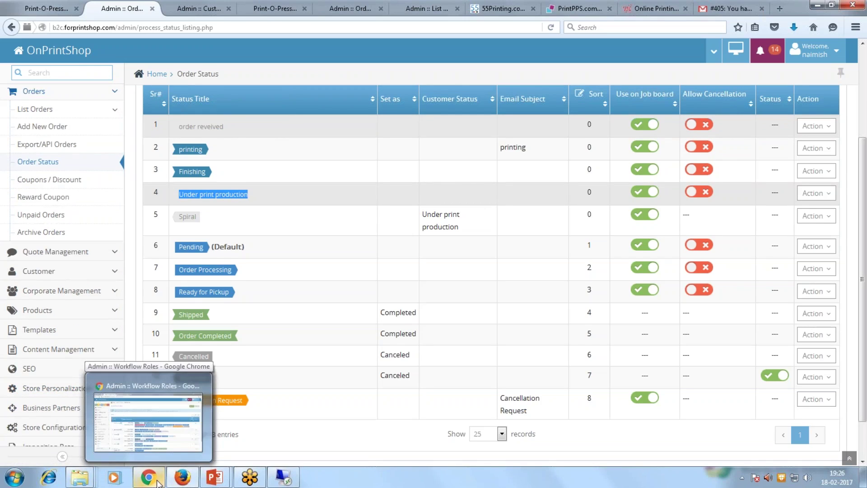
# Look over the Workflow Roles page, then open the Workflow Admin user list.
pyautogui.click(157, 483)
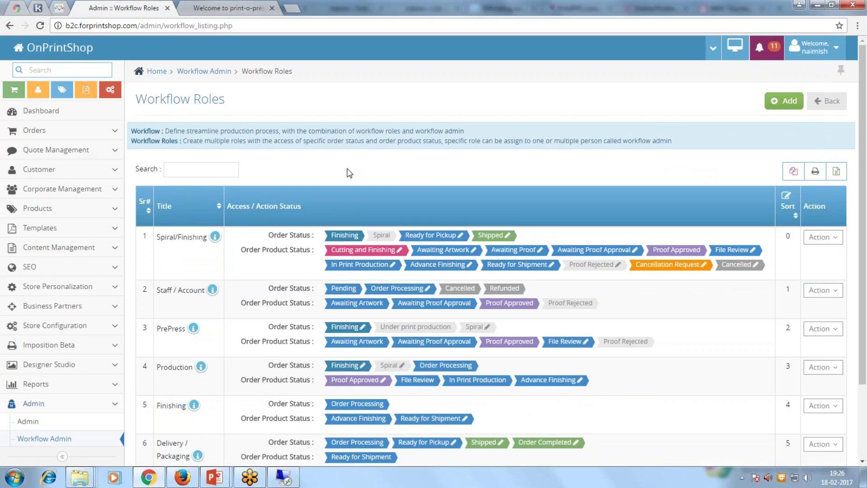
pyautogui.scroll(-2, 349, 173)
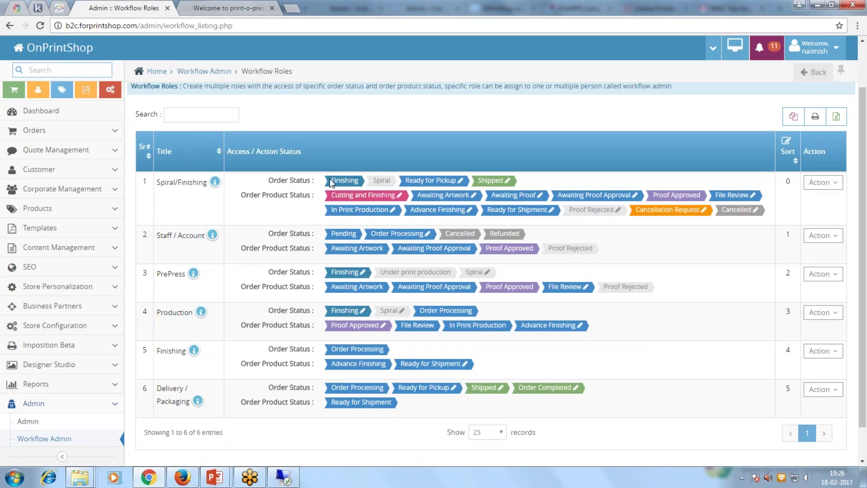
pyautogui.scroll(2, 248, 264)
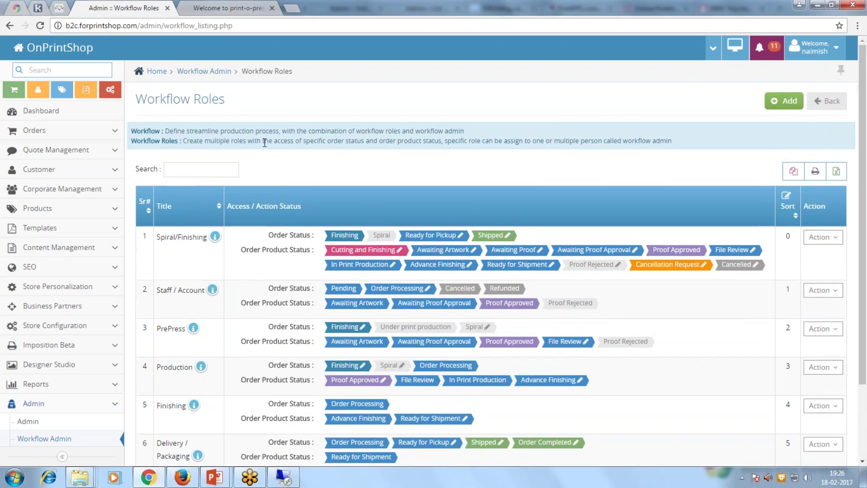
pyautogui.scroll(-2, 261, 285)
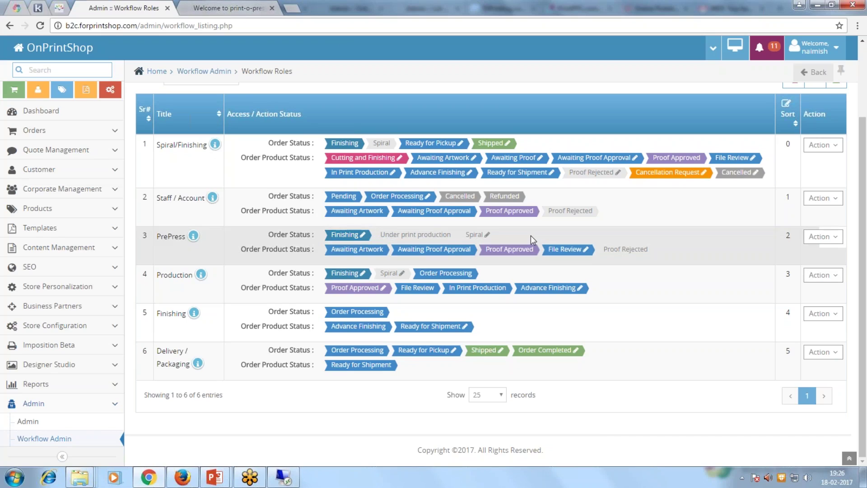
pyautogui.click(211, 12)
pyautogui.click(121, 6)
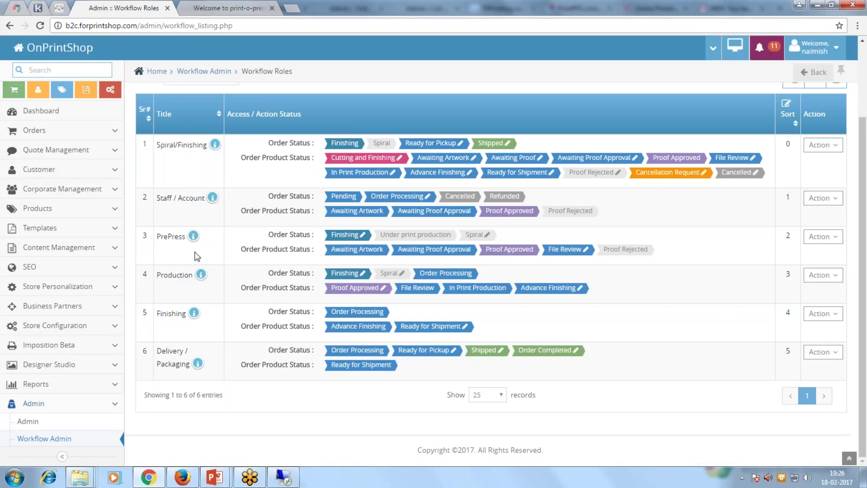
pyautogui.click(46, 440)
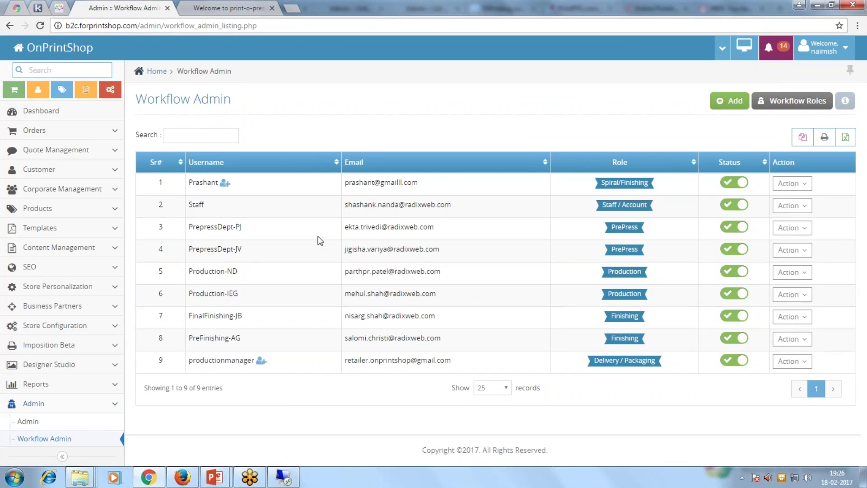
# Log in as the third-row PrePress workflow admin and scroll through its dashboard orders.
pyautogui.click(806, 229)
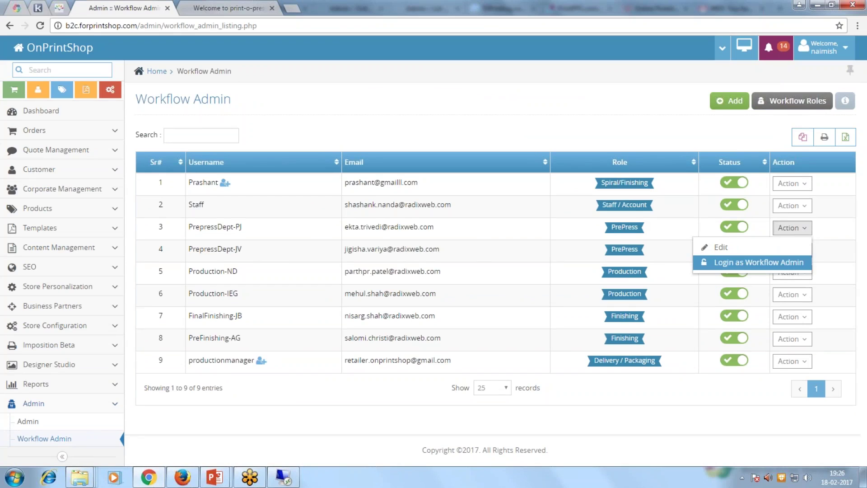
pyautogui.click(748, 262)
pyautogui.click(536, 95)
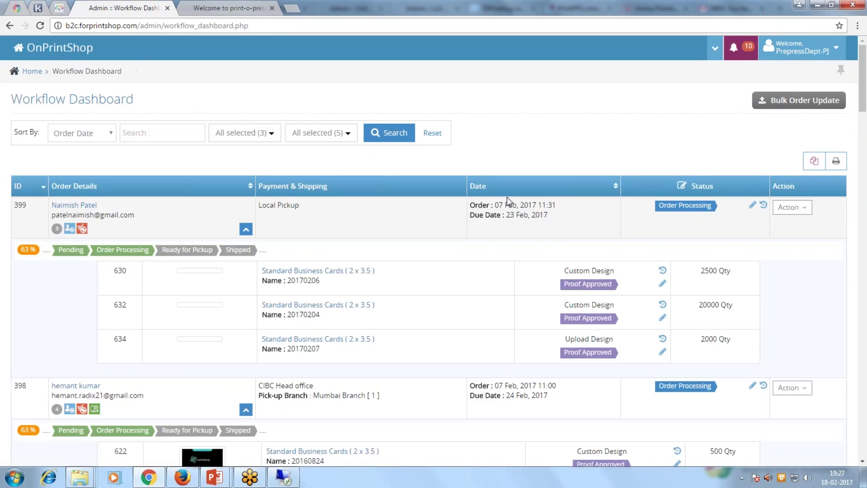
pyautogui.scroll(-1, 507, 197)
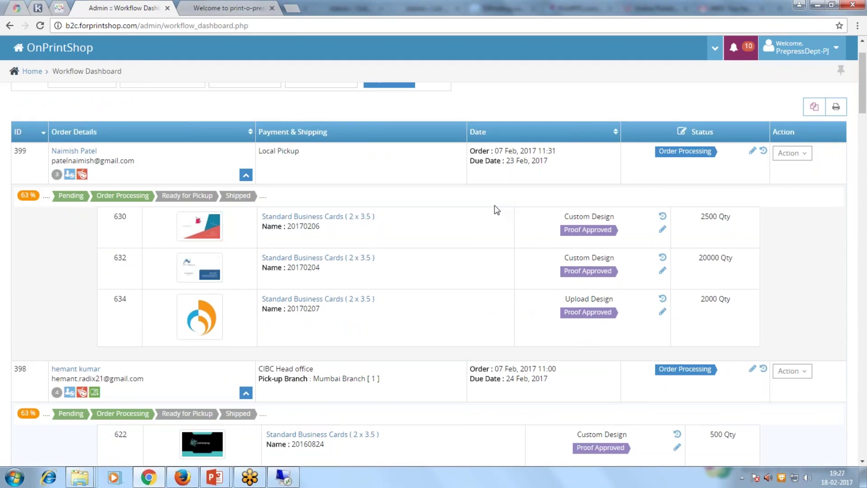
pyautogui.scroll(-3, 497, 209)
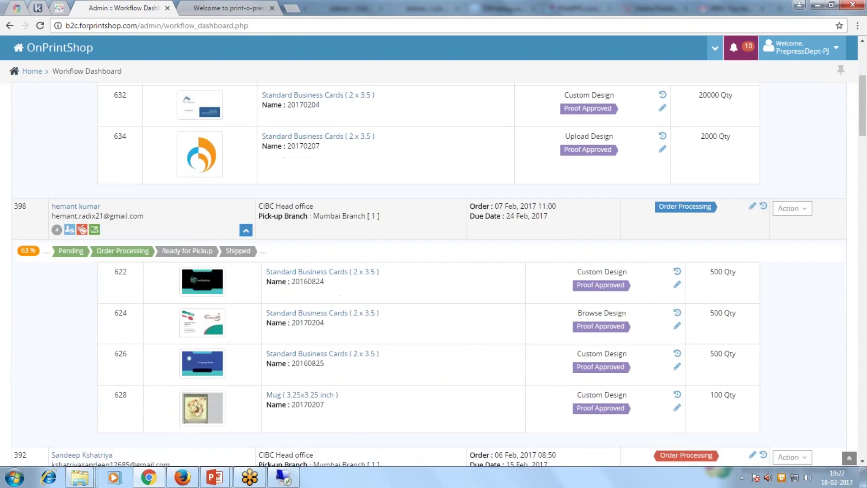
pyautogui.scroll(-1, 497, 209)
# Set order 399's status to Finishing and save.
pyautogui.scroll(-1, 497, 210)
pyautogui.scroll(4, 497, 209)
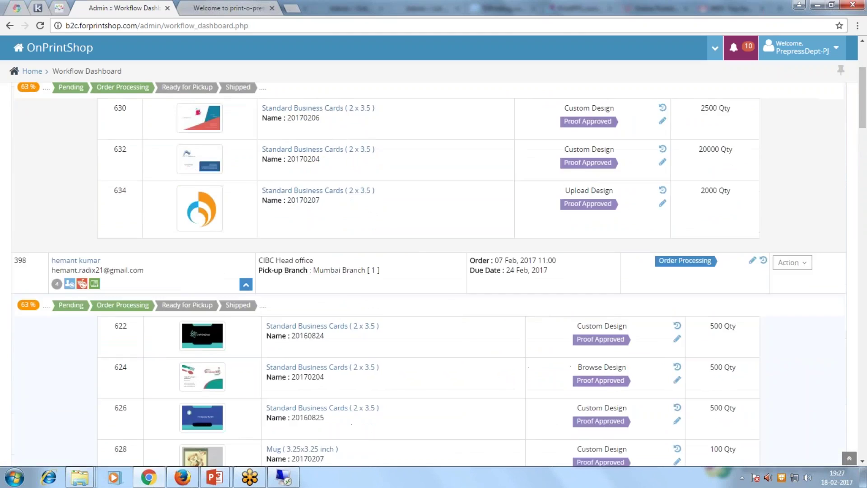
pyautogui.scroll(3, 497, 209)
pyautogui.click(753, 207)
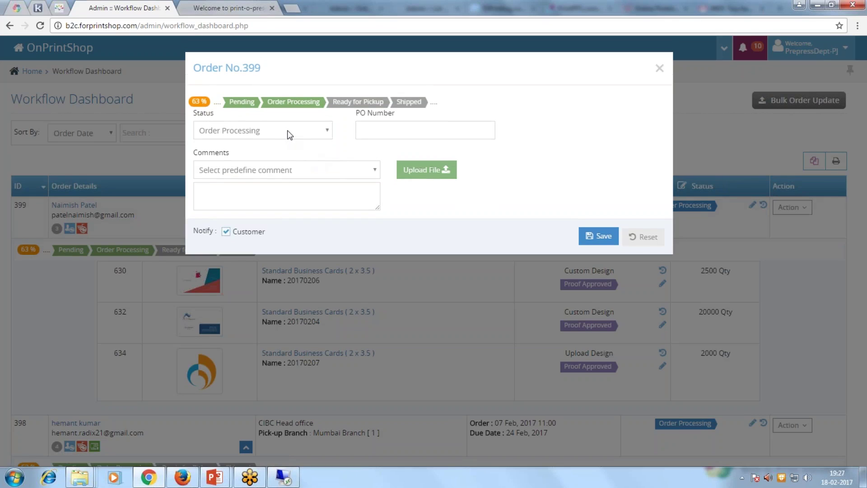
pyautogui.click(289, 135)
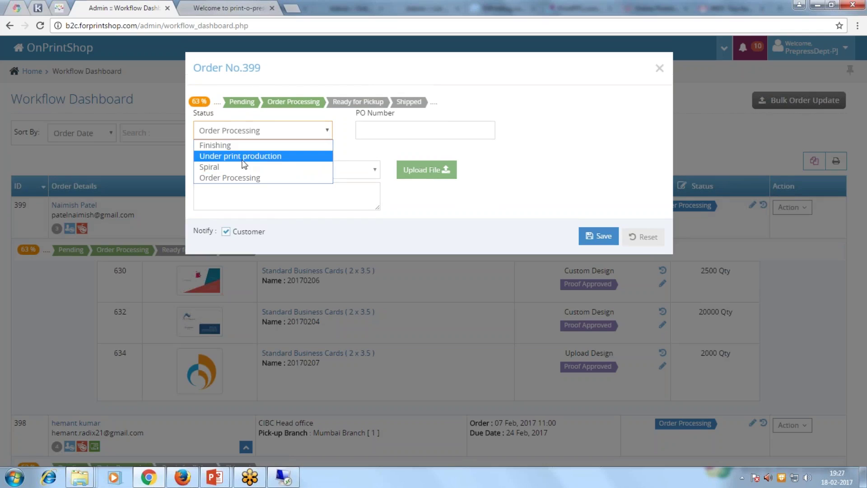
pyautogui.click(224, 145)
pyautogui.click(598, 235)
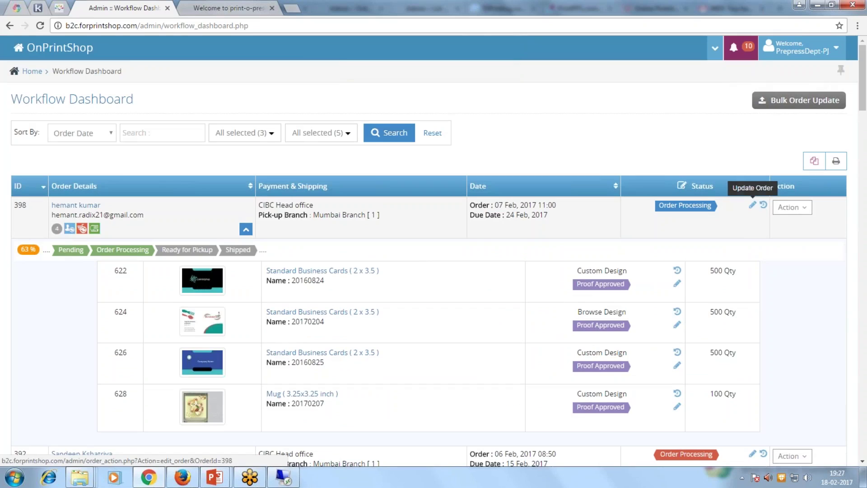
# Set order 398's status to Finishing, save, and log out of the workflow admin account.
pyautogui.click(752, 207)
pyautogui.click(271, 132)
pyautogui.click(244, 145)
pyautogui.click(598, 235)
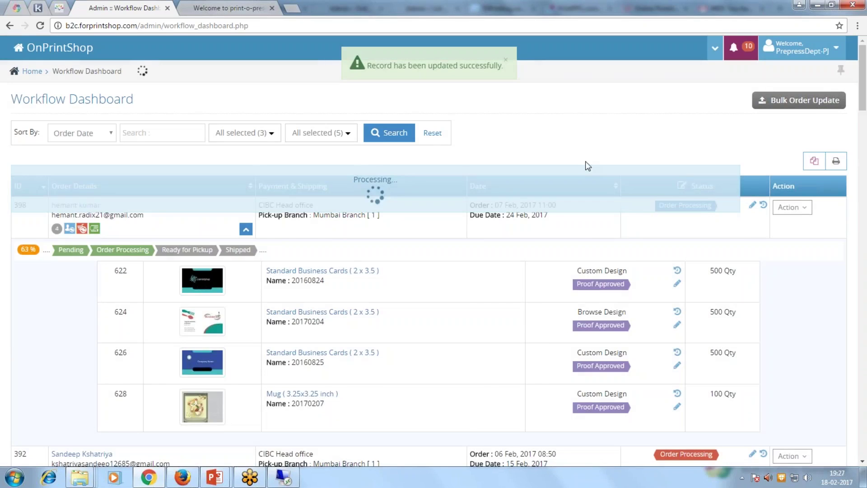
pyautogui.click(798, 49)
pyautogui.click(781, 92)
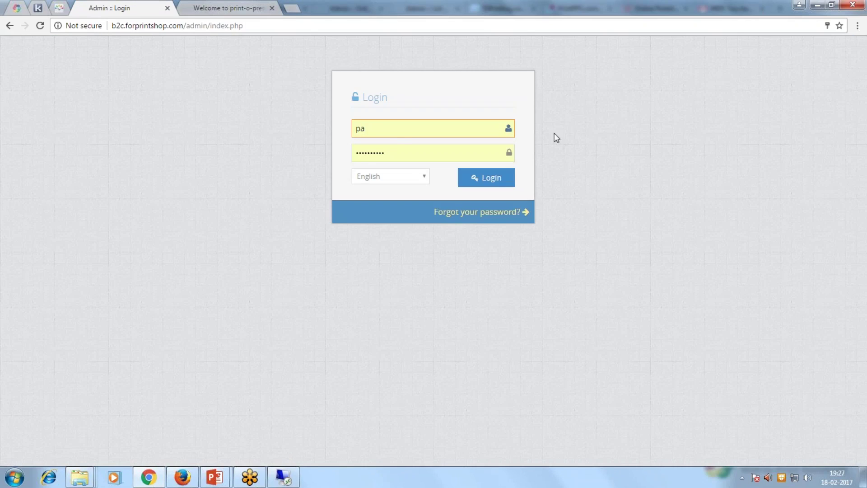
# Sign in to the admin panel with the saved admin username and password.
pyautogui.moveTo(391, 134); pyautogui.dragTo(292, 130)
pyautogui.write('naimish')
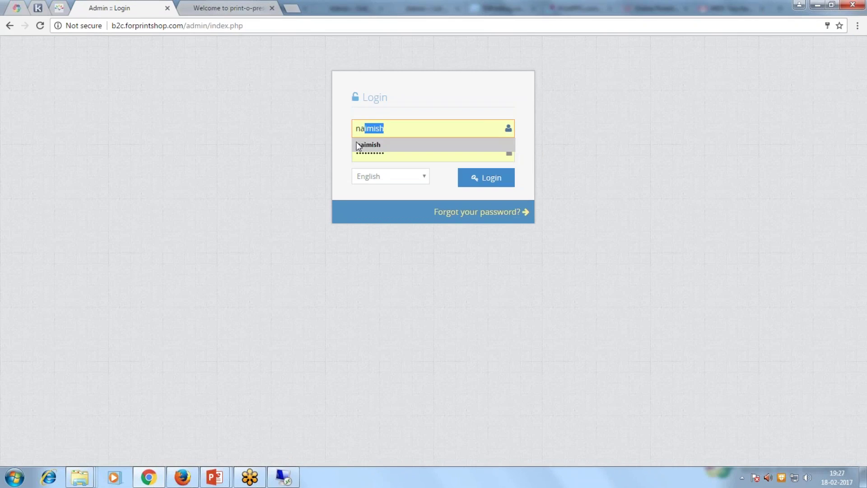
pyautogui.click(357, 143)
pyautogui.moveTo(395, 155); pyautogui.dragTo(294, 154)
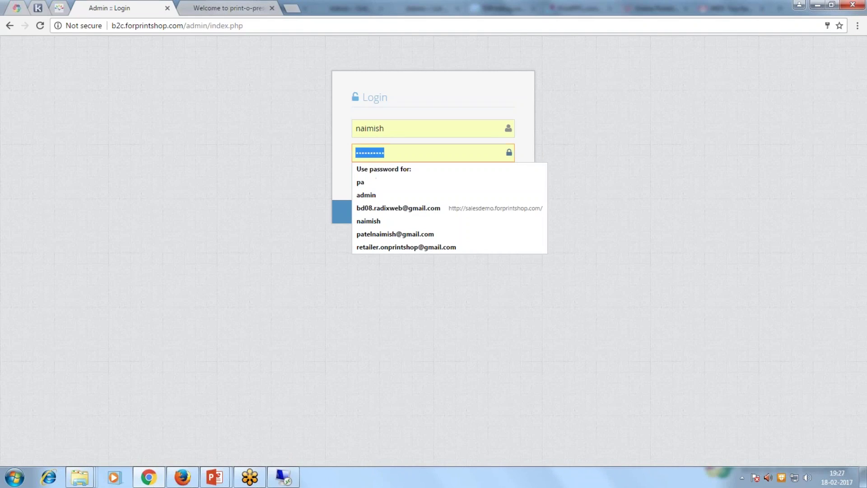
pyautogui.click(446, 204)
pyautogui.click(486, 178)
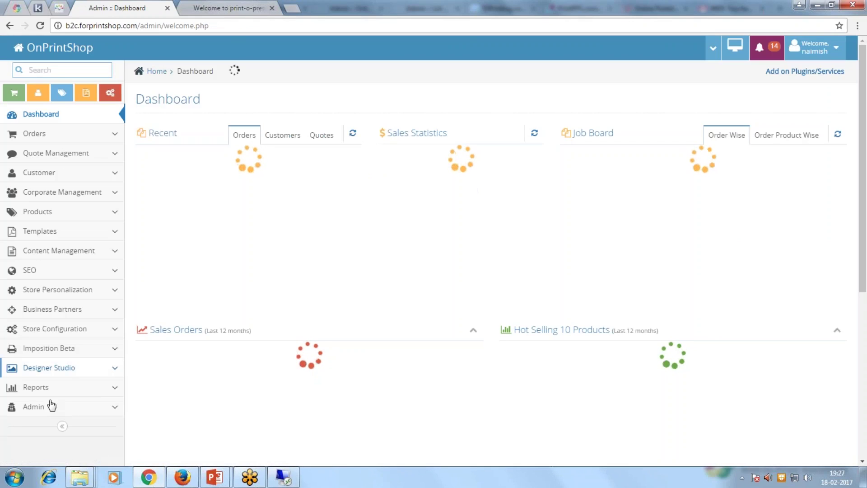
# From Admin > Workflow Admin, log in as the first-row Spiral/Finishing workflow admin.
pyautogui.click(50, 407)
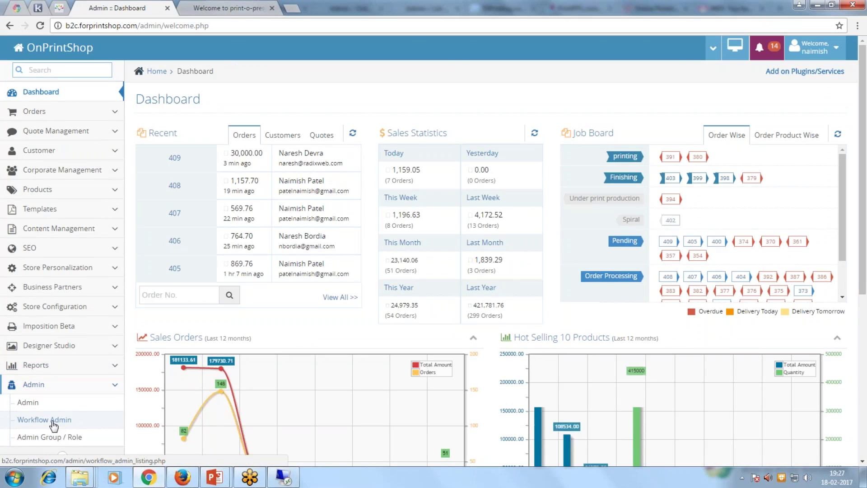
pyautogui.click(52, 421)
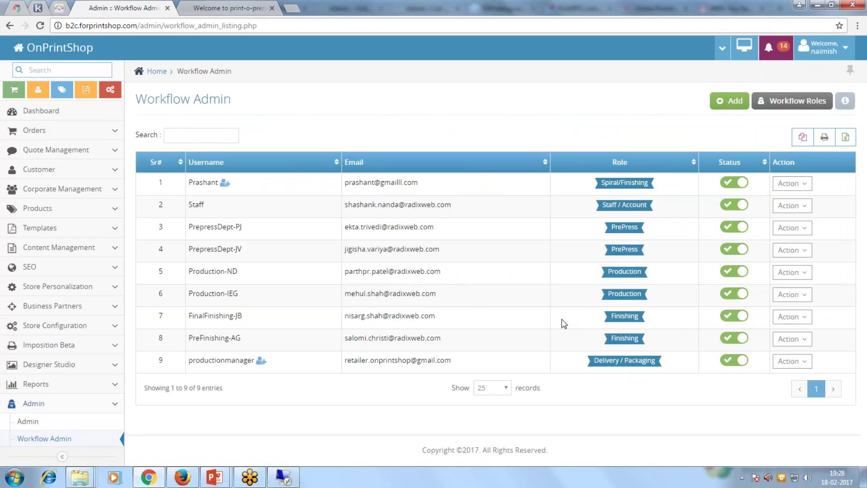
pyautogui.click(793, 185)
pyautogui.click(741, 217)
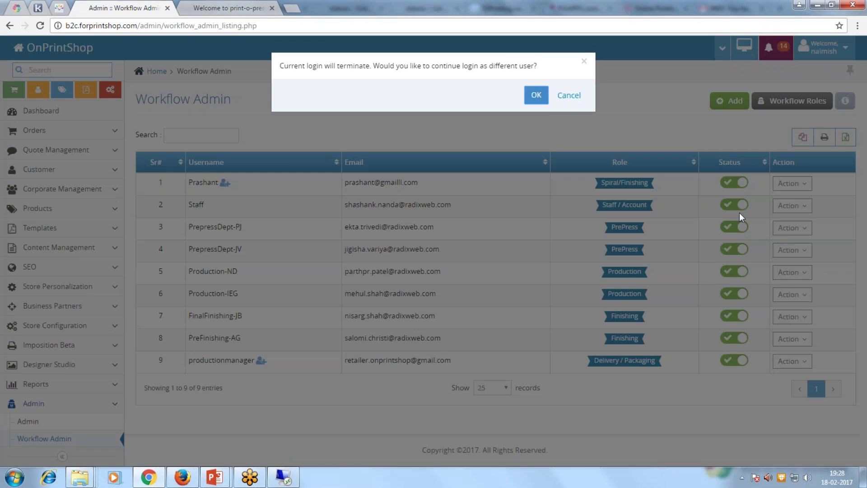
pyautogui.click(535, 97)
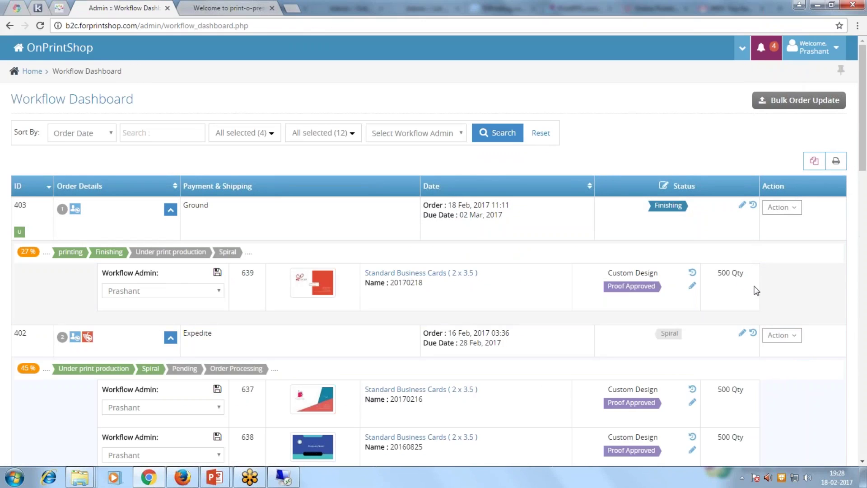
# Download order 403's production files as a MyOrders zip via its Action menu's Download File.
pyautogui.click(789, 210)
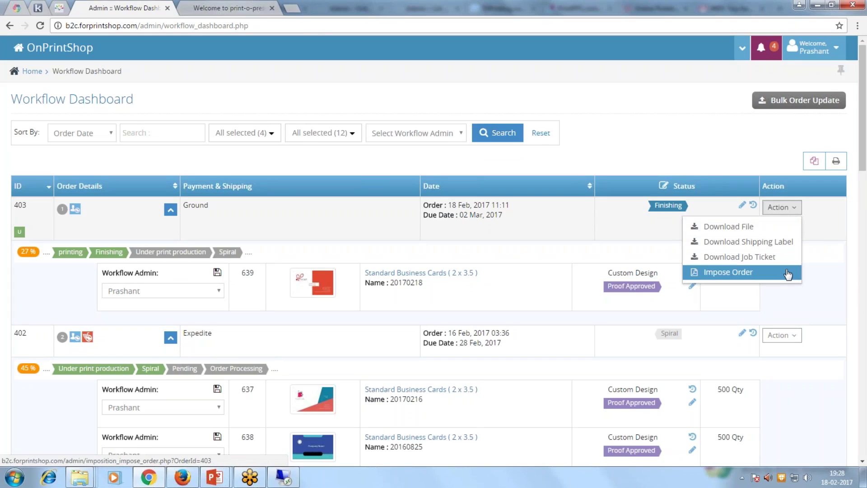
pyautogui.click(722, 150)
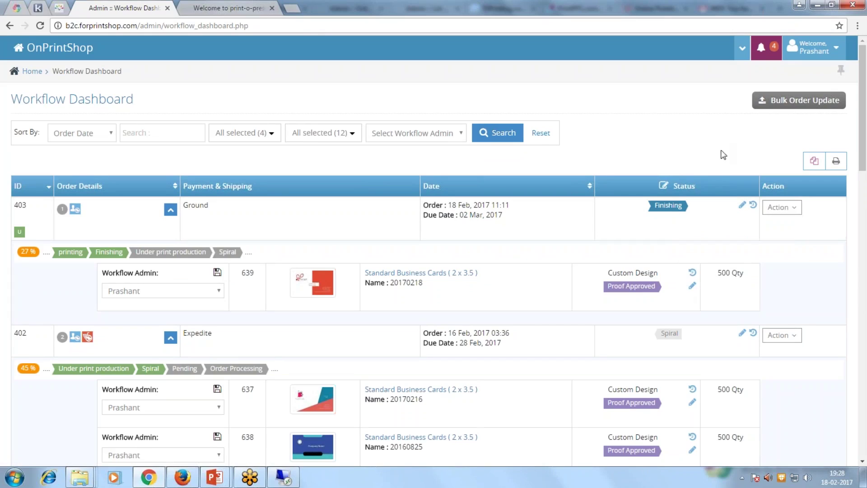
pyautogui.click(743, 206)
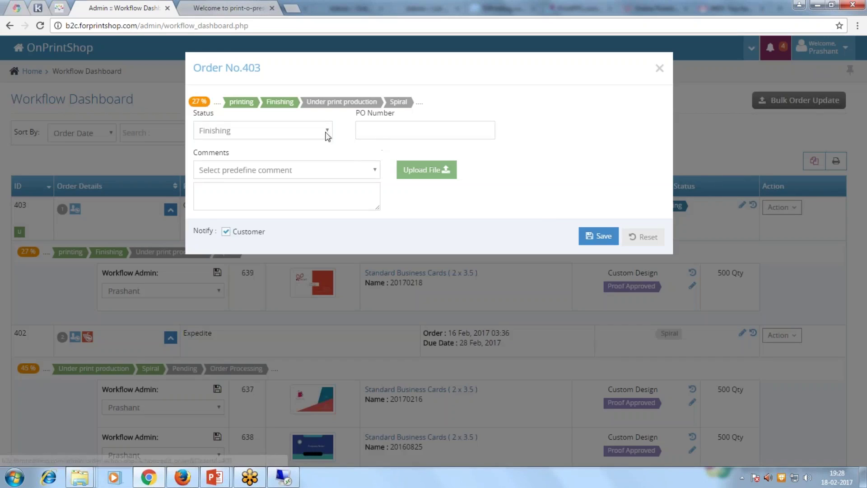
pyautogui.click(659, 67)
pyautogui.click(787, 207)
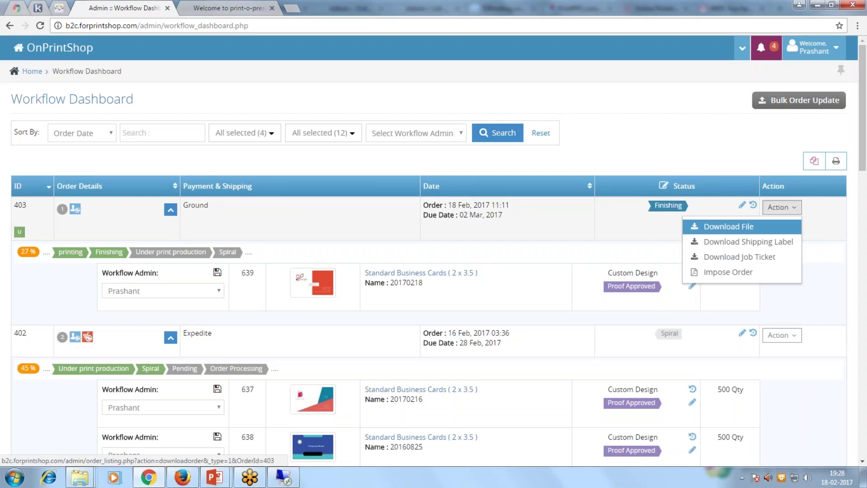
pyautogui.click(737, 228)
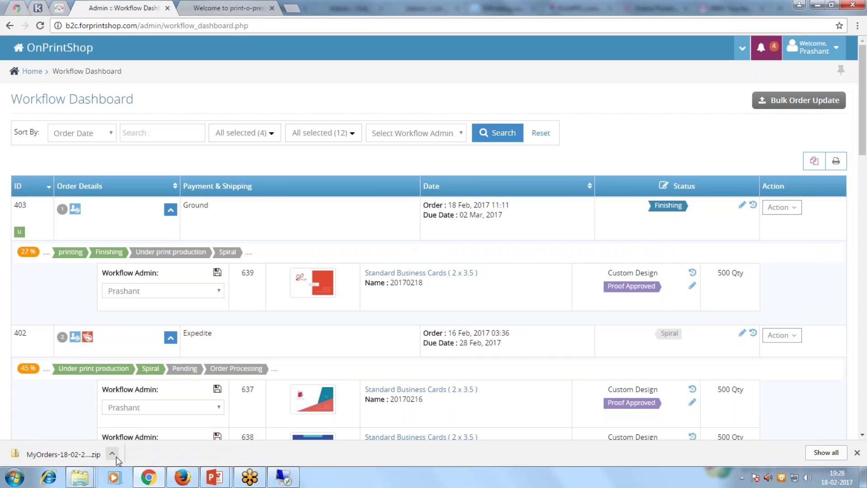
pyautogui.click(787, 214)
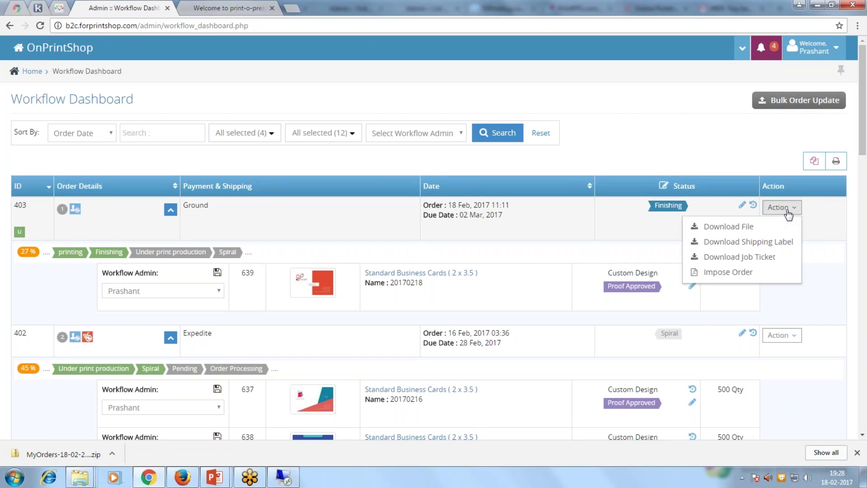
pyautogui.click(728, 168)
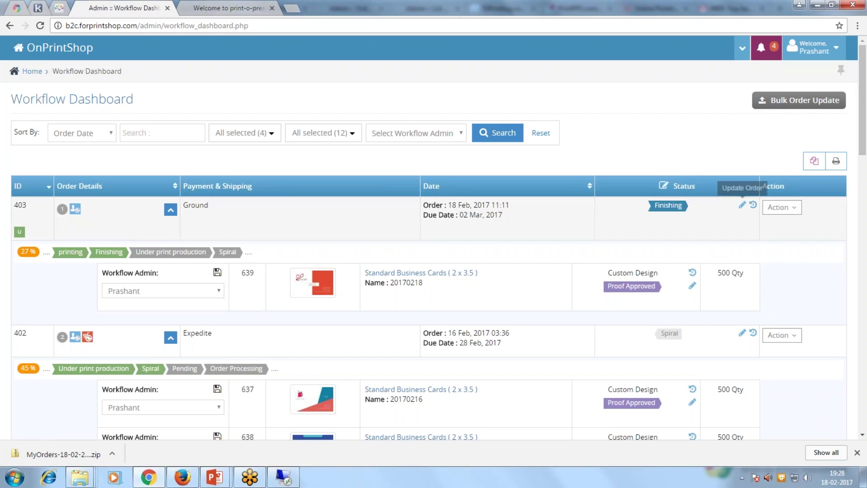
# Update orders 403 and 402 each to Ready for Pickup and save.
pyautogui.click(742, 205)
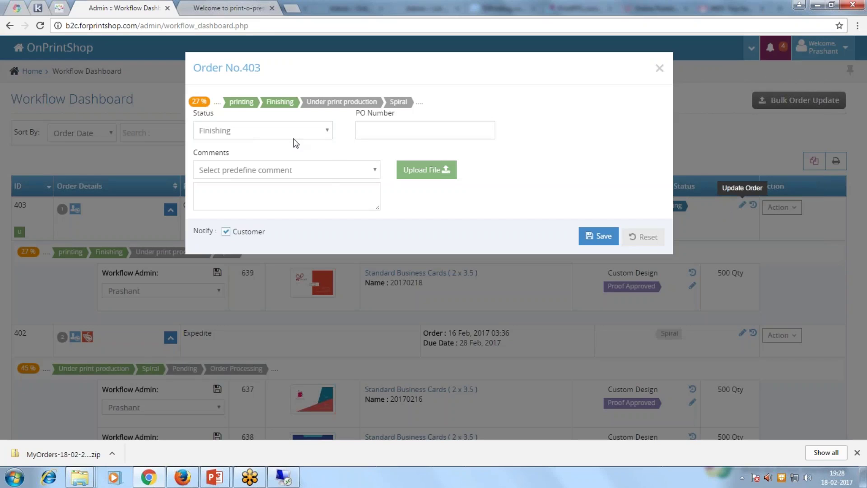
pyautogui.click(293, 137)
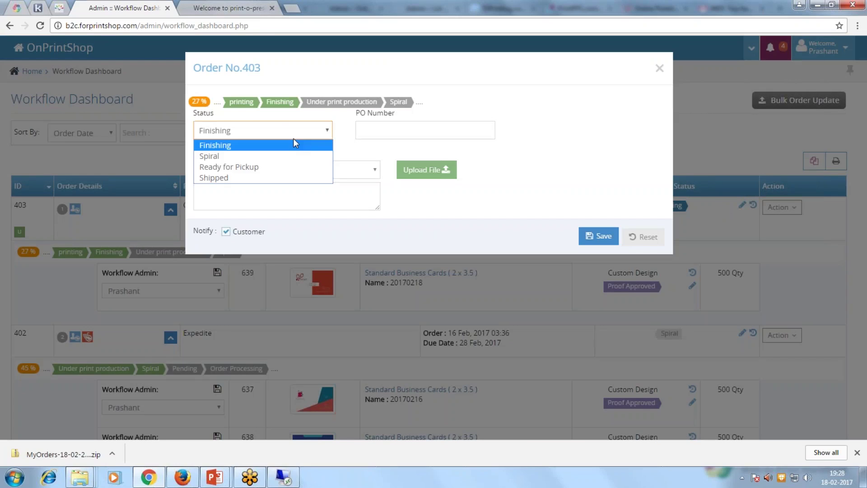
pyautogui.click(272, 168)
pyautogui.click(587, 240)
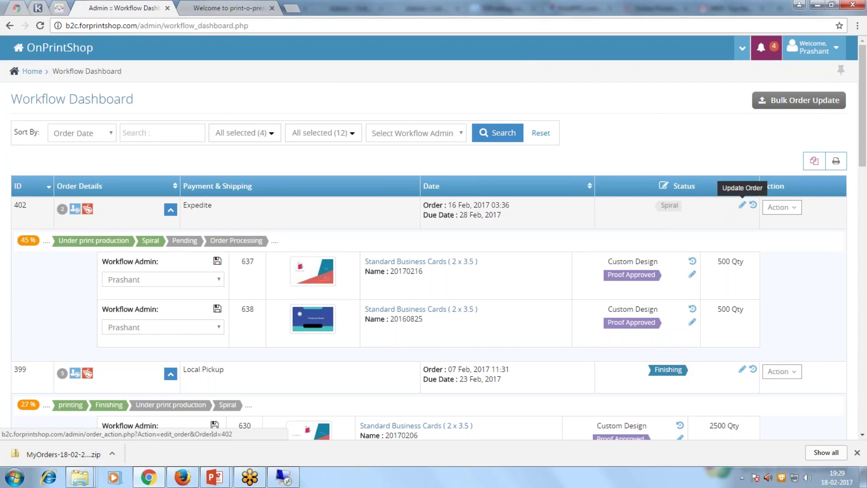
pyautogui.click(742, 205)
pyautogui.click(320, 130)
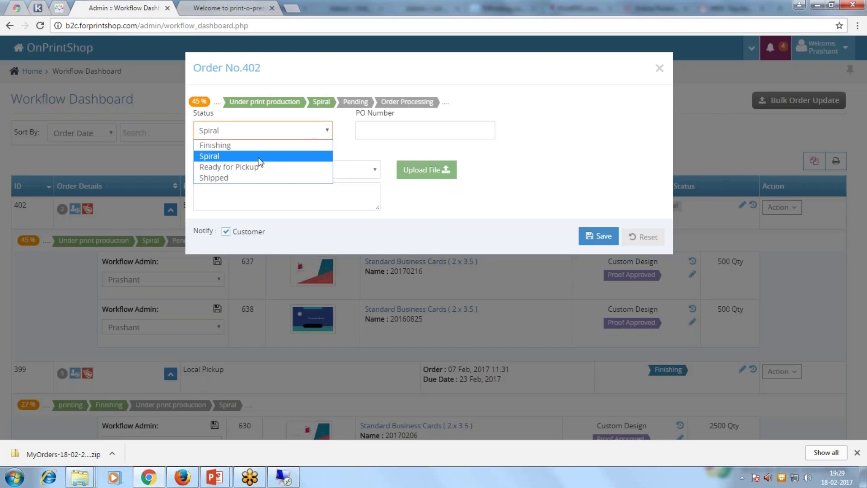
pyautogui.click(256, 167)
pyautogui.click(599, 236)
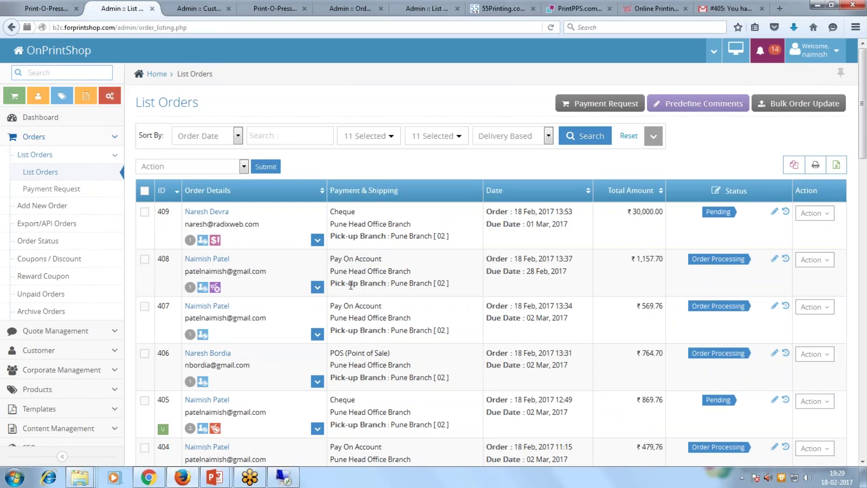
# Open the full order list and expand order 403 to show its stages and items.
pyautogui.click(48, 171)
pyautogui.scroll(-3, 342, 177)
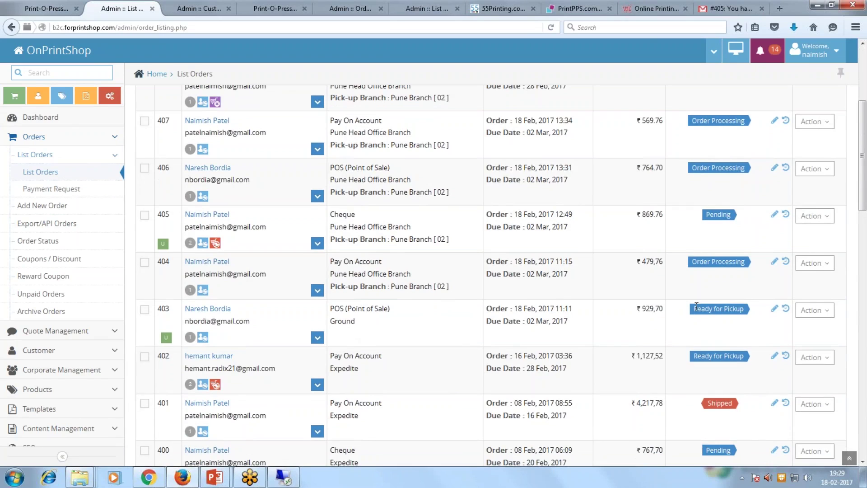
pyautogui.moveTo(737, 309); pyautogui.dragTo(697, 309)
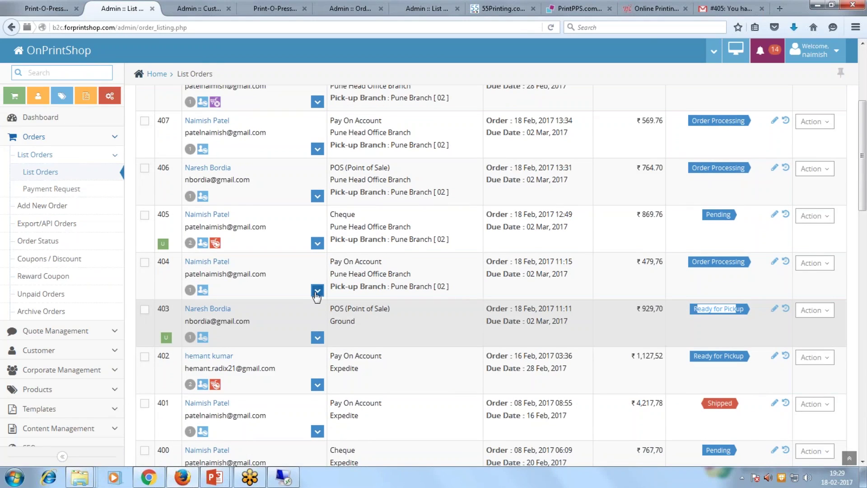
pyautogui.click(317, 337)
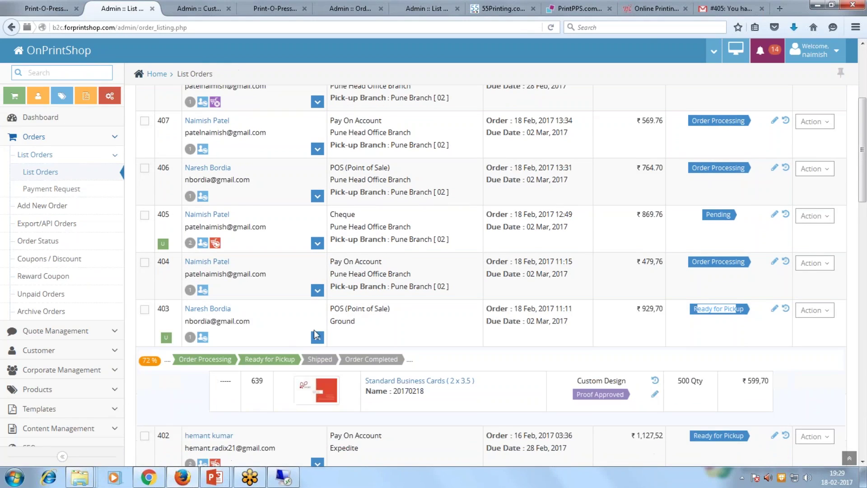
# Expand order 408 to show its 63% workflow progress and Proof Approved Envelopes line.
pyautogui.scroll(-3, 315, 335)
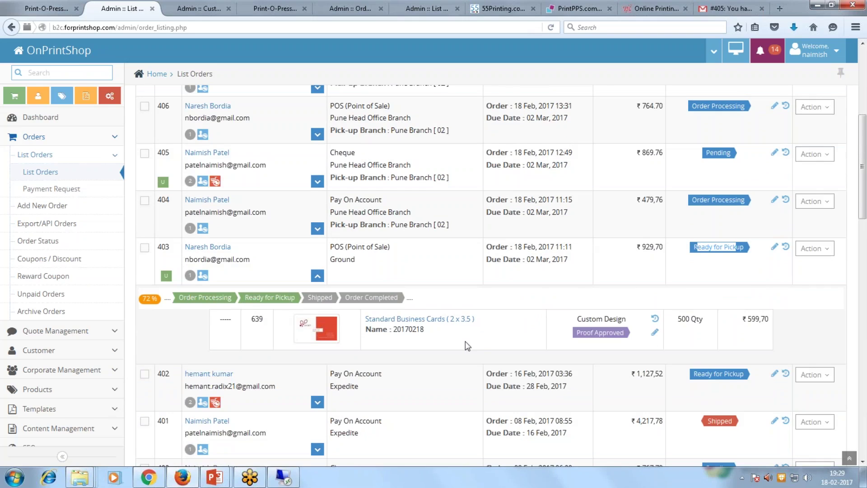
pyautogui.scroll(5, 465, 340)
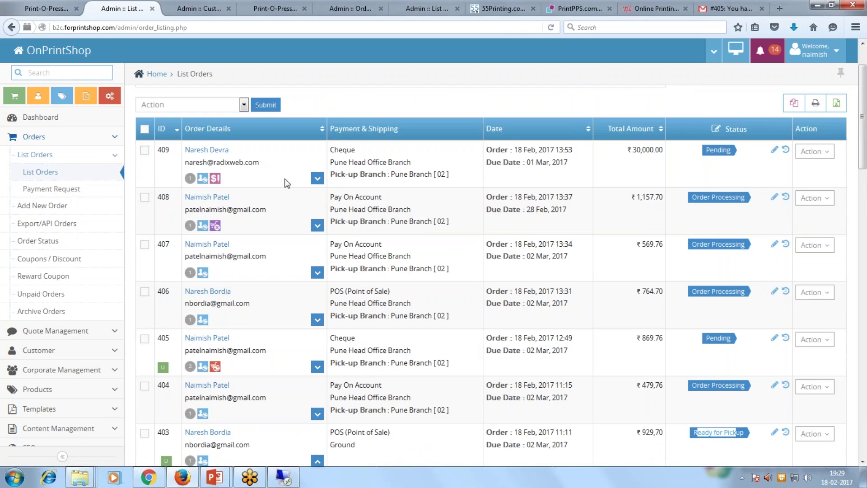
pyautogui.click(317, 225)
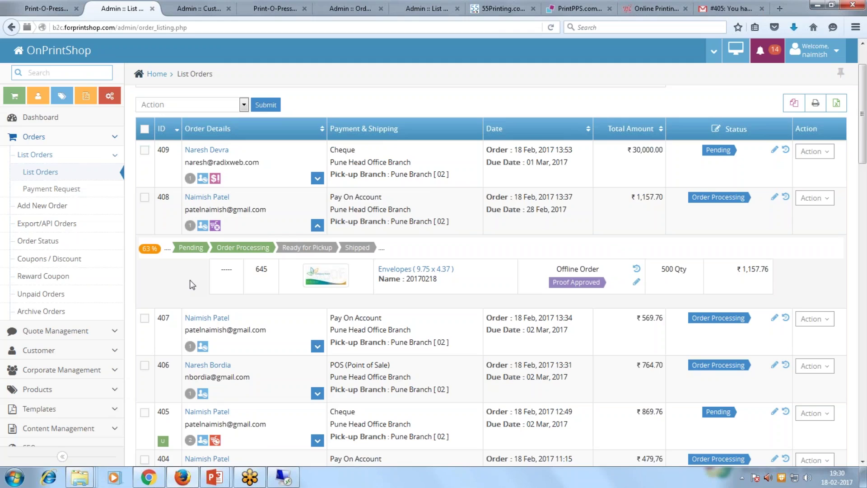
# Highlight order 408's due date in the order list, then clear the highlight.
pyautogui.scroll(-1, 126, 305)
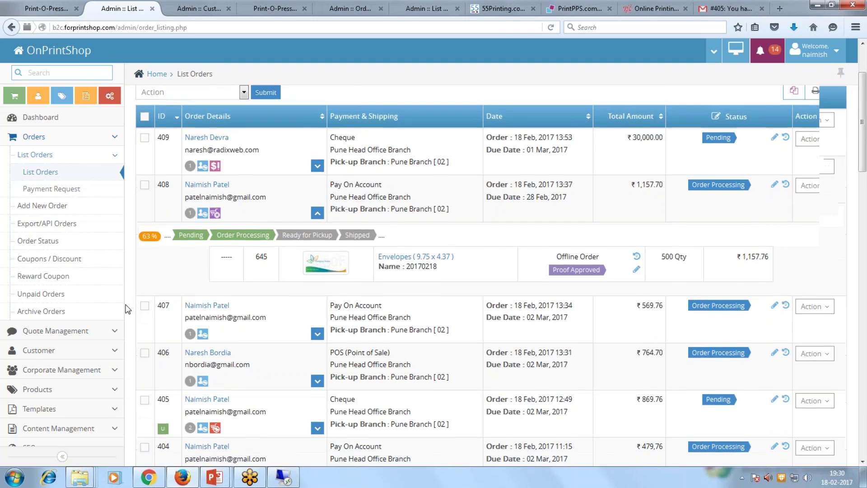
pyautogui.scroll(-2, 126, 307)
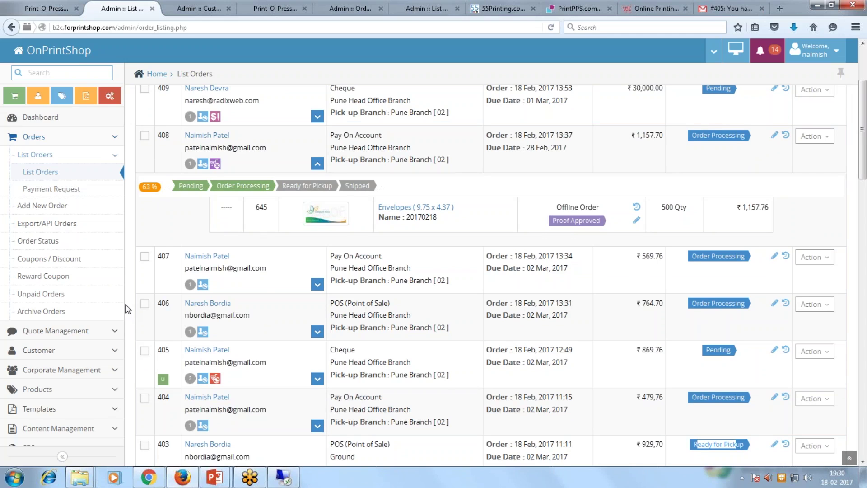
pyautogui.scroll(-3, 129, 310)
pyautogui.scroll(6, 128, 310)
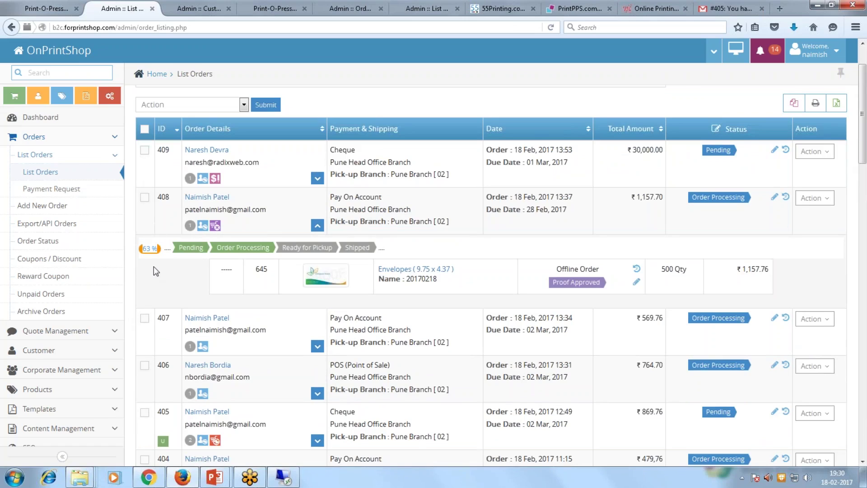
pyautogui.moveTo(526, 209); pyautogui.dragTo(566, 212)
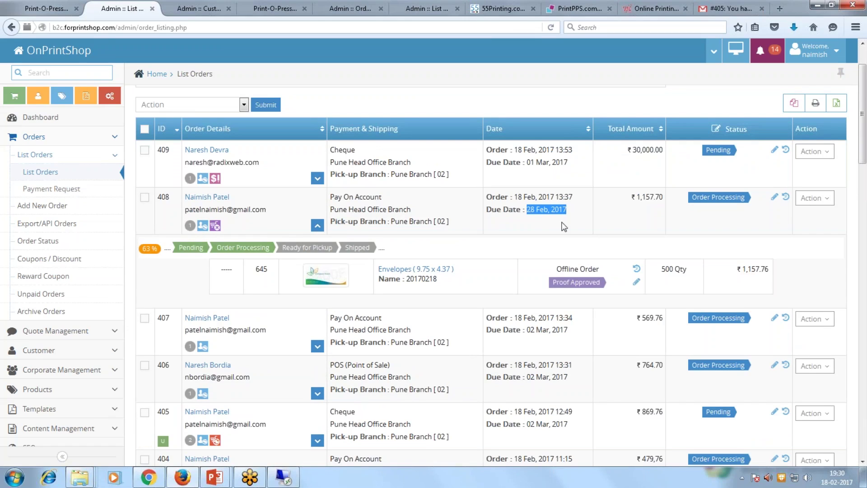
pyautogui.click(567, 228)
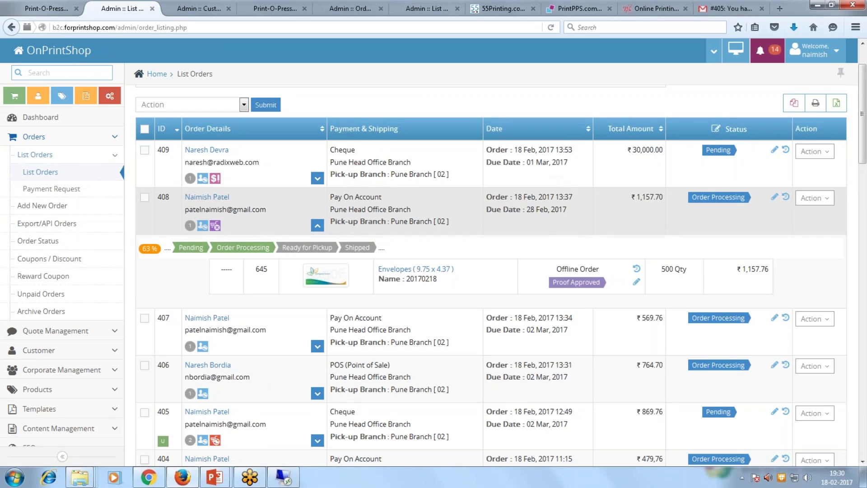
# Point out order 409's due date and Pending status, then resume the PowerPoint slideshow.
pyautogui.moveTo(486, 162); pyautogui.dragTo(568, 163)
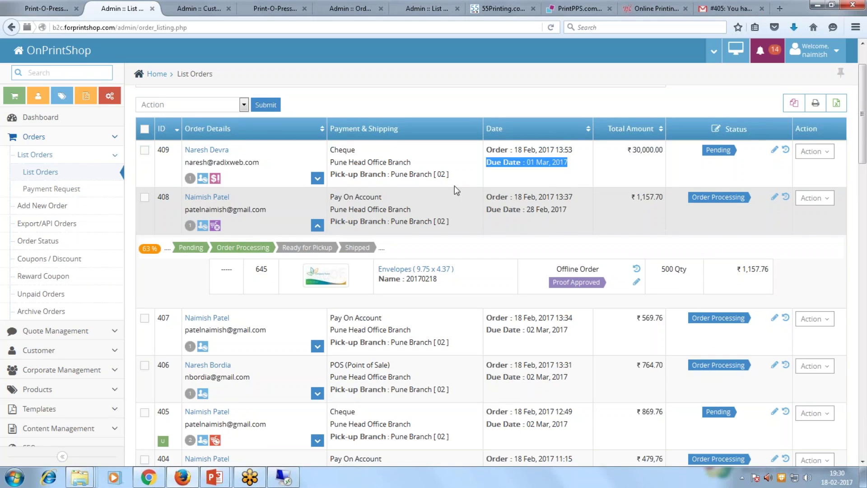
pyautogui.click(707, 155)
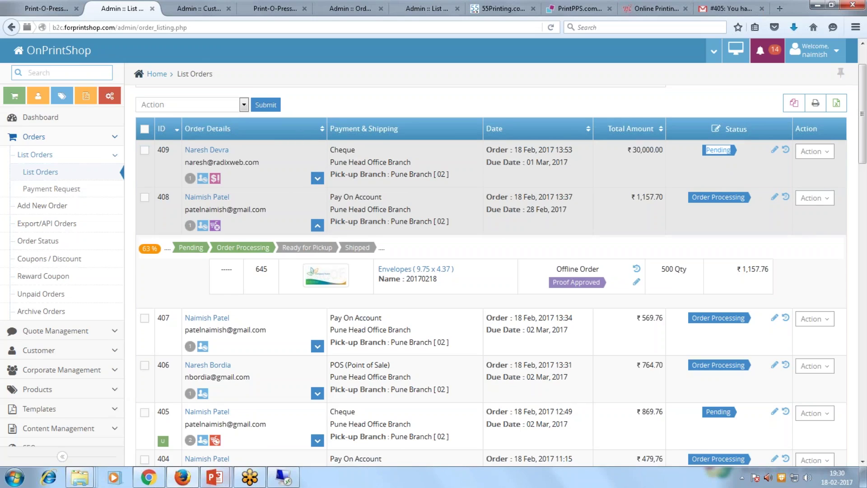
pyautogui.moveTo(222, 483)
pyautogui.click(259, 399)
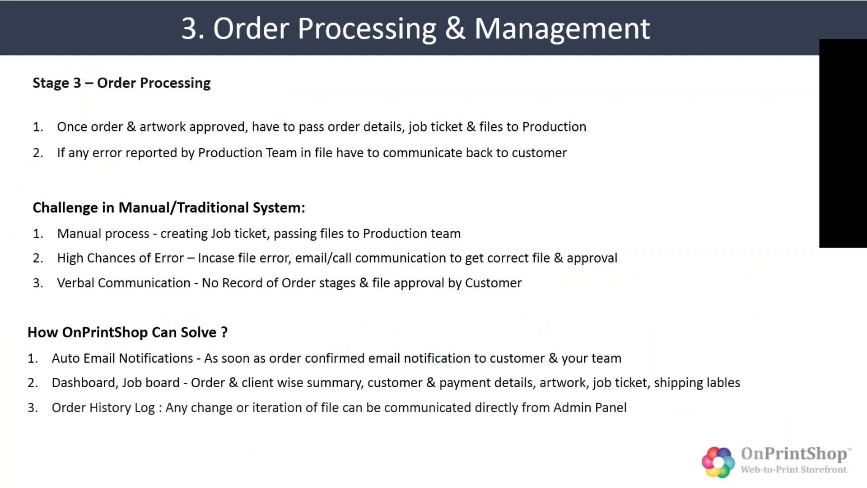
# Advance to slide 4, Order Updates & Delivery, and reveal its two manual-system challenges.
pyautogui.press('Right')
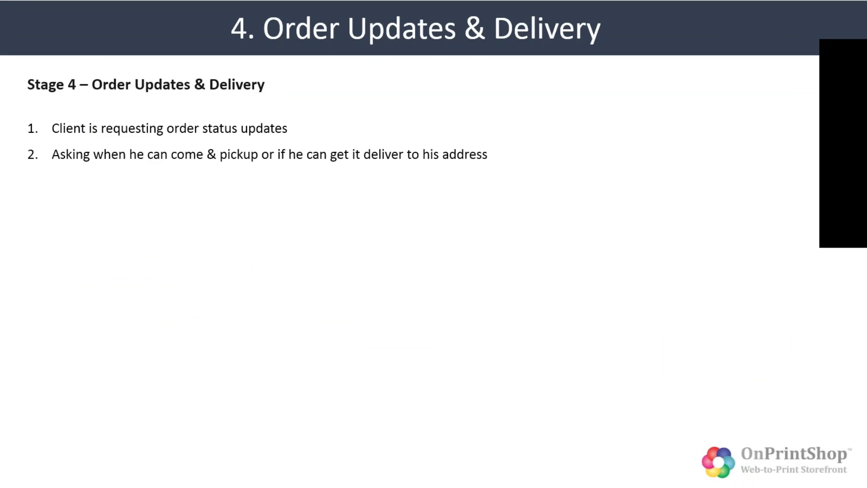
pyautogui.press('Right')
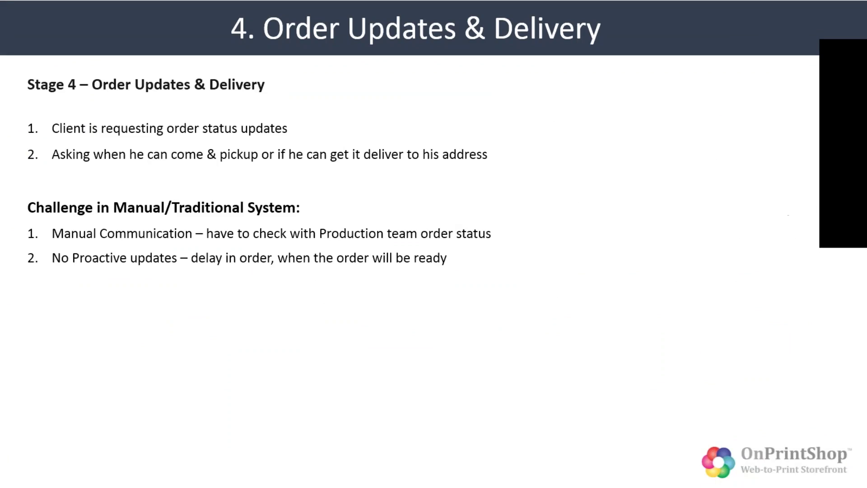
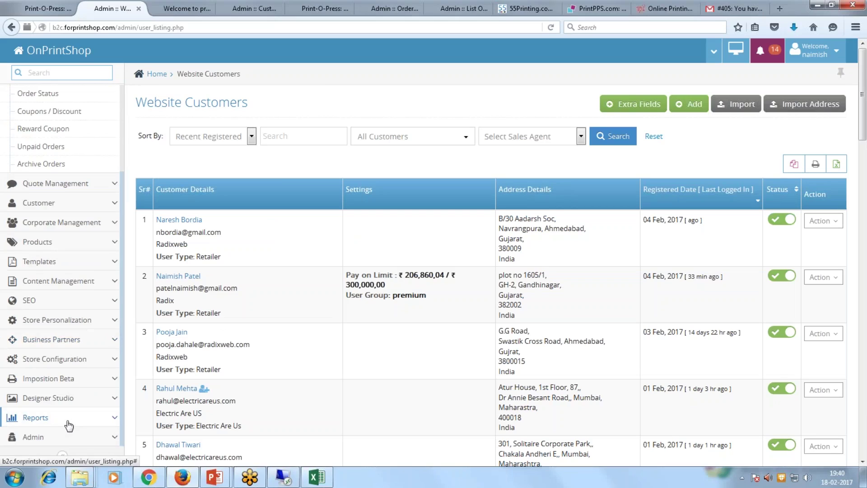
# Generate the daily Sales Order Summary report for Last Year, 2016-01-01 to 2016-12-30.
pyautogui.click(67, 423)
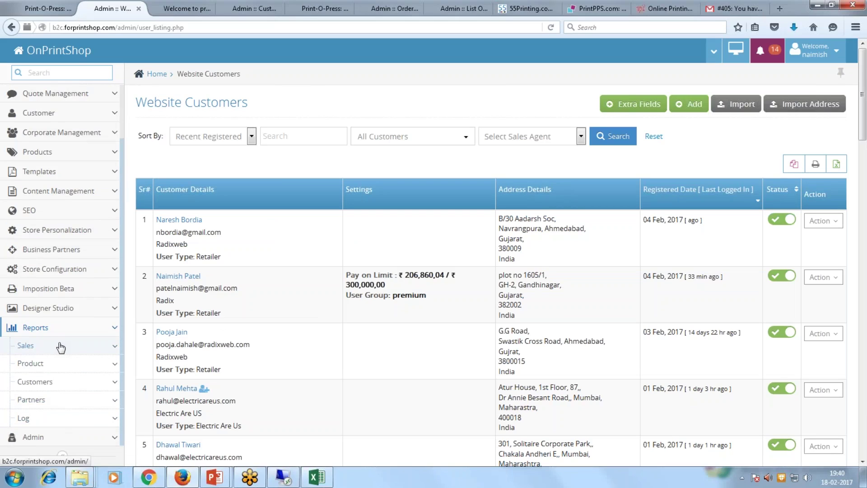
pyautogui.click(58, 345)
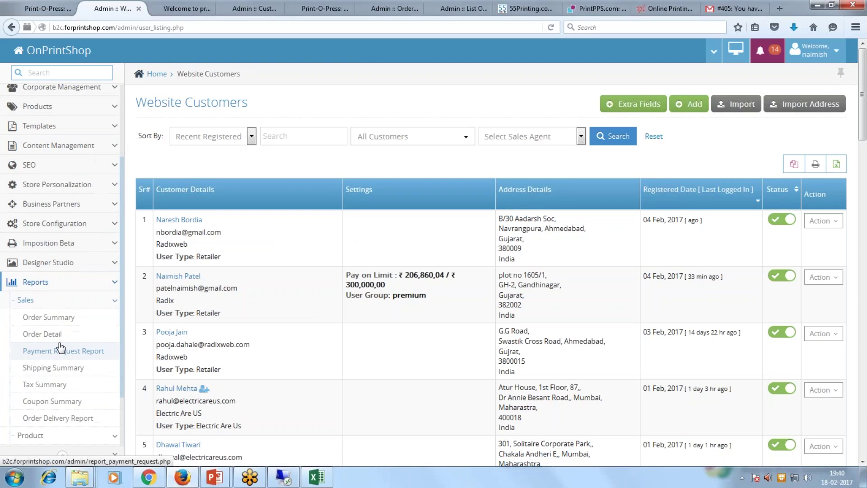
pyautogui.click(67, 318)
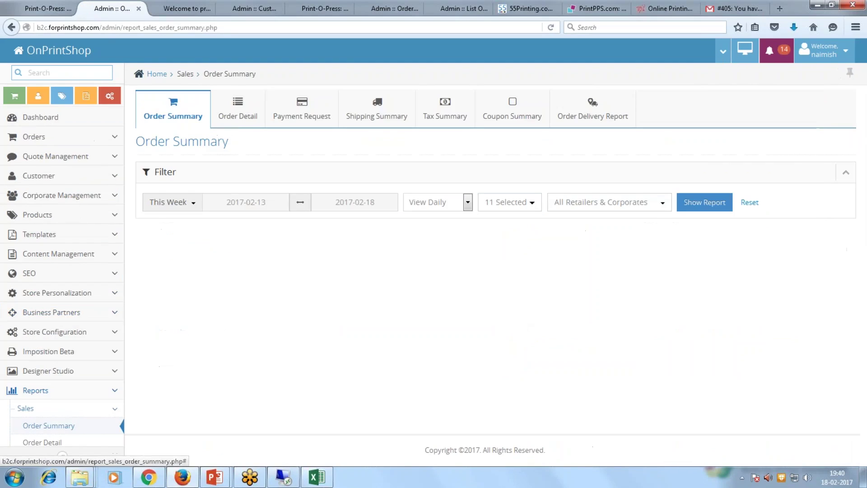
pyautogui.click(169, 202)
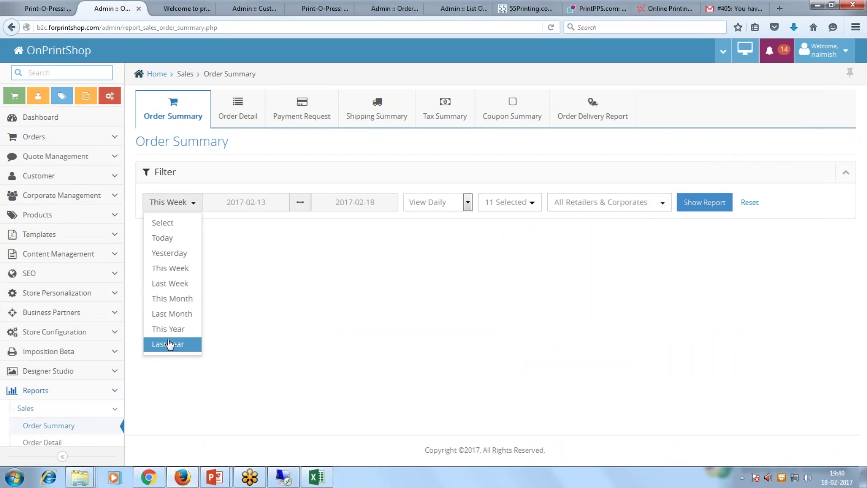
pyautogui.click(170, 344)
pyautogui.click(466, 203)
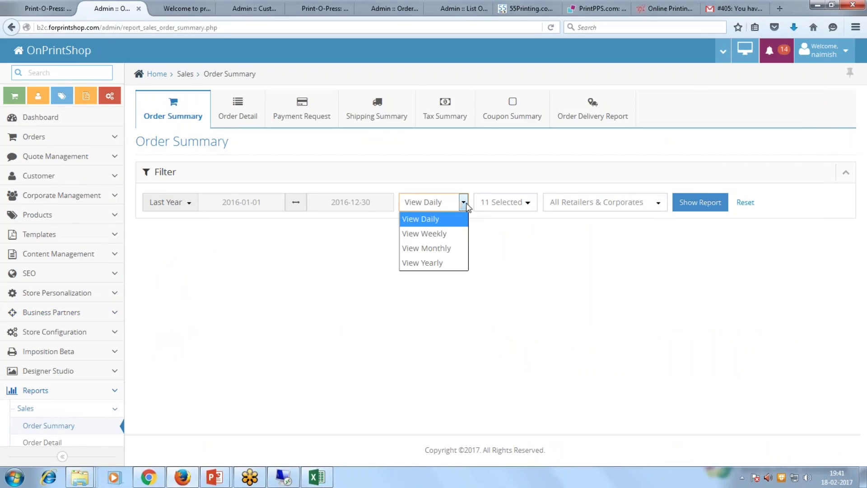
pyautogui.click(425, 216)
pyautogui.click(700, 203)
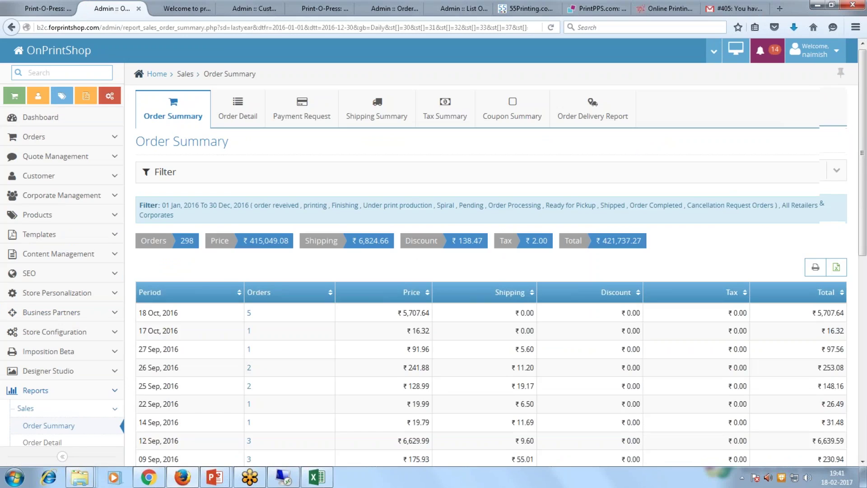
# Scroll the report, highlighting the ₹5,707.64 total for 18 Oct and ₹12,498.00 for 11 Aug.
pyautogui.scroll(-2, 497, 270)
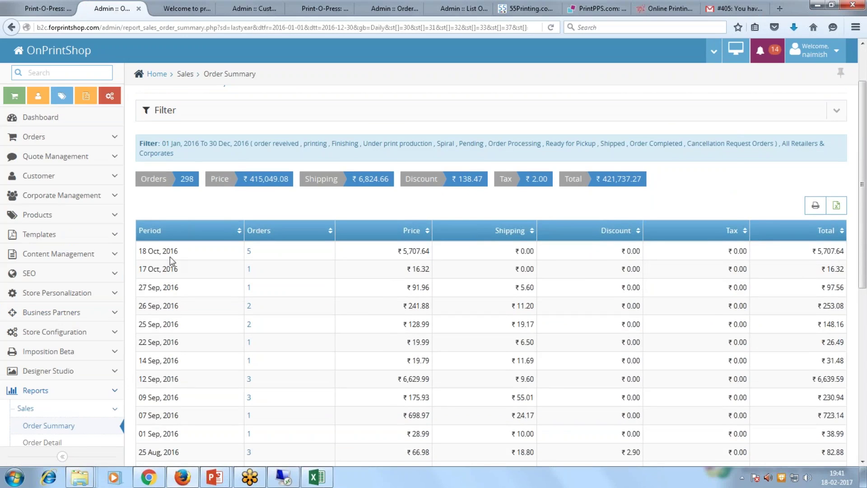
pyautogui.moveTo(397, 252); pyautogui.dragTo(436, 256)
pyautogui.scroll(-2, 470, 284)
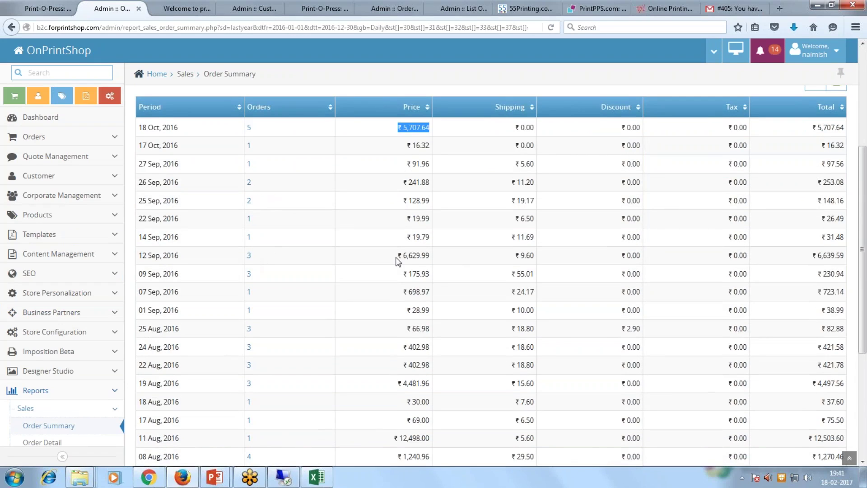
pyautogui.scroll(-2, 343, 326)
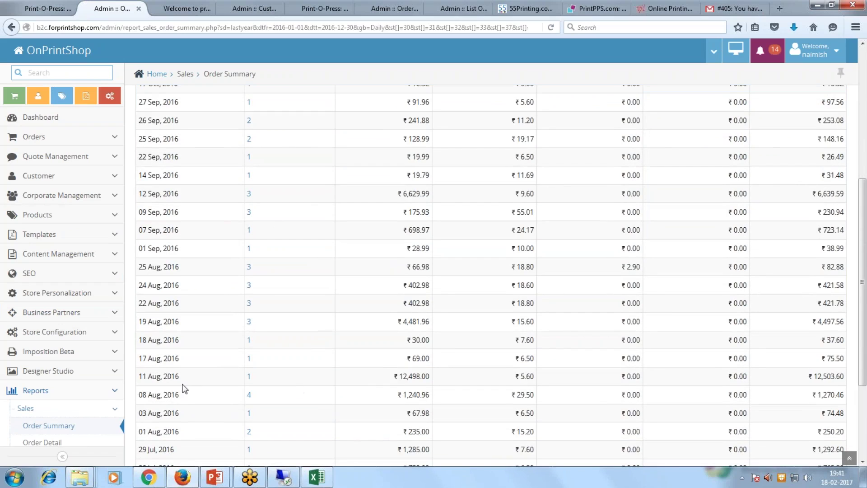
pyautogui.moveTo(396, 378); pyautogui.dragTo(448, 384)
pyautogui.scroll(-4, 447, 382)
pyautogui.scroll(12, 447, 382)
# Export the Order Summary to Order_Summary.xls, then cancel the open dialog.
pyautogui.click(835, 271)
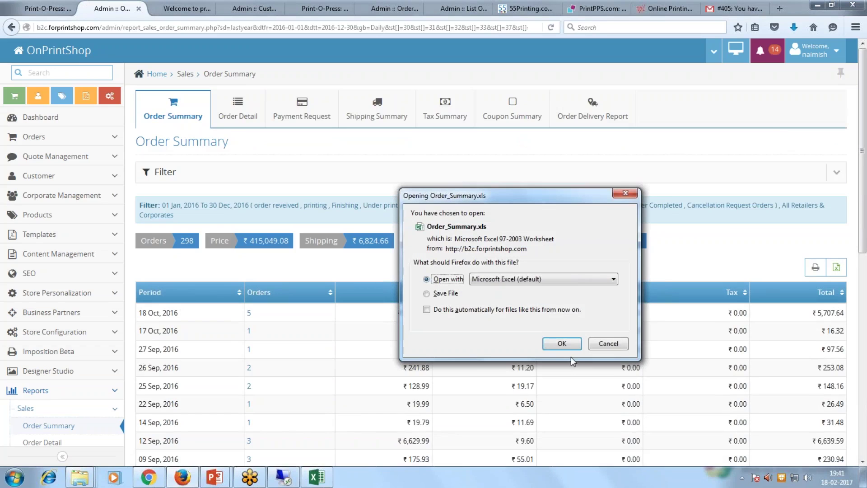
pyautogui.click(608, 344)
pyautogui.scroll(-2, 50, 373)
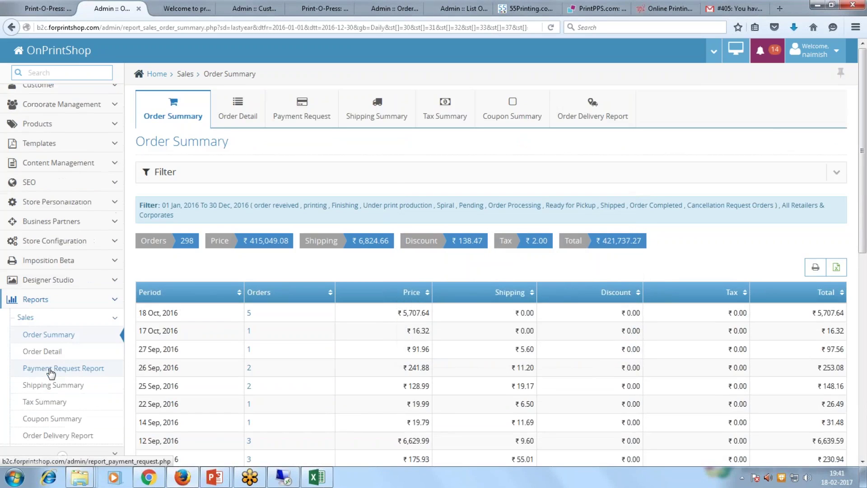
# Open the Product Sales report under Reports > Product.
pyautogui.scroll(-1, 60, 383)
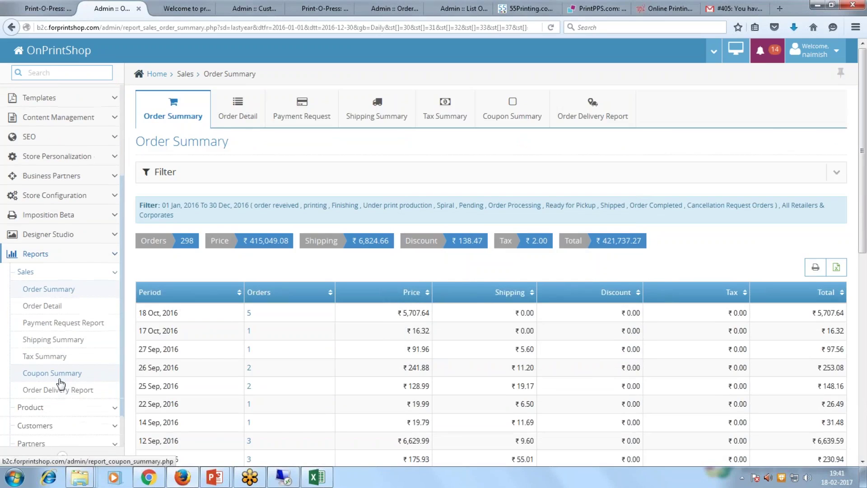
pyautogui.scroll(-1, 59, 382)
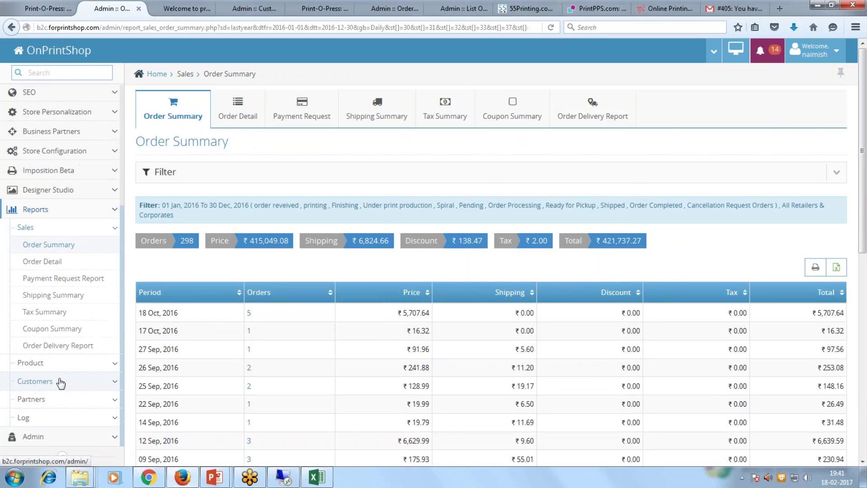
pyautogui.click(71, 362)
pyautogui.click(47, 382)
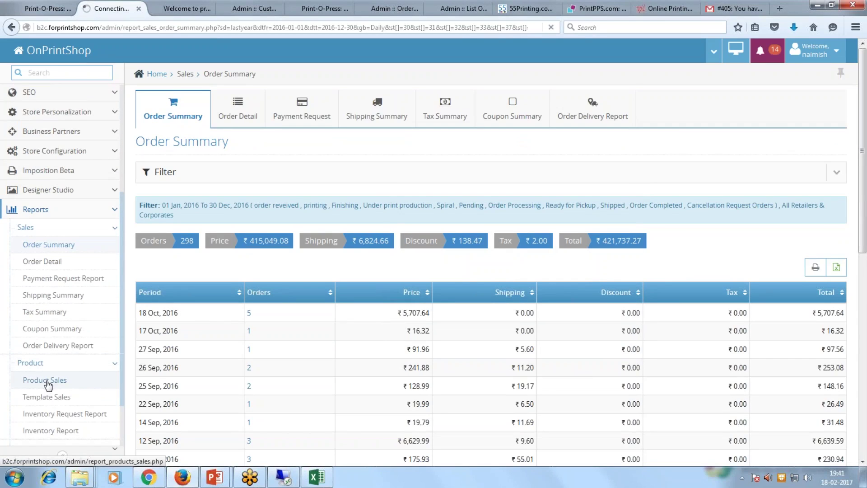
# Run the Product Sales report for This Year.
pyautogui.click(188, 204)
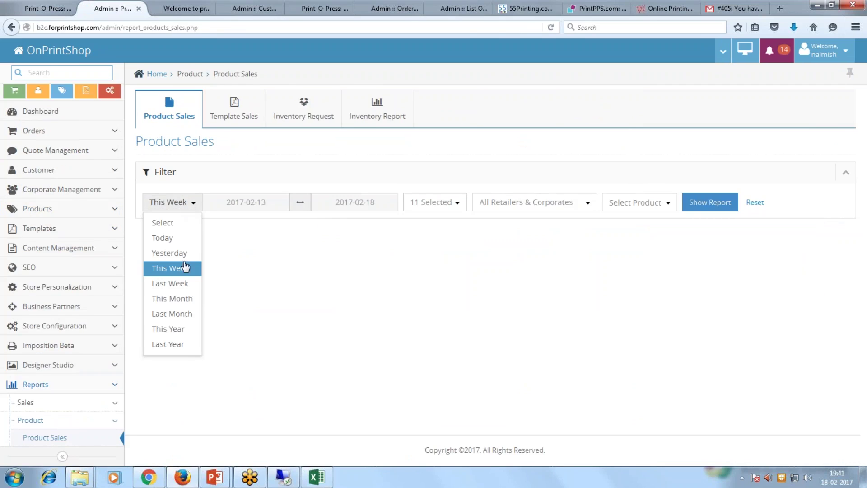
pyautogui.click(178, 337)
pyautogui.click(722, 201)
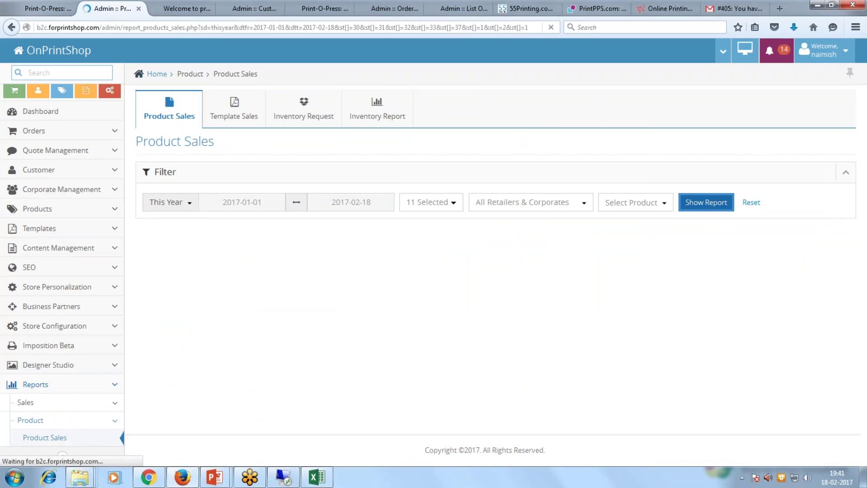
# Review the table, highlighting the ₹1,700.00 business cards price, then reload the Product Sales page.
pyautogui.scroll(-2, 191, 198)
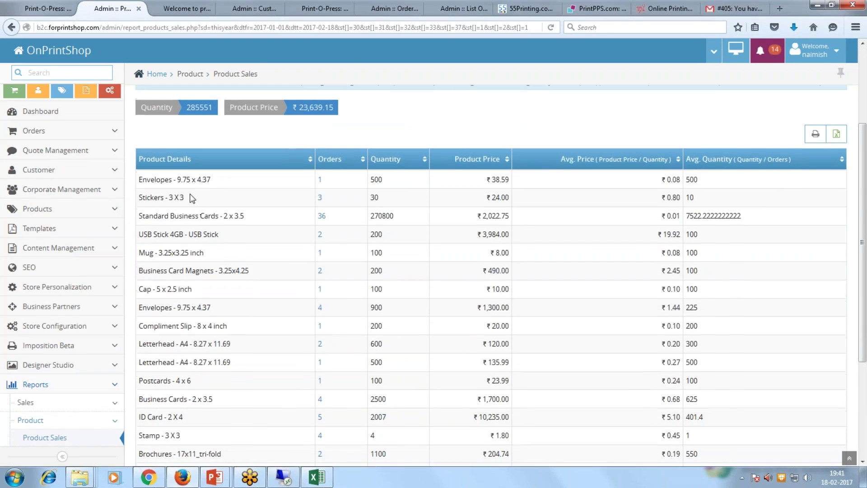
pyautogui.moveTo(177, 180); pyautogui.dragTo(210, 179)
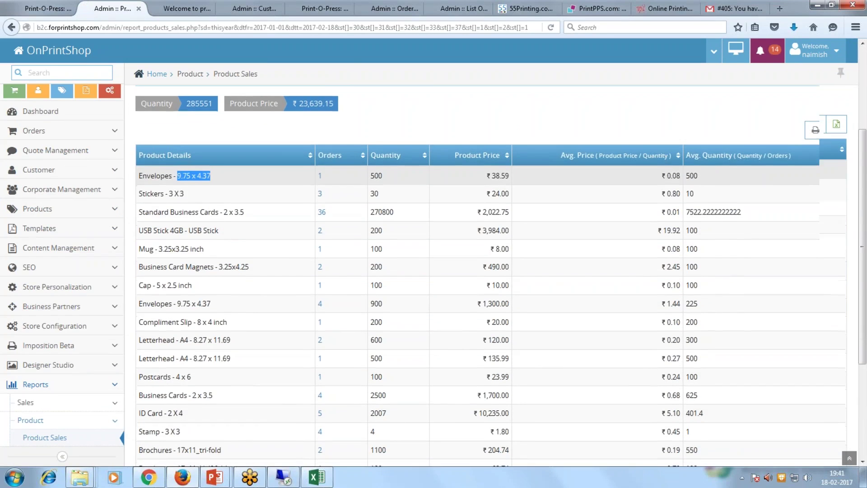
pyautogui.scroll(-2, 222, 232)
pyautogui.scroll(-2, 227, 277)
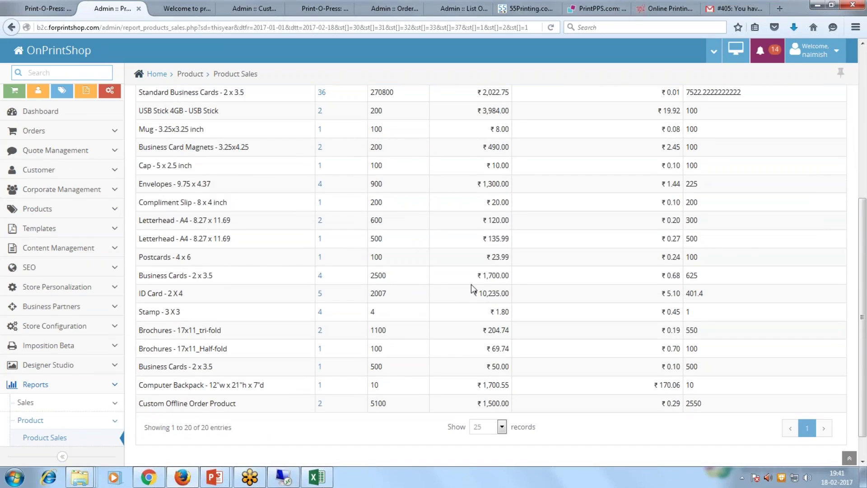
pyautogui.moveTo(481, 275); pyautogui.dragTo(511, 294)
pyautogui.scroll(1, 544, 327)
pyautogui.scroll(5, 545, 328)
pyautogui.click(174, 117)
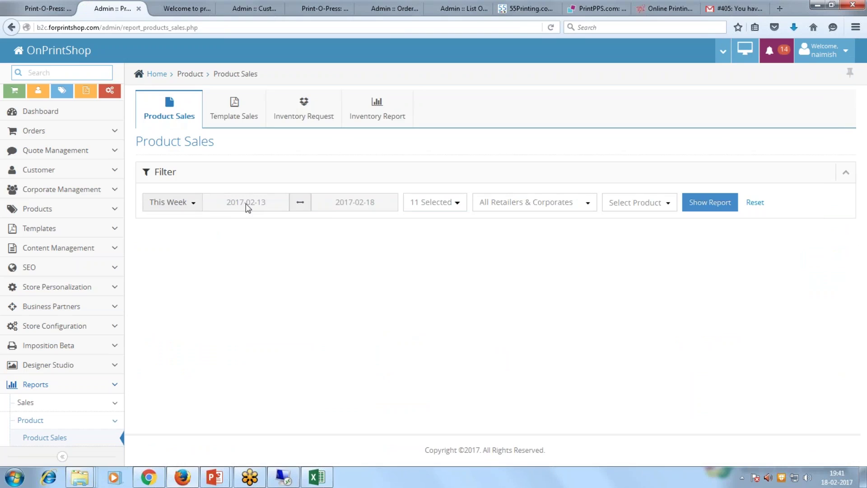
pyautogui.click(246, 203)
pyautogui.click(387, 250)
pyautogui.click(192, 202)
pyautogui.click(178, 345)
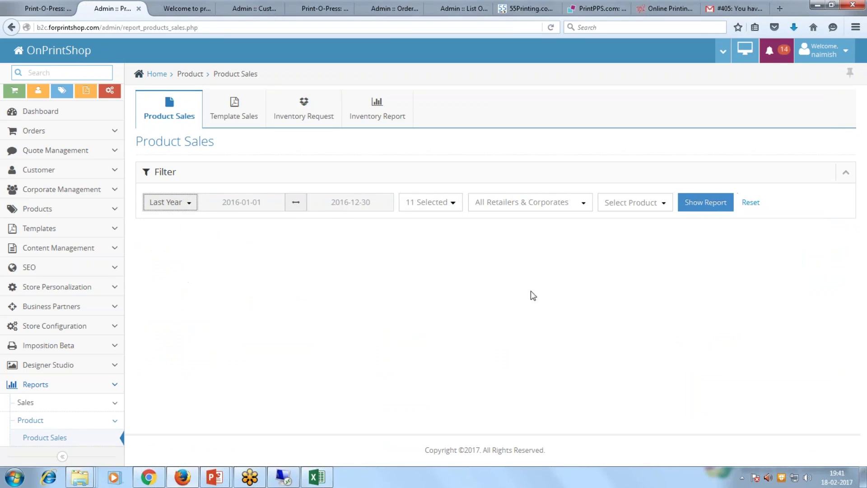
pyautogui.click(704, 202)
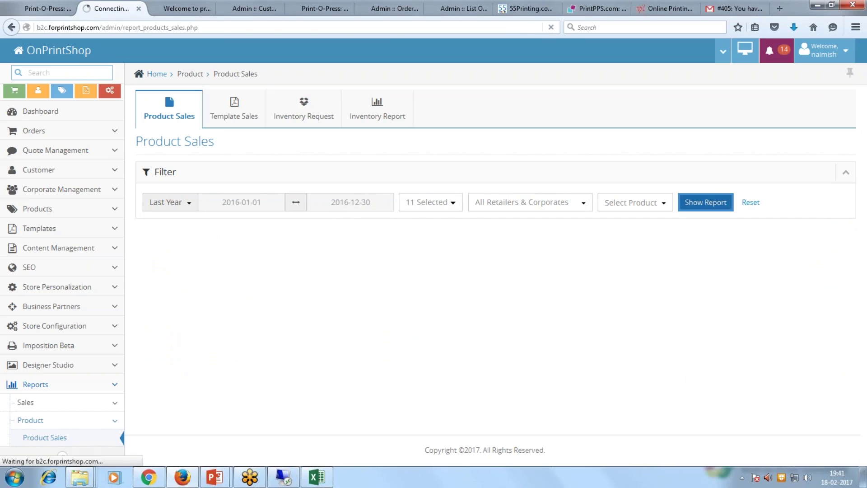
pyautogui.scroll(-5, 492, 271)
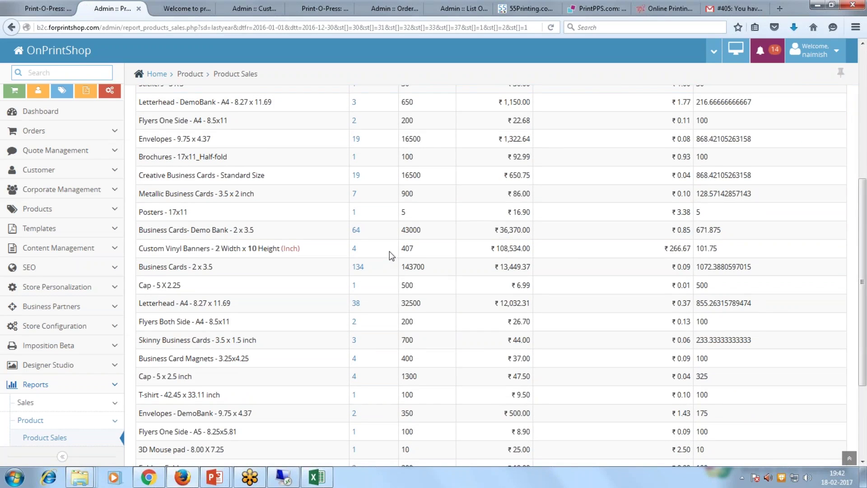
pyautogui.doubleClick(355, 229)
pyautogui.moveTo(668, 231); pyautogui.dragTo(691, 232)
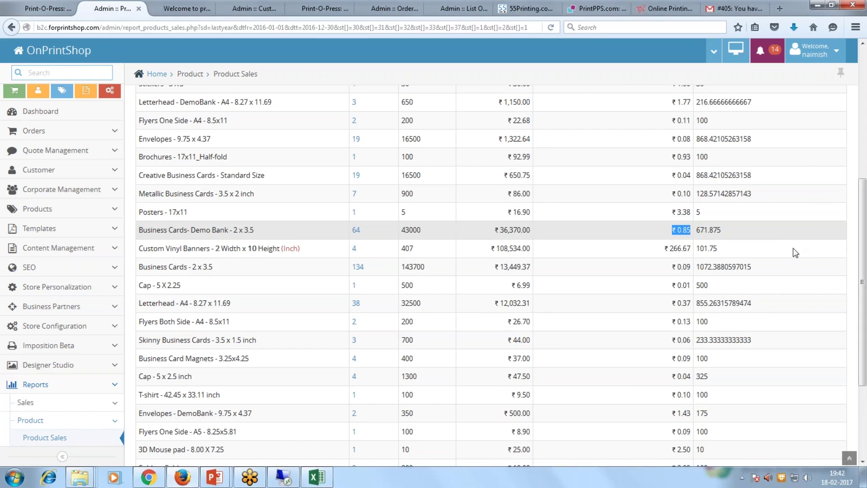
pyautogui.scroll(3, 793, 251)
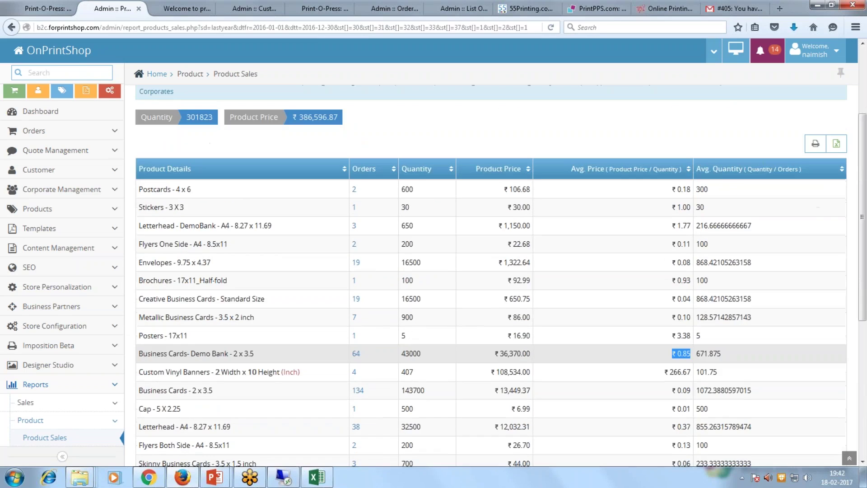
pyautogui.click(720, 141)
pyautogui.scroll(-5, 574, 286)
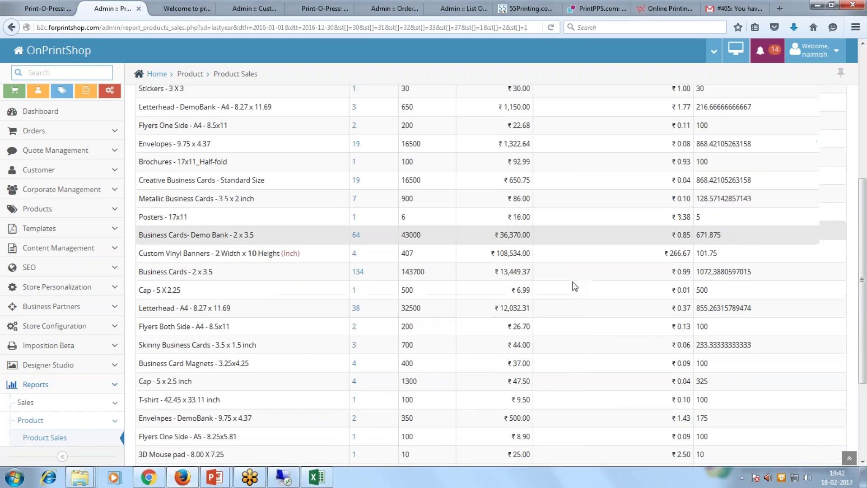
pyautogui.scroll(5, 574, 286)
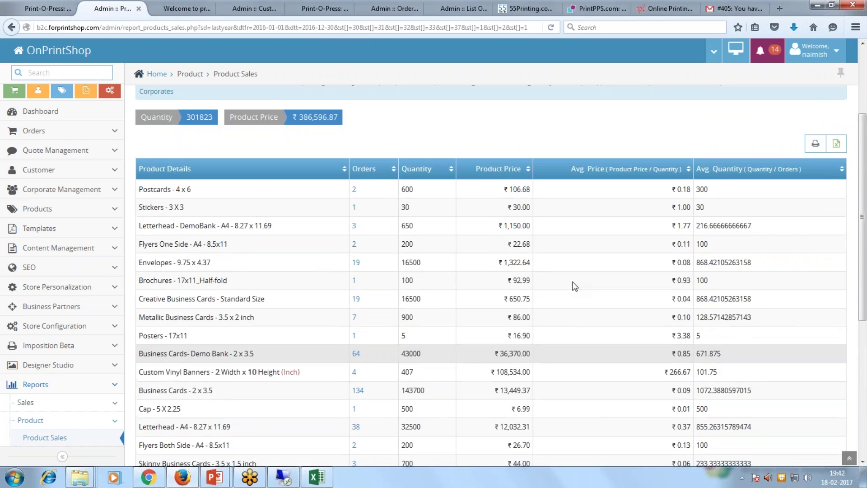
pyautogui.scroll(-3, 574, 286)
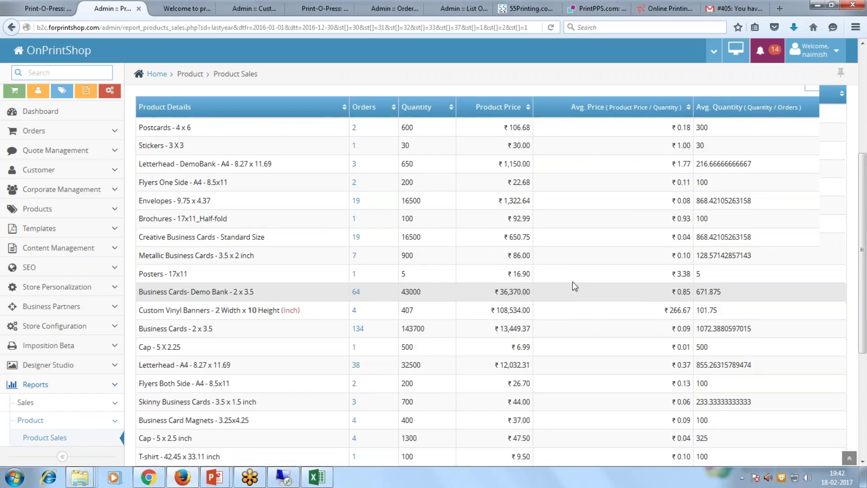
pyautogui.scroll(-2, 573, 285)
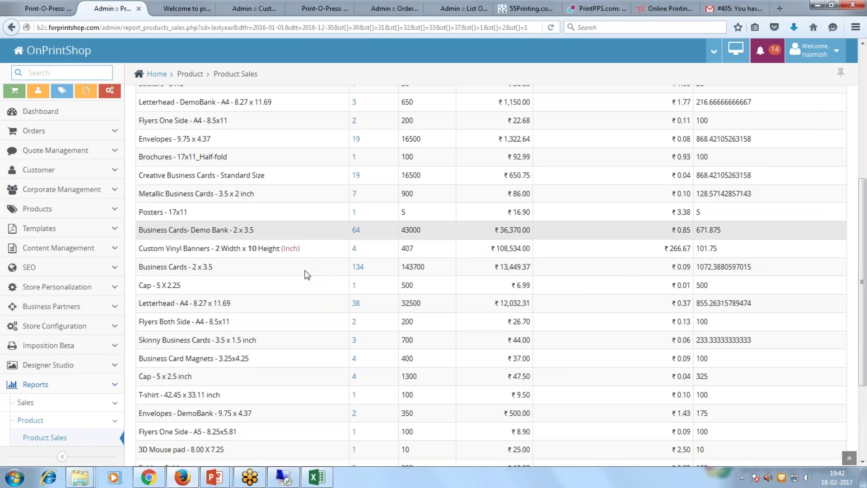
pyautogui.scroll(-3, 75, 386)
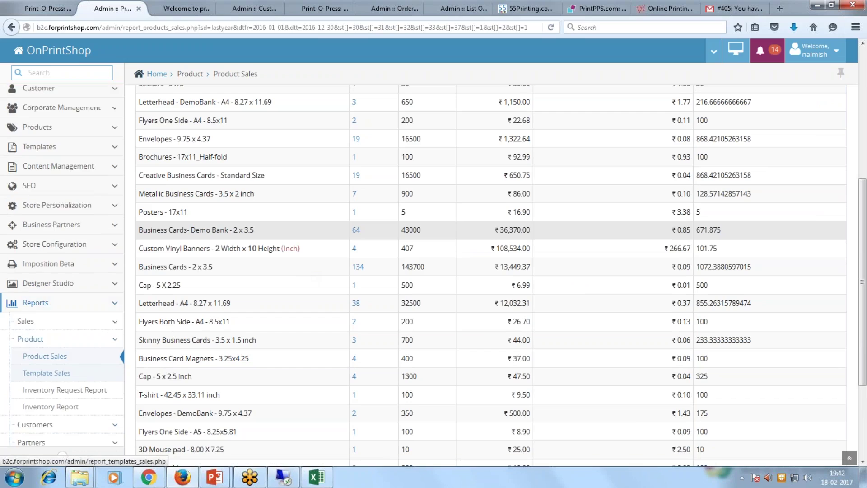
# Set Customer Order Summary to Last Year, then switch to the Customer Details report.
pyautogui.click(78, 382)
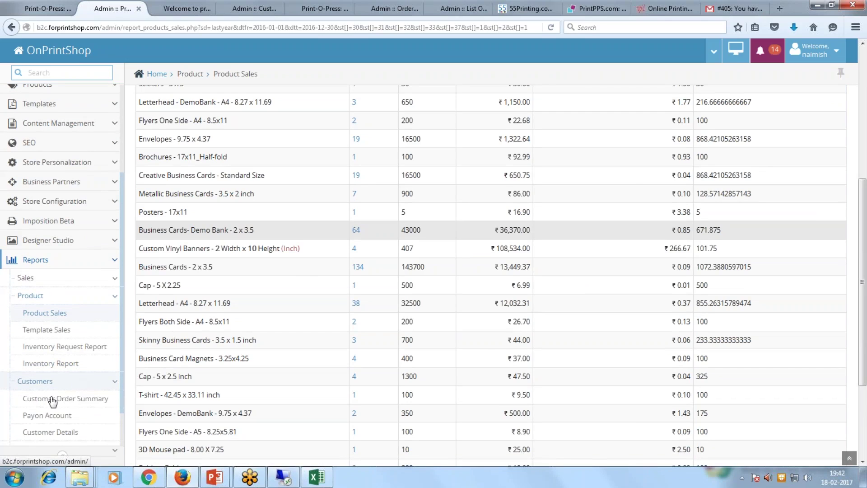
pyautogui.click(72, 398)
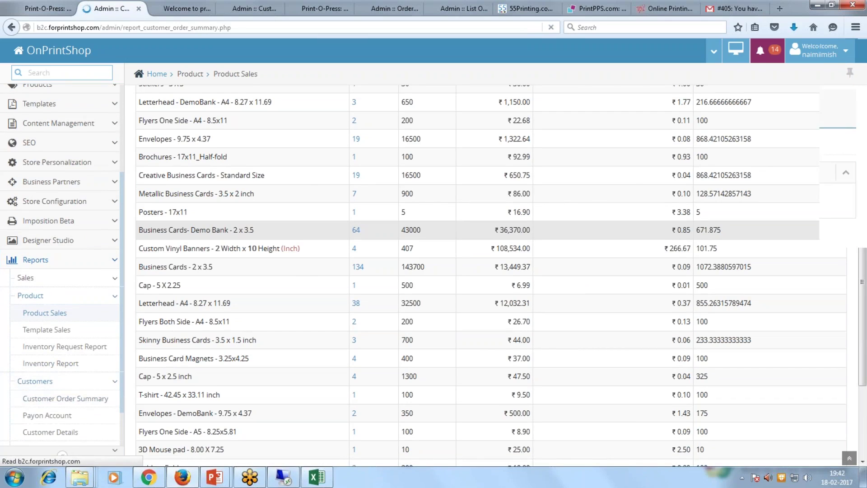
pyautogui.click(186, 202)
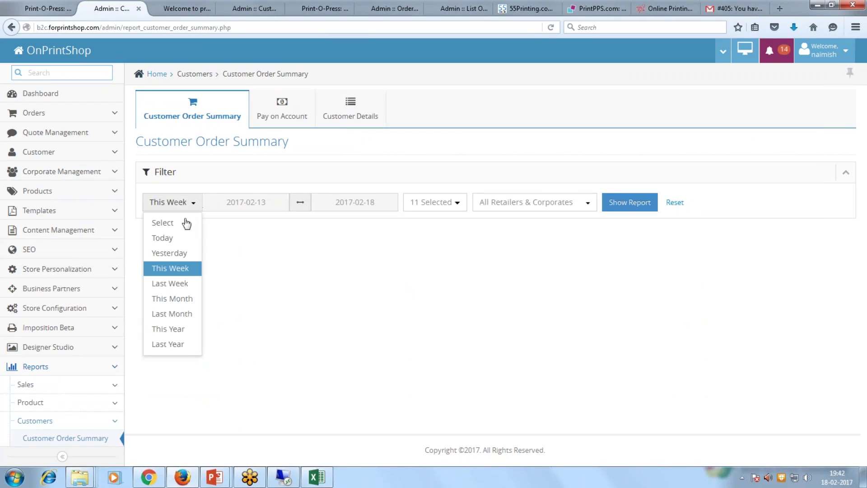
pyautogui.click(172, 344)
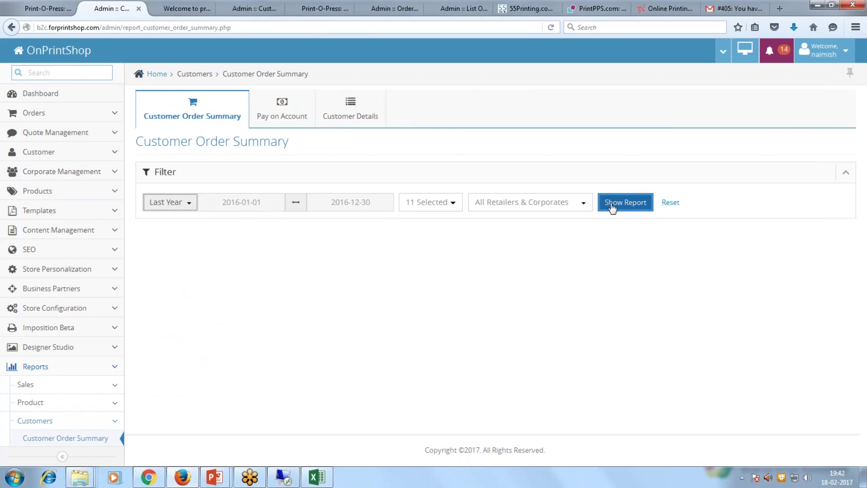
pyautogui.click(370, 117)
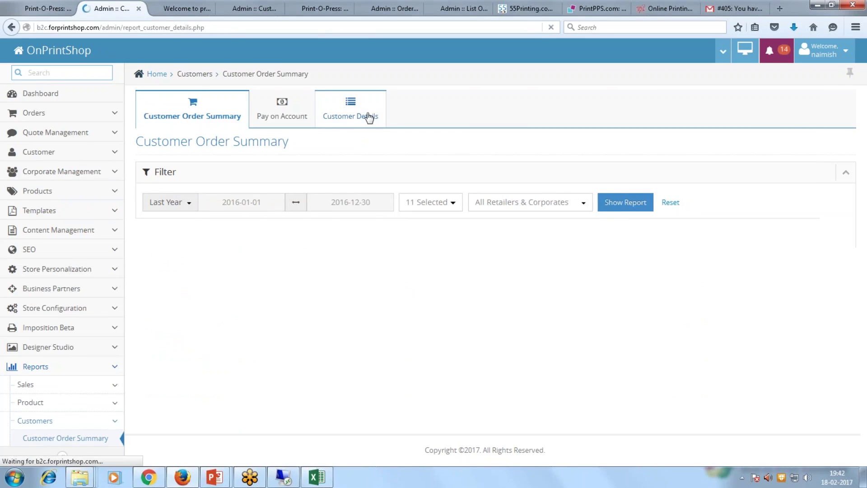
pyautogui.click(181, 227)
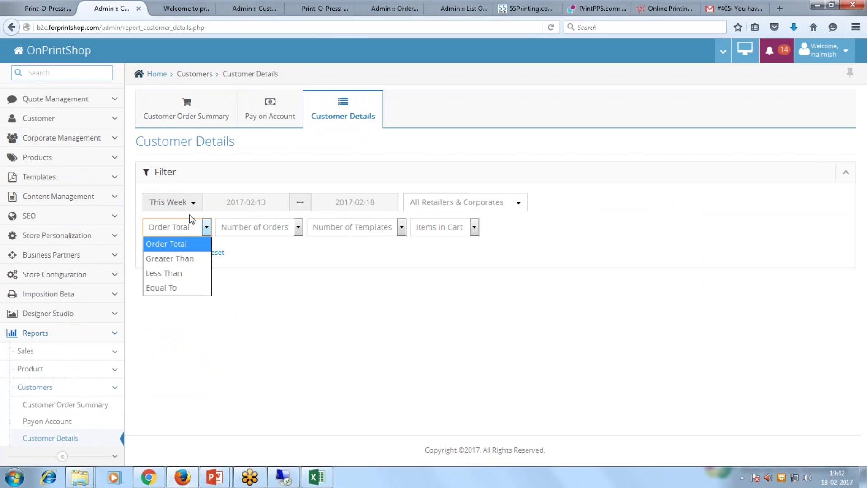
# Run Customer Details for Last Year with Order Total Greater Than 100.
pyautogui.click(181, 203)
pyautogui.click(183, 345)
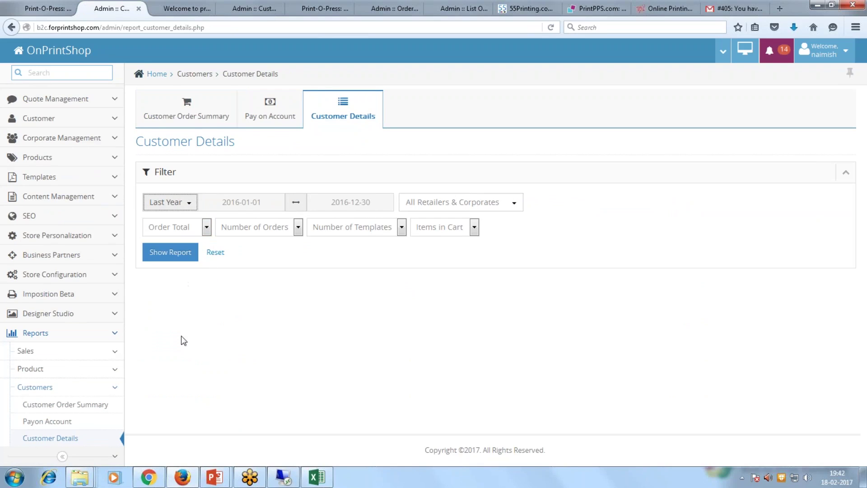
pyautogui.click(206, 227)
pyautogui.click(181, 259)
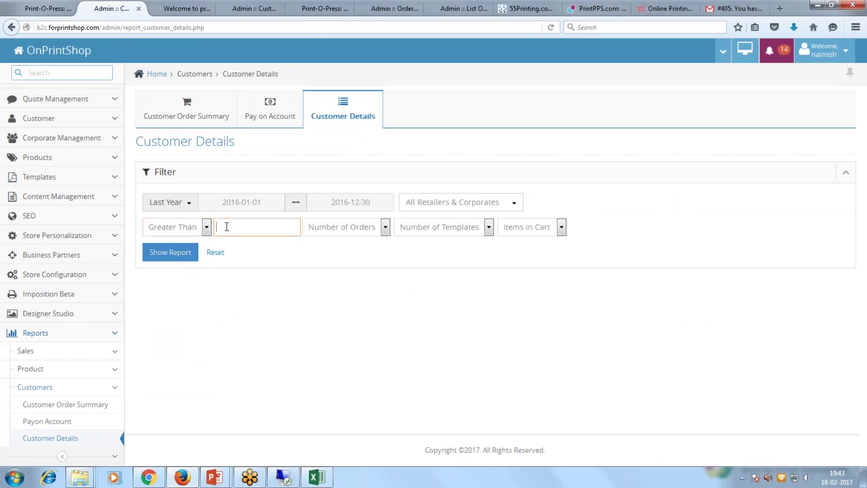
pyautogui.write('100')
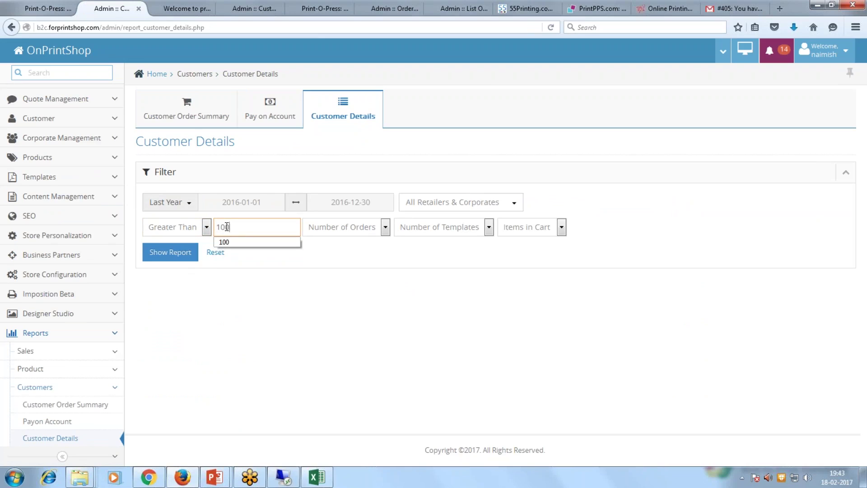
pyautogui.click(170, 251)
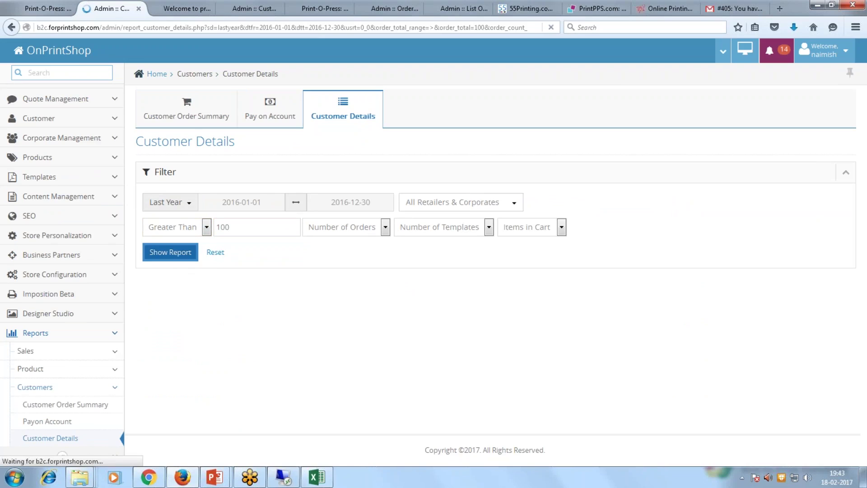
# Highlight the first customer's last login date and login count, then export the table to Excel.
pyautogui.scroll(-7, 491, 271)
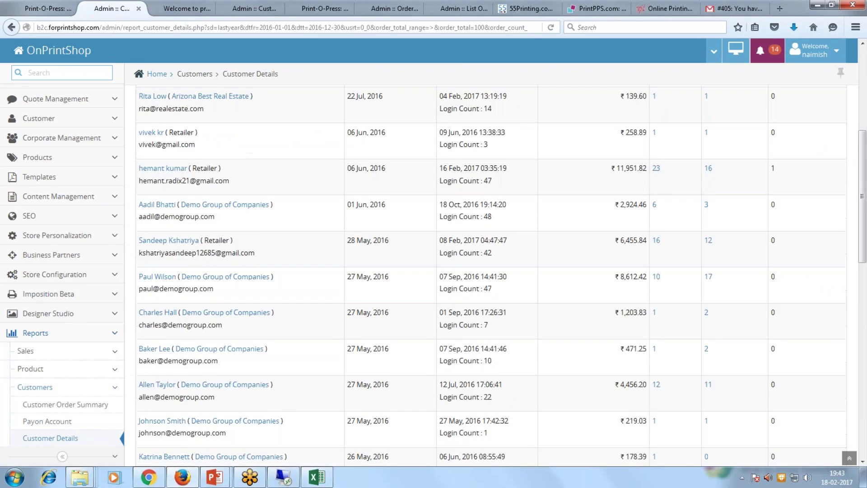
pyautogui.scroll(8, 230, 282)
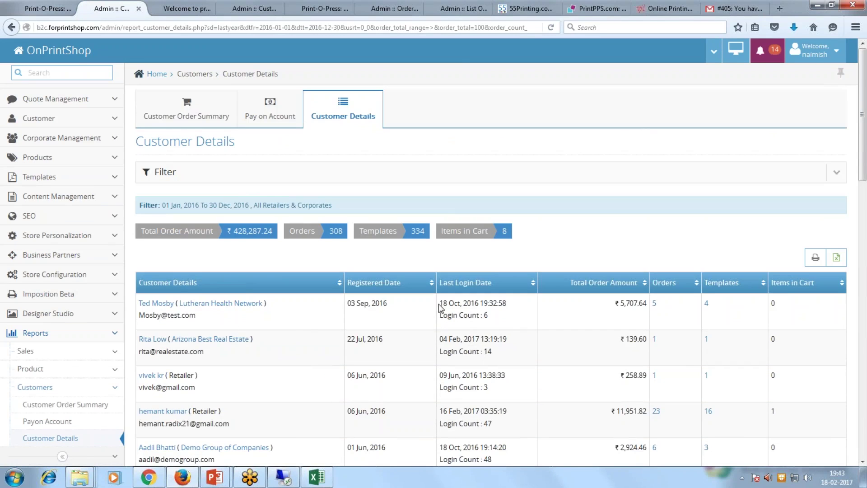
pyautogui.moveTo(439, 303); pyautogui.dragTo(509, 305)
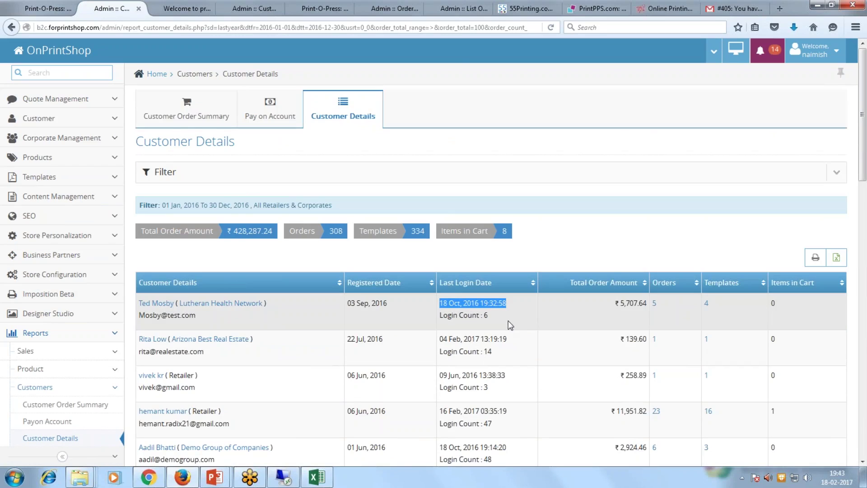
pyautogui.moveTo(503, 316); pyautogui.dragTo(434, 319)
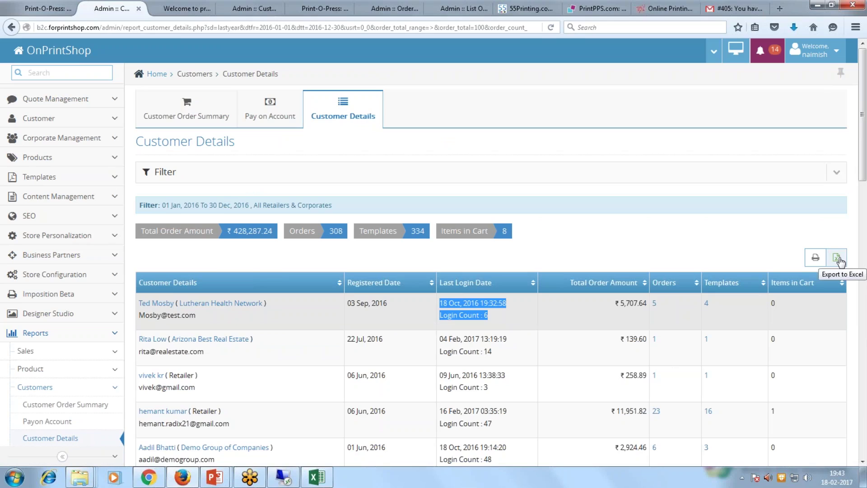
pyautogui.click(838, 259)
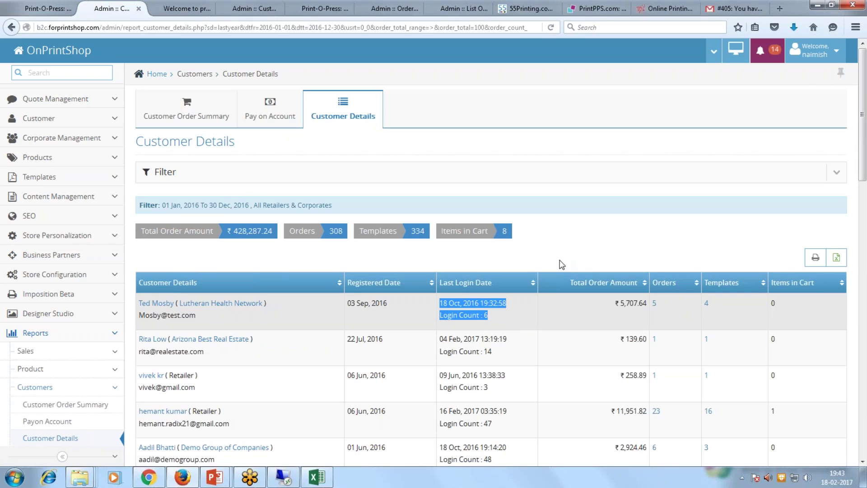
pyautogui.scroll(-1, 561, 264)
pyautogui.scroll(1, 562, 265)
# Reset Customer Details and rerun it for Last Year with Order Total Equal To 0.
pyautogui.click(341, 118)
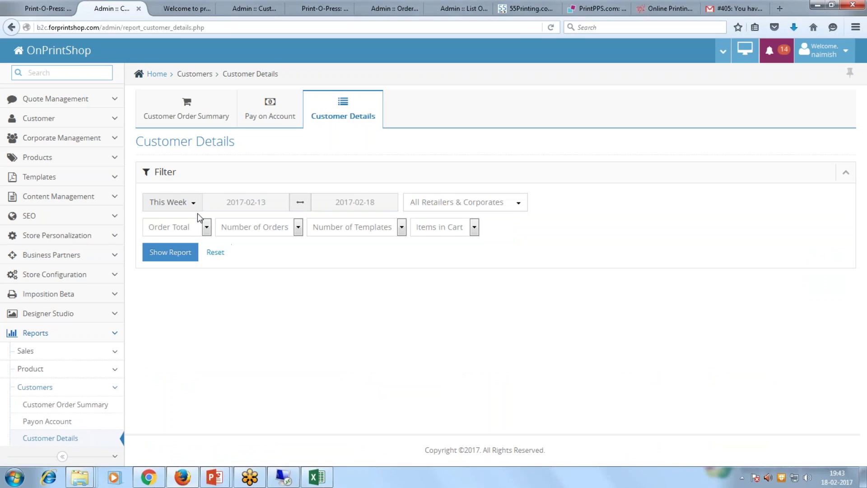
pyautogui.click(192, 203)
pyautogui.click(171, 343)
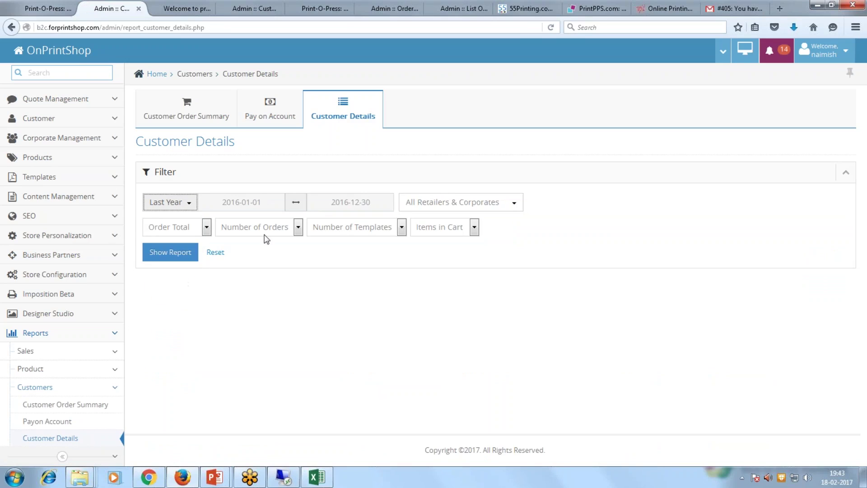
pyautogui.click(266, 227)
pyautogui.click(259, 260)
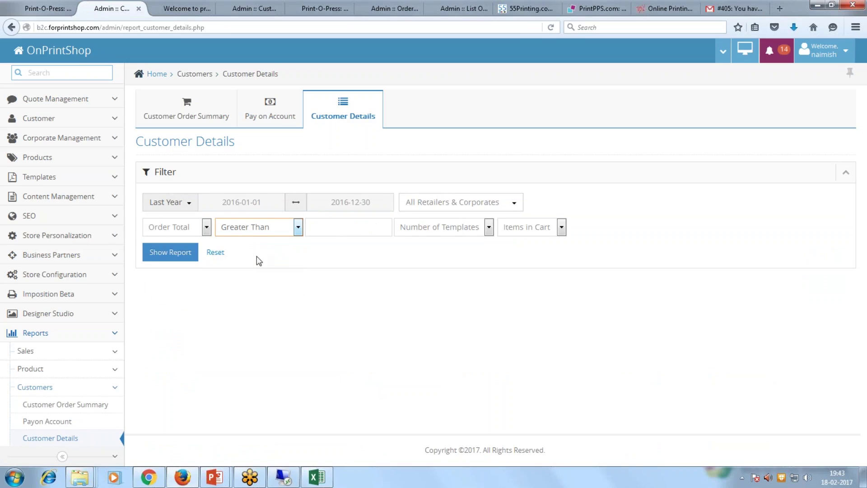
pyautogui.click(341, 229)
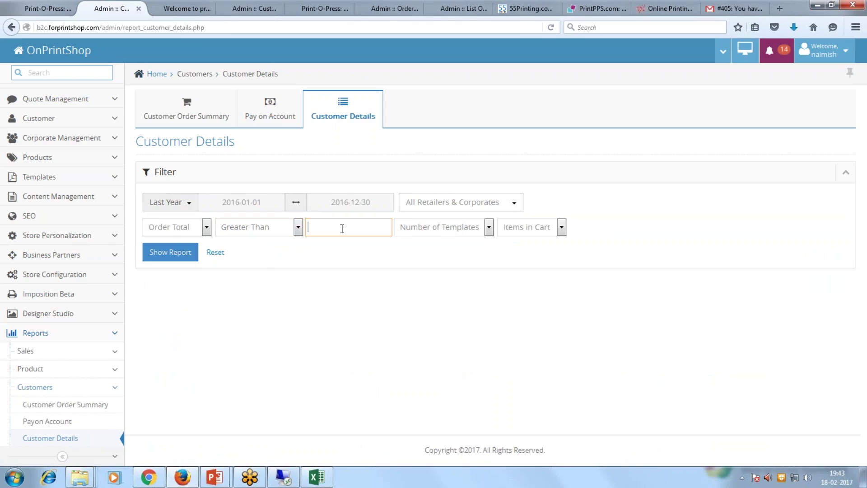
pyautogui.click(251, 227)
pyautogui.click(248, 286)
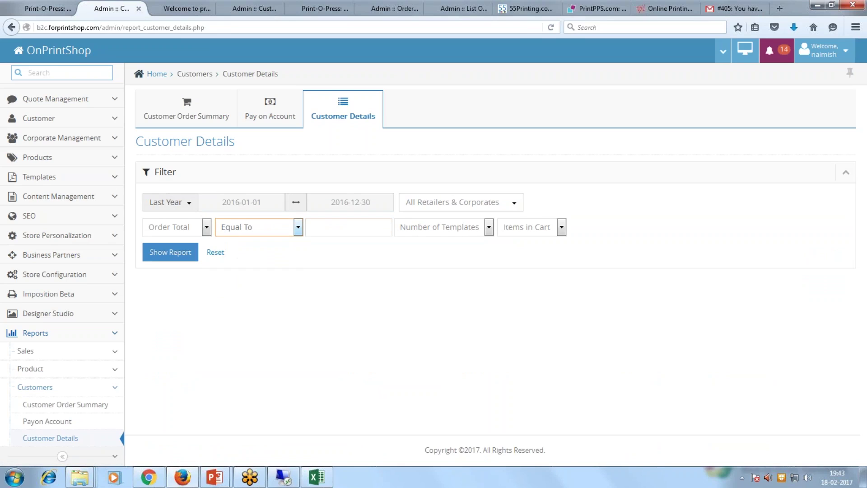
pyautogui.write('0')
pyautogui.click(184, 252)
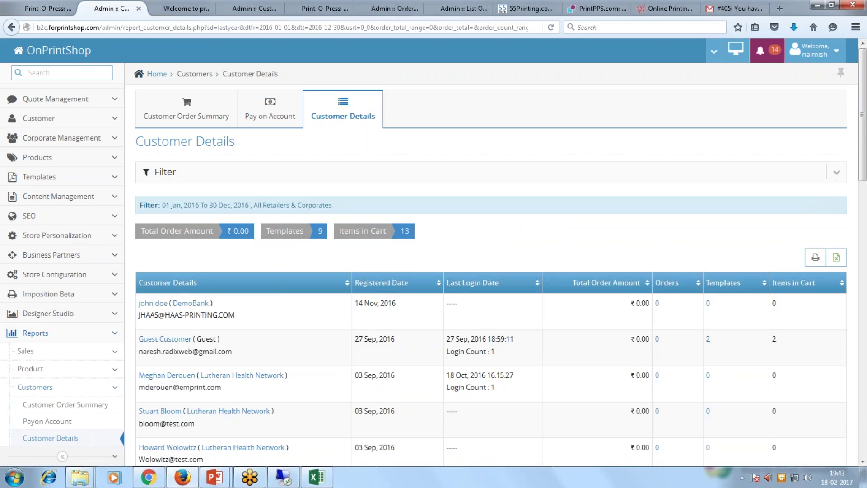
# Scroll through the ₹0.00-total customers, then start an Excel export and cancel the download.
pyautogui.scroll(-2, 183, 269)
pyautogui.scroll(-4, 183, 269)
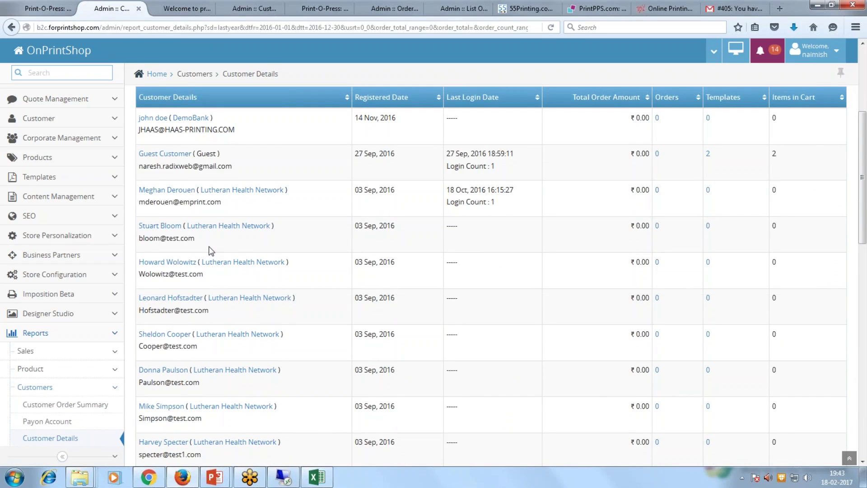
pyautogui.scroll(-4, 209, 251)
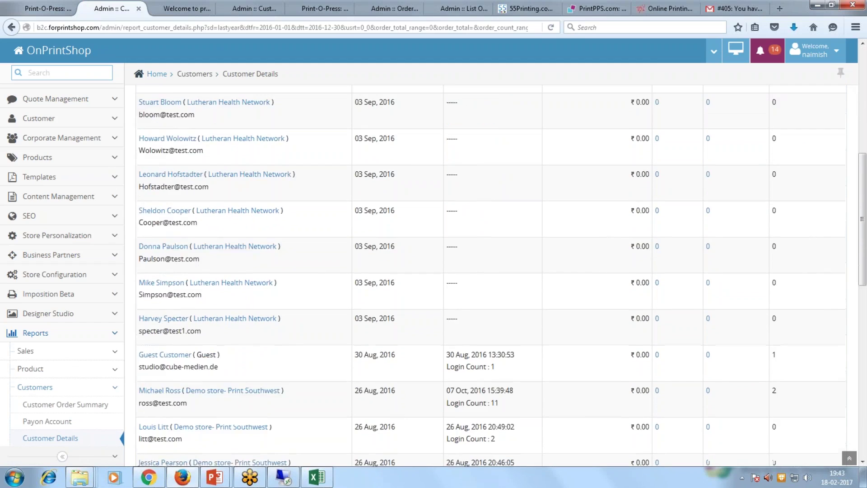
pyautogui.scroll(-6, 235, 247)
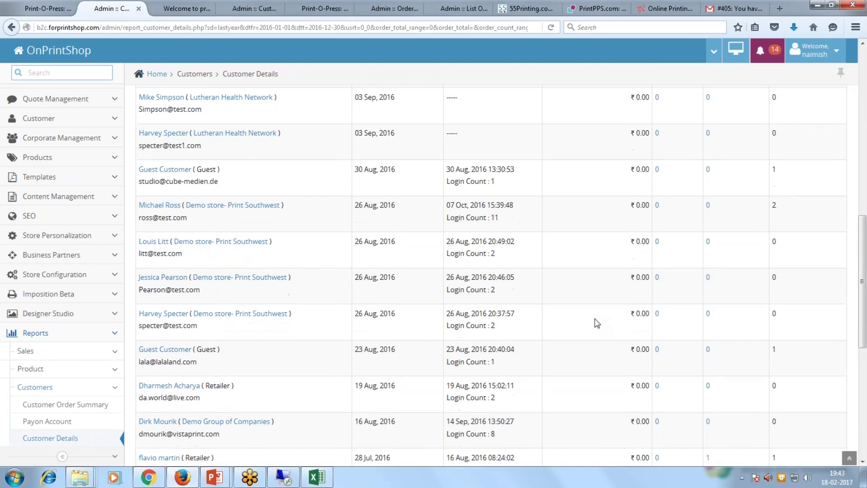
pyautogui.scroll(8, 597, 323)
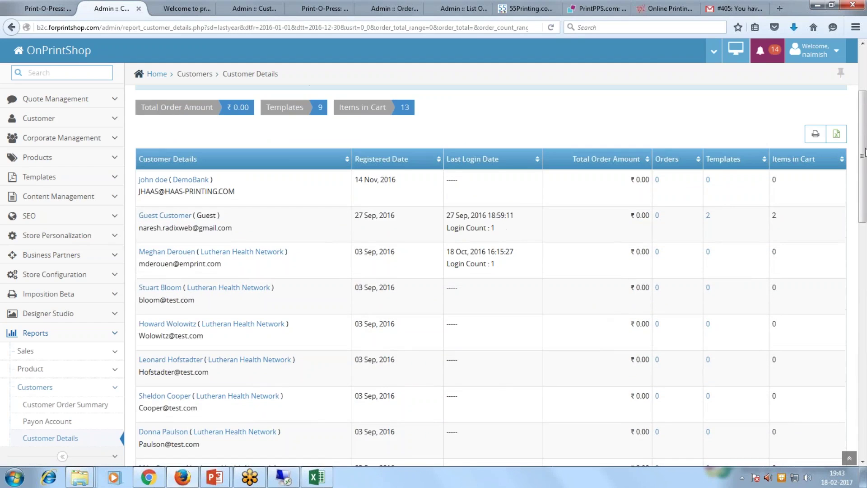
pyautogui.click(834, 137)
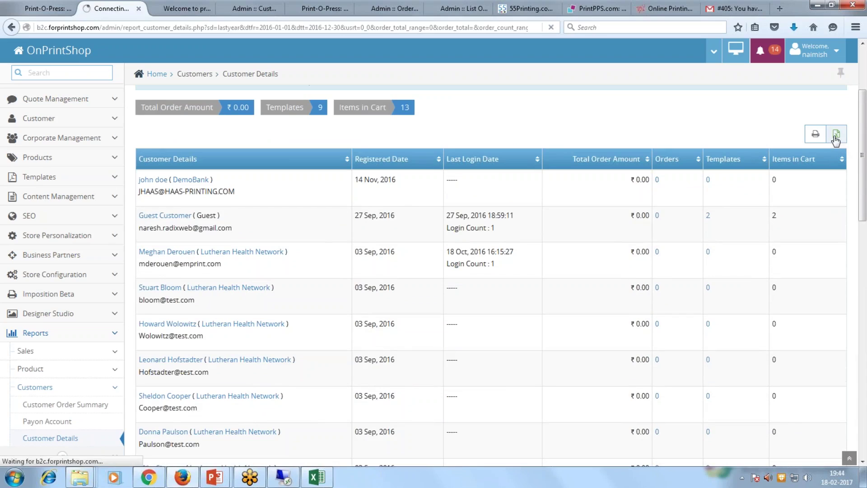
pyautogui.click(596, 345)
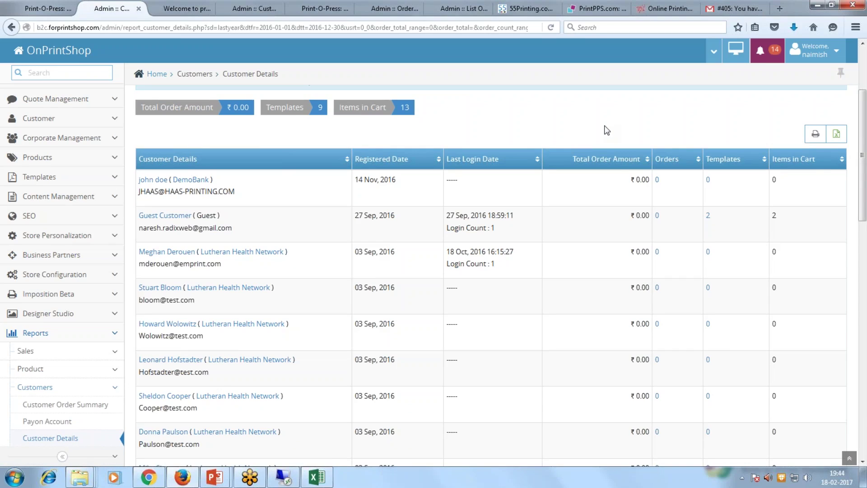
# Expand Partners, then Log in the Reports sidebar to list Audit Log, Mail Log and SMS Log.
pyautogui.scroll(-3, 596, 192)
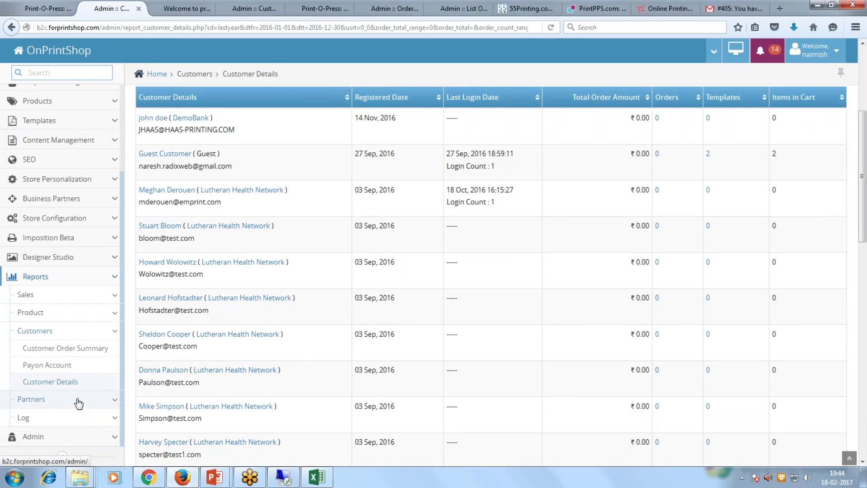
pyautogui.click(83, 406)
pyautogui.scroll(-2, 81, 434)
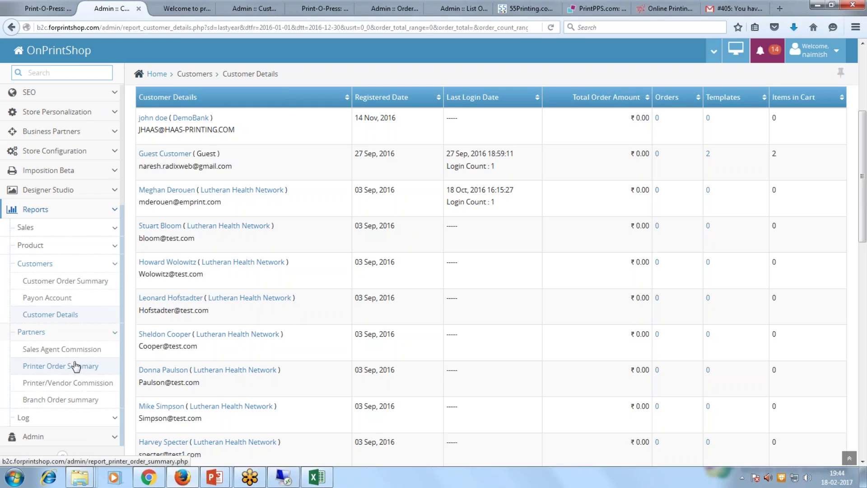
pyautogui.click(59, 417)
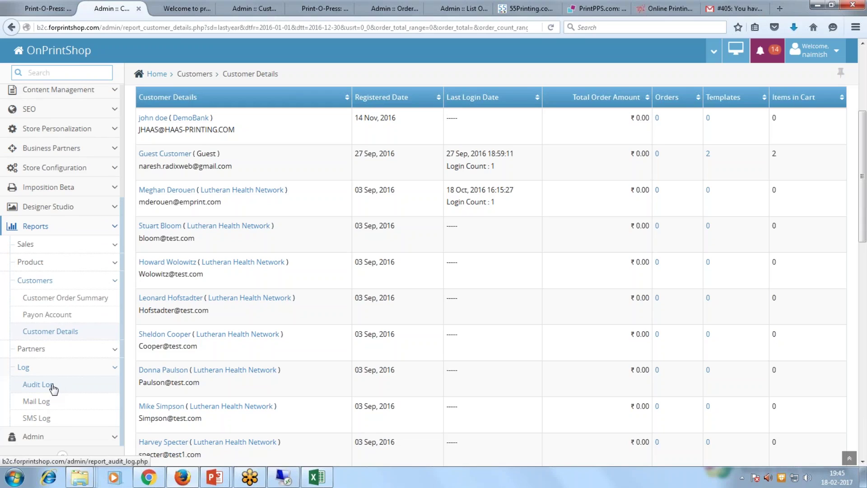
# Show the Audit Log report for Last Week.
pyautogui.click(52, 387)
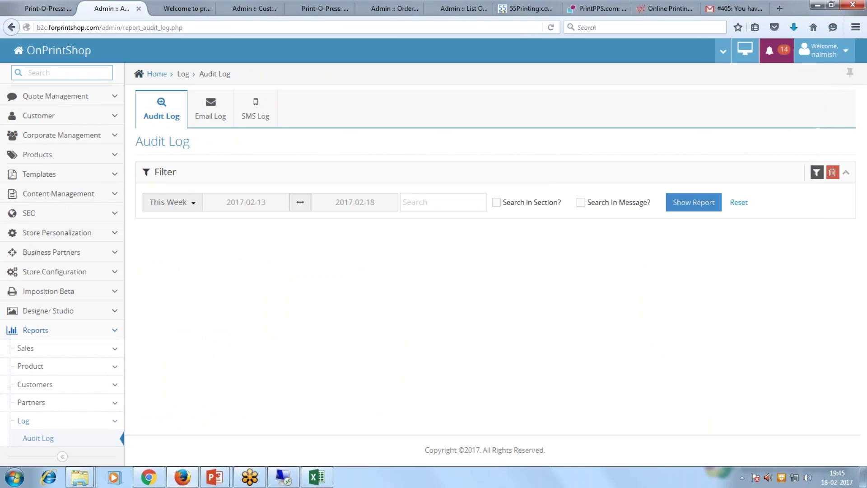
pyautogui.click(190, 204)
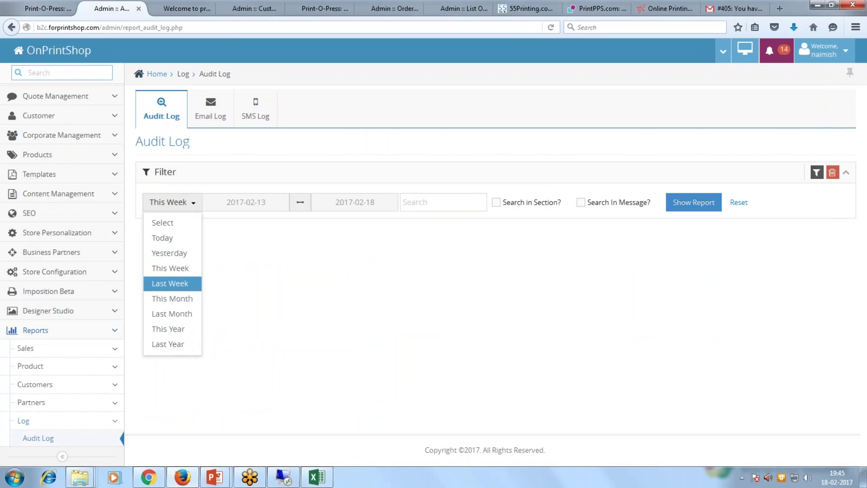
pyautogui.click(172, 281)
pyautogui.click(682, 203)
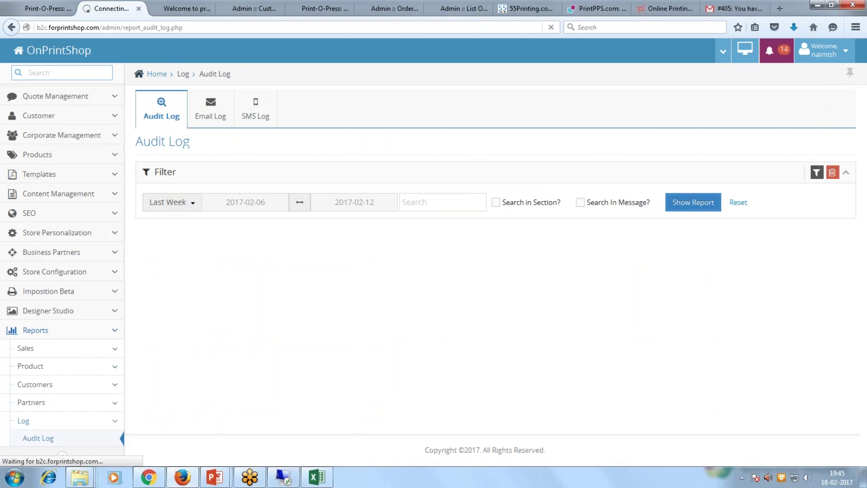
# Highlight the user and IP address of the first row and the 08:14:21 login row.
pyautogui.scroll(-1, 528, 354)
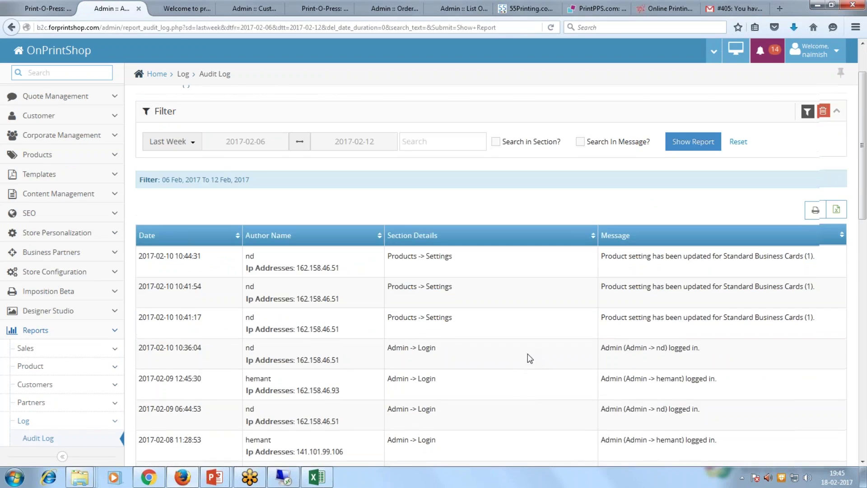
pyautogui.moveTo(275, 256); pyautogui.dragTo(234, 255)
pyautogui.moveTo(296, 267); pyautogui.dragTo(342, 269)
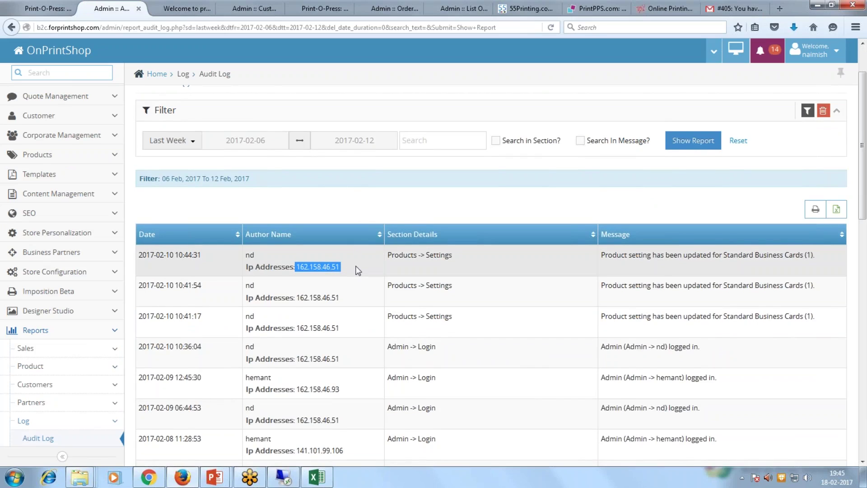
pyautogui.scroll(-2, 358, 270)
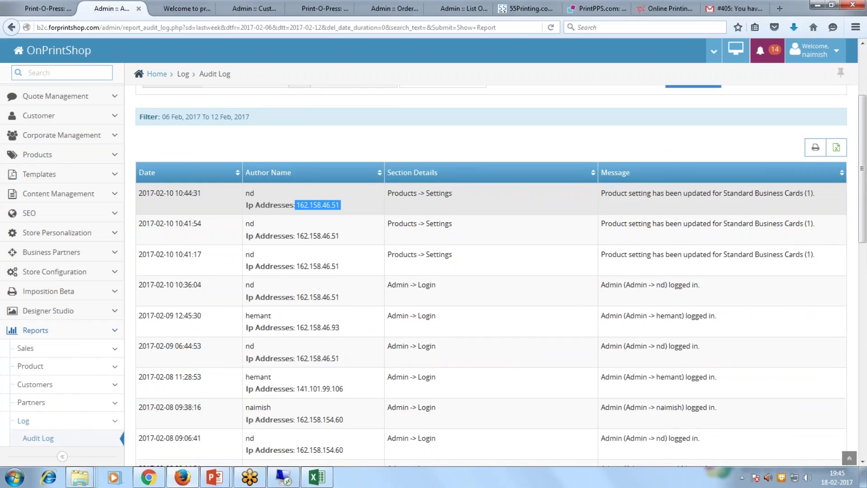
pyautogui.scroll(-2, 491, 274)
pyautogui.scroll(-4, 496, 356)
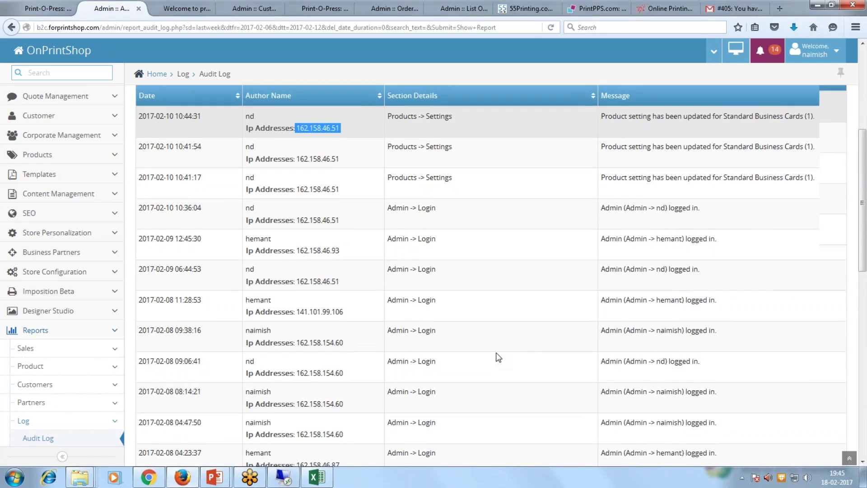
pyautogui.moveTo(277, 286); pyautogui.dragTo(240, 286)
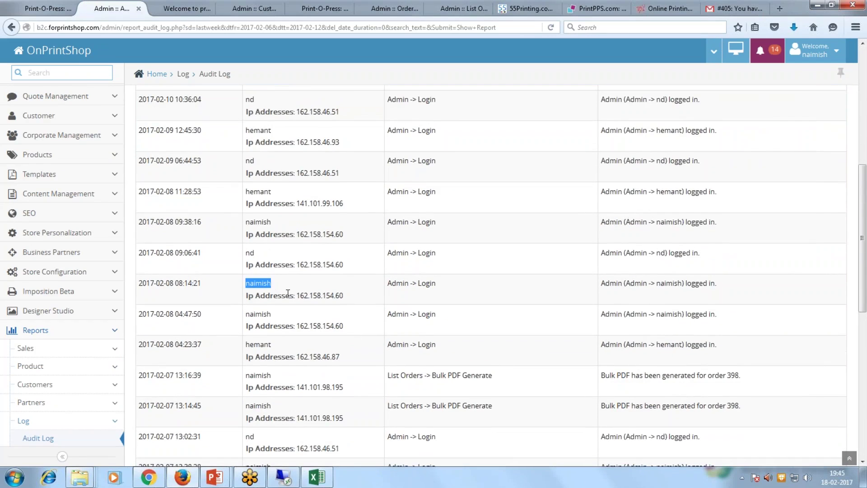
pyautogui.moveTo(296, 294); pyautogui.dragTo(346, 293)
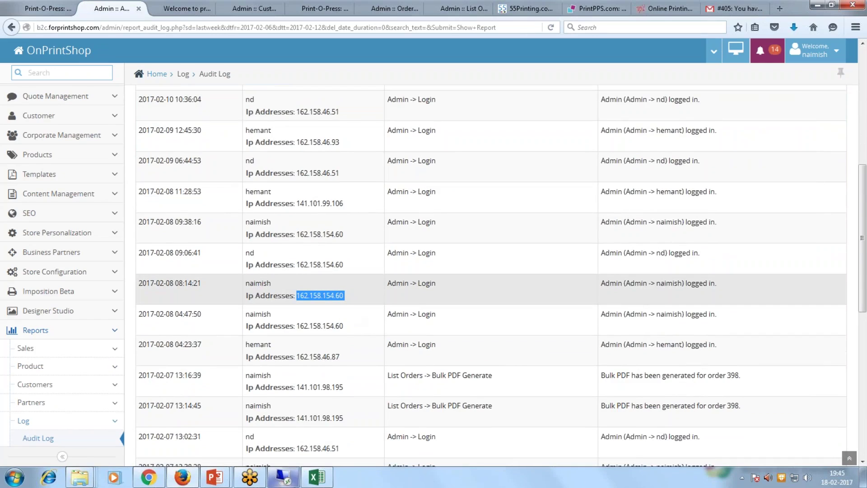
# Return to the PowerPoint slideshow and advance to the Creating Digital Product Catalogue & Templates slide.
pyautogui.click(214, 477)
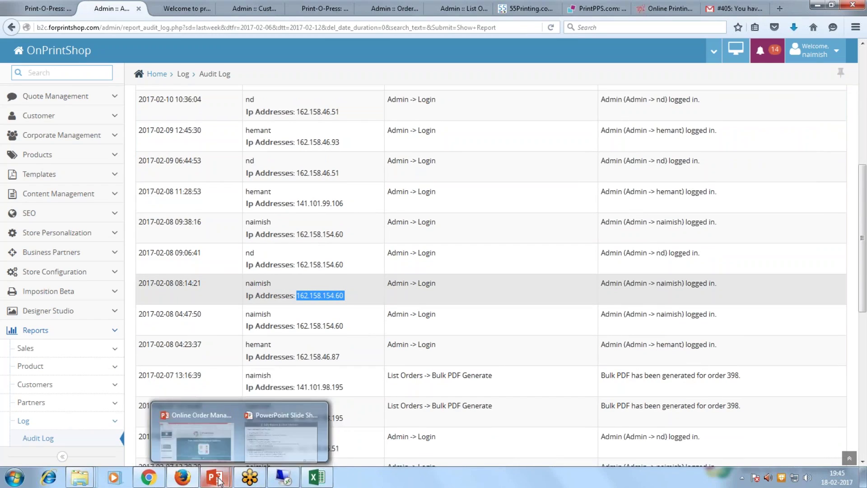
pyautogui.click(273, 427)
pyautogui.press('Right')
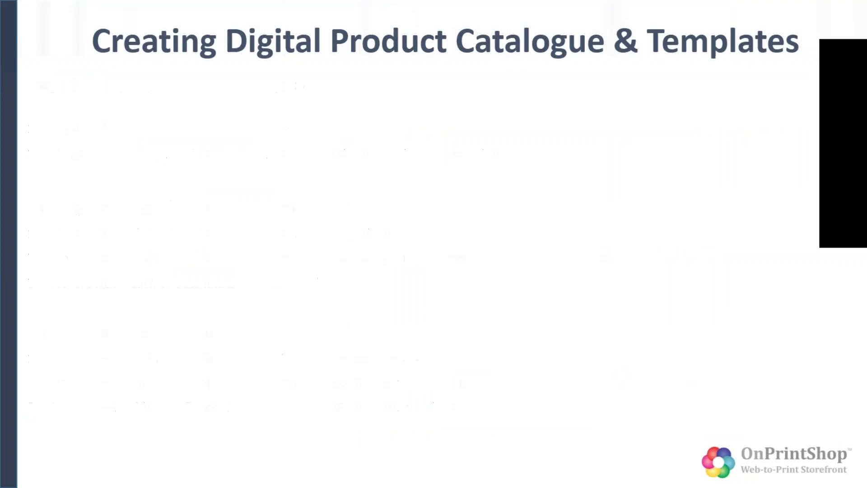
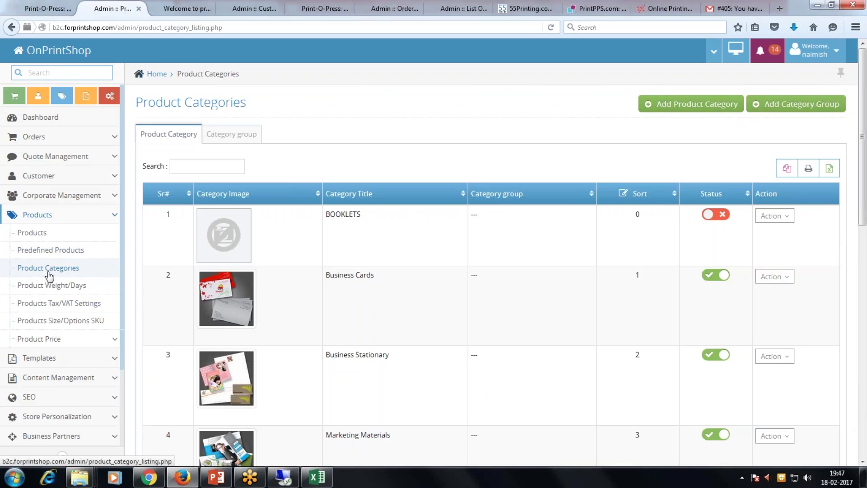
# Start a new product and review the Default Category and Price Defining Method options.
pyautogui.click(39, 234)
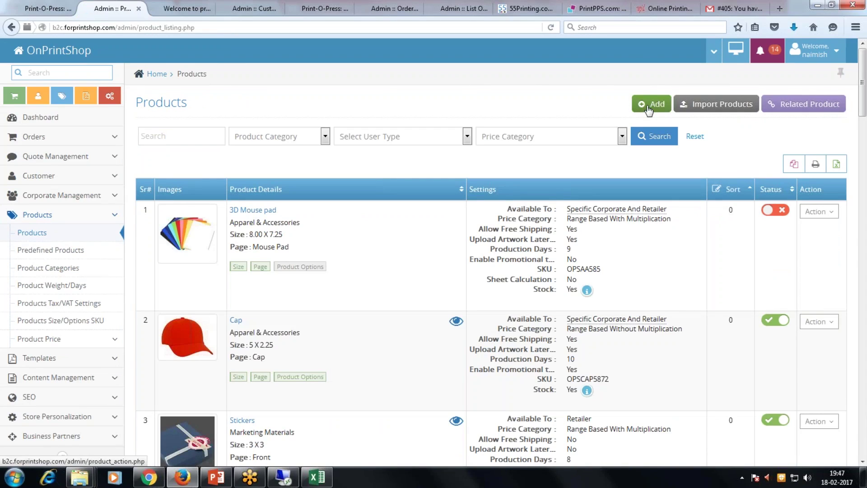
pyautogui.click(649, 108)
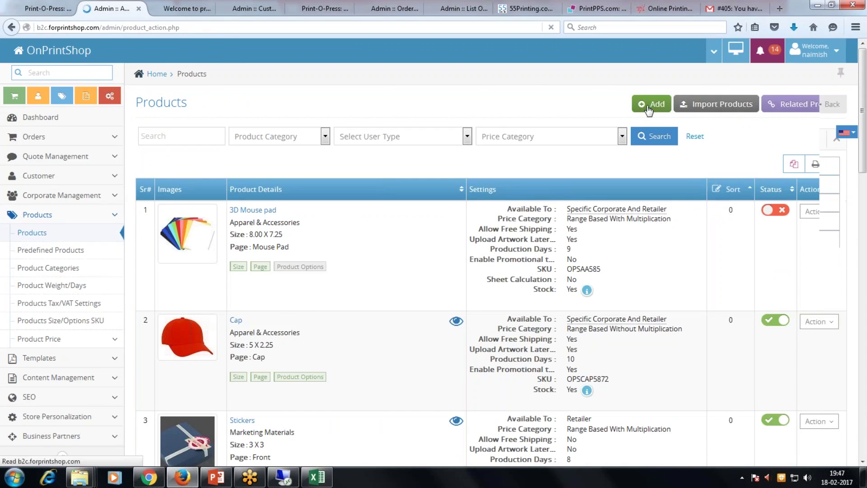
pyautogui.click(297, 166)
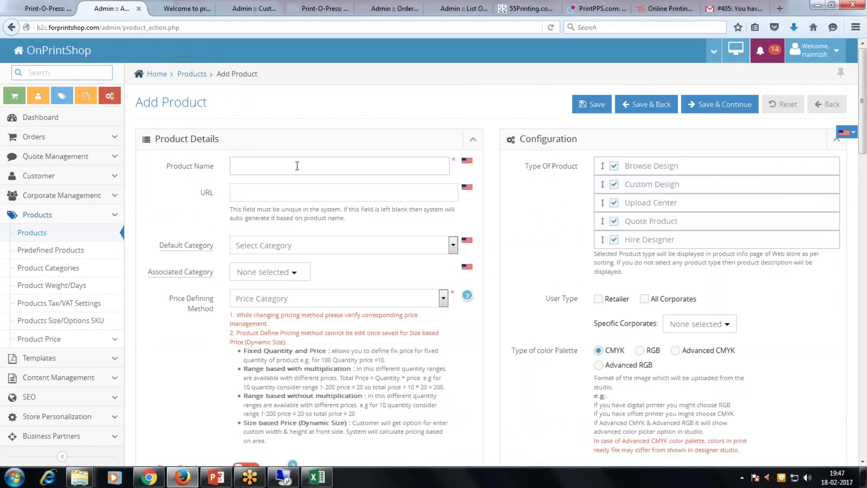
pyautogui.click(299, 246)
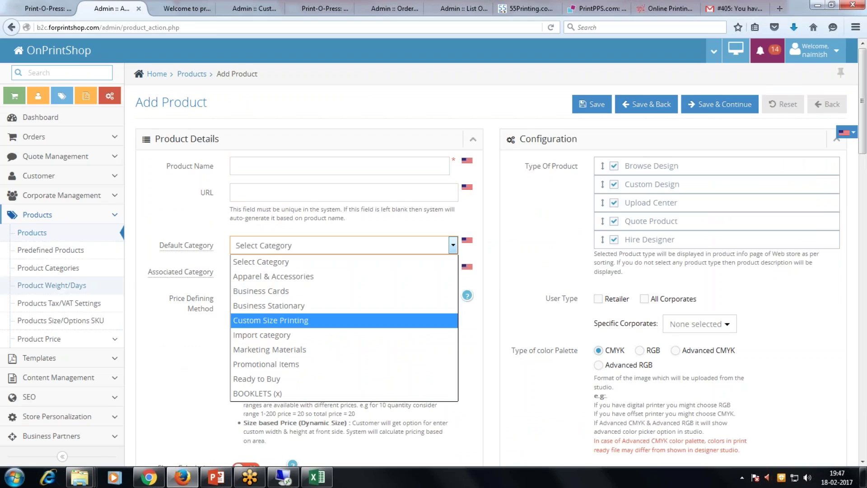
pyautogui.click(203, 349)
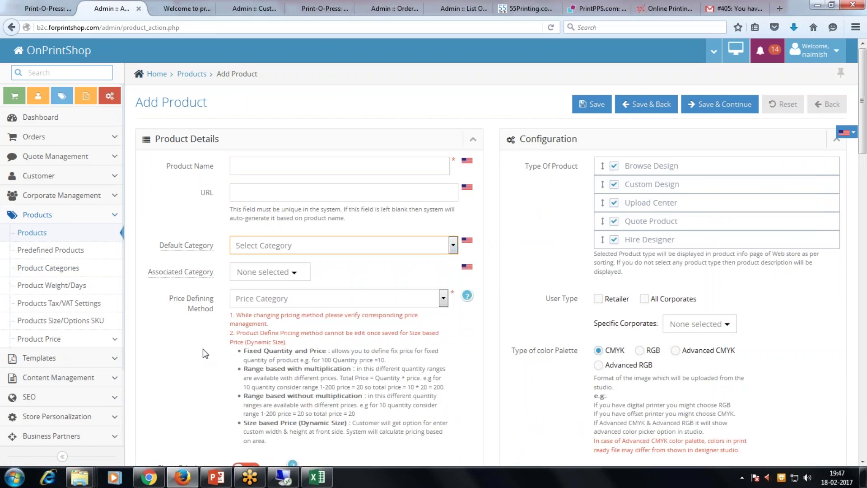
pyautogui.scroll(-3, 309, 254)
pyautogui.click(314, 234)
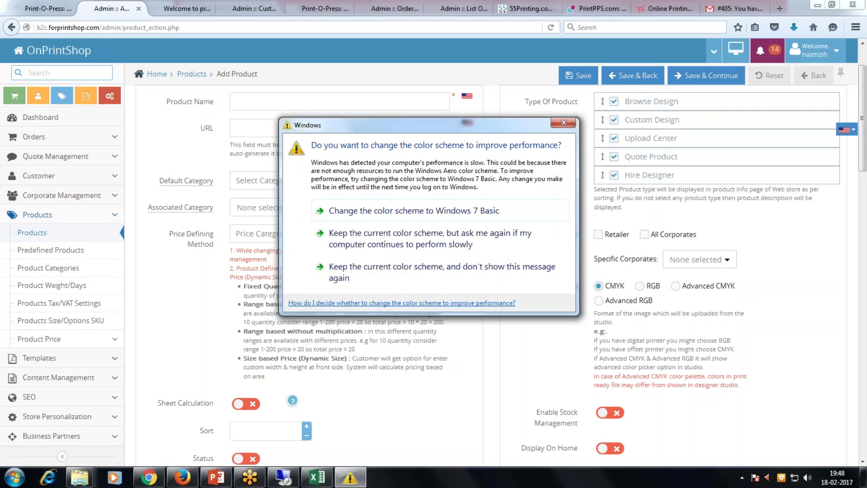
# Dismiss the Windows colour-scheme prompt and recheck the Price Defining Method options.
pyautogui.click(563, 122)
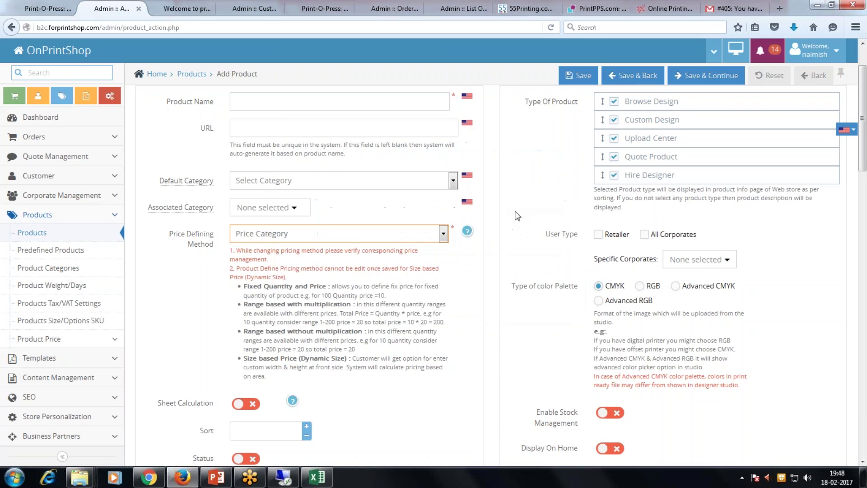
pyautogui.click(394, 240)
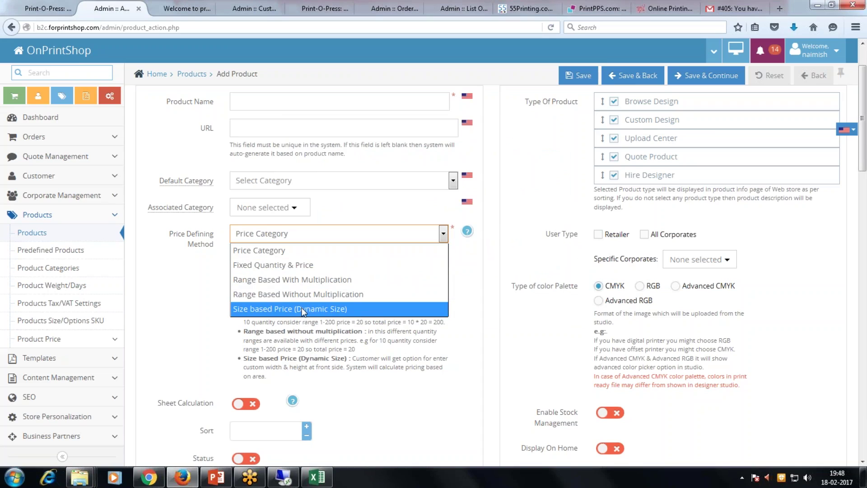
pyautogui.click(374, 378)
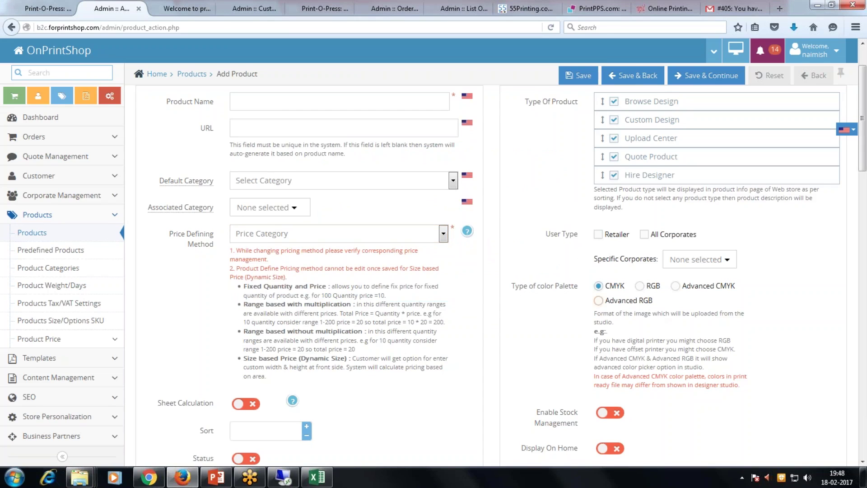
pyautogui.scroll(2, 598, 244)
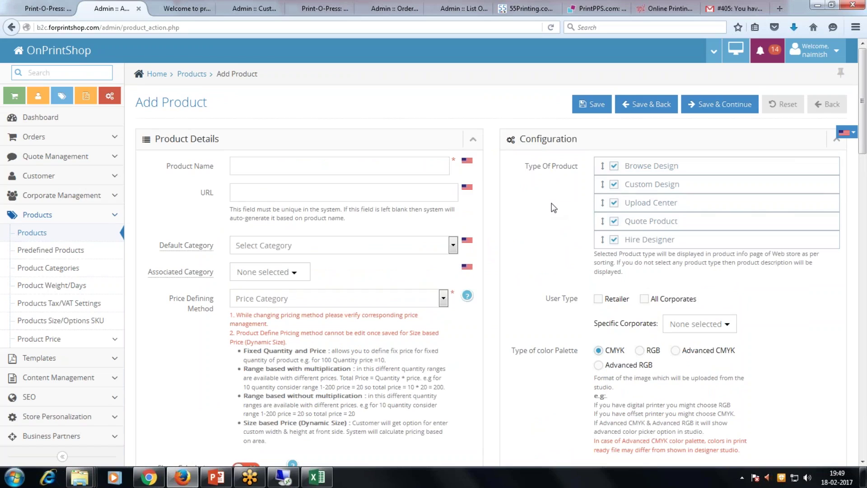
# Scroll through the empty form, highlighting the Sheet Calculation label and the SKU field.
pyautogui.scroll(-3, 554, 208)
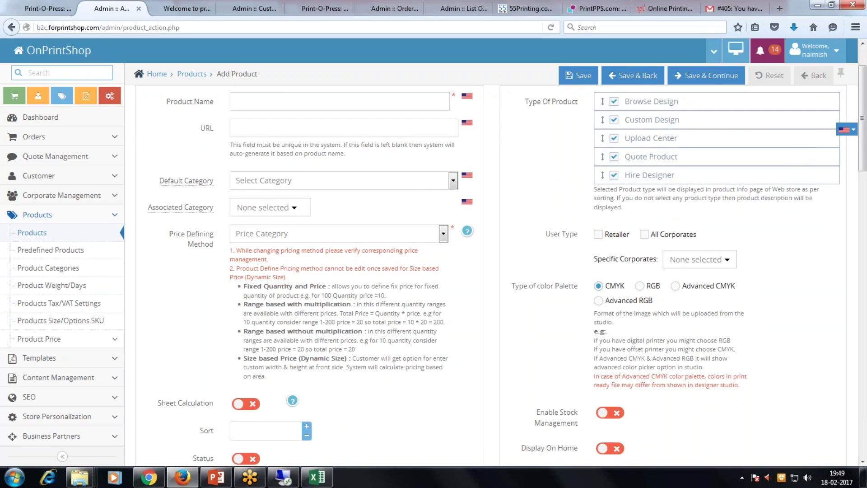
pyautogui.scroll(-4, 632, 271)
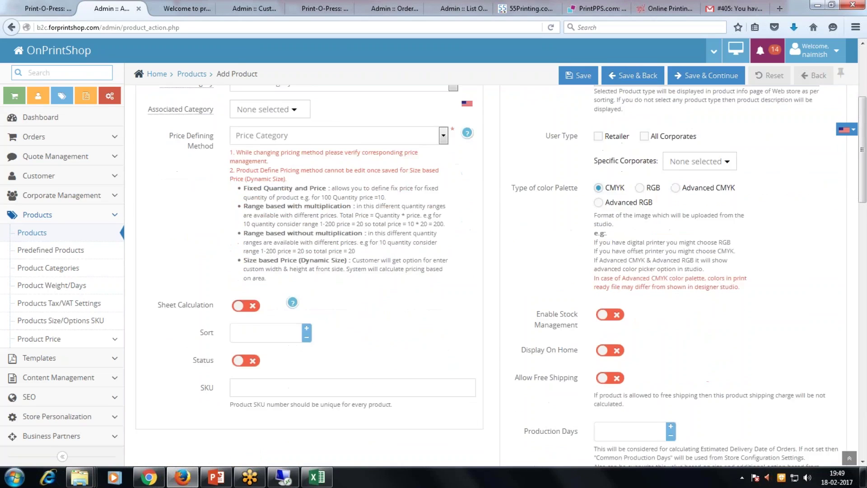
pyautogui.scroll(-1, 658, 310)
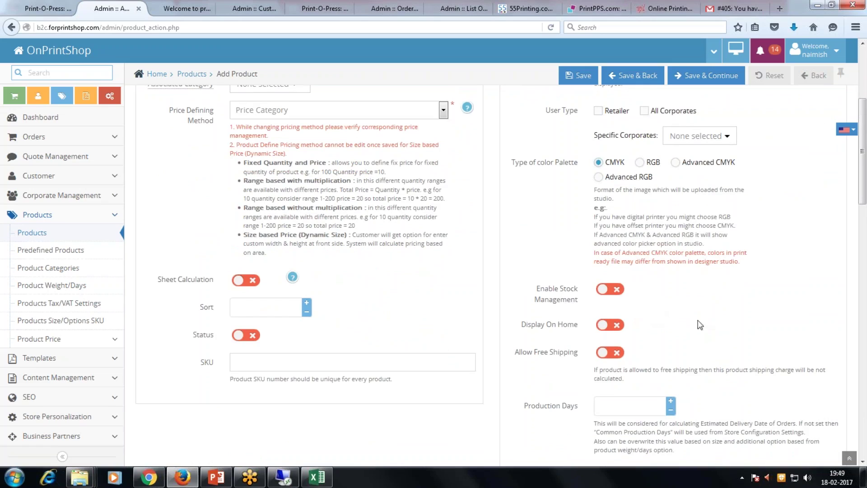
pyautogui.moveTo(159, 281); pyautogui.dragTo(216, 282)
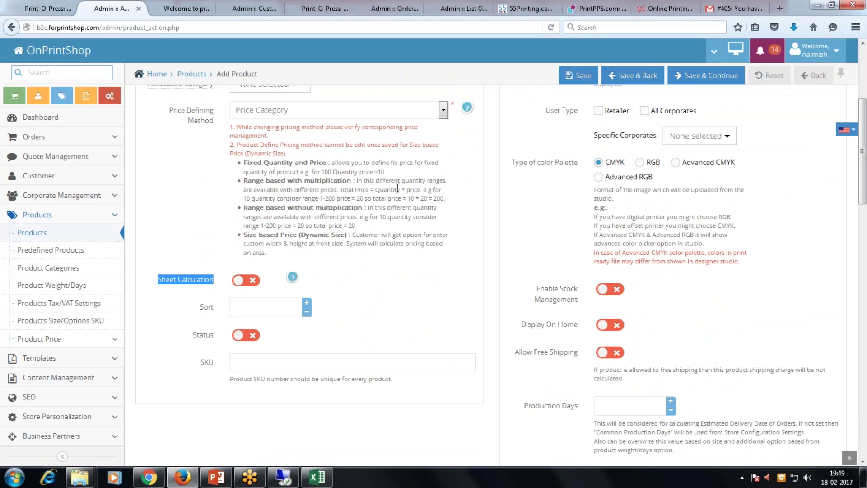
pyautogui.click(312, 358)
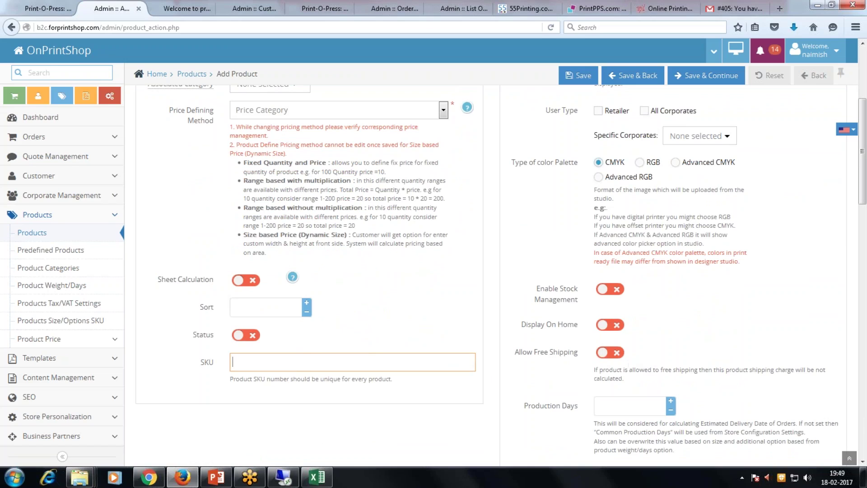
pyautogui.scroll(4, 623, 346)
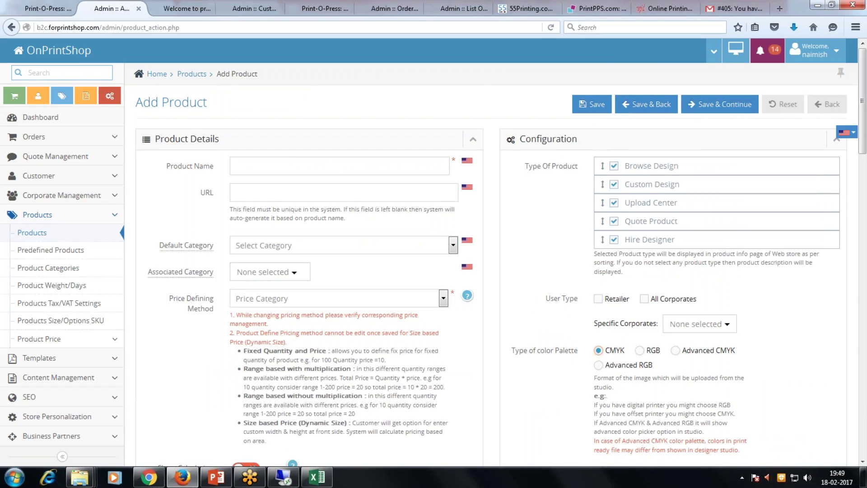
# Download import_product.xlsx from the Import Products page and open it in Excel.
pyautogui.click(26, 233)
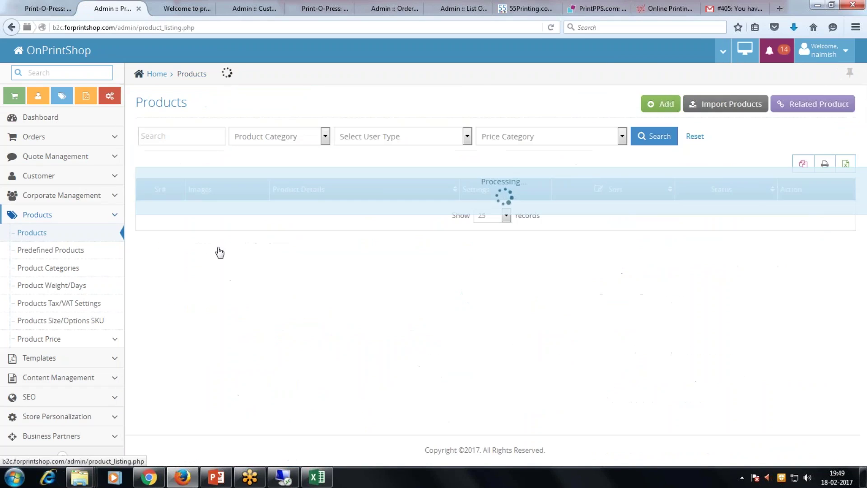
pyautogui.click(736, 105)
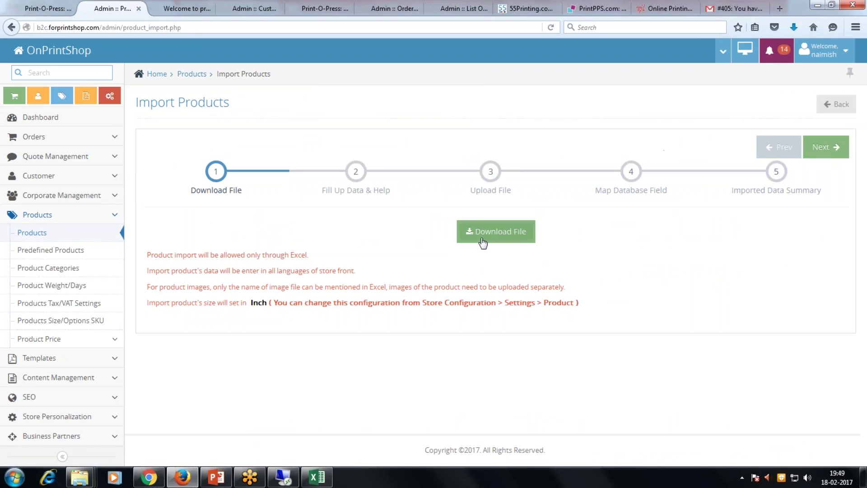
pyautogui.click(482, 242)
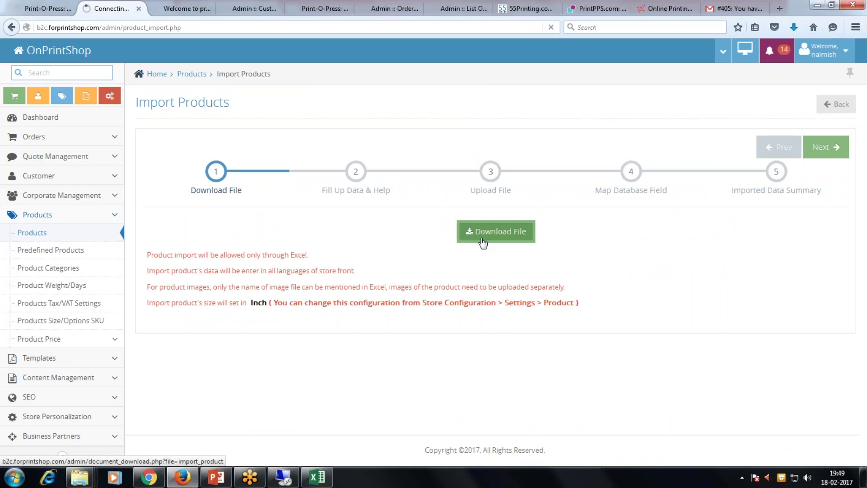
pyautogui.click(560, 343)
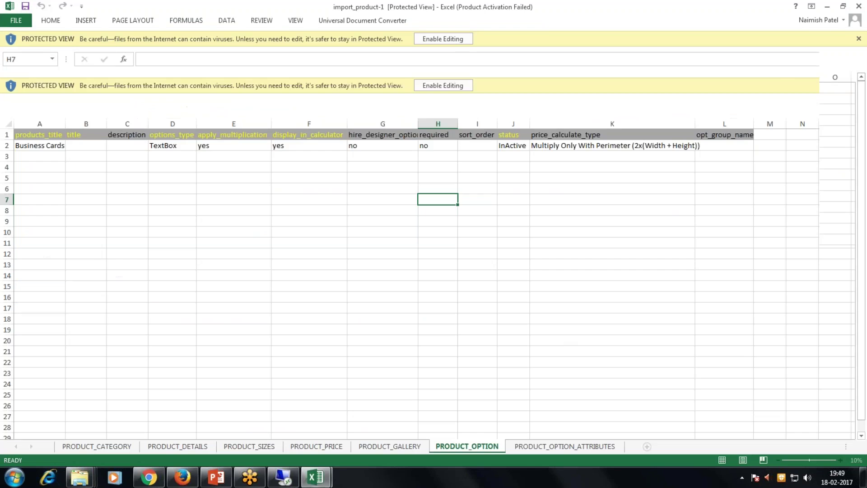
# Close the downloaded copy and open the Product Creation import_product workbook from the B2C video folder.
pyautogui.click(858, 6)
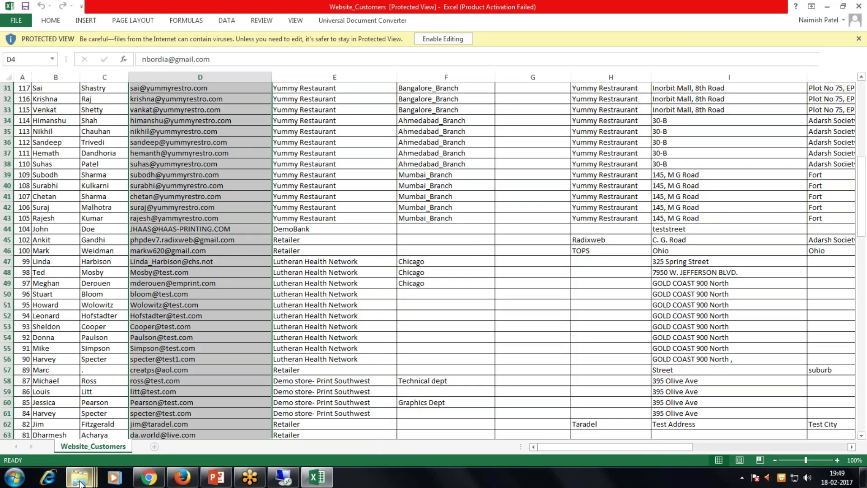
pyautogui.click(79, 477)
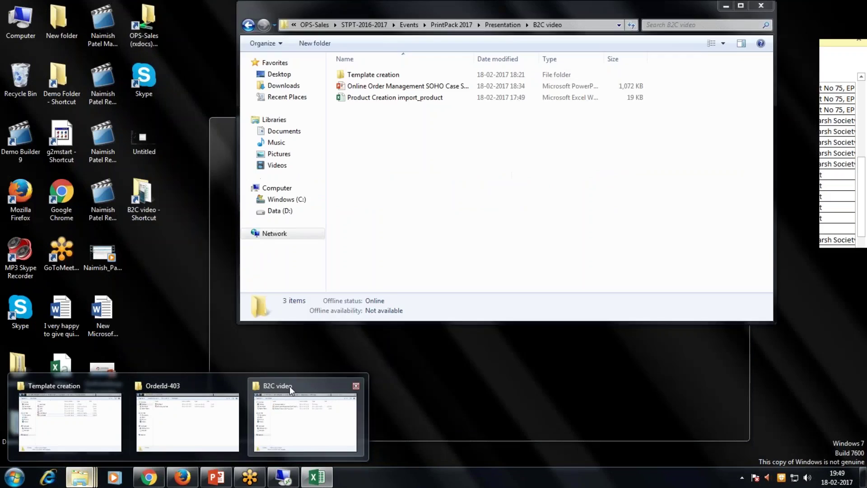
pyautogui.moveTo(86, 384)
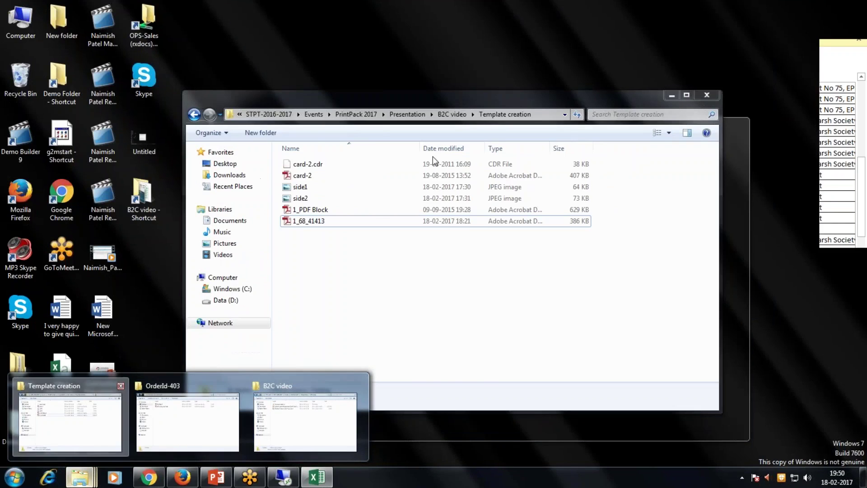
pyautogui.click(77, 390)
pyautogui.press('BackSpace')
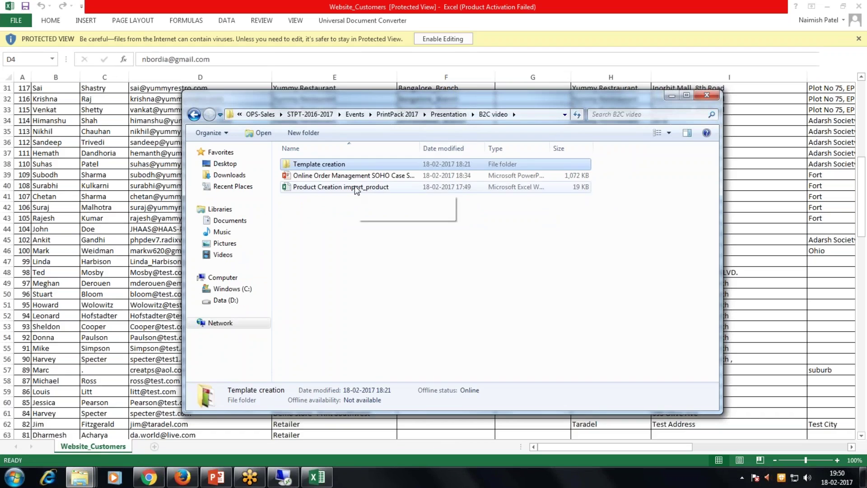
pyautogui.doubleClick(356, 187)
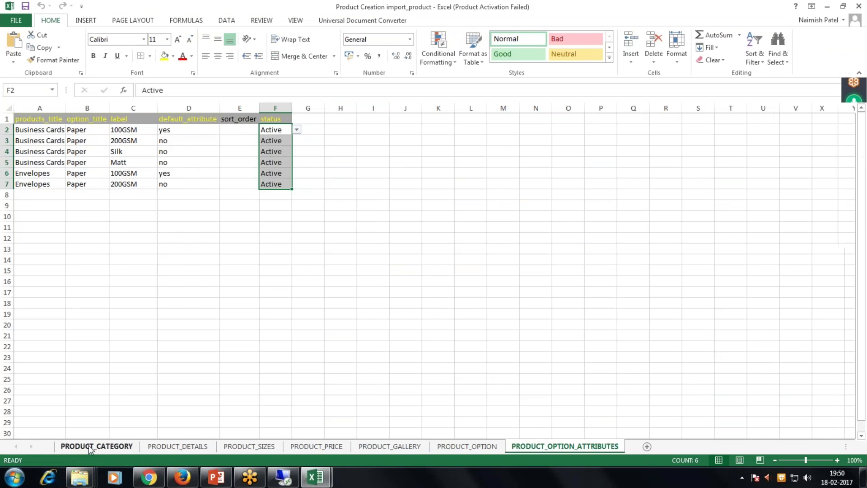
# Review the four PRODUCT_CATEGORY names and set A3's category on PRODUCT_DETAILS to Marketing.
pyautogui.click(91, 446)
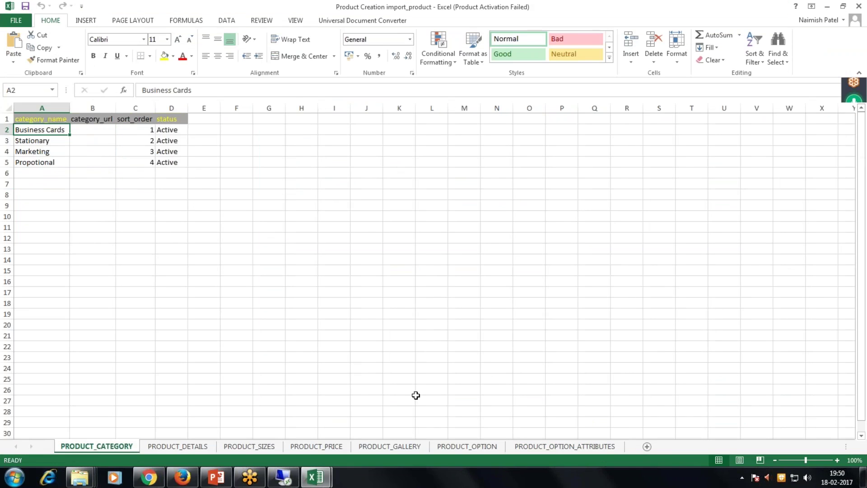
pyautogui.moveTo(50, 128); pyautogui.dragTo(48, 163)
pyautogui.click(178, 446)
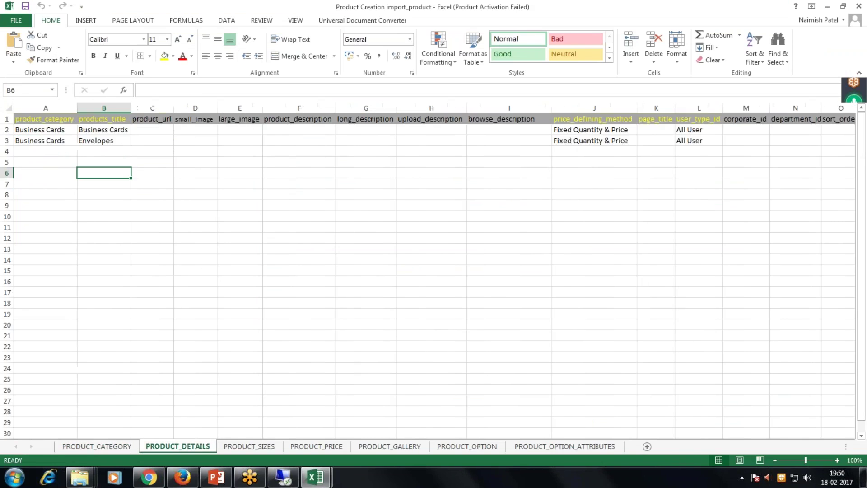
pyautogui.click(61, 129)
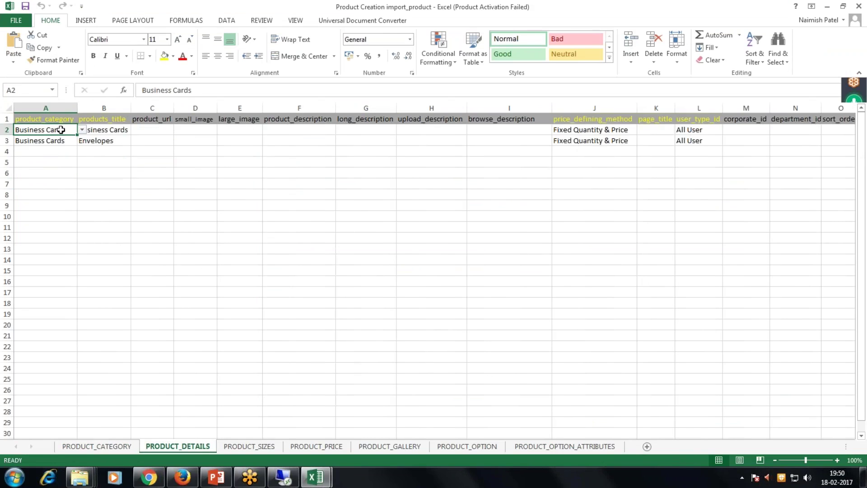
pyautogui.press('Down')
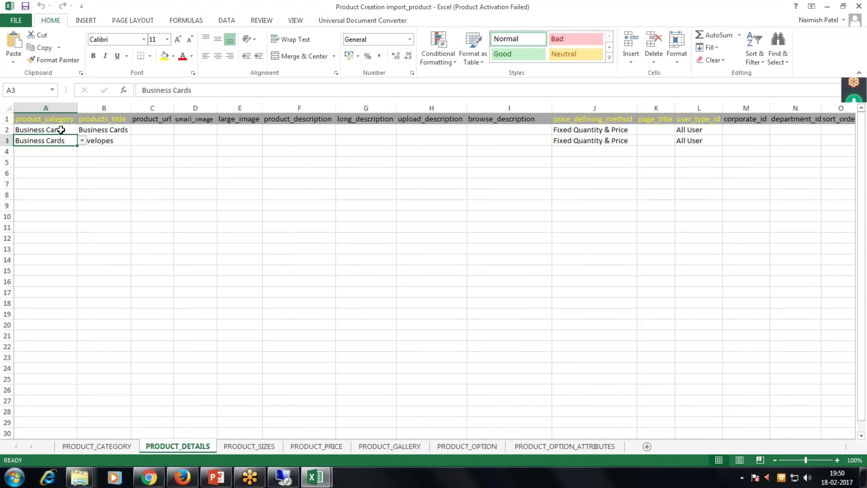
pyautogui.click(82, 141)
pyautogui.click(56, 164)
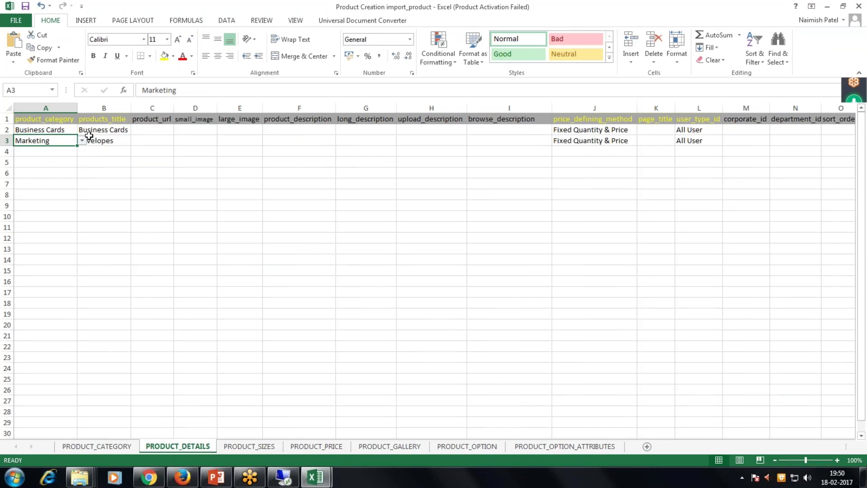
pyautogui.click(93, 130)
pyautogui.click(63, 130)
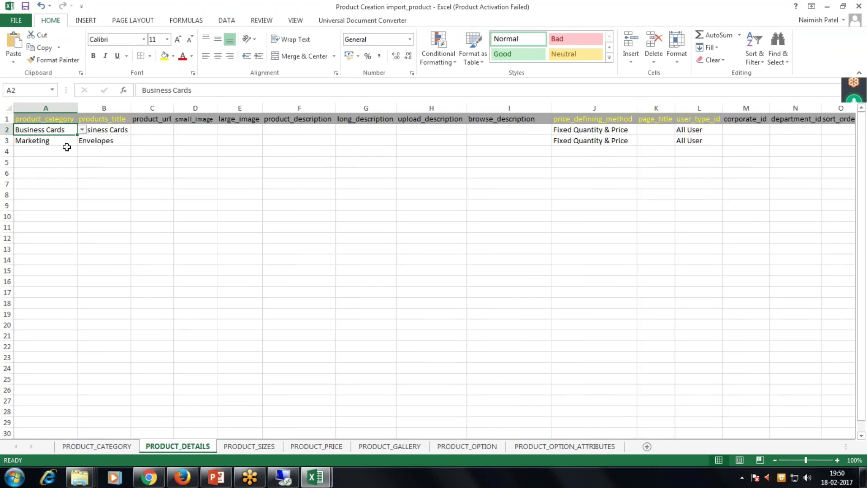
pyautogui.click(61, 141)
# Autofit the size_title column B on PRODUCT_SIZES and review the business card and envelope sizes.
pyautogui.click(254, 446)
pyautogui.moveTo(56, 129); pyautogui.dragTo(170, 144)
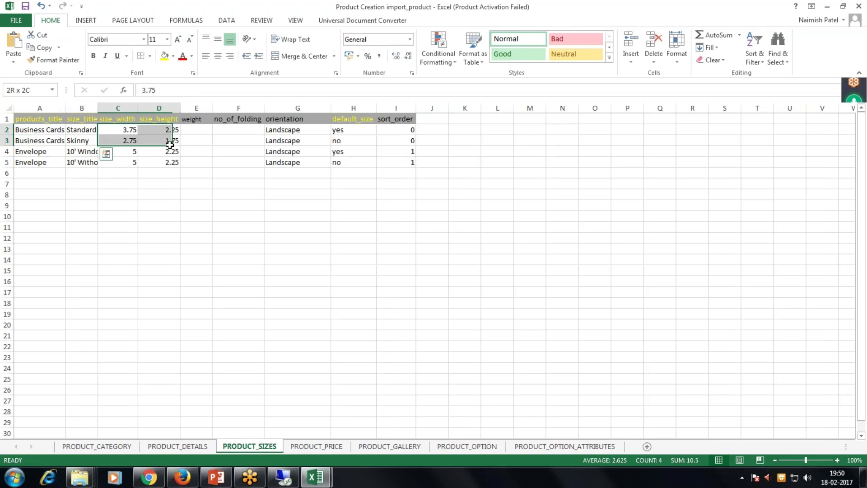
pyautogui.click(166, 226)
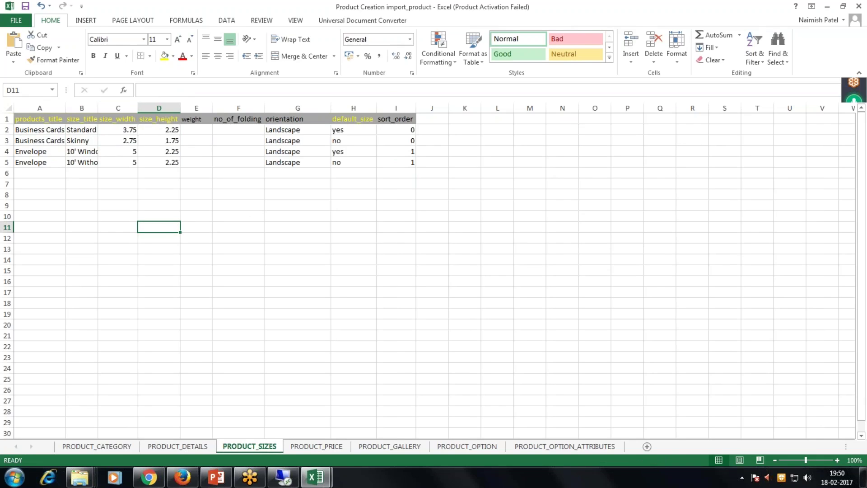
pyautogui.doubleClick(98, 108)
pyautogui.moveTo(85, 153); pyautogui.dragTo(85, 163)
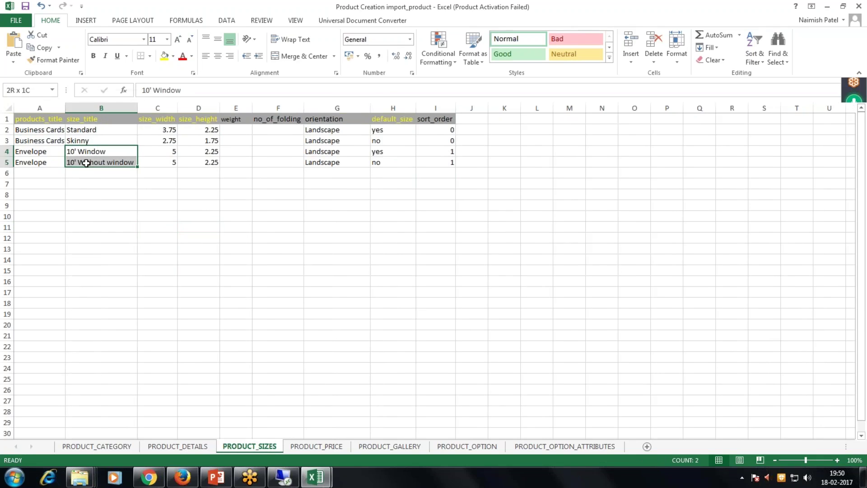
pyautogui.click(86, 171)
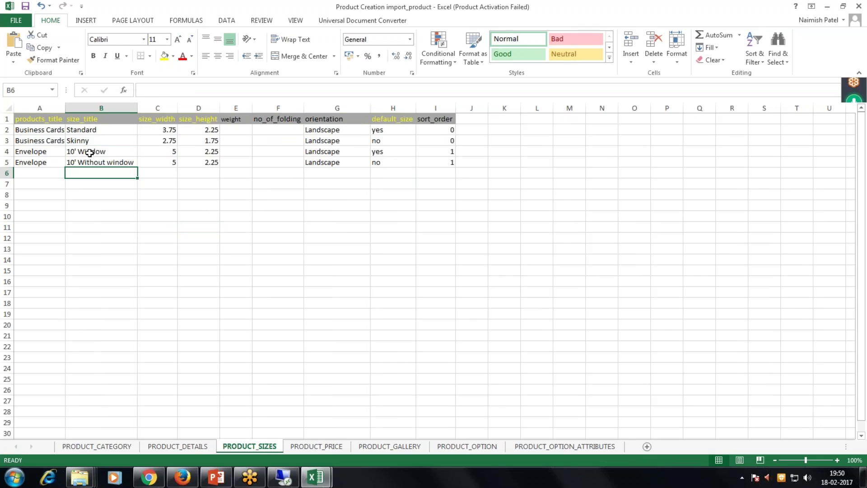
pyautogui.moveTo(168, 148); pyautogui.dragTo(195, 163)
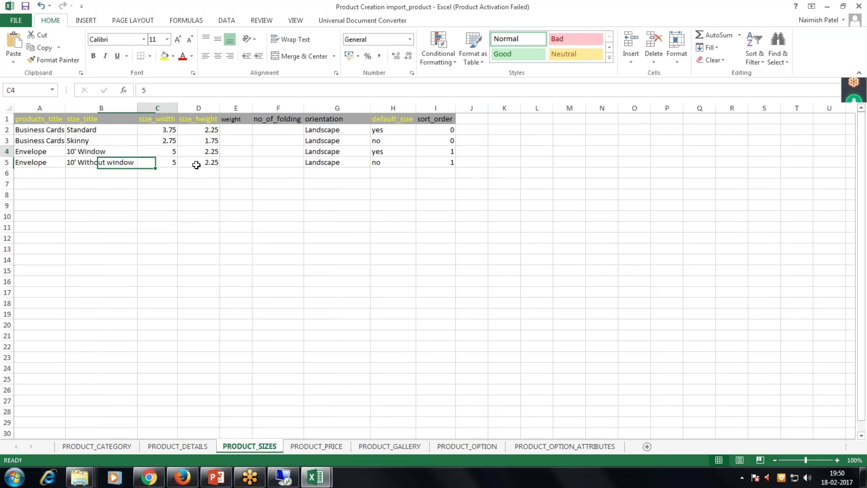
pyautogui.click(316, 446)
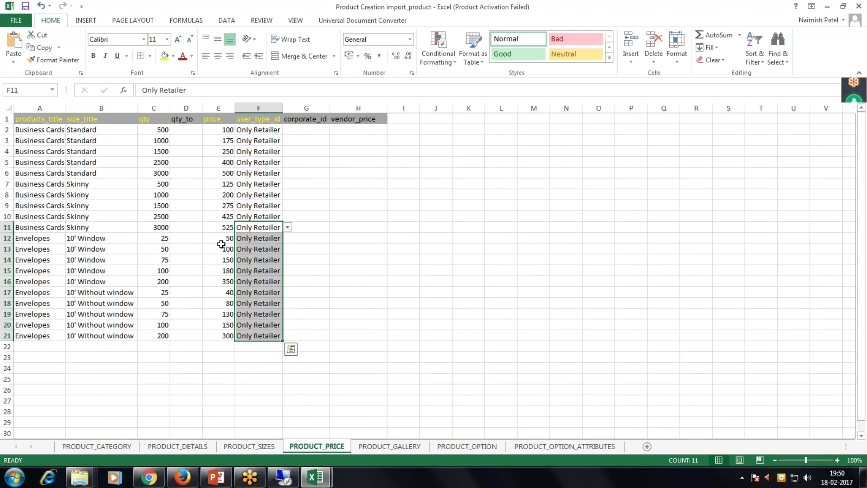
# Review the quantity and price columns, then the PRODUCT_GALLERY and PRODUCT_OPTION sheets.
pyautogui.moveTo(219, 129); pyautogui.dragTo(219, 346)
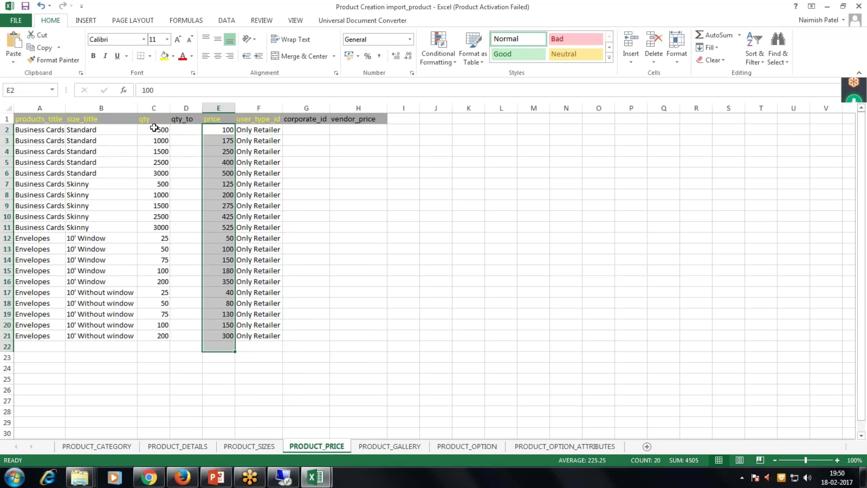
pyautogui.moveTo(154, 129); pyautogui.dragTo(158, 347)
pyautogui.moveTo(218, 129); pyautogui.dragTo(221, 336)
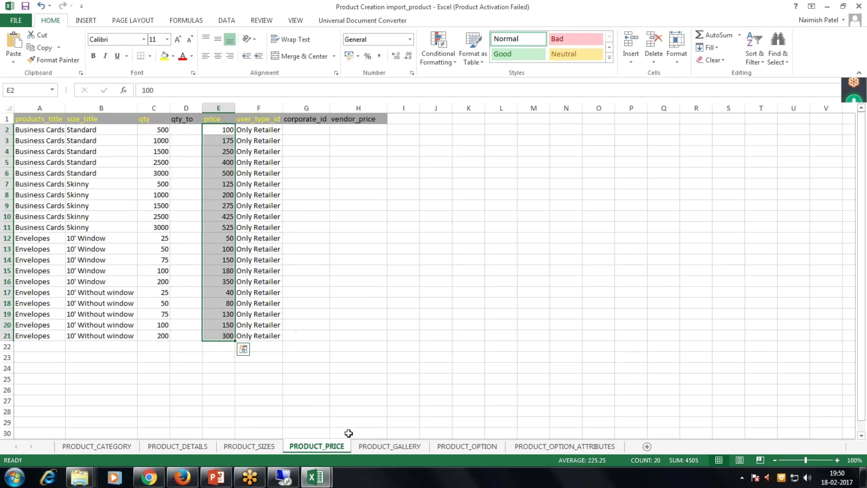
pyautogui.click(402, 447)
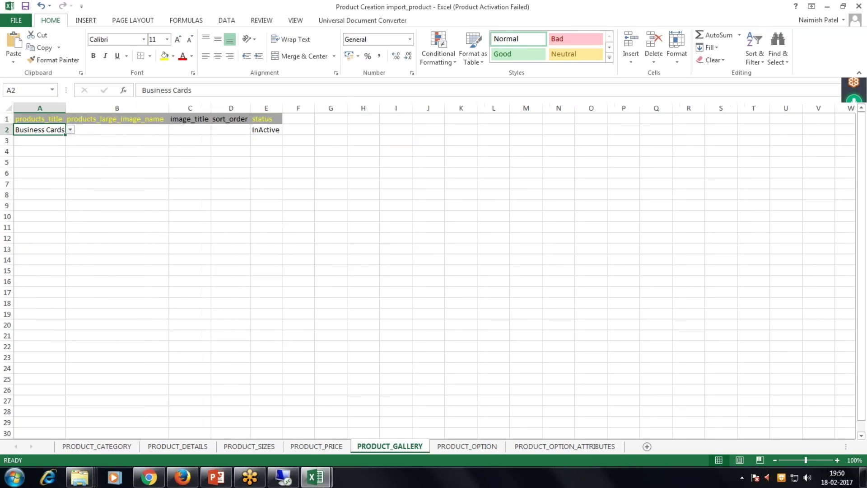
pyautogui.click(470, 446)
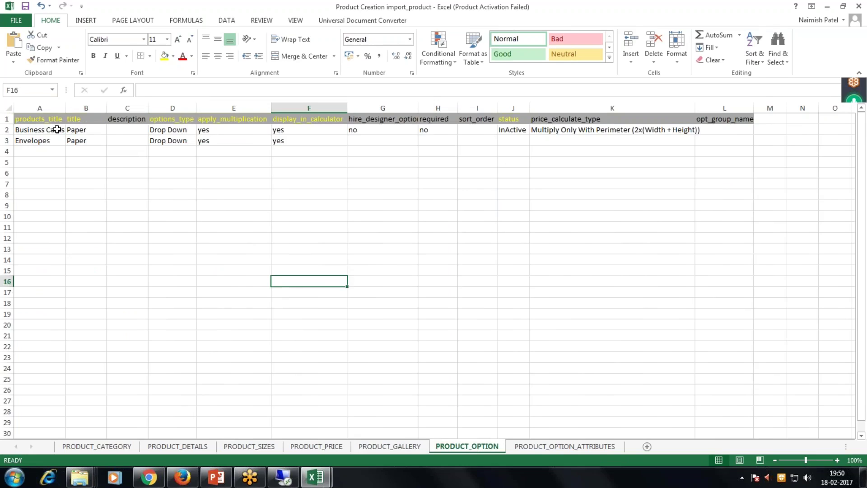
pyautogui.press('Left')
pyautogui.press('Left')
pyautogui.press('Left')
pyautogui.press('Left')
pyautogui.press('Left')
pyautogui.press('Up')
pyautogui.press('Up')
pyautogui.press('Up')
pyautogui.press('Up')
pyautogui.press('Up')
pyautogui.press('Up')
pyautogui.press('Up')
pyautogui.press('Up')
pyautogui.press('Up')
pyautogui.press('Up')
pyautogui.press('Up')
pyautogui.press('Up')
pyautogui.press('Up')
pyautogui.press('Up')
pyautogui.press('Up')
pyautogui.press('Down')
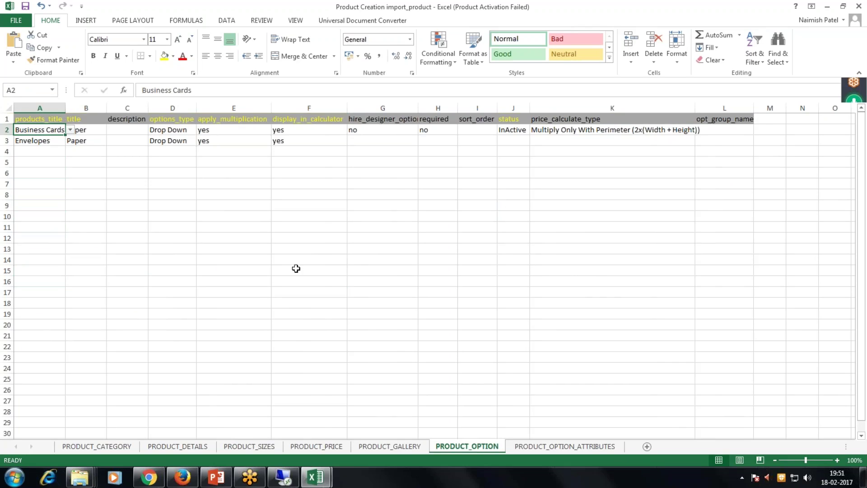
# Check the PRODUCT_OPTION_ATTRIBUTES sheet and return to the OnPrintShop admin browser.
pyautogui.click(581, 449)
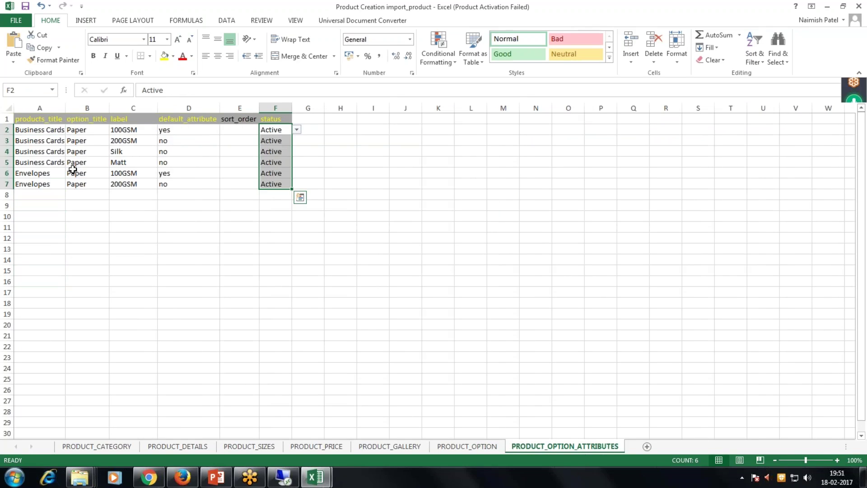
pyautogui.press('Escape')
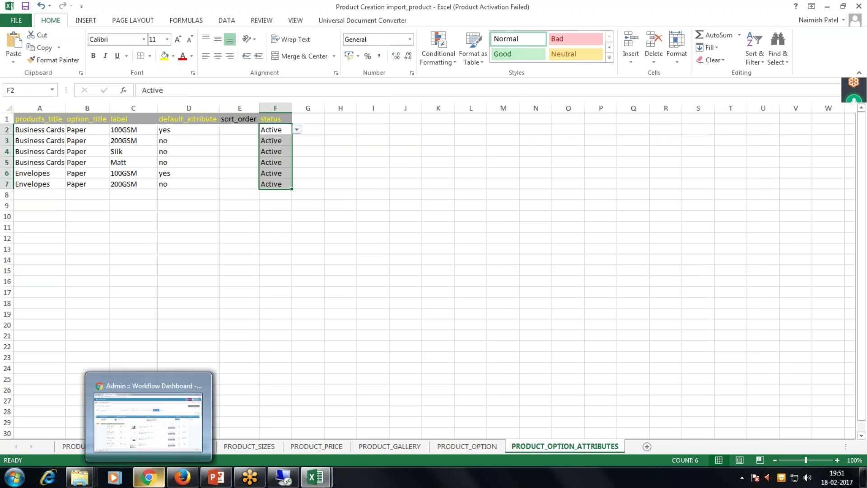
pyautogui.click(158, 474)
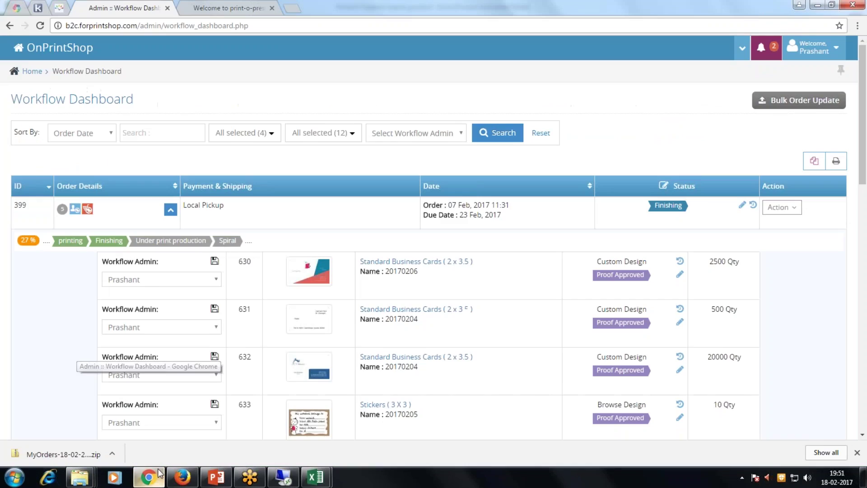
# Advance the Import Products wizard through Fill Up Data & Help to the Upload File step.
pyautogui.click(185, 479)
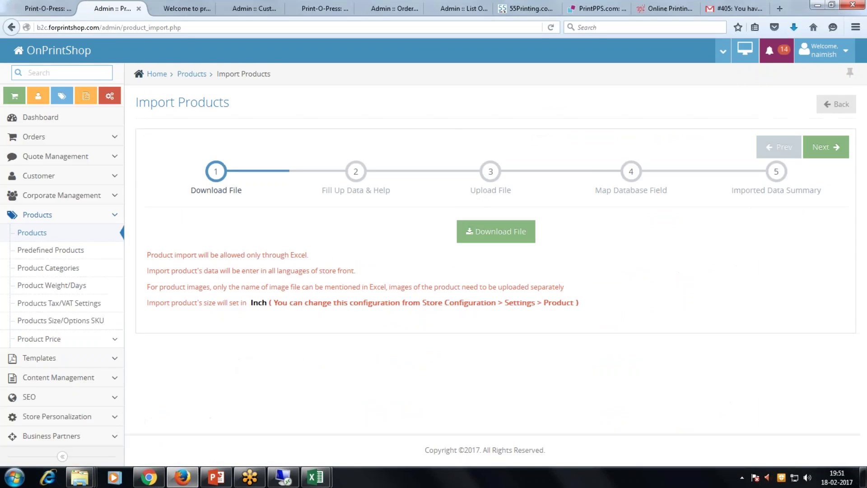
pyautogui.click(816, 155)
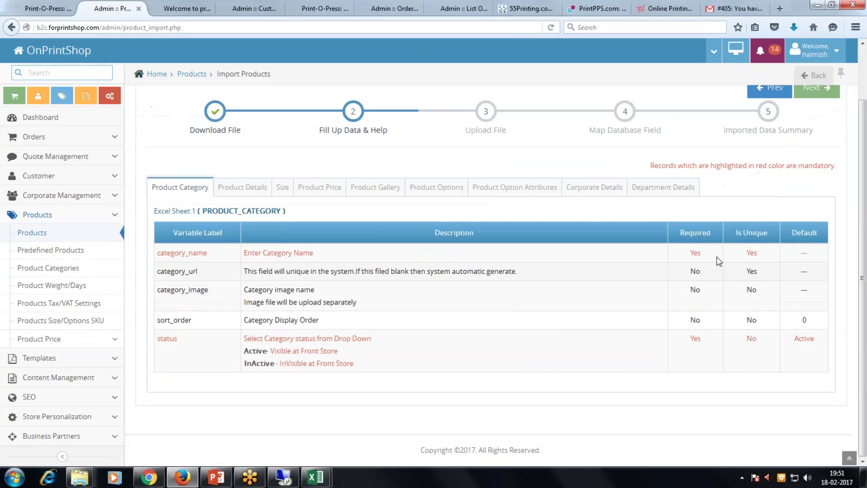
pyautogui.click(813, 149)
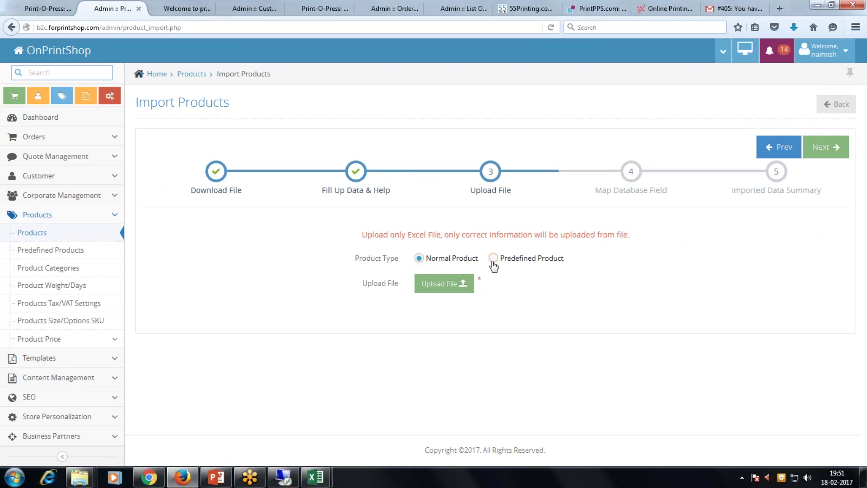
# Upload Product Creation import_product.xlsx from the B2C video folder and continue to Map Database Field.
pyautogui.click(445, 283)
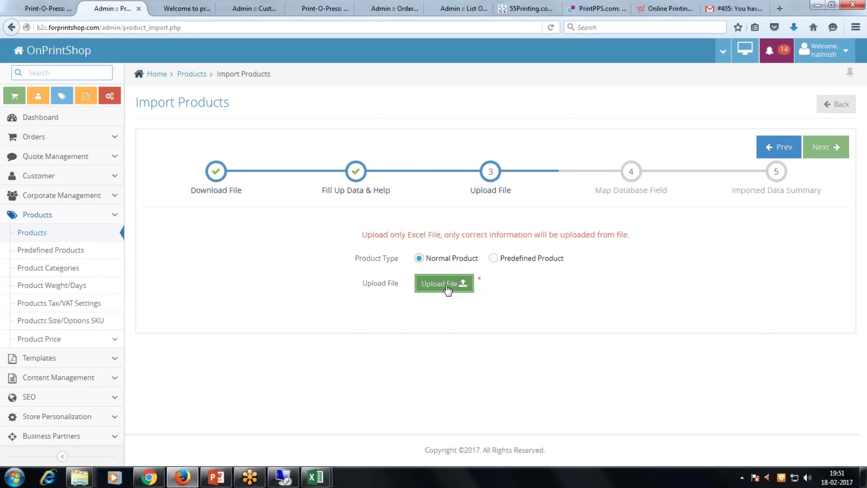
pyautogui.moveTo(80, 477)
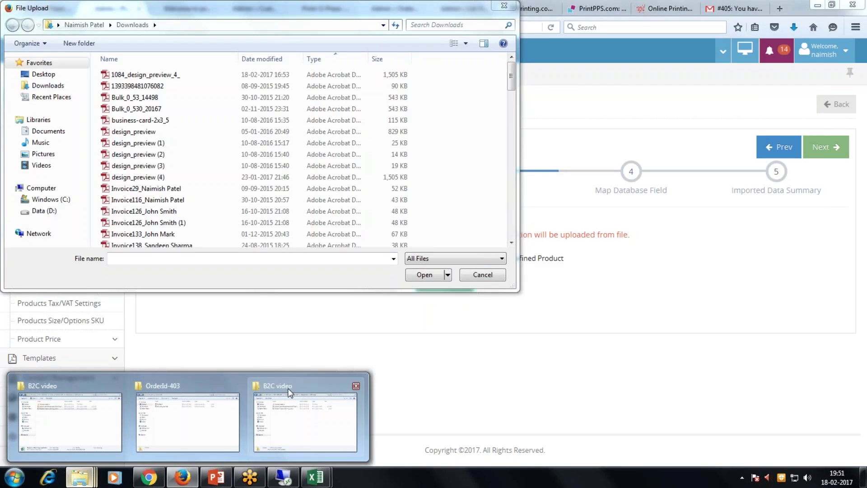
pyautogui.click(305, 419)
pyautogui.click(542, 25)
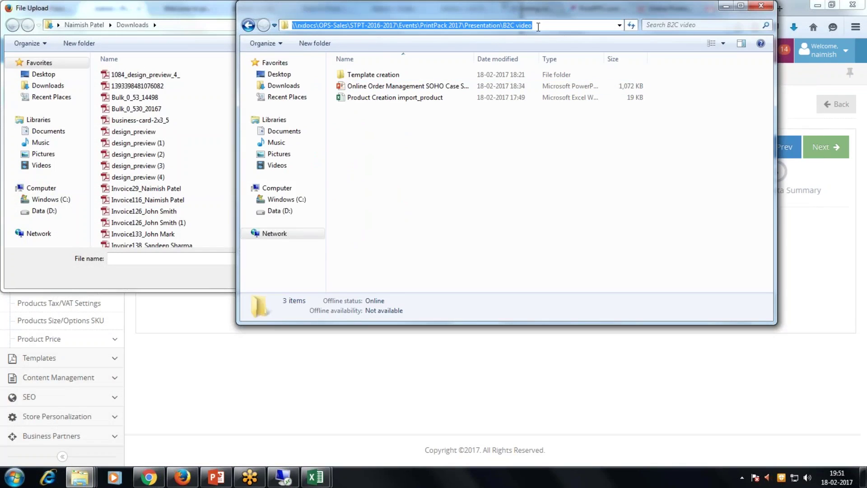
pyautogui.click(199, 25)
pyautogui.write('\\\\rxdocs\\OPS-Sales\\STPT-2016-2017\\Events\\PrintPack 2017\\Presentation\\B2C video')
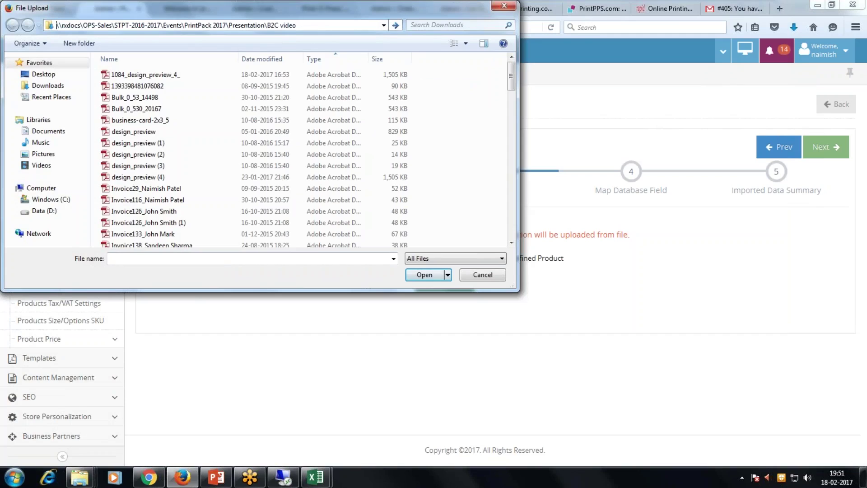
pyautogui.press('Return')
pyautogui.doubleClick(188, 97)
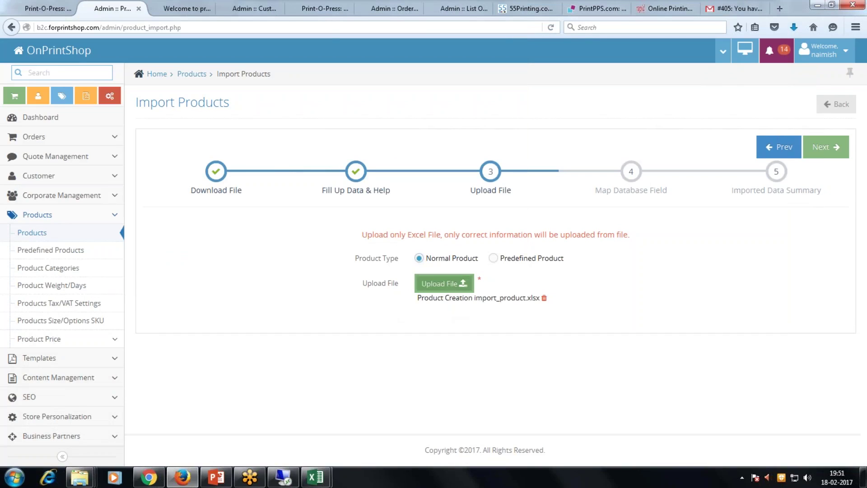
pyautogui.click(827, 146)
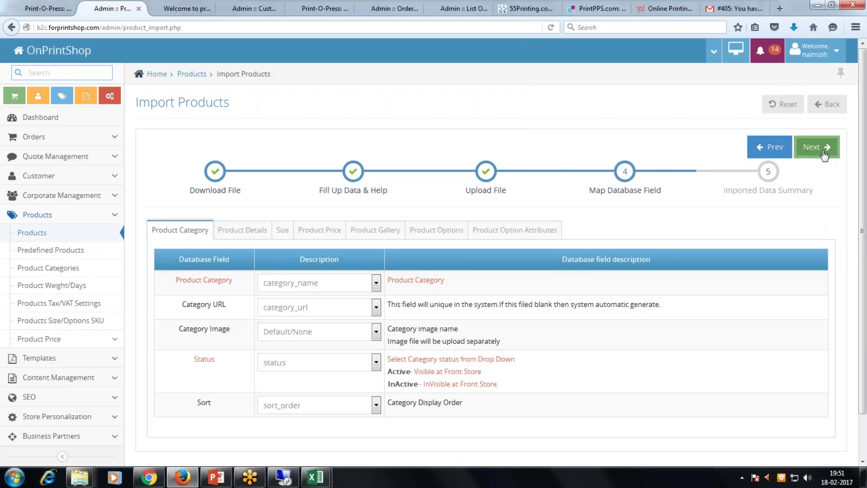
# Go to the Imported Data Summary and view each result tab, ending on Product Option Attributes.
pyautogui.scroll(-2, 594, 275)
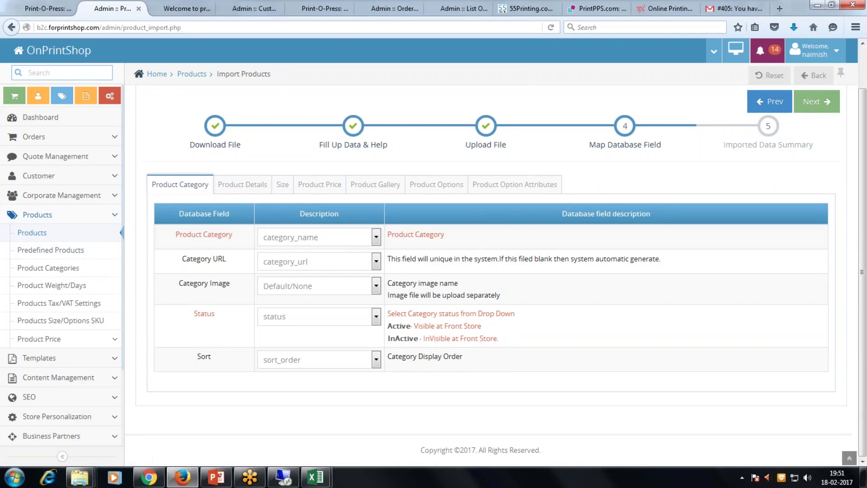
pyautogui.click(815, 102)
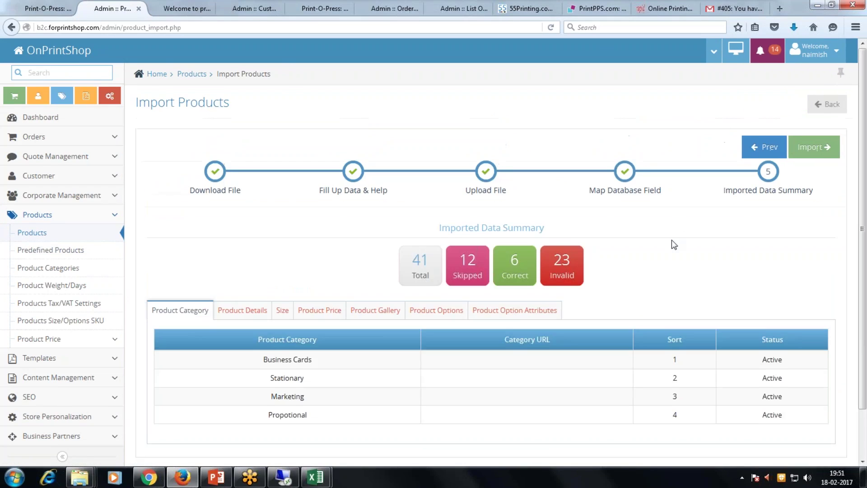
pyautogui.scroll(-2, 671, 241)
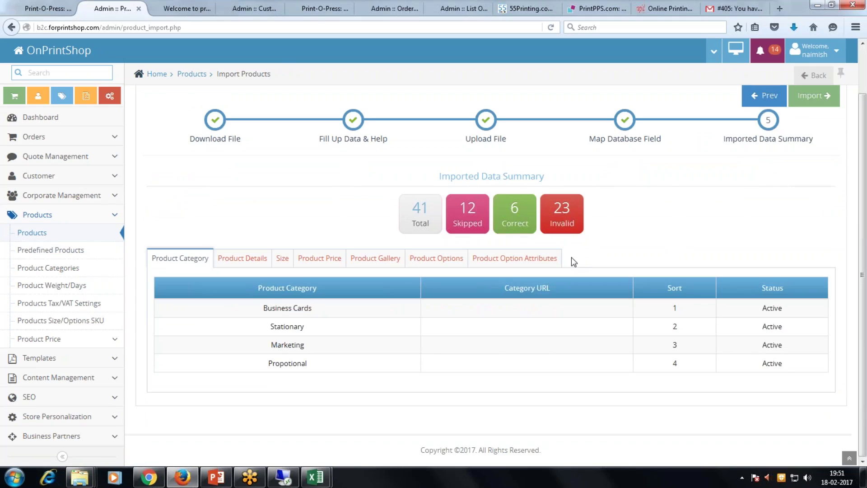
pyautogui.click(242, 258)
pyautogui.click(282, 259)
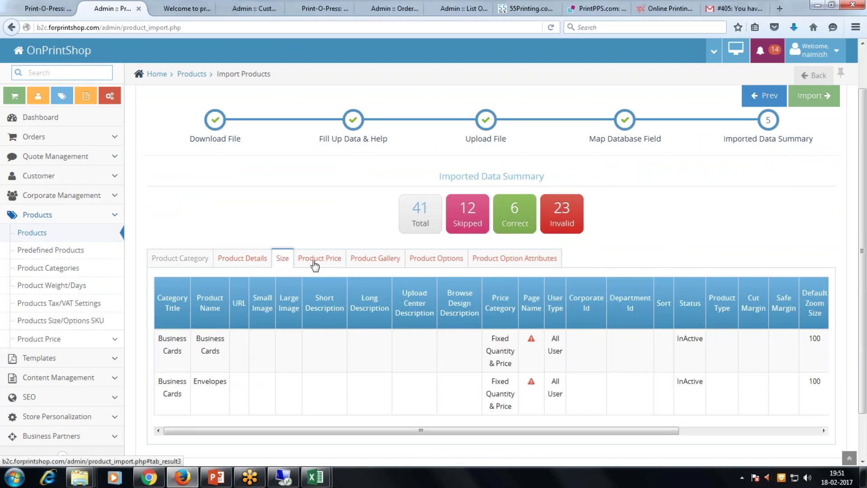
pyautogui.click(319, 297)
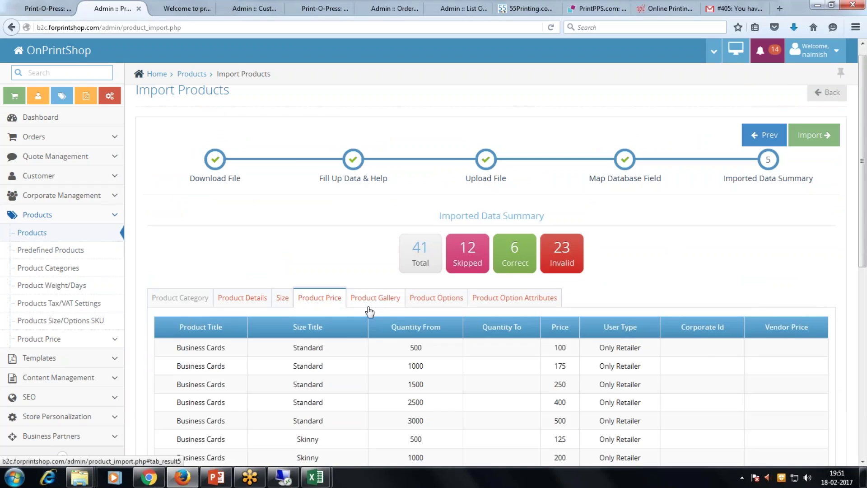
pyautogui.click(377, 301)
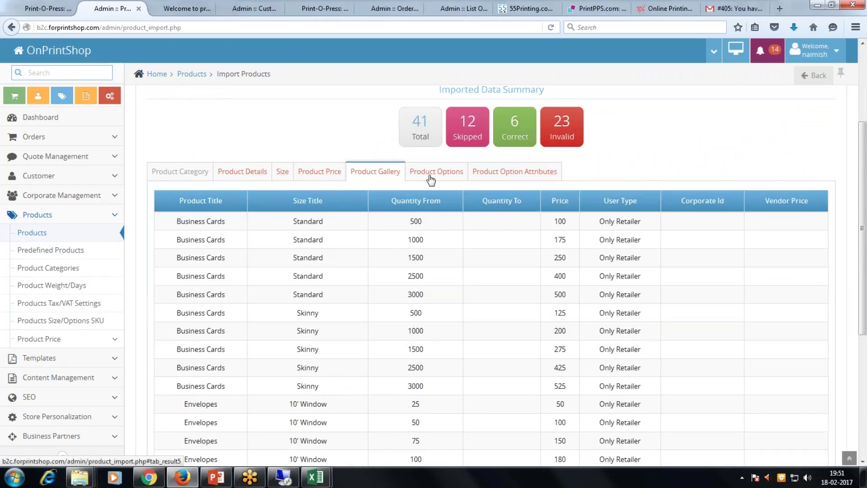
pyautogui.click(451, 311)
pyautogui.click(496, 311)
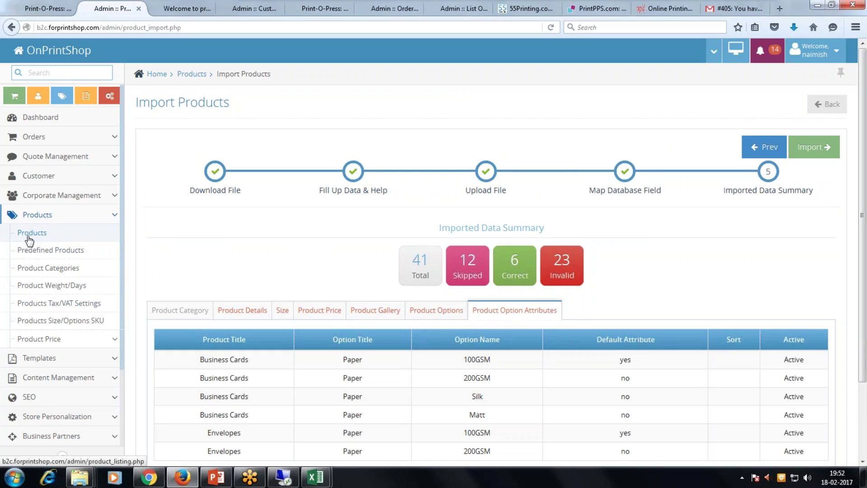
# Filter the products list by 'business' and view the Standard Business Cards details.
pyautogui.click(29, 240)
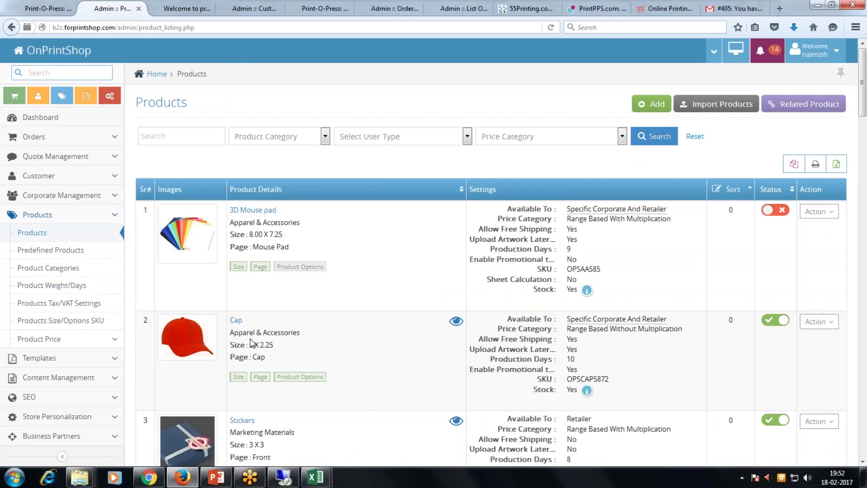
pyautogui.write('business')
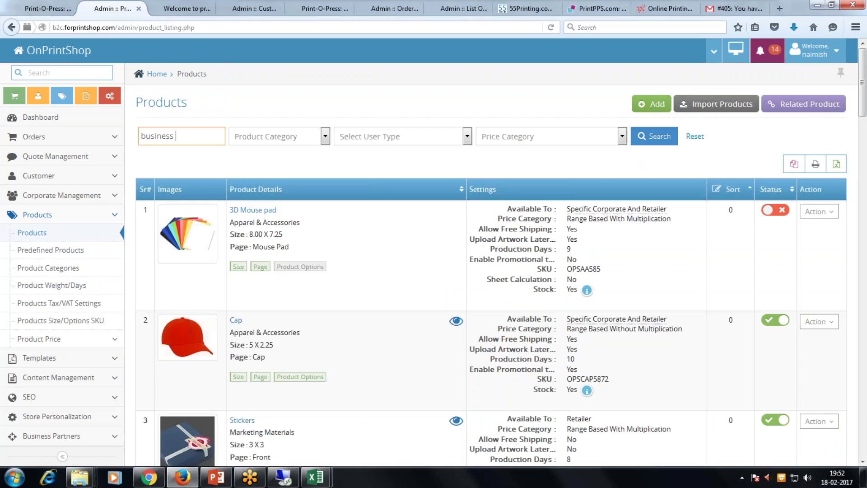
pyautogui.press('Return')
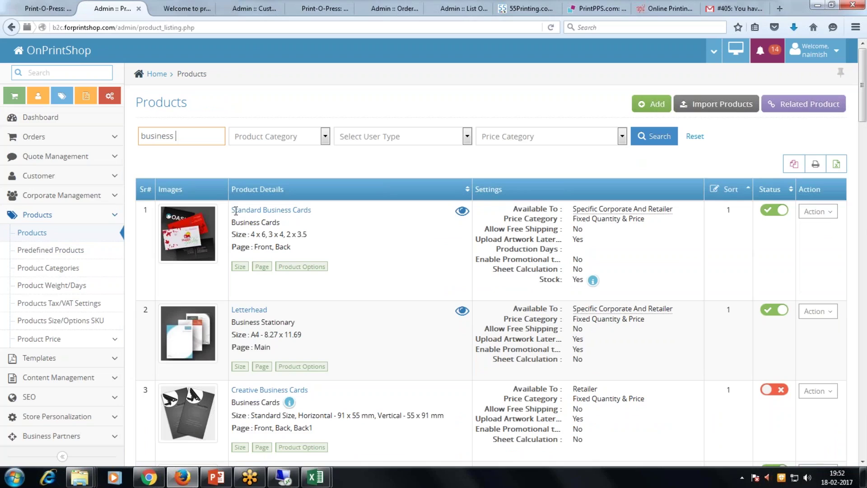
pyautogui.moveTo(233, 209); pyautogui.dragTo(311, 210)
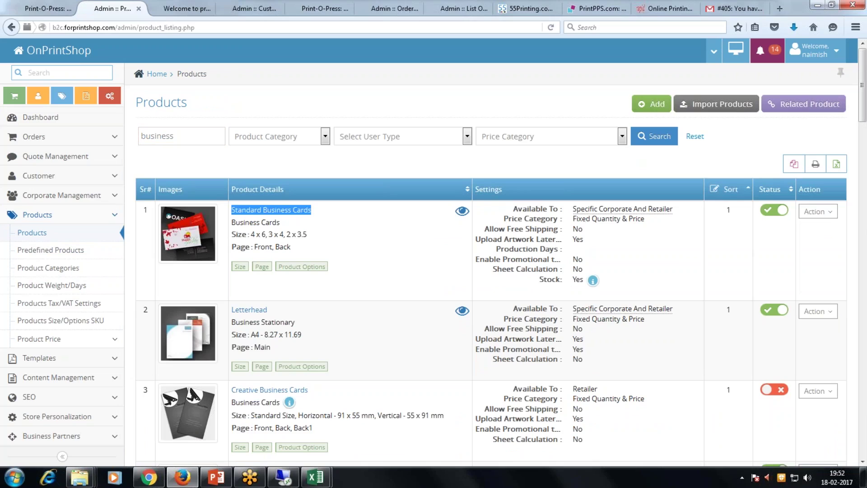
pyautogui.click(818, 212)
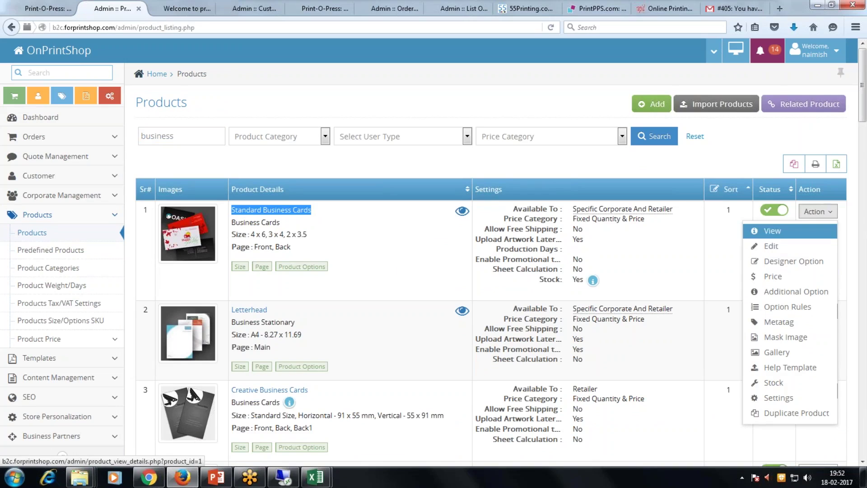
pyautogui.click(773, 231)
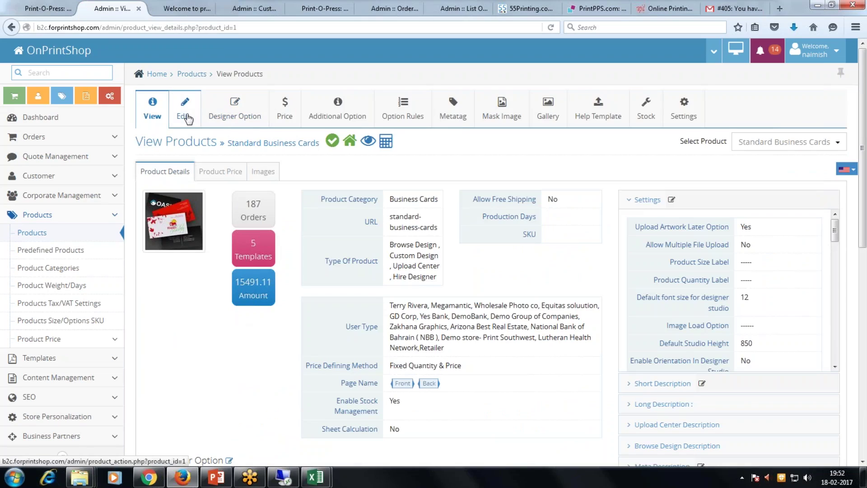
# Step through the Designer Option, Price, Additional Option and Option Rules tabs to Mask Image.
pyautogui.click(239, 115)
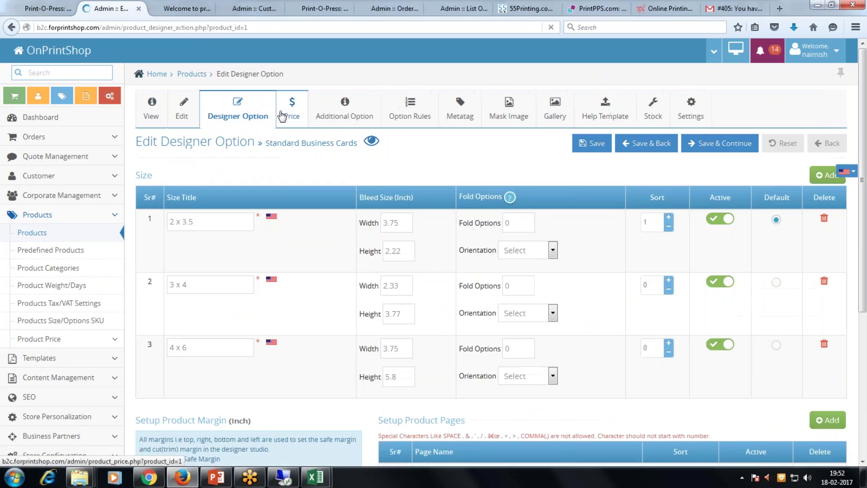
pyautogui.click(282, 116)
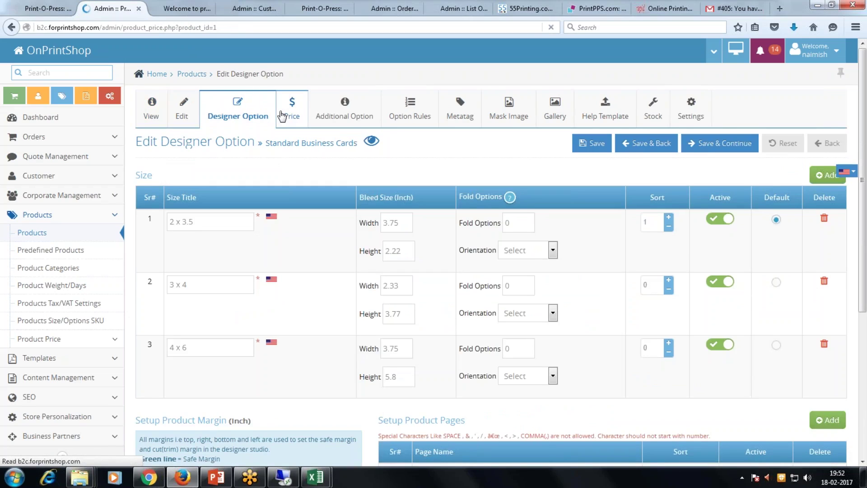
pyautogui.click(351, 117)
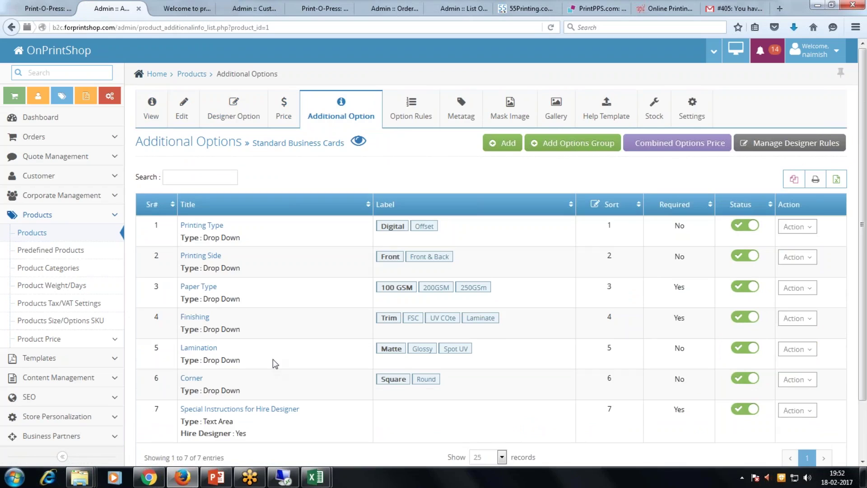
pyautogui.scroll(-1, 391, 199)
pyautogui.scroll(1, 391, 198)
pyautogui.click(417, 124)
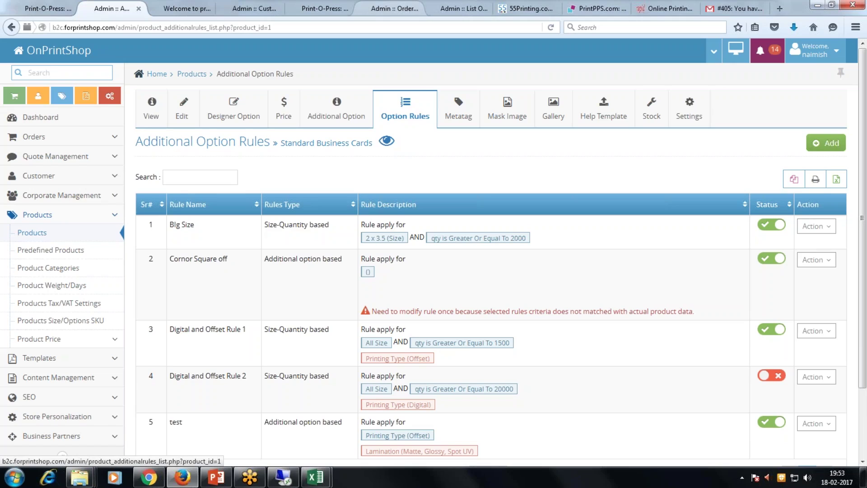
pyautogui.click(513, 113)
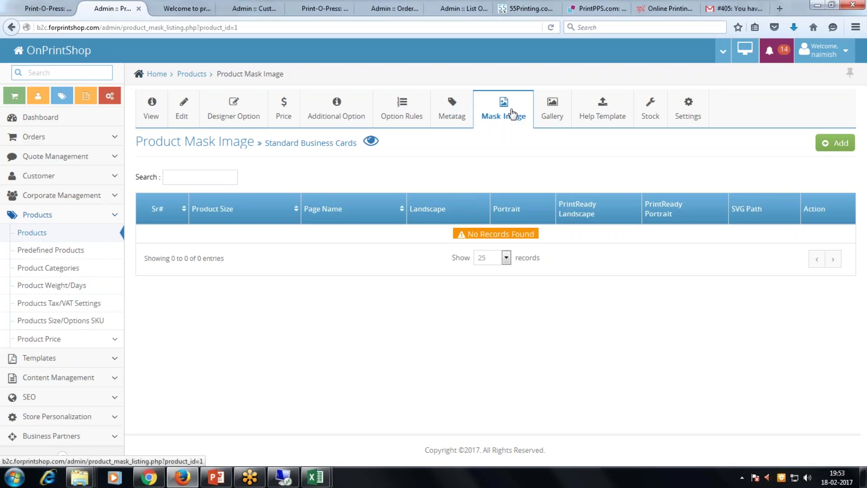
# Compare the product's gallery images with the Standard Business Cards storefront image carousel.
pyautogui.click(552, 119)
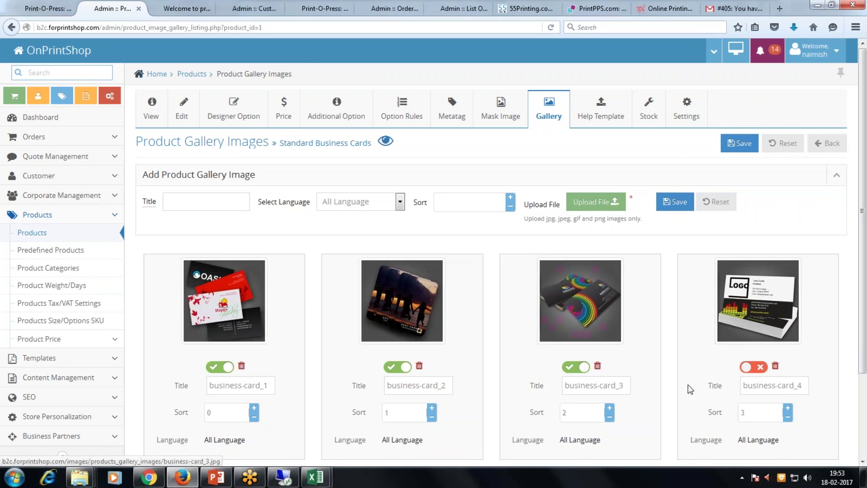
pyautogui.scroll(-3, 355, 271)
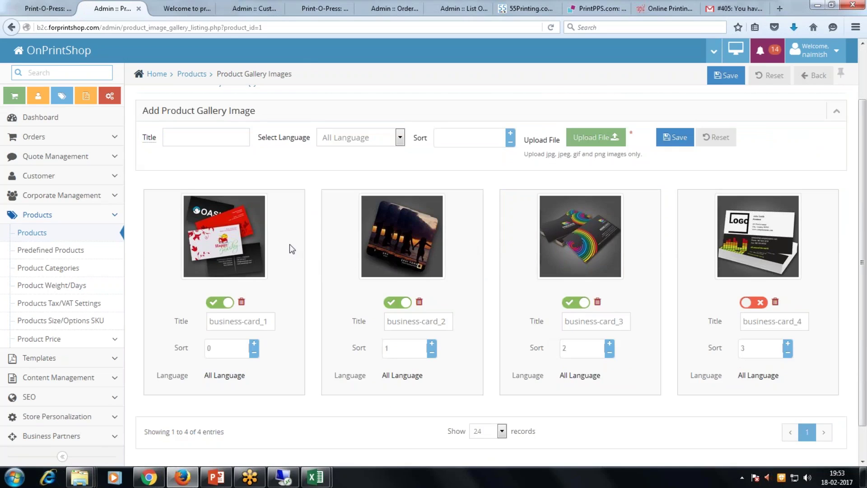
pyautogui.click(33, 10)
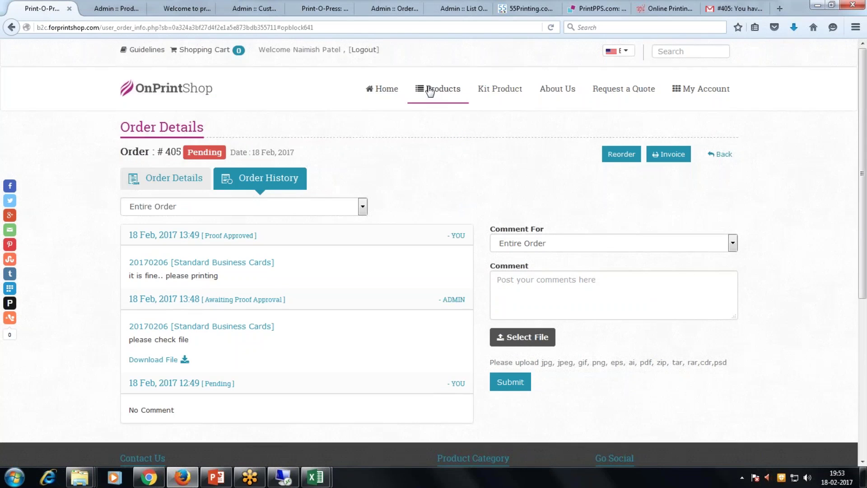
pyautogui.moveTo(429, 90)
pyautogui.click(570, 118)
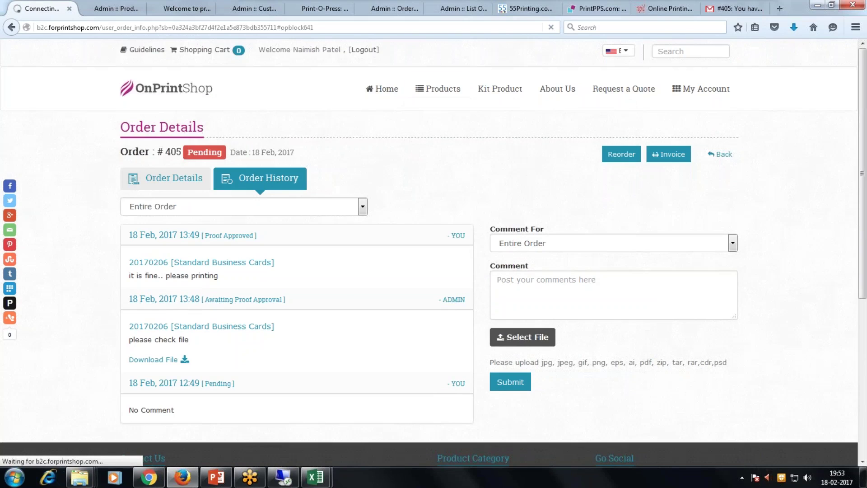
pyautogui.click(517, 296)
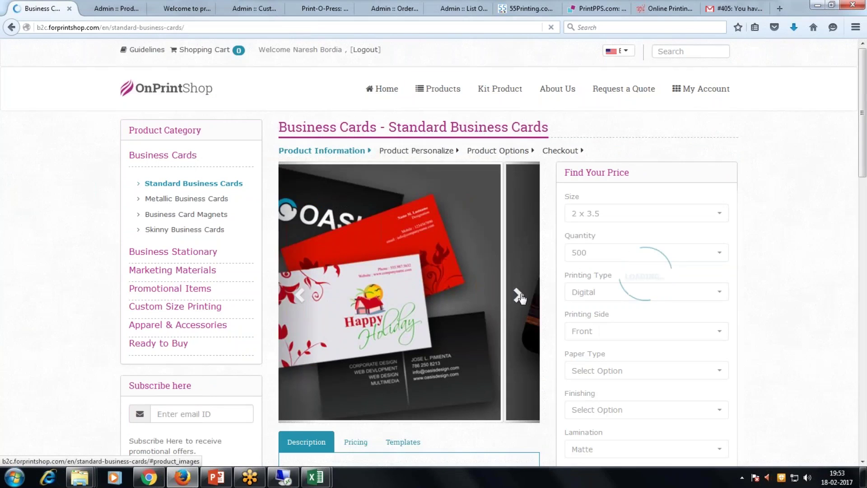
pyautogui.click(518, 296)
pyautogui.click(104, 10)
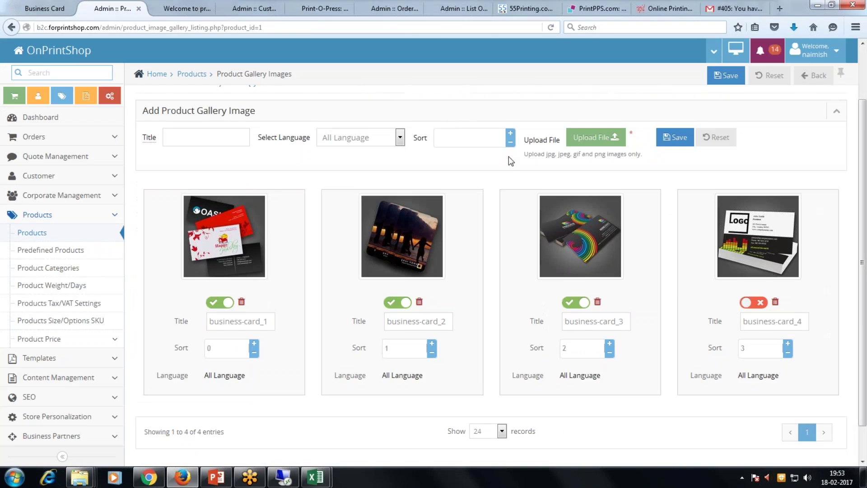
pyautogui.scroll(2, 517, 182)
# Open the Help Template page, then the Stock Account History for Standard Business Cards.
pyautogui.click(594, 117)
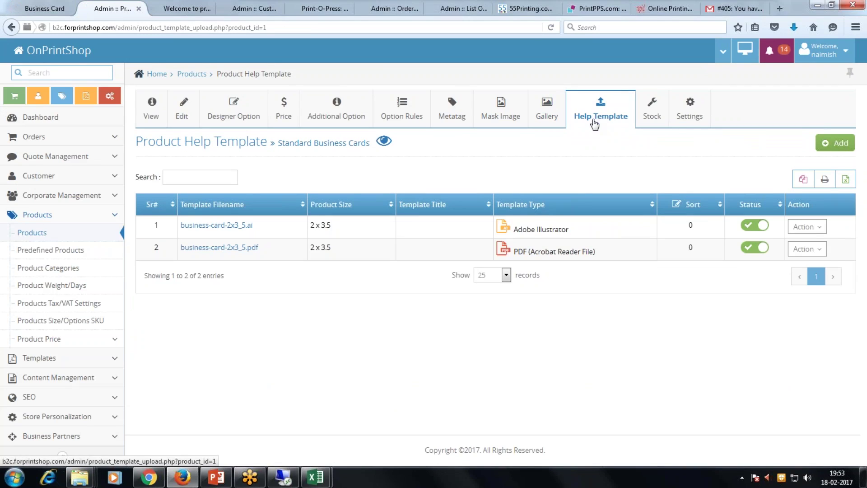
pyautogui.click(652, 116)
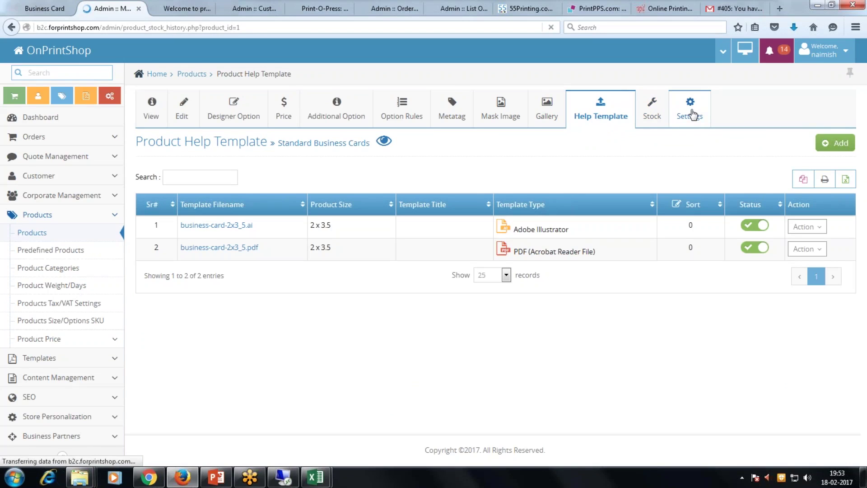
pyautogui.click(692, 112)
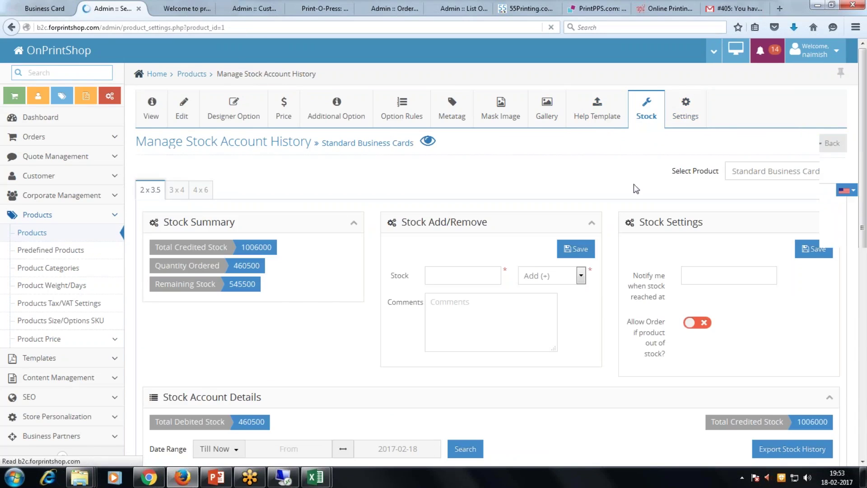
# Review the General tab's Hire Designer Cost and Product Promotional Text values.
pyautogui.scroll(-3, 491, 271)
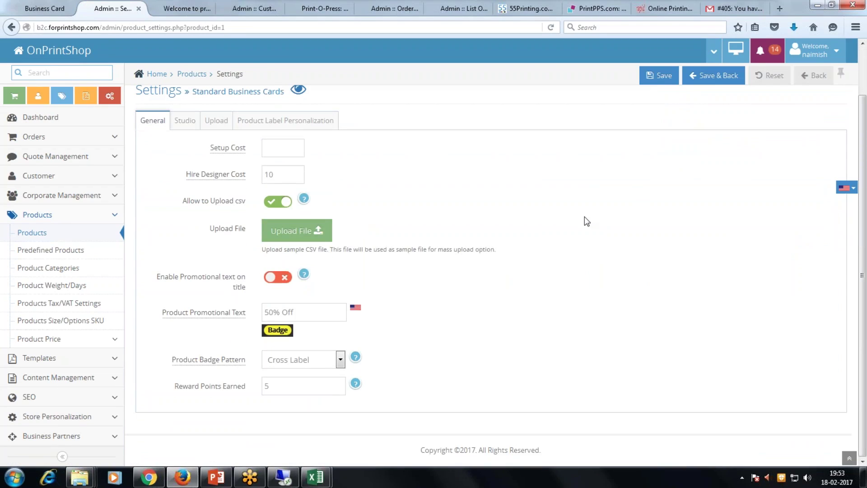
pyautogui.moveTo(281, 179); pyautogui.dragTo(246, 177)
pyautogui.moveTo(294, 312); pyautogui.dragTo(268, 312)
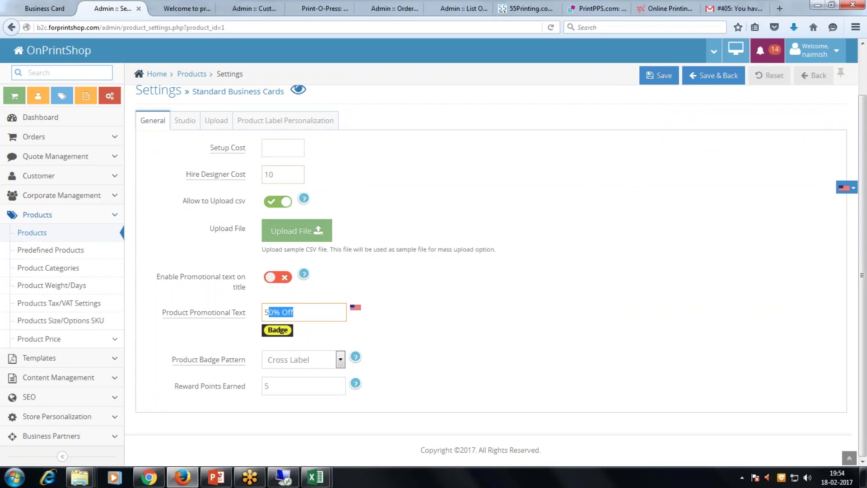
pyautogui.click(248, 322)
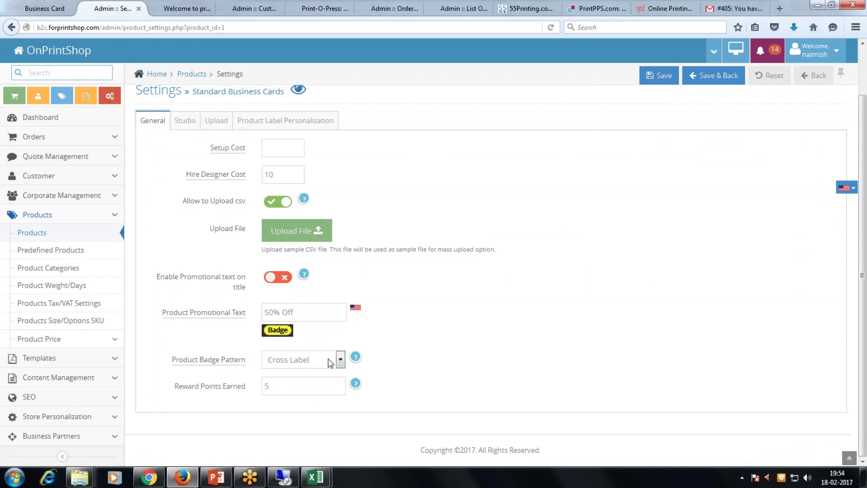
# Check the Studio tab's Poor Image DPI of 300, then view the Upload tab.
pyautogui.click(185, 120)
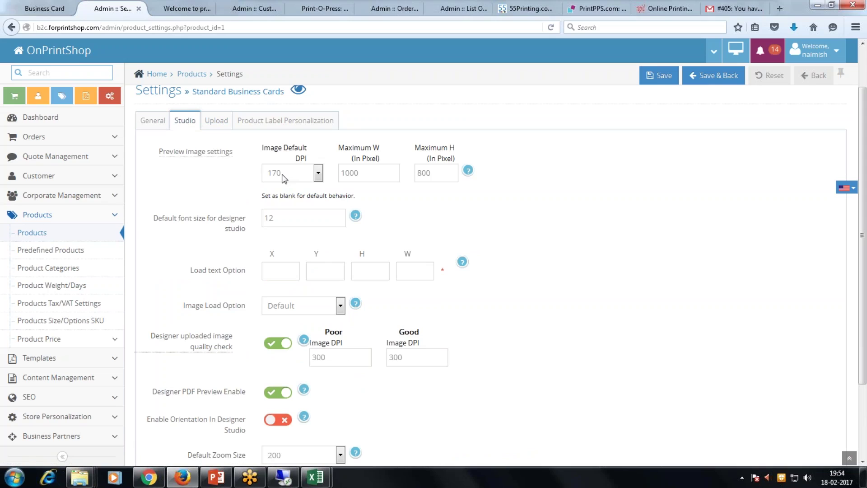
pyautogui.click(346, 354)
pyautogui.moveTo(347, 354); pyautogui.dragTo(293, 355)
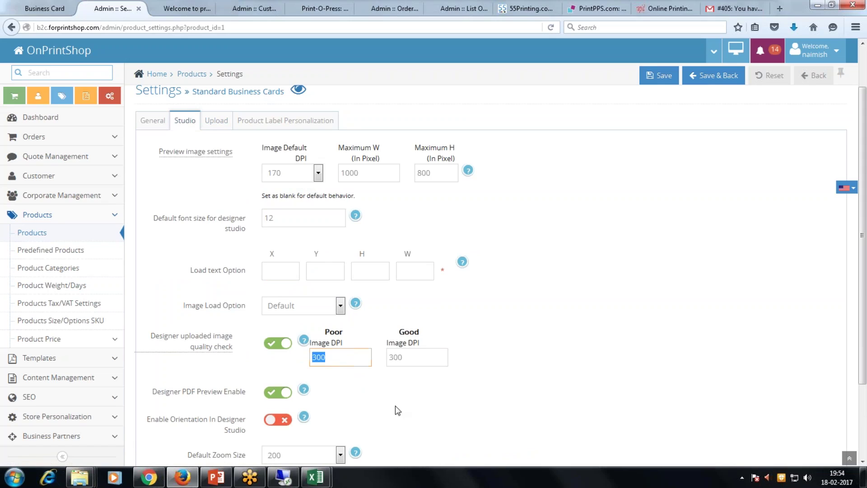
pyautogui.click(220, 122)
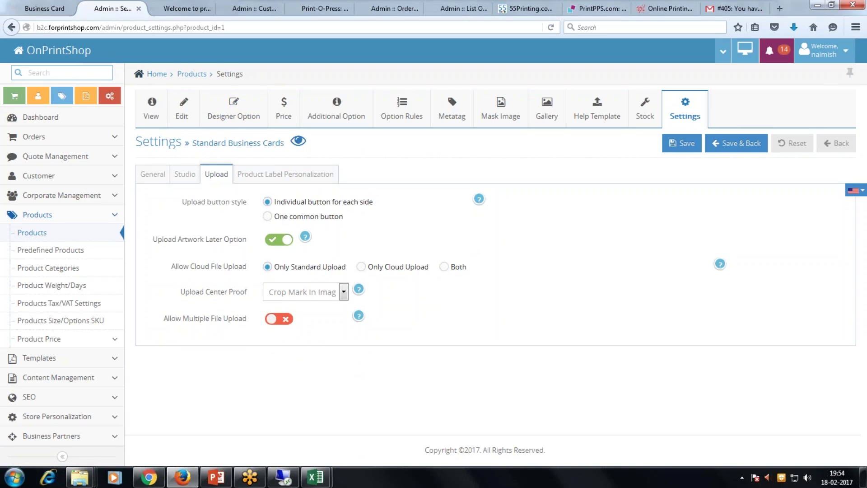
# Inspect the Upload Center Proof choices unchanged, then view the Product Label Personalization tab.
pyautogui.click(322, 297)
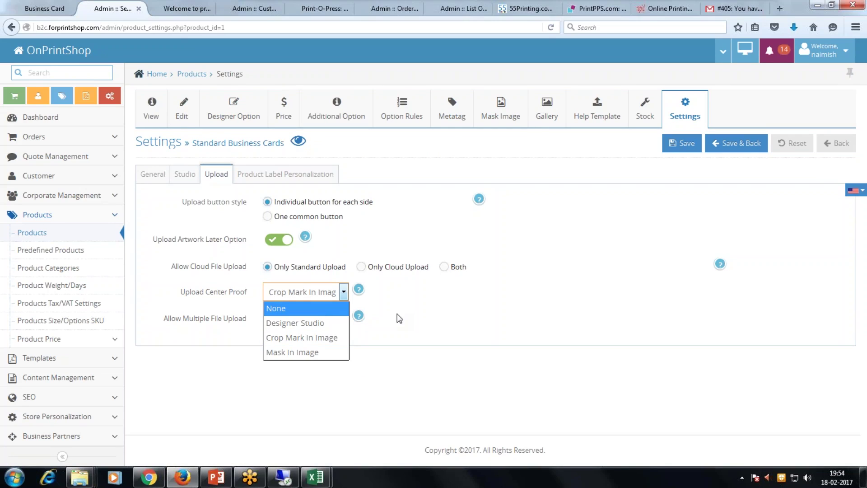
pyautogui.click(429, 319)
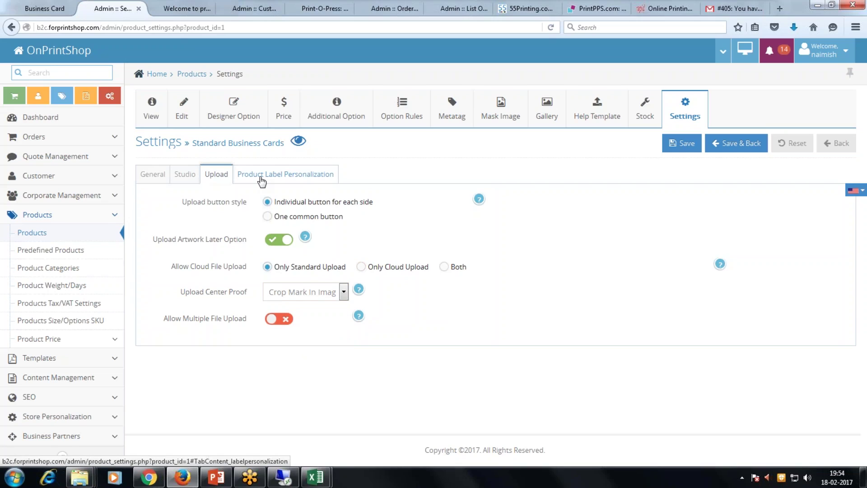
pyautogui.click(261, 180)
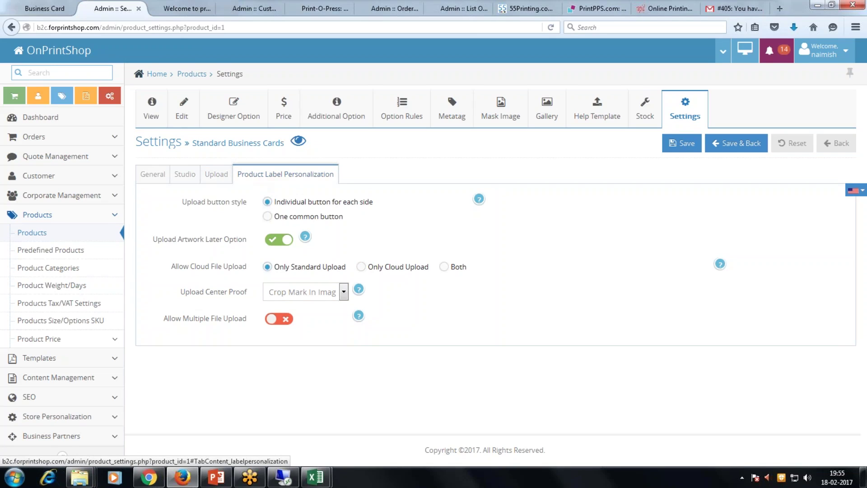
pyautogui.click(32, 7)
pyautogui.click(109, 8)
pyautogui.scroll(-3, 45, 293)
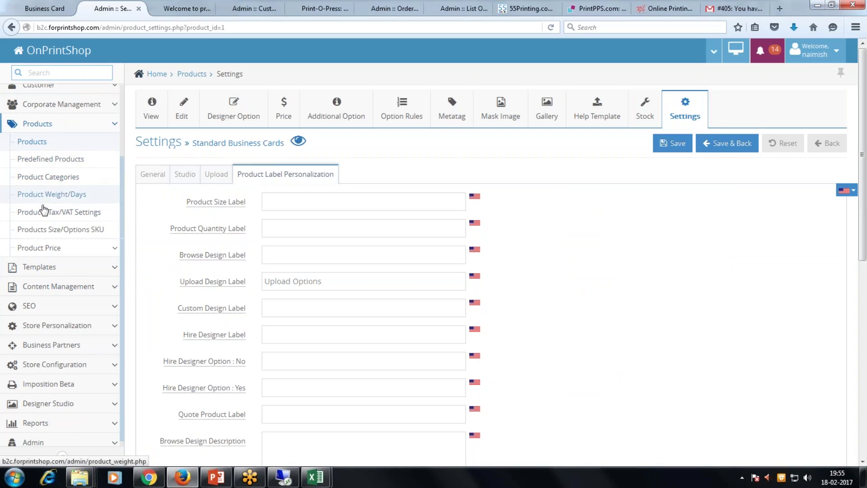
# Load the Product Price table for Standard Business Cards.
pyautogui.click(54, 246)
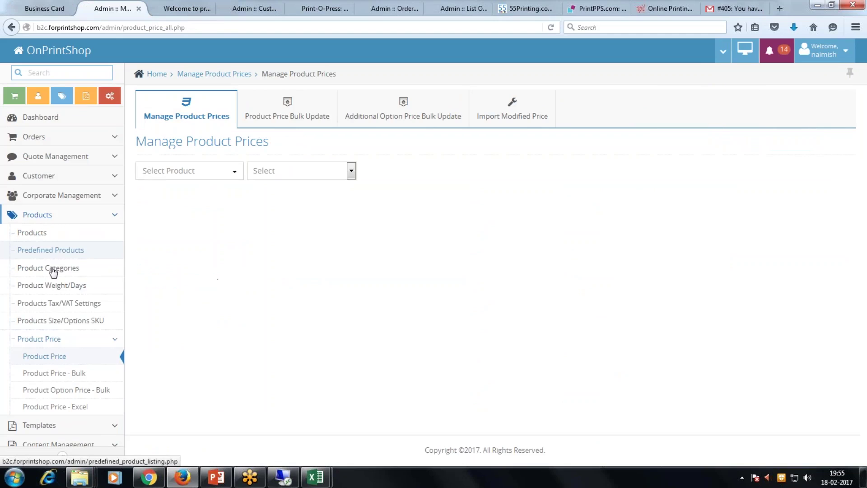
pyautogui.click(235, 171)
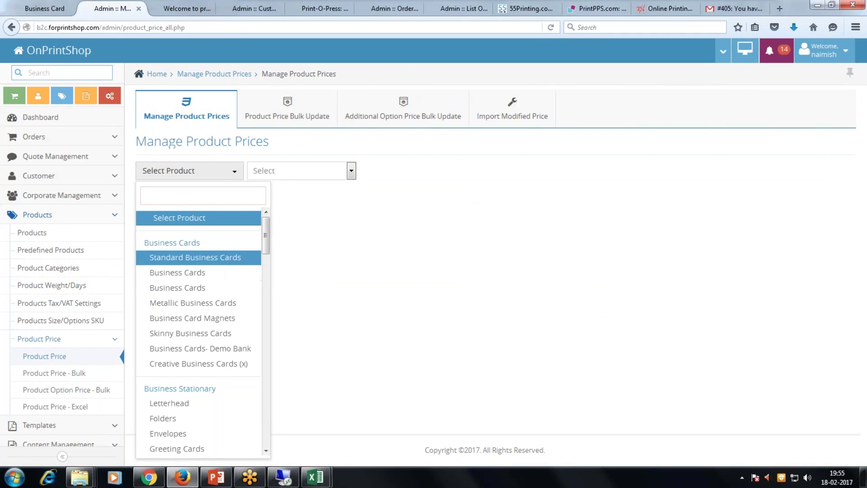
pyautogui.click(213, 261)
pyautogui.click(305, 170)
pyautogui.click(302, 202)
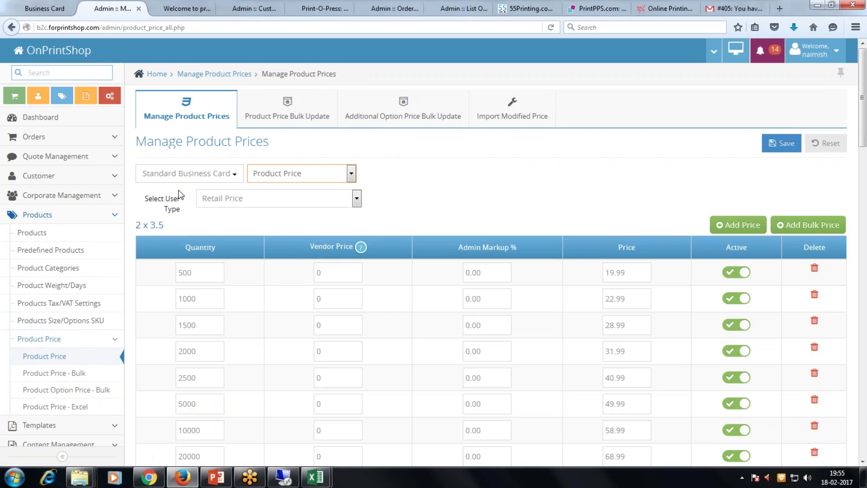
# Go through the 500, 1000, 1500 and 2500-card prices, then go to Product Templates.
pyautogui.scroll(-1, 488, 322)
pyautogui.scroll(-3, 488, 322)
pyautogui.click(641, 146)
pyautogui.click(637, 173)
pyautogui.click(633, 199)
pyautogui.click(634, 251)
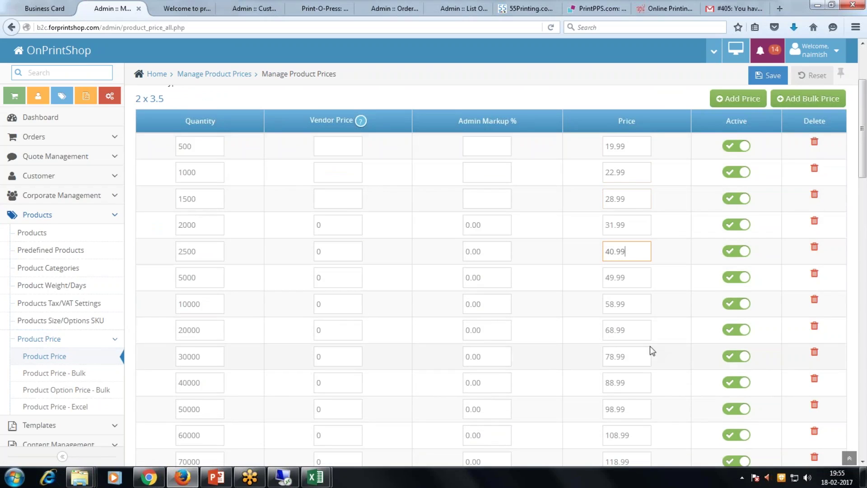
pyautogui.click(538, 254)
pyautogui.scroll(-5, 537, 253)
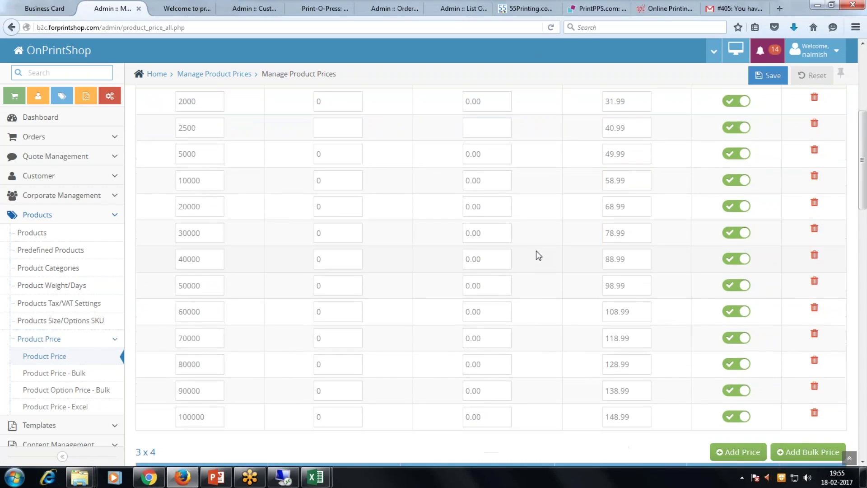
pyautogui.scroll(7, 534, 232)
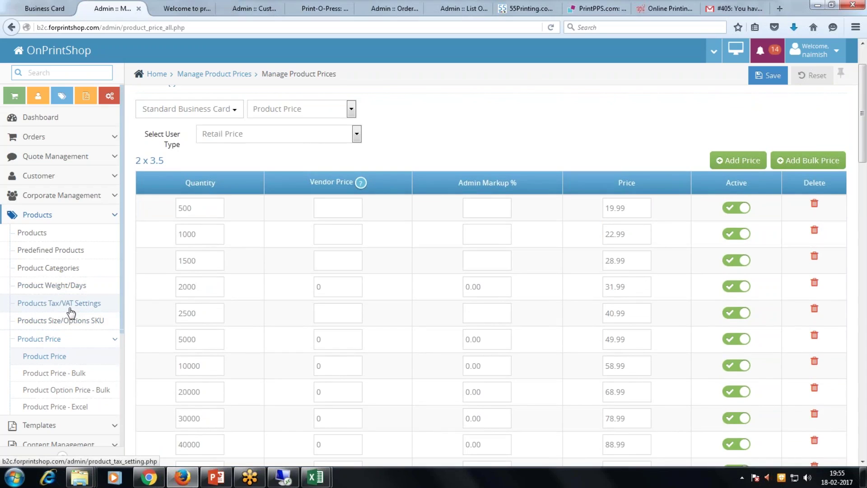
pyautogui.scroll(-2, 71, 312)
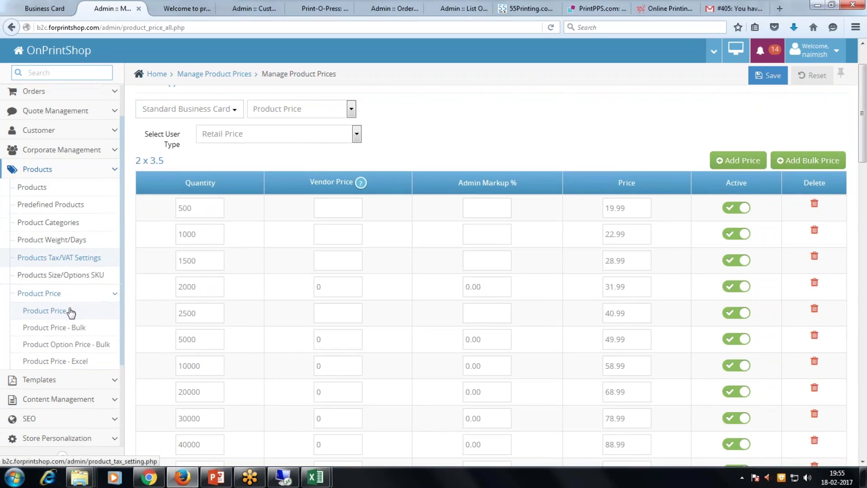
pyautogui.click(86, 380)
pyautogui.click(37, 207)
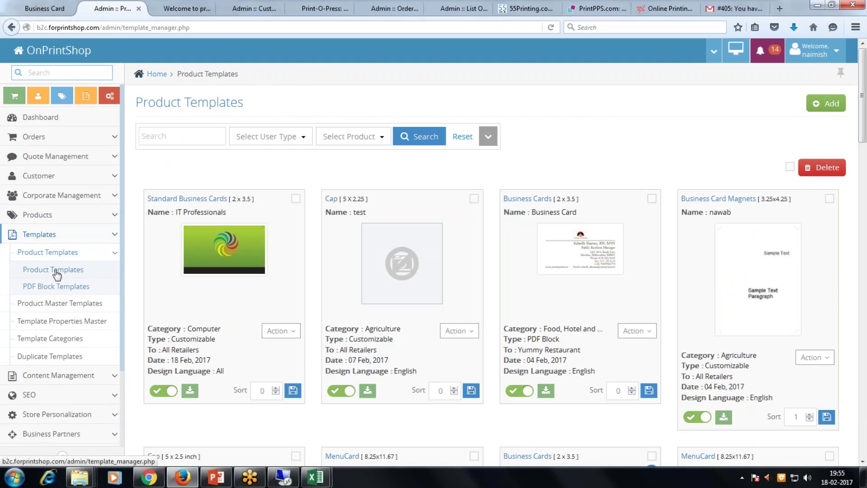
# Browse the Product Master Templates gallery, leaving the product filter unchanged.
pyautogui.click(59, 304)
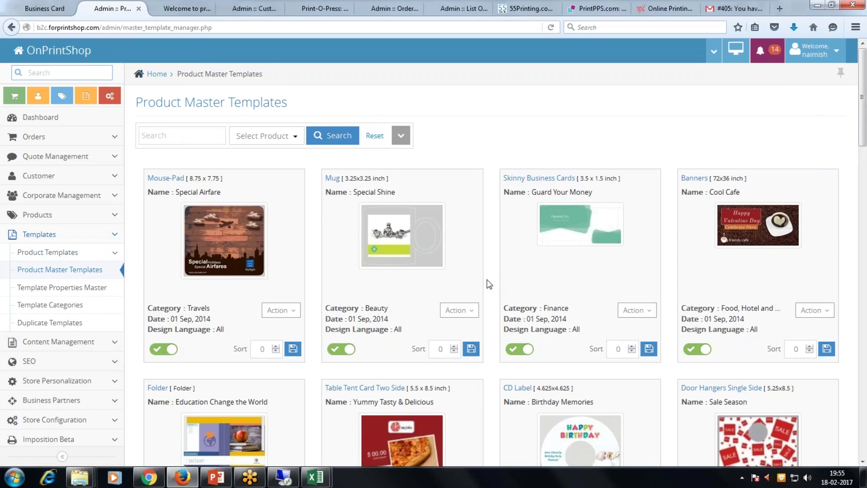
pyautogui.click(266, 138)
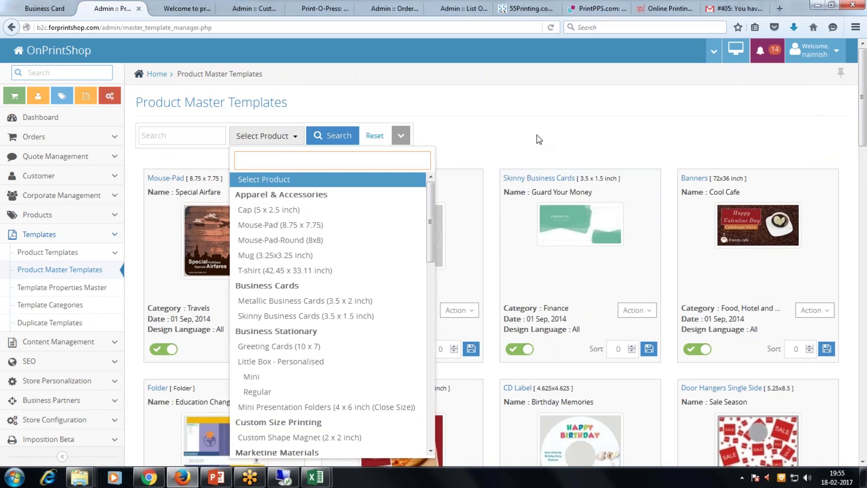
pyautogui.click(538, 139)
pyautogui.scroll(-8, 538, 139)
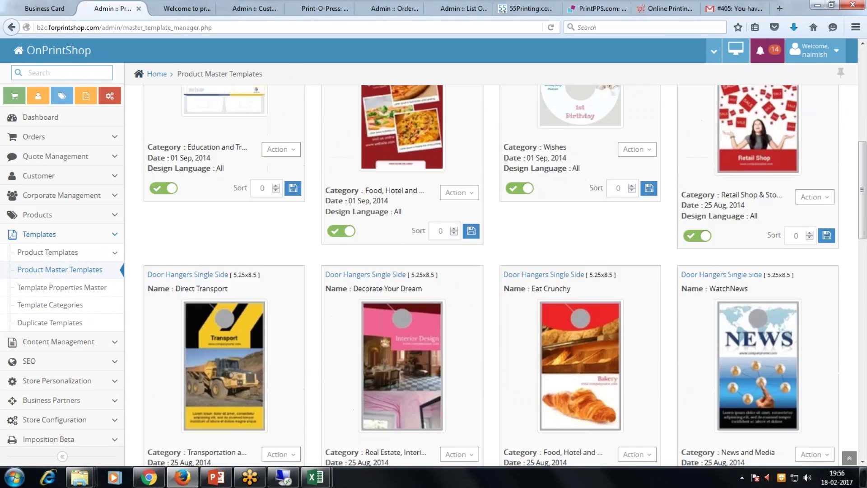
pyautogui.scroll(-3, 491, 276)
pyautogui.scroll(-3, 470, 354)
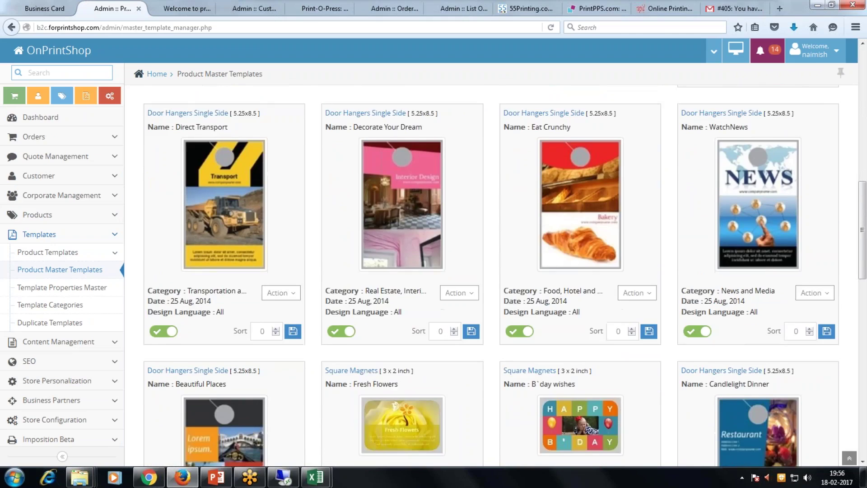
pyautogui.scroll(3, 473, 355)
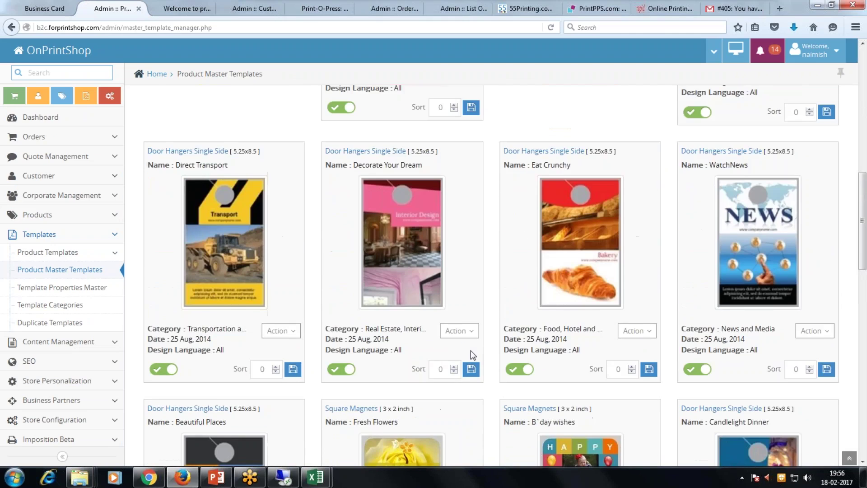
pyautogui.scroll(10, 472, 354)
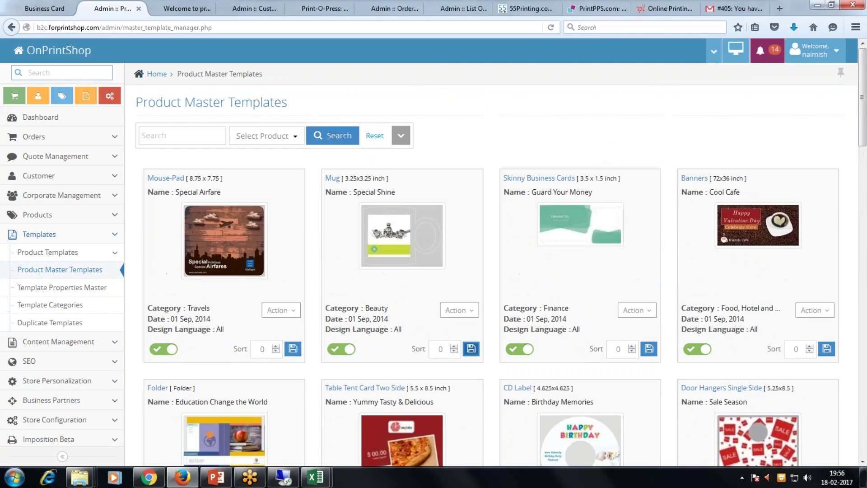
# Look at the Special Airfare mouse-pad template's actions, then return to Product Templates.
pyautogui.click(292, 311)
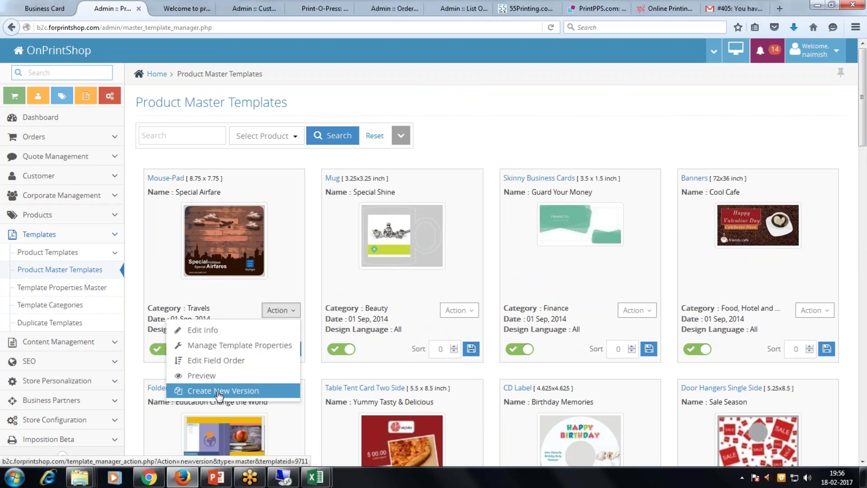
pyautogui.click(480, 139)
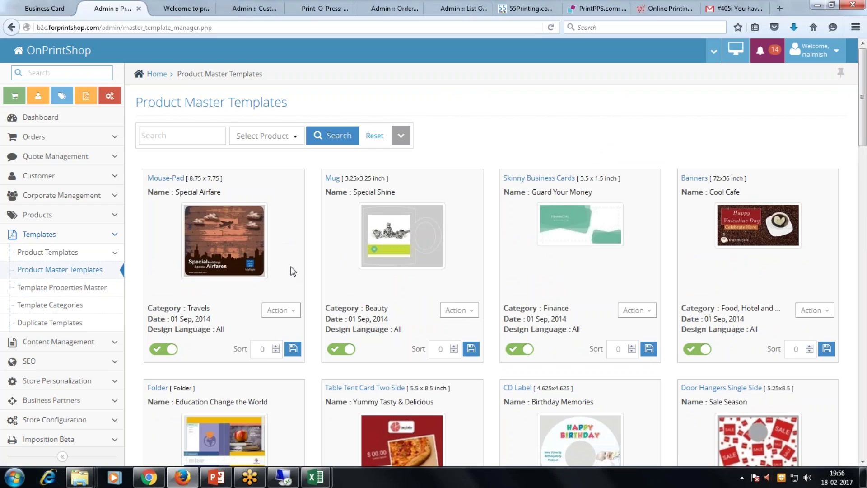
pyautogui.click(73, 256)
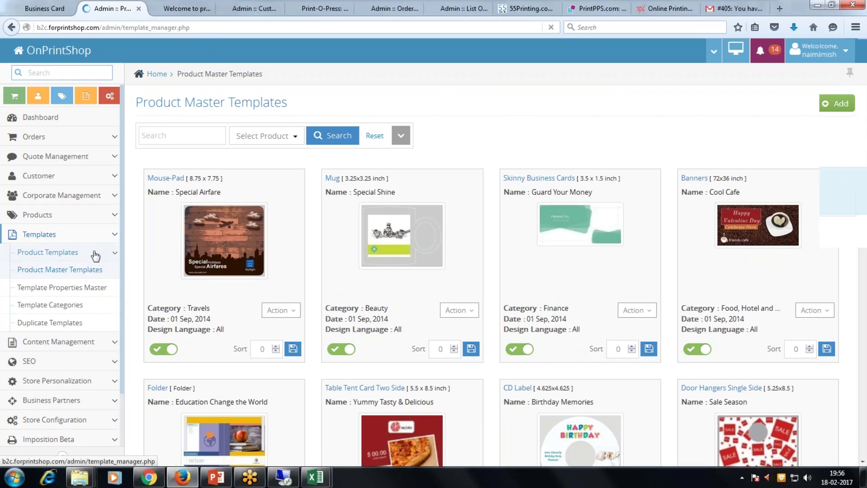
pyautogui.click(76, 267)
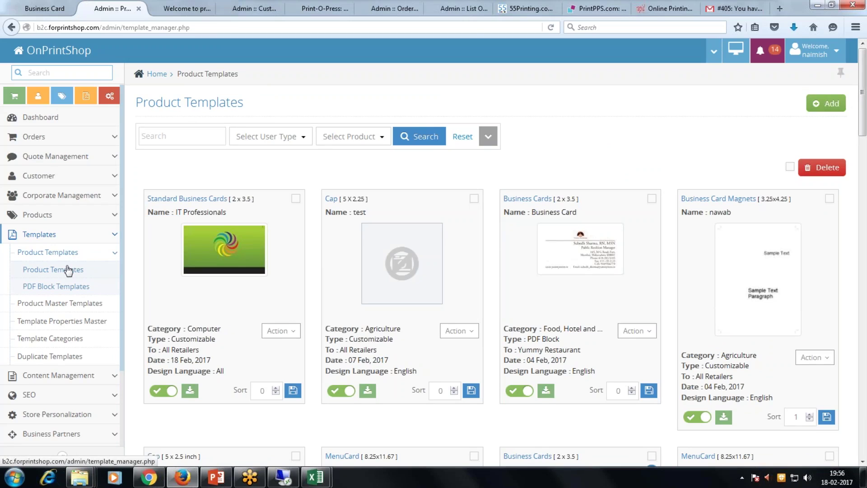
# Preview the card-2 PDF from the Template creation folder.
pyautogui.moveTo(79, 477)
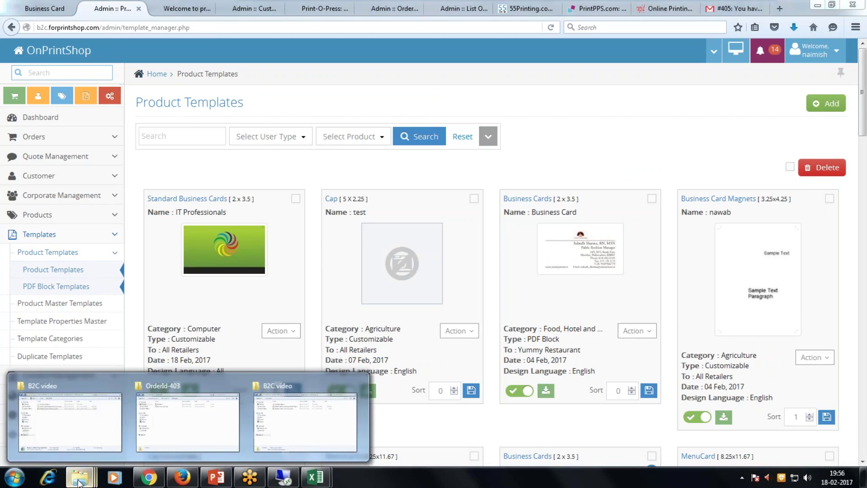
pyautogui.moveTo(307, 386)
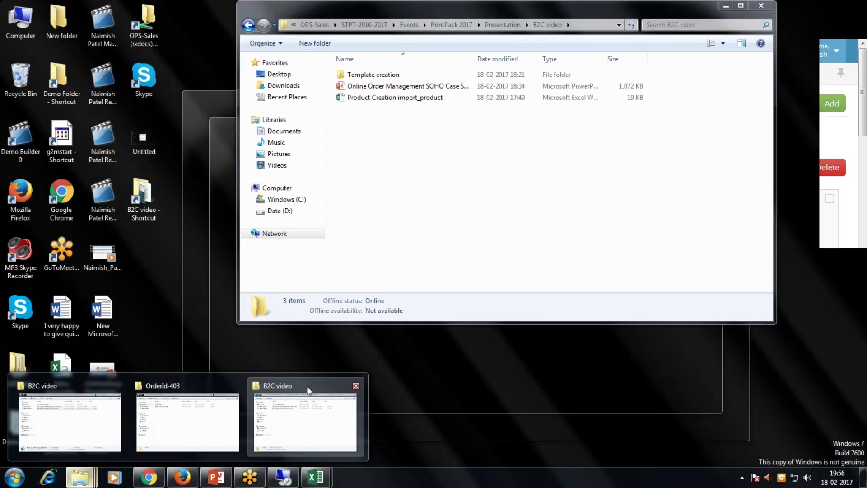
pyautogui.click(287, 386)
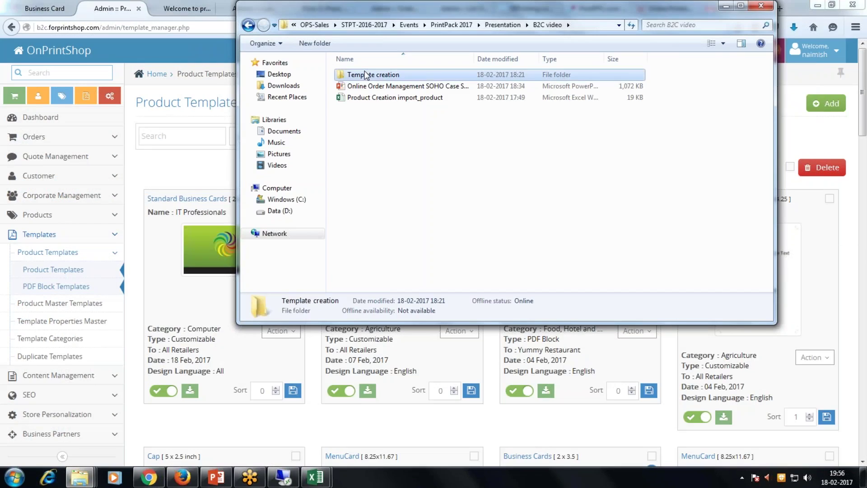
pyautogui.doubleClick(366, 74)
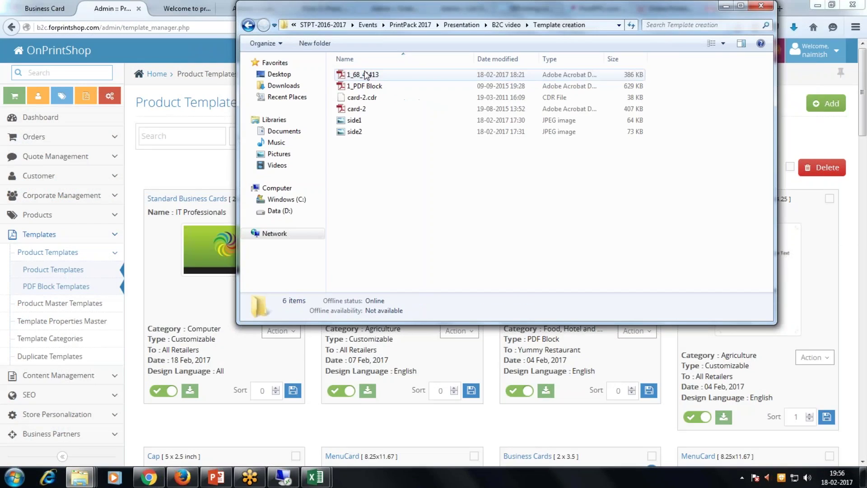
pyautogui.click(356, 108)
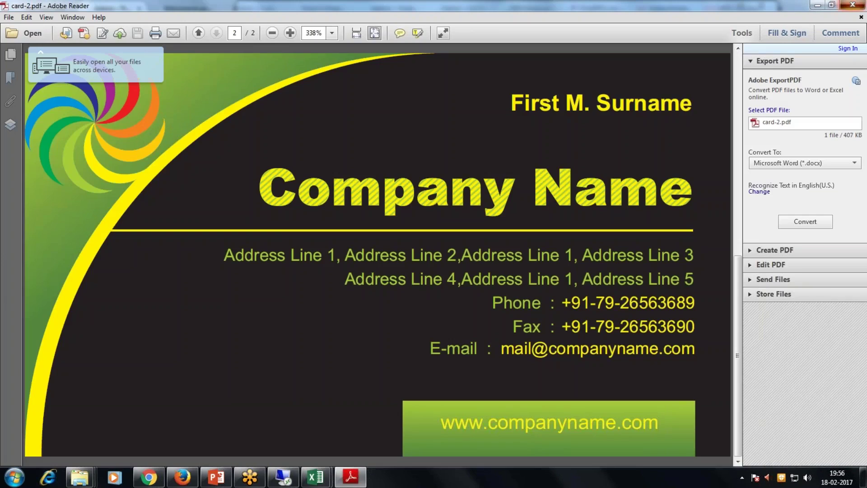
pyautogui.click(852, 5)
# Compare the side1 and side2 card images in the image viewer.
pyautogui.press('Down')
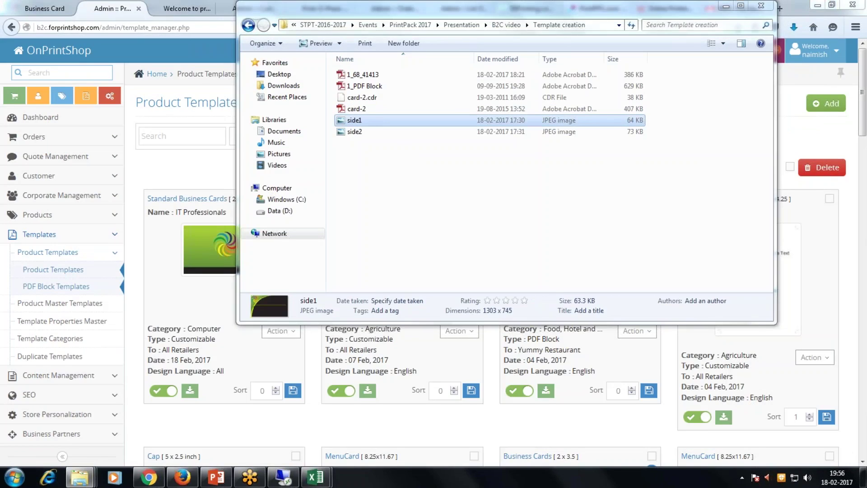
pyautogui.press('Return')
pyautogui.press('Right')
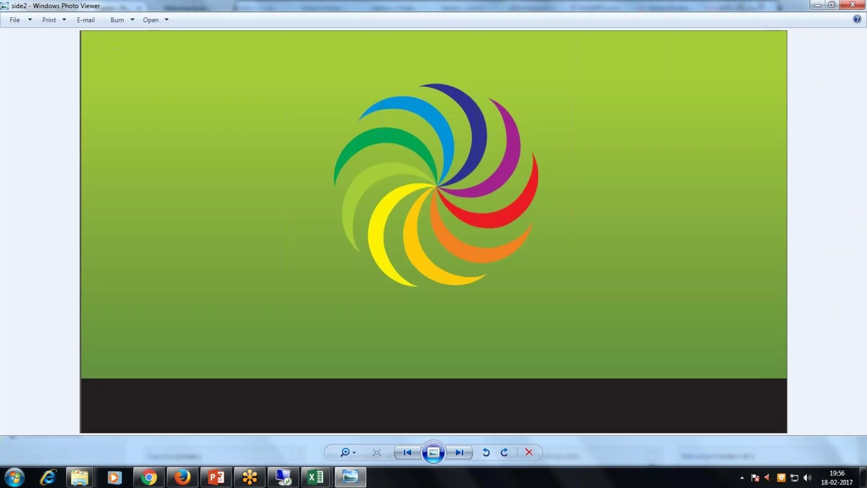
pyautogui.press('Left')
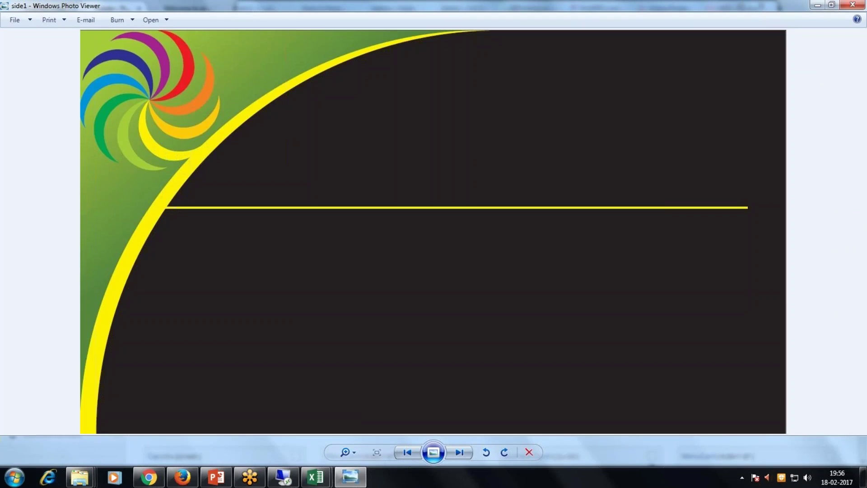
pyautogui.press('Right')
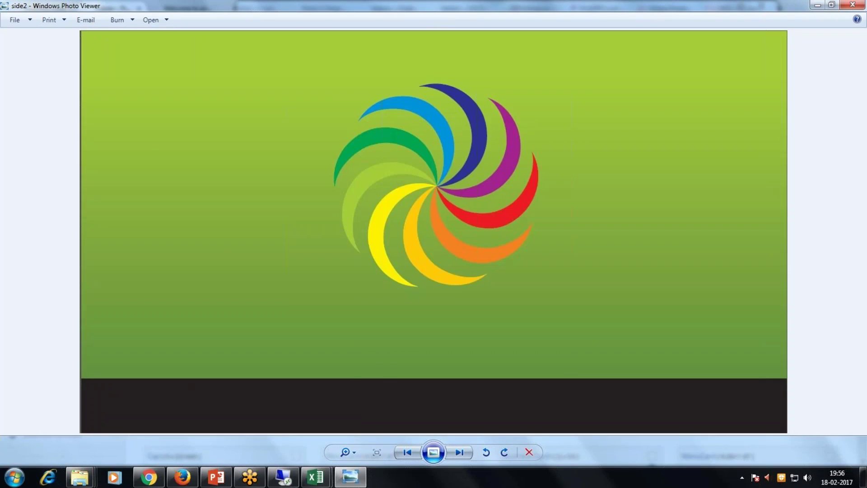
pyautogui.press('Left')
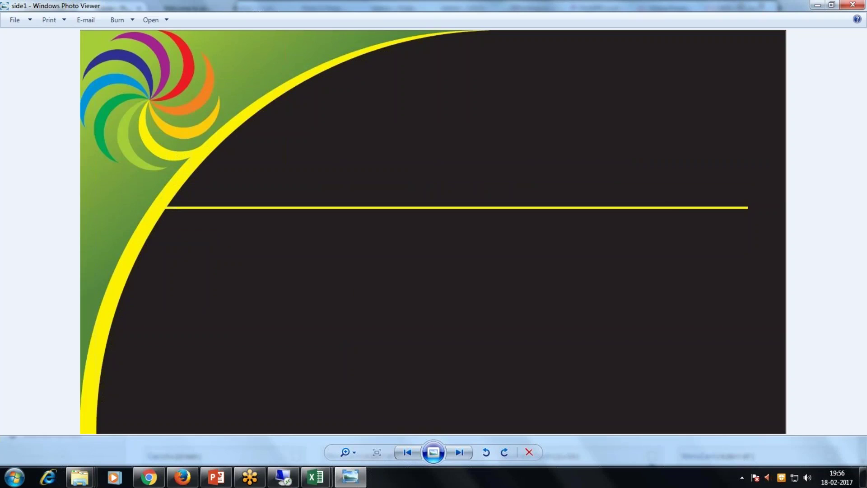
pyautogui.press('Right')
pyautogui.press('Left')
pyautogui.click(853, 5)
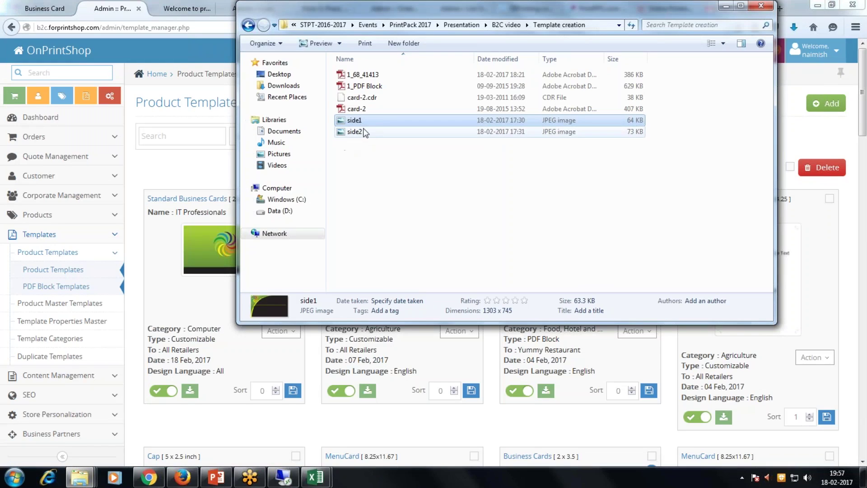
# Preview card-2 again, dismiss the file dialog, and begin adding a product template.
pyautogui.click(363, 110)
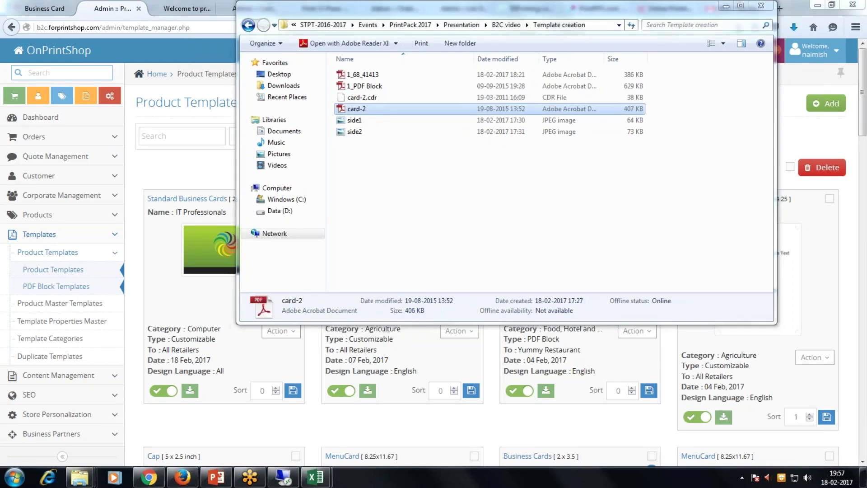
pyautogui.doubleClick(363, 109)
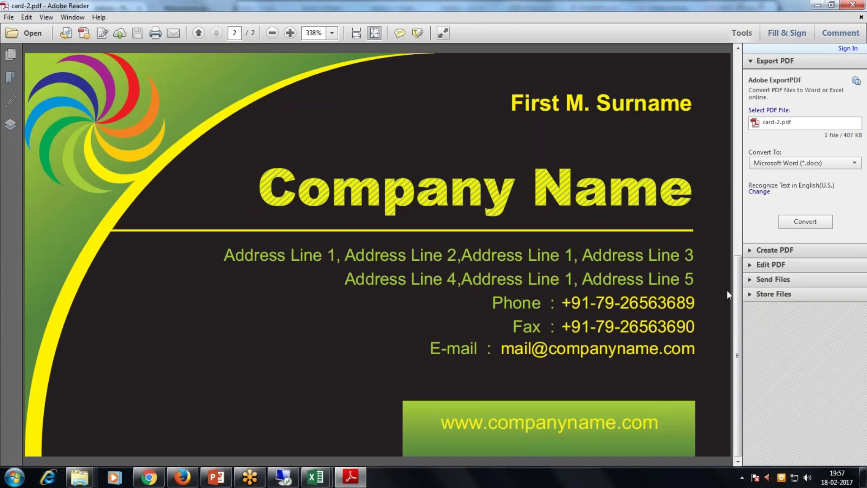
pyautogui.click(852, 4)
pyautogui.press('Escape')
pyautogui.click(817, 108)
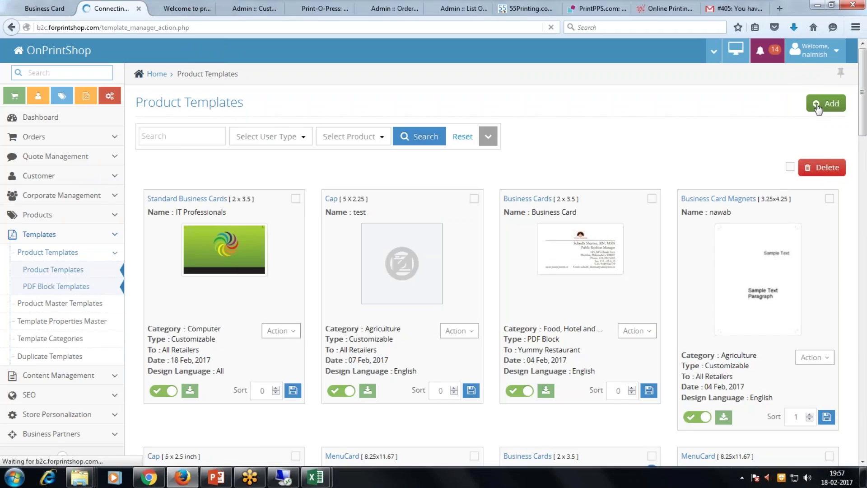
# Make the template available to All Retailers for 2 x 3.5 Standard Business Cards in all languages.
pyautogui.click(316, 134)
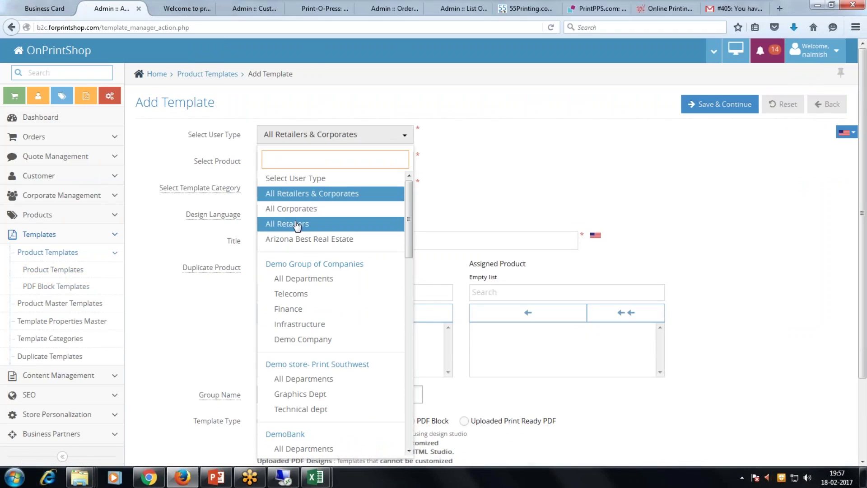
pyautogui.click(296, 224)
pyautogui.click(317, 166)
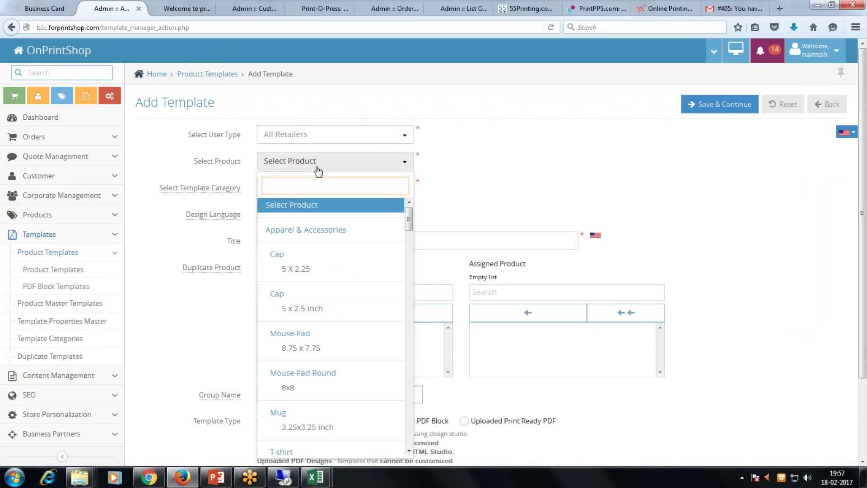
pyautogui.write('business')
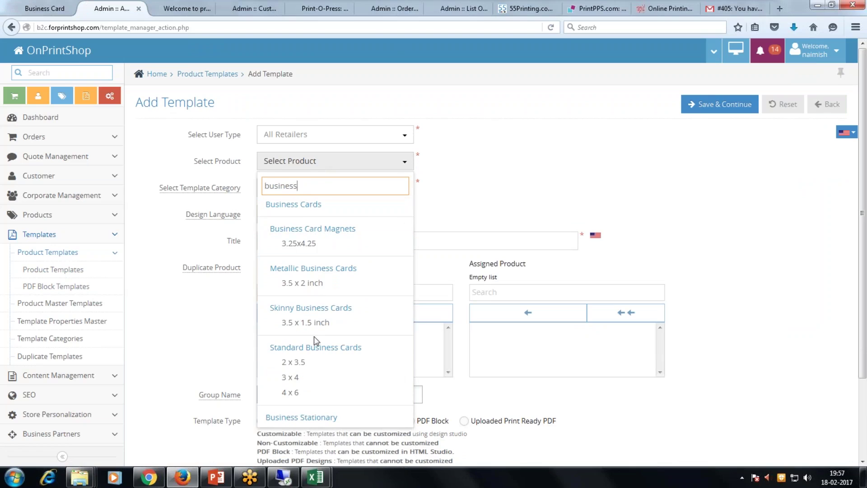
pyautogui.click(310, 363)
pyautogui.click(298, 218)
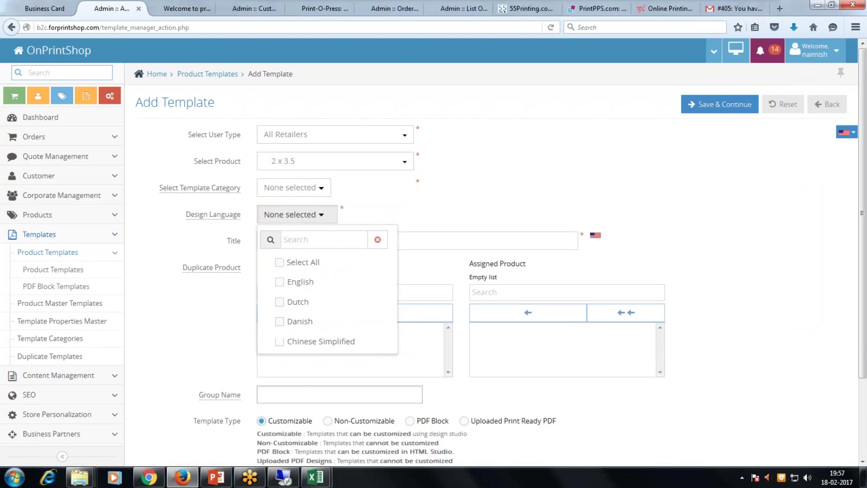
pyautogui.click(280, 262)
pyautogui.click(461, 203)
# Title the template 'IT Professionals 1' and keep it Customizable.
pyautogui.click(369, 246)
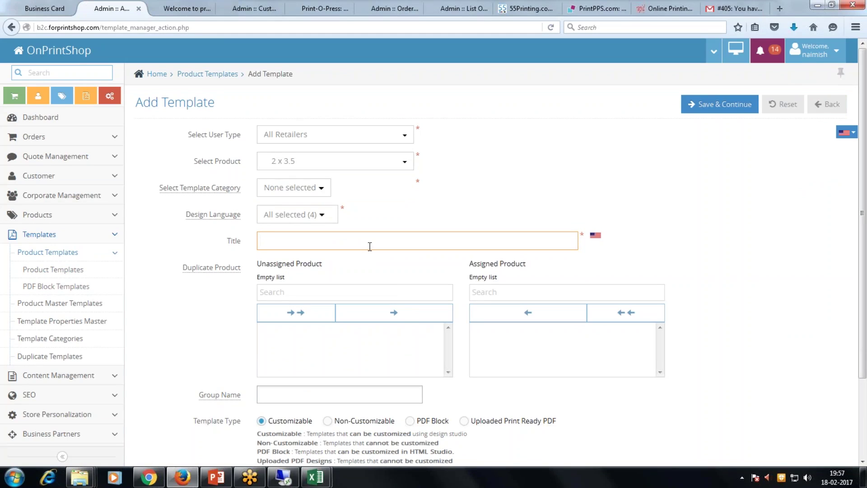
pyautogui.write('It P')
pyautogui.press('Down')
pyautogui.press('Return')
pyautogui.write('1')
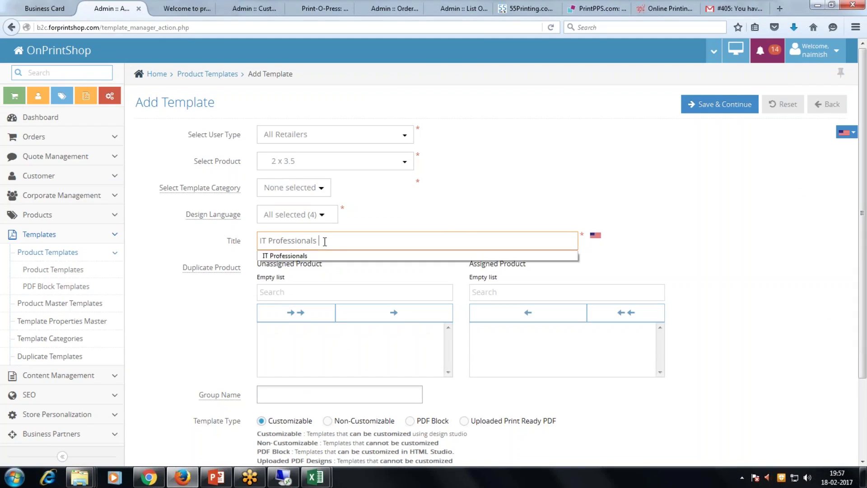
pyautogui.scroll(-3, 373, 246)
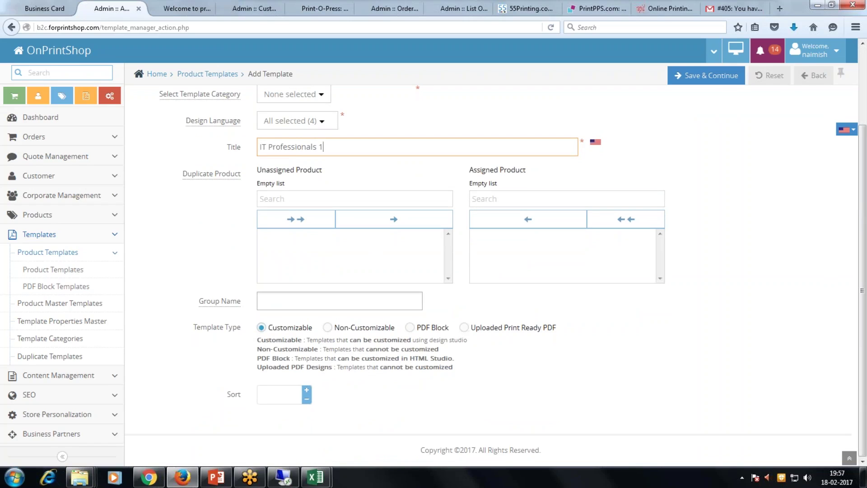
pyautogui.click(327, 329)
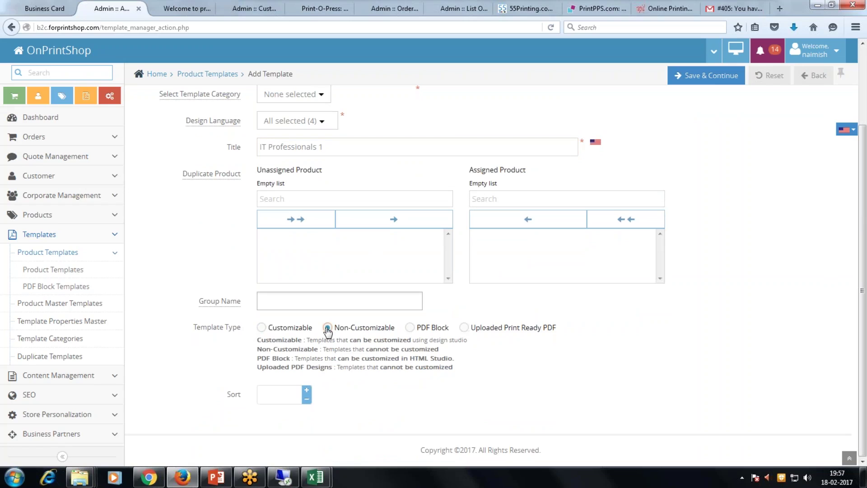
pyautogui.click(262, 327)
pyautogui.scroll(2, 706, 112)
pyautogui.scroll(-2, 706, 112)
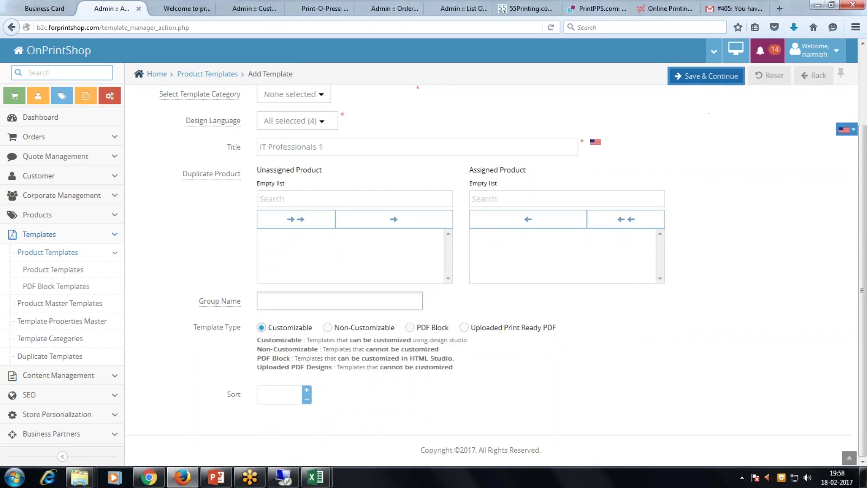
# Assign the Computer category and save the template to continue to design.
pyautogui.click(696, 77)
pyautogui.click(317, 94)
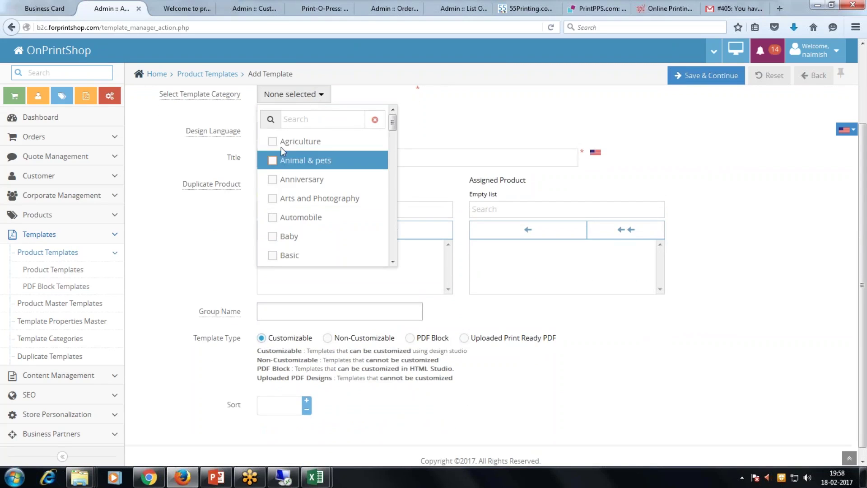
pyautogui.scroll(-2, 293, 174)
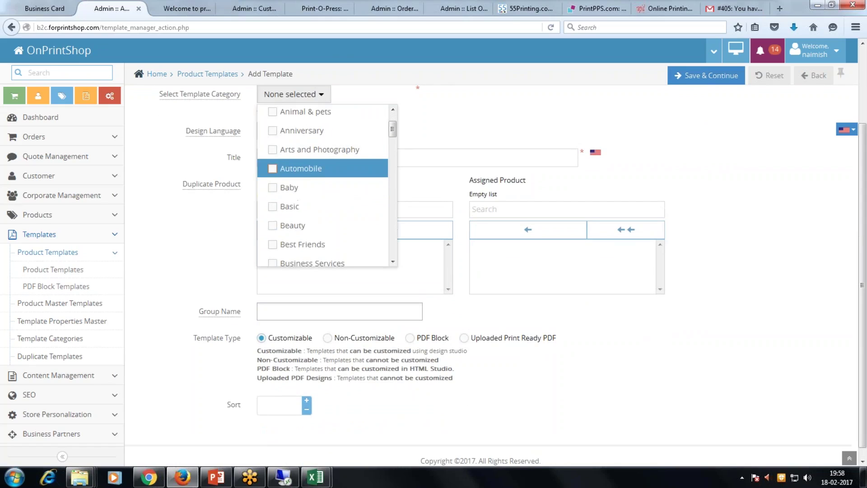
pyautogui.scroll(-7, 282, 199)
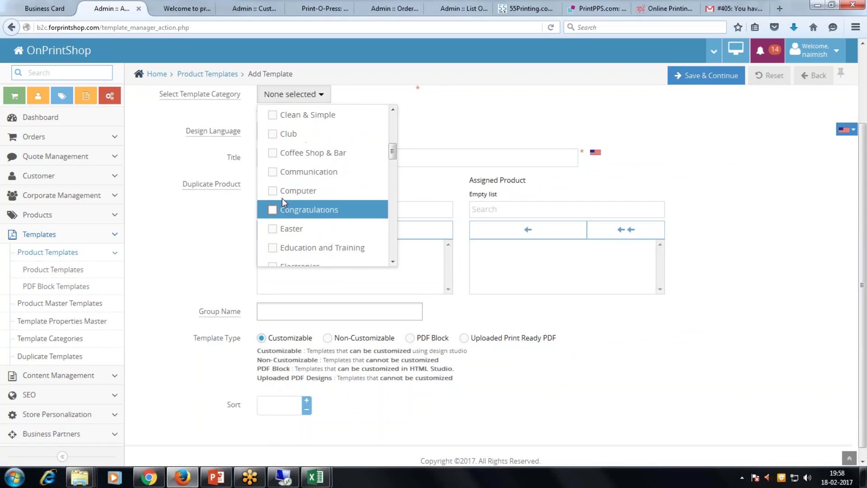
pyautogui.click(281, 193)
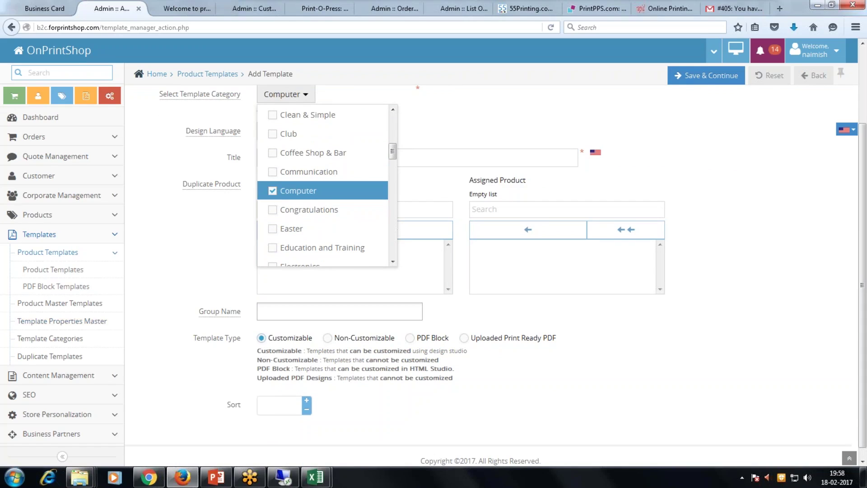
pyautogui.click(706, 76)
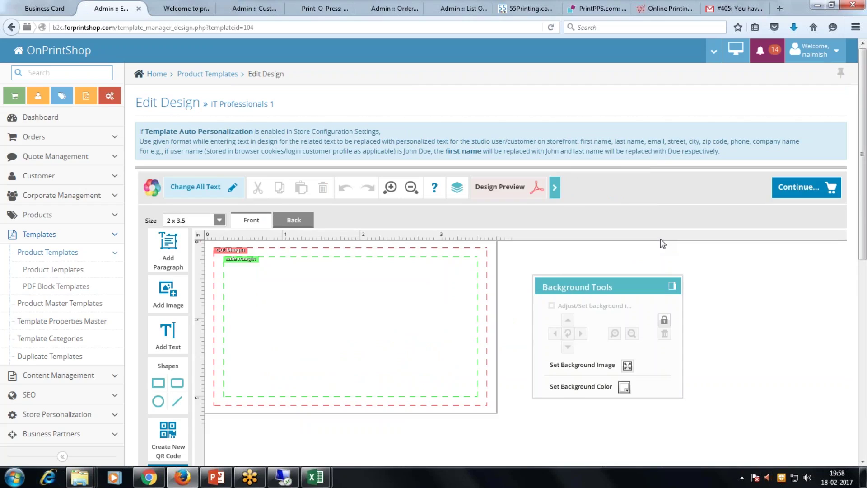
# Upload side1.jpg and place it on the card front.
pyautogui.click(168, 293)
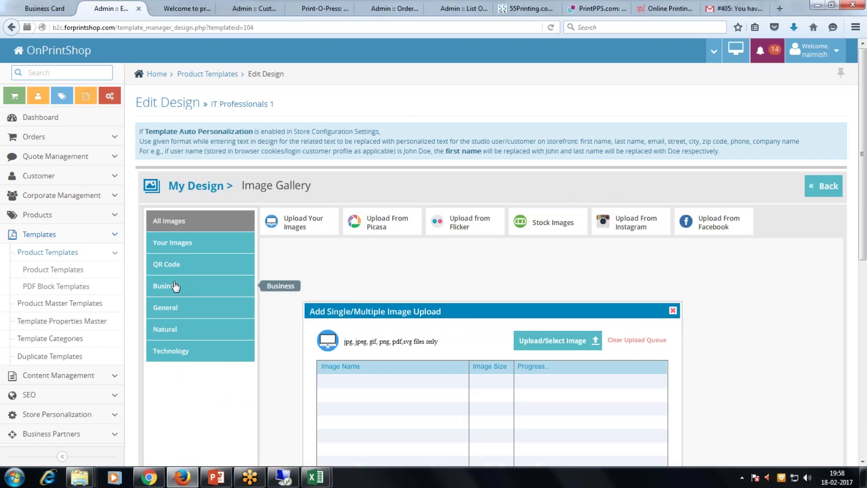
pyautogui.click(557, 340)
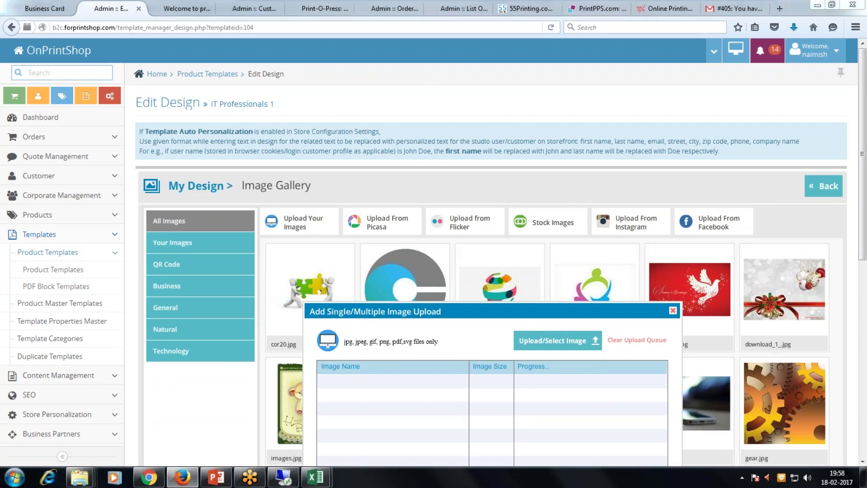
pyautogui.doubleClick(118, 109)
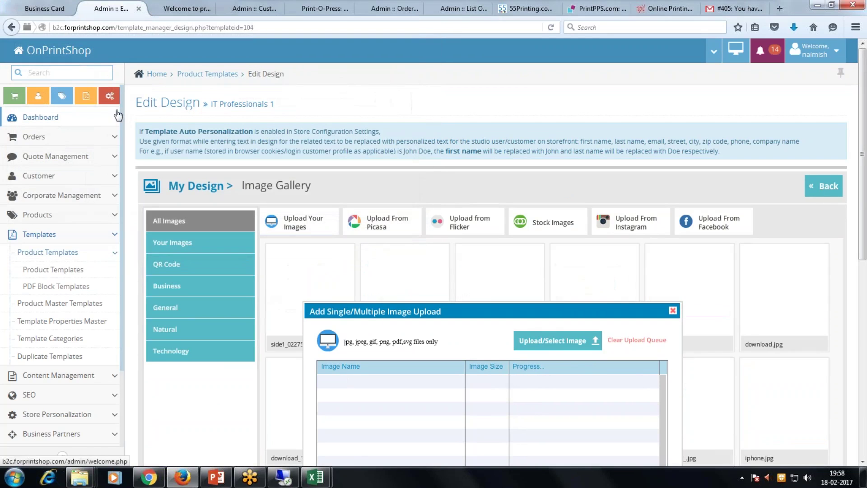
pyautogui.click(324, 287)
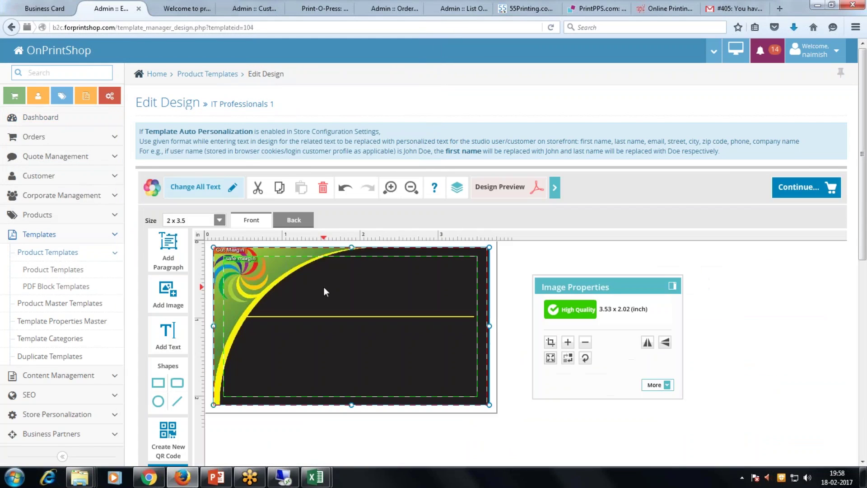
# Upload side2.jpg onto the card back, then add a text box on the front.
pyautogui.click(297, 221)
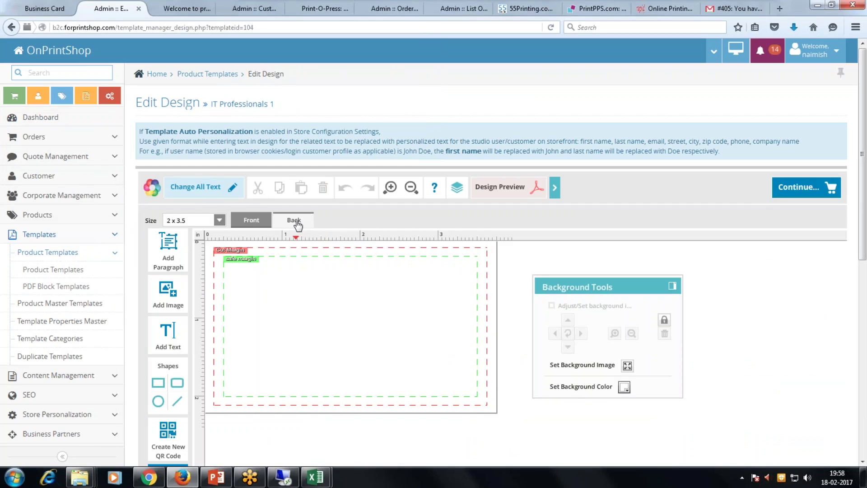
pyautogui.click(168, 293)
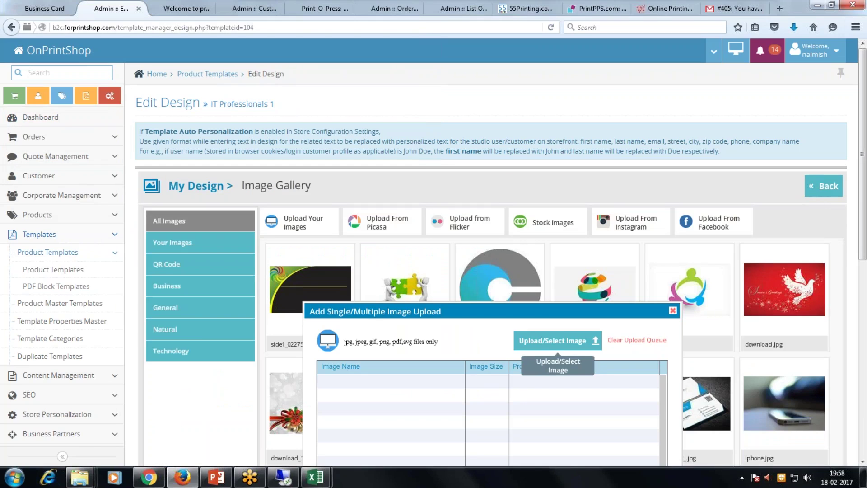
pyautogui.click(554, 341)
pyautogui.doubleClick(118, 122)
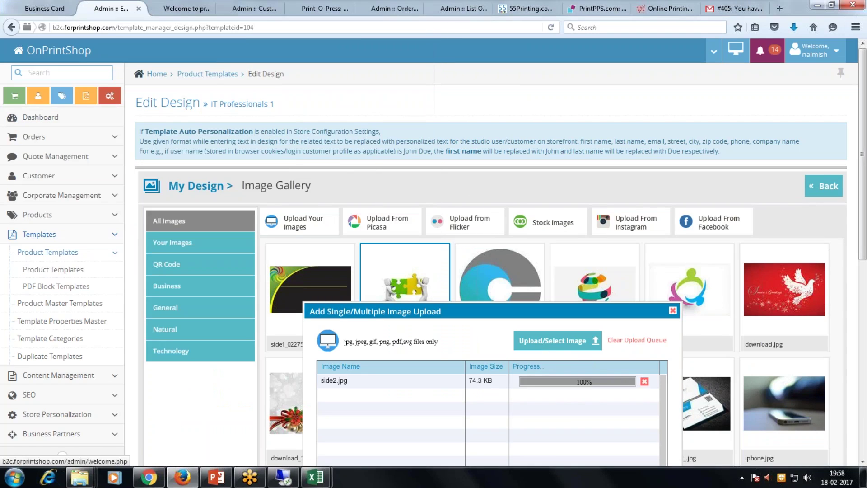
pyautogui.click(311, 284)
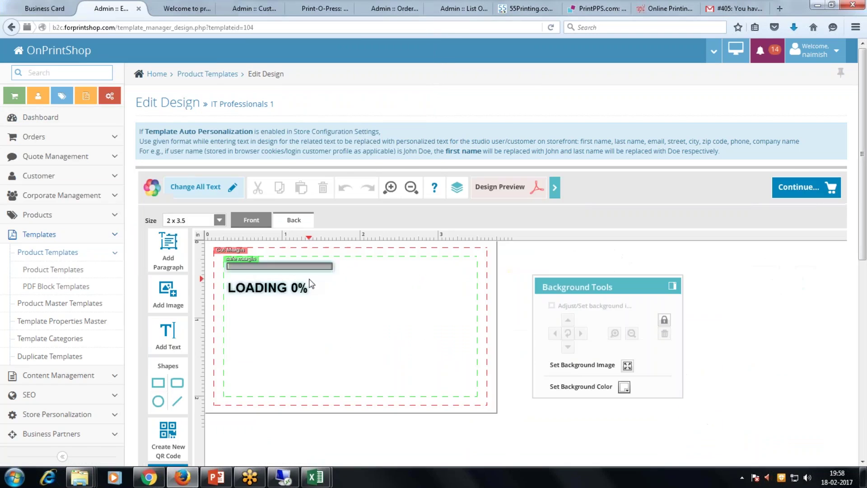
pyautogui.click(252, 220)
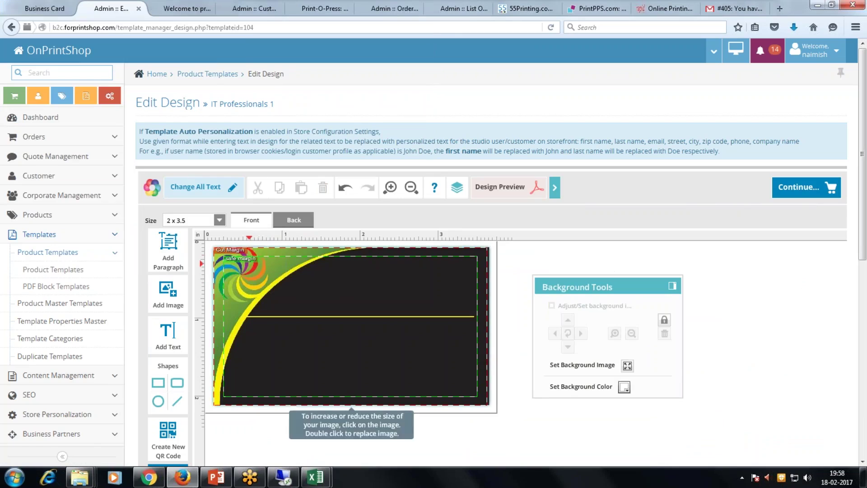
pyautogui.click(175, 336)
# Move the text box to the top-right, change it to 'First Name' and make it white.
pyautogui.moveTo(299, 282); pyautogui.dragTo(438, 276)
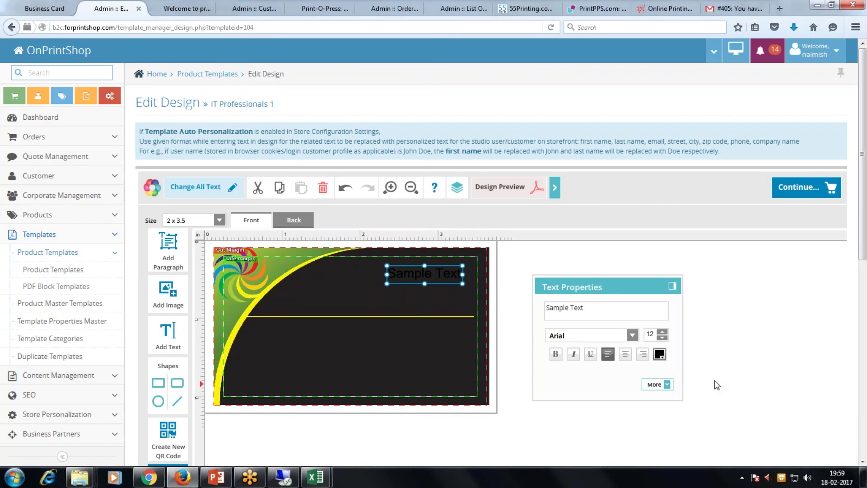
pyautogui.click(659, 353)
pyautogui.click(658, 411)
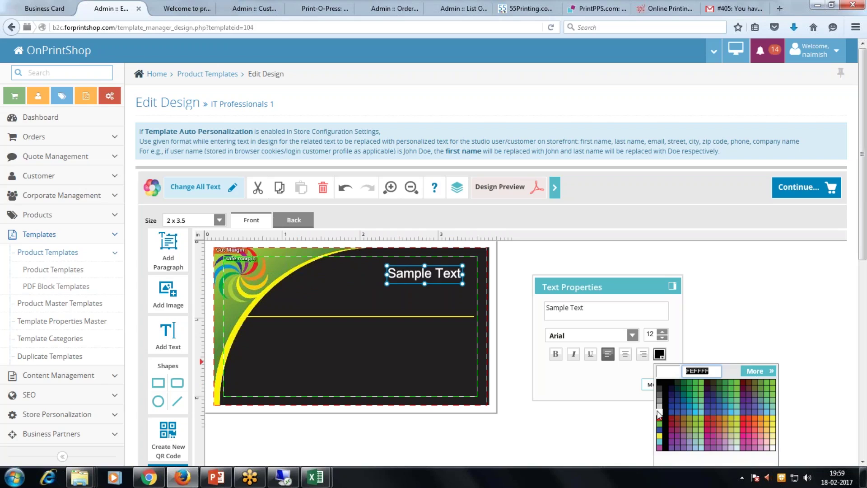
pyautogui.click(595, 315)
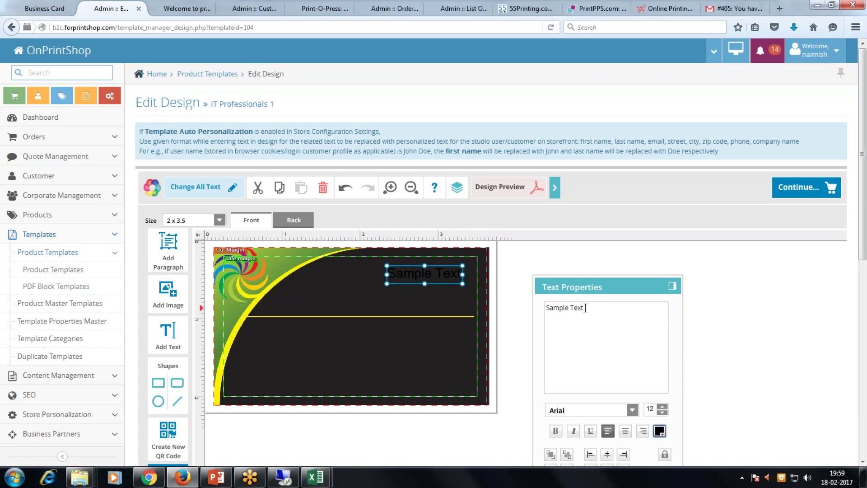
pyautogui.moveTo(596, 316); pyautogui.dragTo(518, 310)
pyautogui.write('First Name')
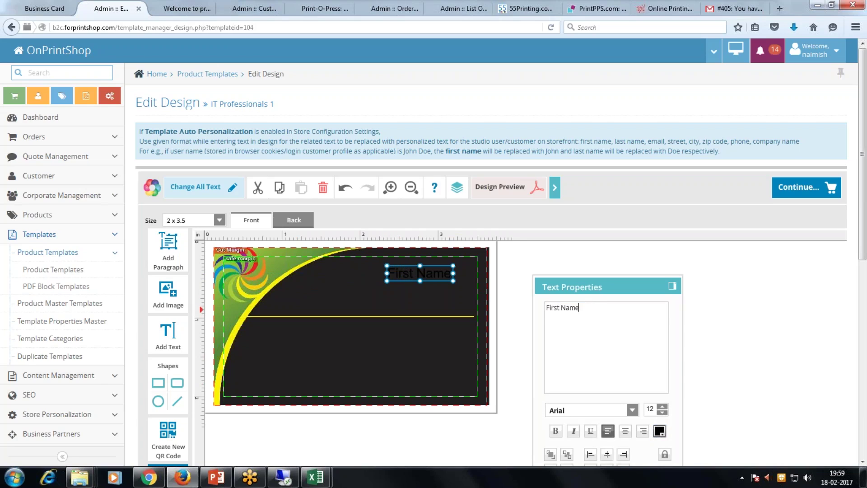
pyautogui.click(659, 431)
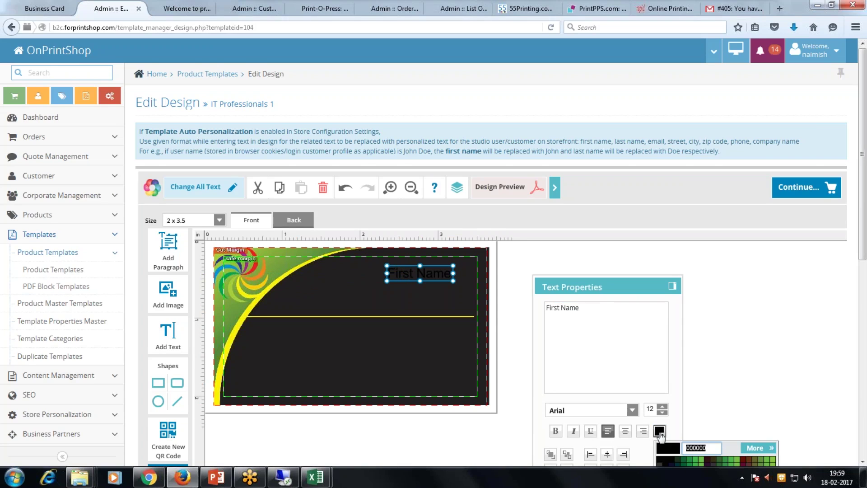
pyautogui.scroll(-3, 690, 413)
pyautogui.click(660, 308)
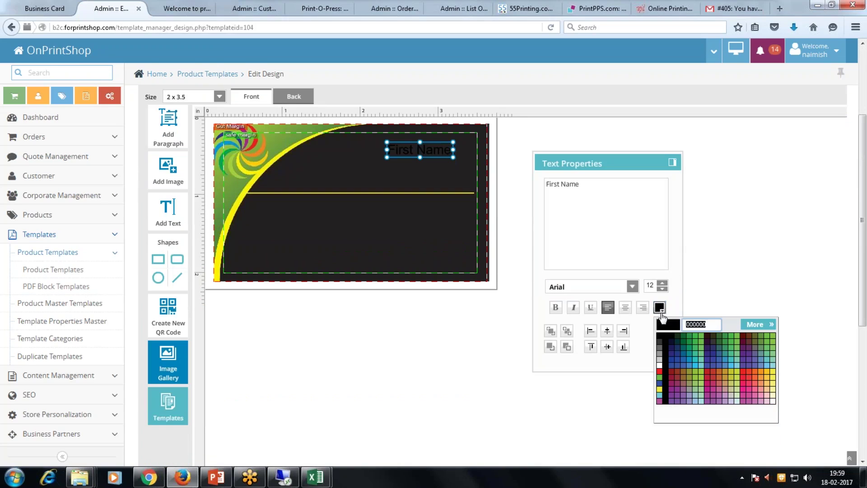
pyautogui.click(661, 365)
pyautogui.moveTo(421, 150); pyautogui.dragTo(434, 151)
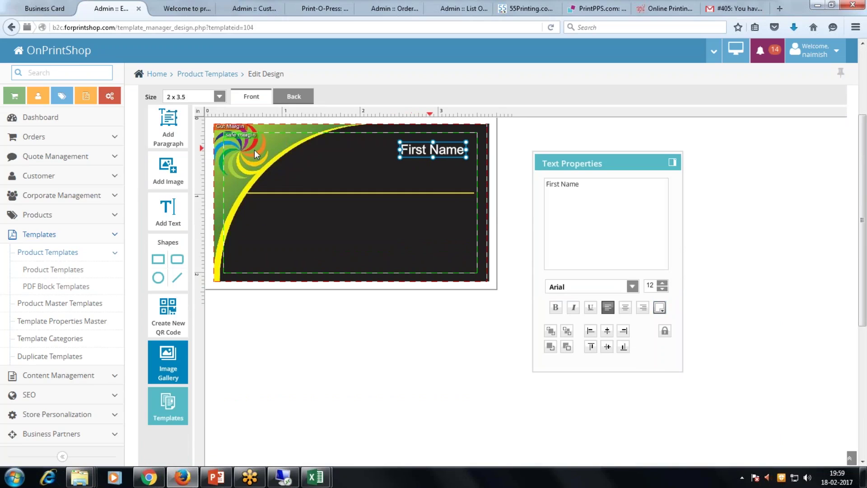
# Add a yellow-green 'designation' text line beneath First Name.
pyautogui.click(169, 208)
pyautogui.moveTo(279, 151); pyautogui.dragTo(433, 167)
pyautogui.moveTo(600, 188); pyautogui.dragTo(537, 187)
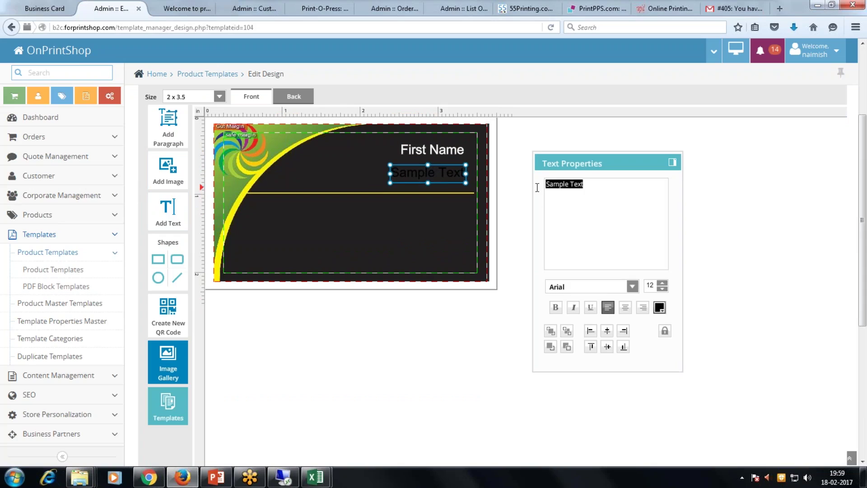
pyautogui.write('Dr')
pyautogui.press('BackSpace')
pyautogui.press('BackSpace')
pyautogui.write('designation')
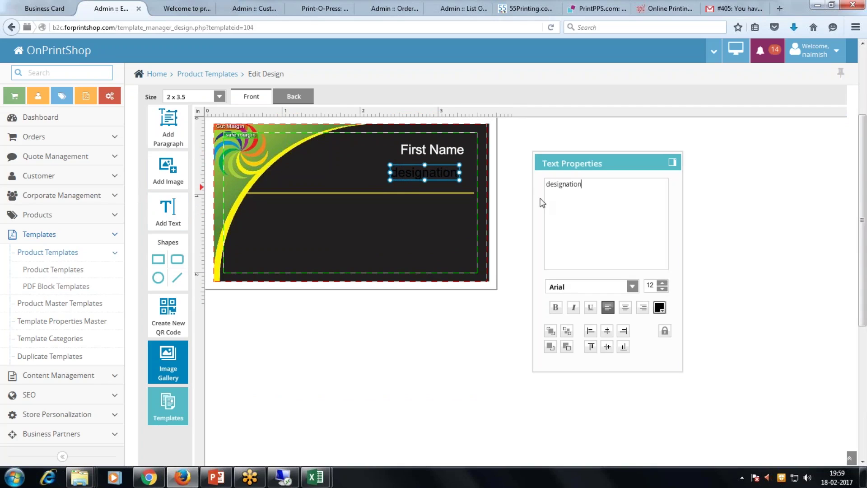
pyautogui.click(659, 307)
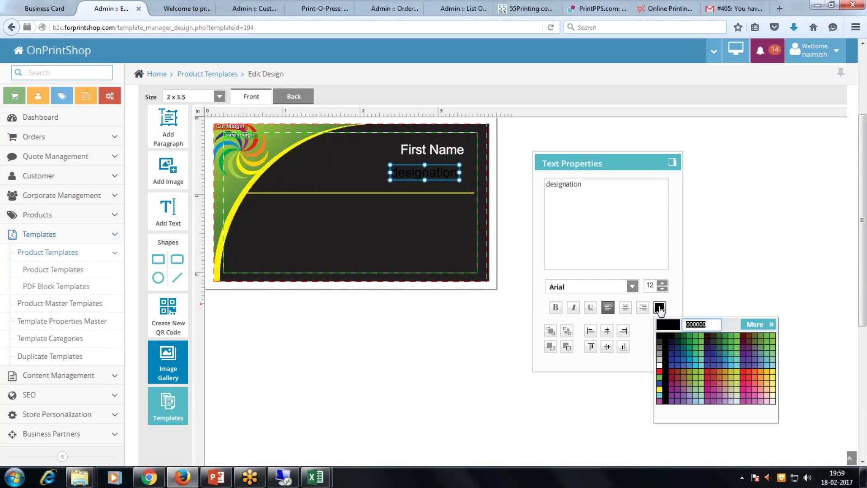
pyautogui.click(735, 372)
# Line designation up under First Name and right-align the First Name text.
pyautogui.click(435, 164)
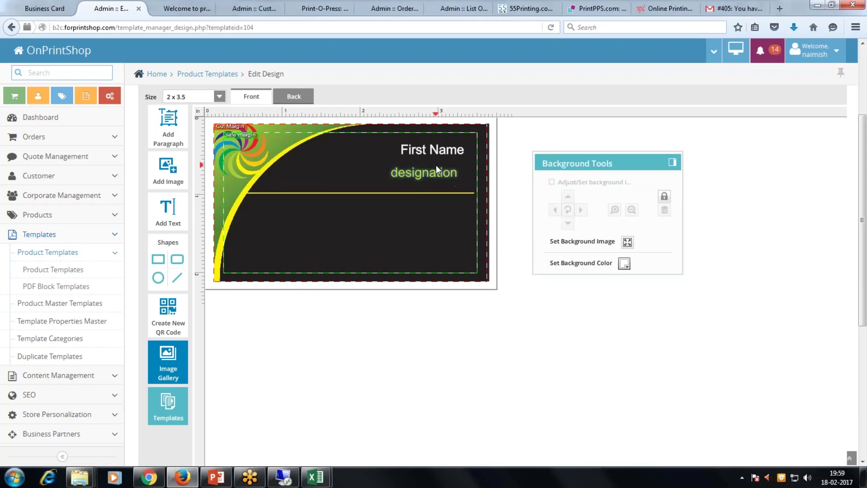
pyautogui.click(436, 169)
pyautogui.click(445, 162)
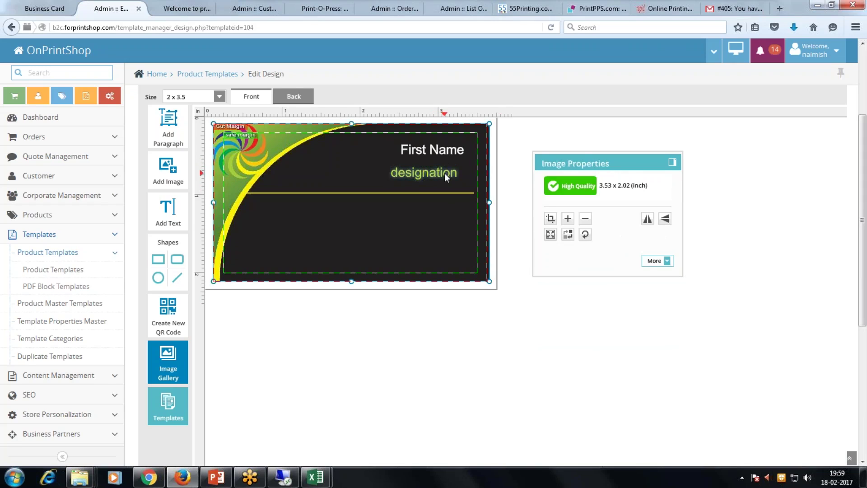
pyautogui.click(442, 174)
pyautogui.moveTo(439, 172); pyautogui.dragTo(448, 168)
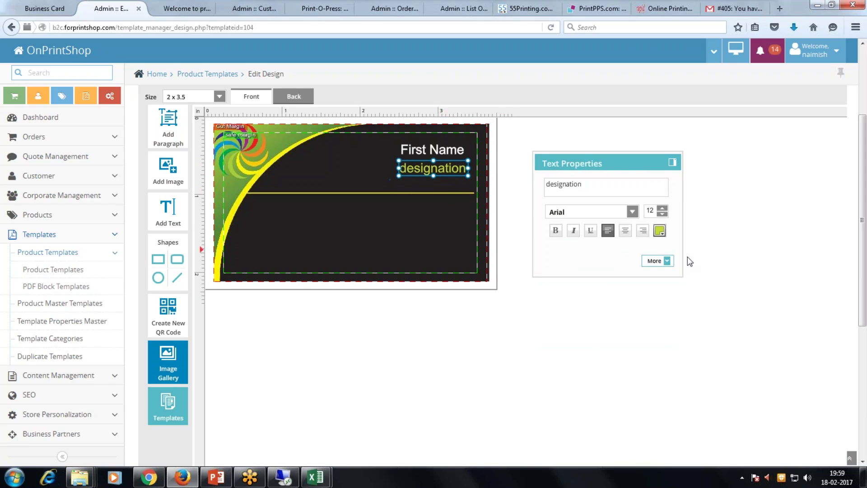
pyautogui.click(436, 148)
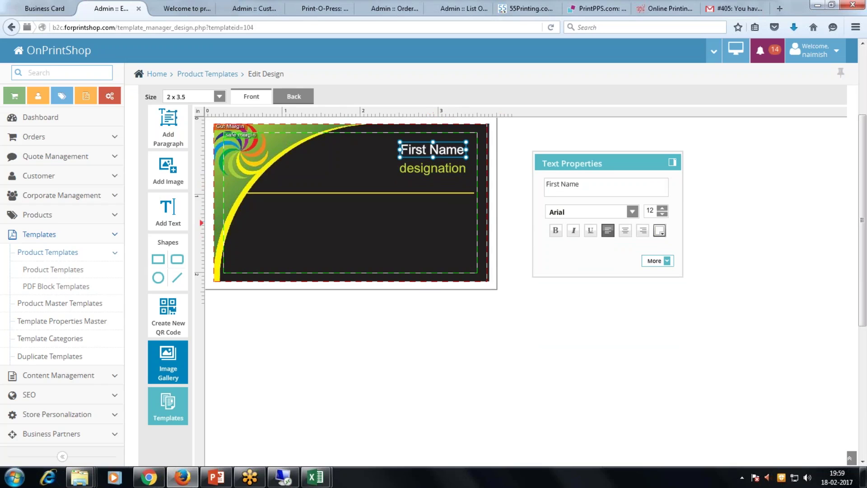
pyautogui.click(642, 230)
pyautogui.click(499, 343)
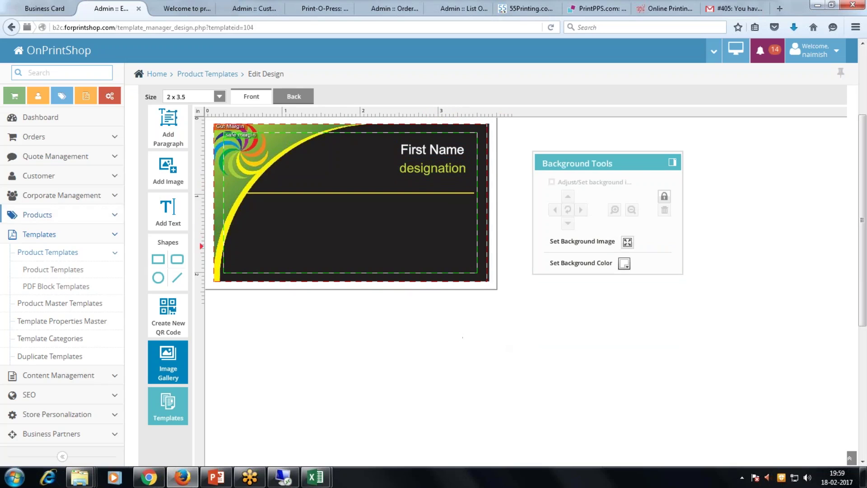
pyautogui.click(168, 169)
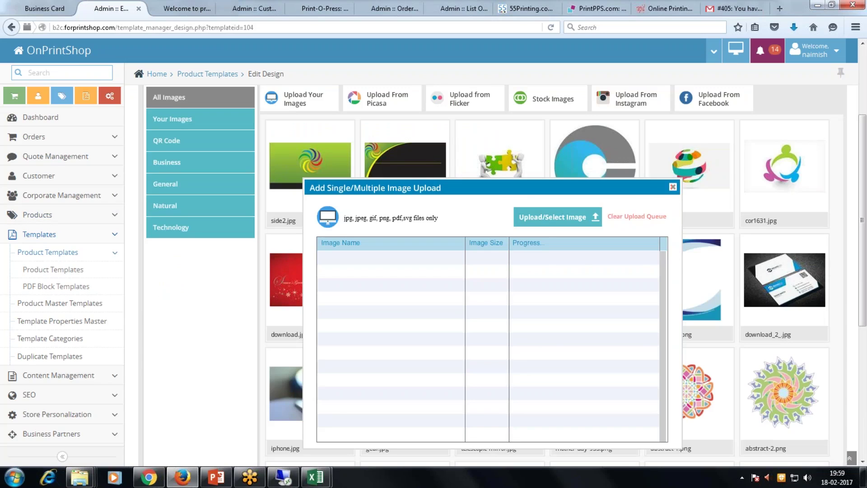
# Add a new text box reading 'Address Lines' to the card front.
pyautogui.click(673, 187)
pyautogui.scroll(3, 815, 122)
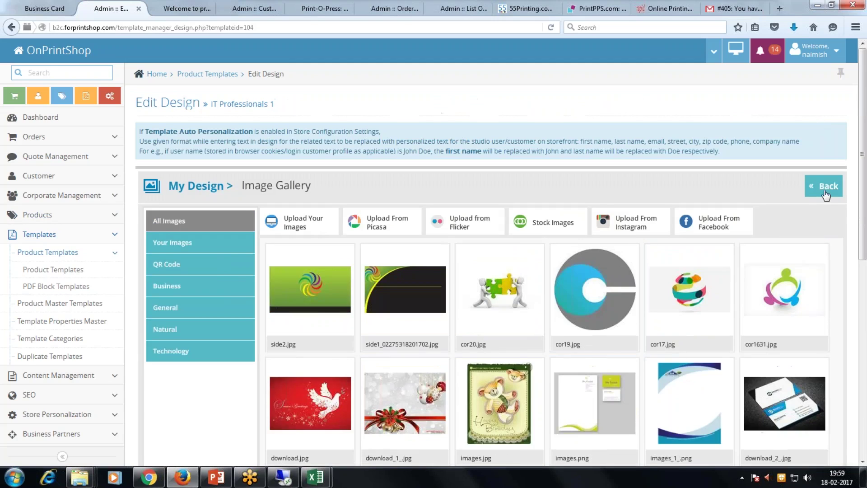
pyautogui.click(823, 186)
pyautogui.click(169, 333)
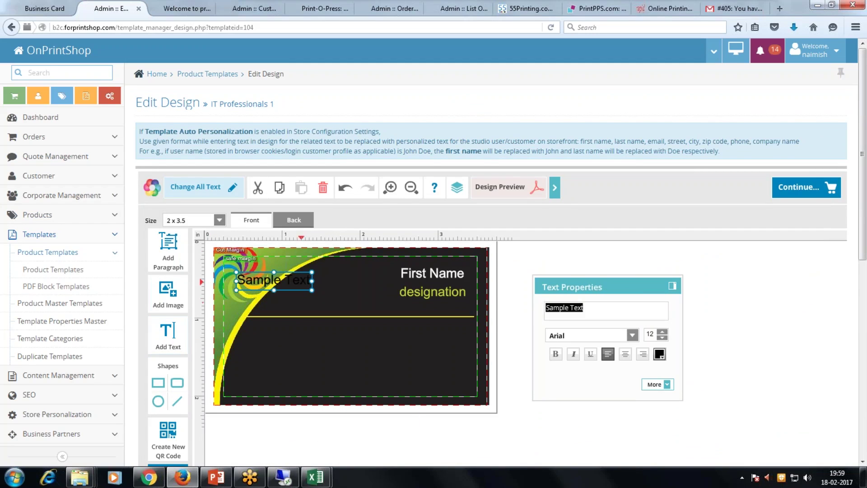
pyautogui.moveTo(288, 287); pyautogui.dragTo(411, 356)
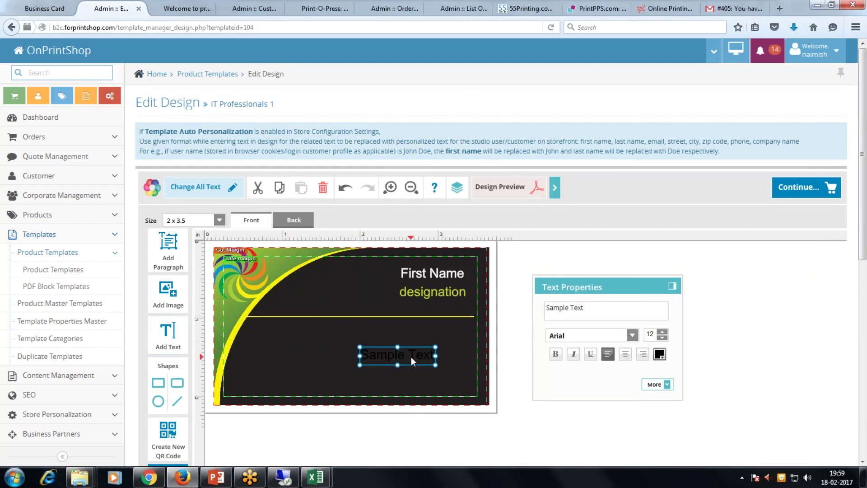
pyautogui.click(567, 310)
pyautogui.write('AZd')
pyautogui.press('BackSpace')
pyautogui.press('BackSpace')
pyautogui.write('ddress LIne')
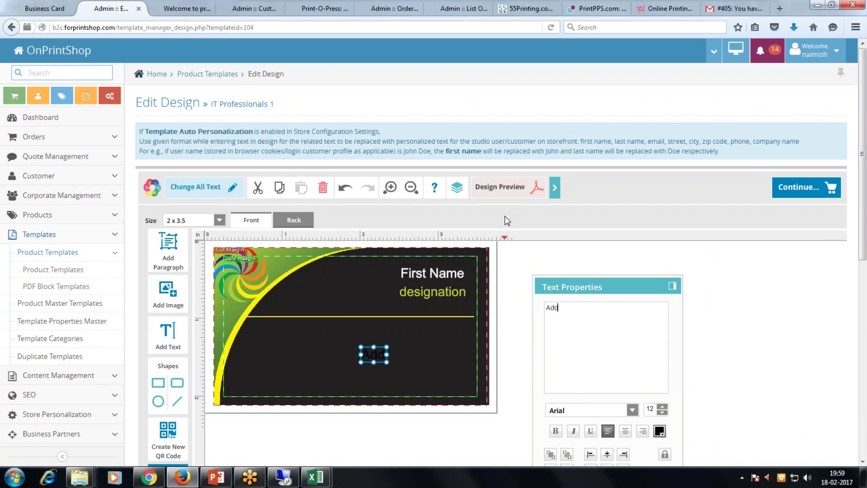
pyautogui.press('BackSpace')
pyautogui.press('BackSpace')
pyautogui.press('BackSpace')
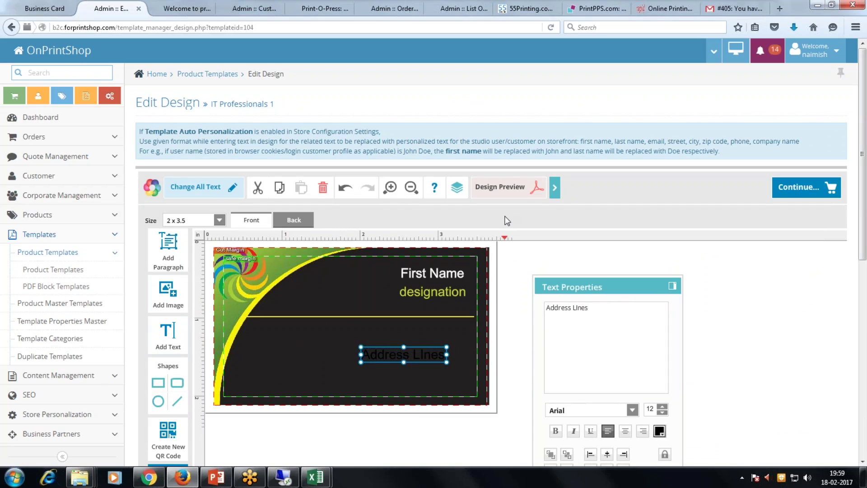
pyautogui.write('ines')
# Make the Address Lines text white and move it to the card's lower right corner.
pyautogui.scroll(-2, 668, 379)
pyautogui.click(659, 370)
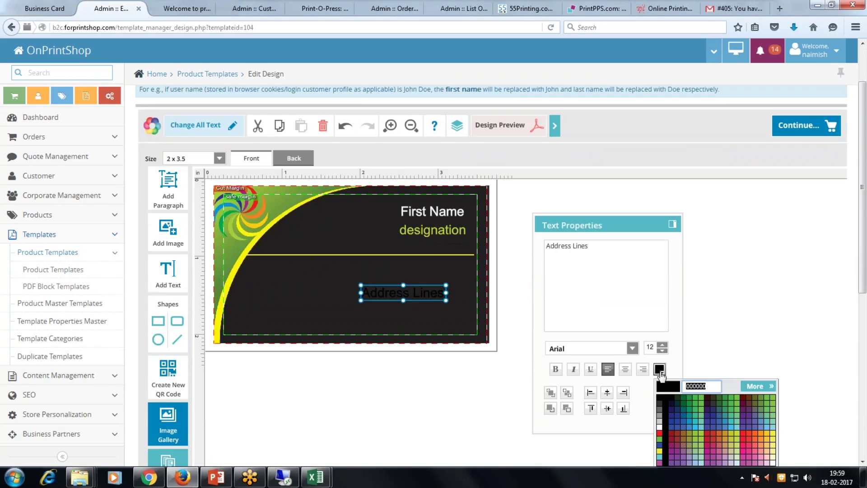
pyautogui.click(660, 427)
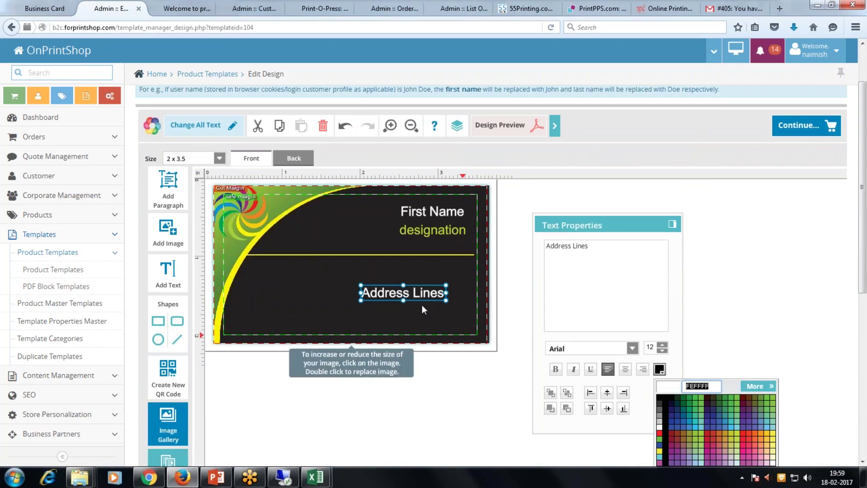
pyautogui.click(419, 291)
pyautogui.click(419, 291)
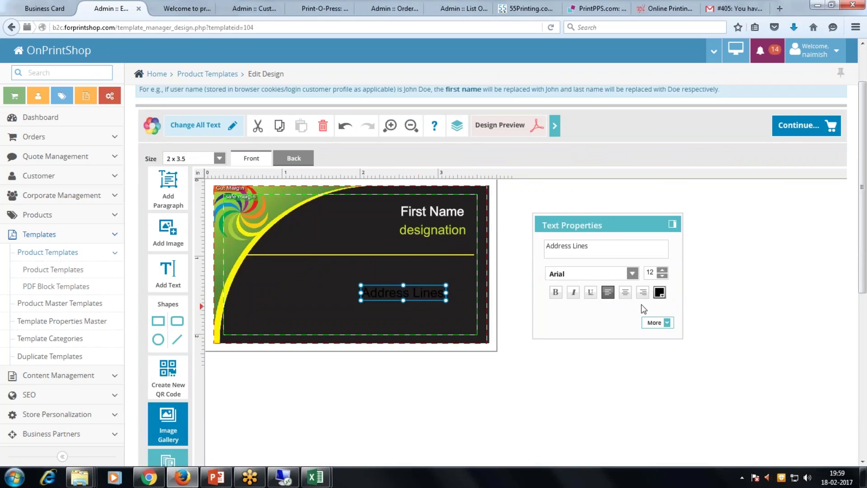
pyautogui.click(659, 292)
pyautogui.click(660, 350)
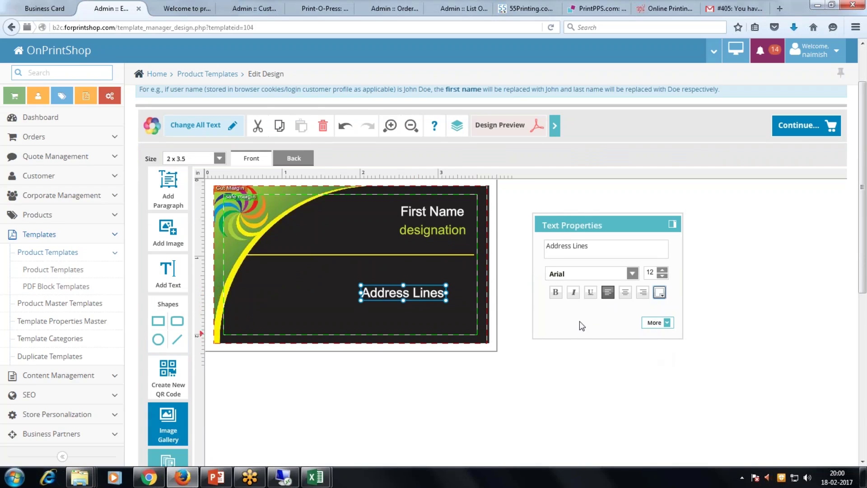
pyautogui.moveTo(419, 300); pyautogui.dragTo(437, 322)
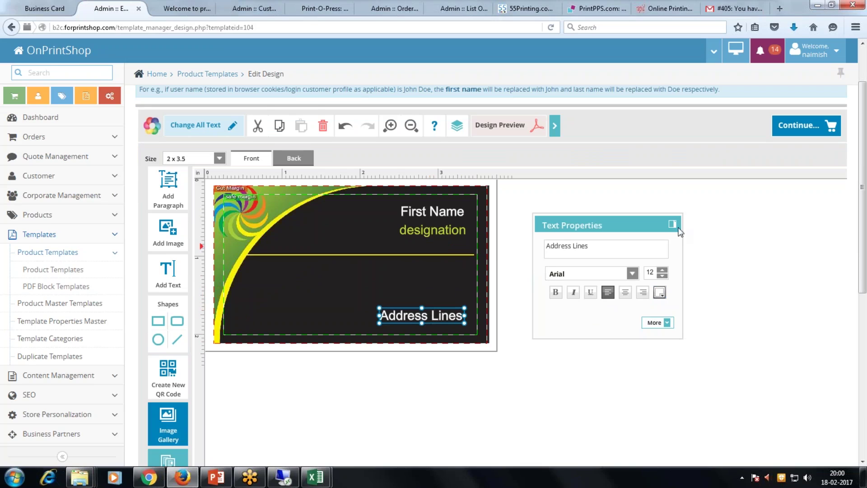
# Lock the front background image in place via More > Lock.
pyautogui.click(795, 134)
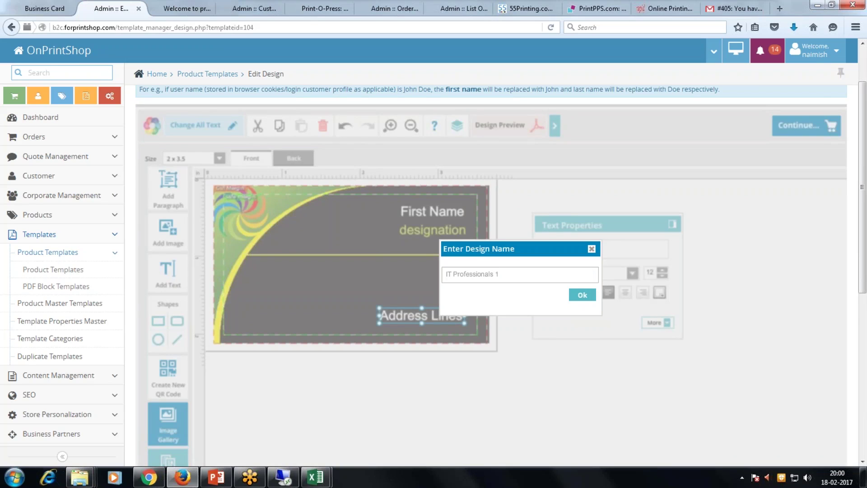
pyautogui.click(592, 249)
pyautogui.click(329, 237)
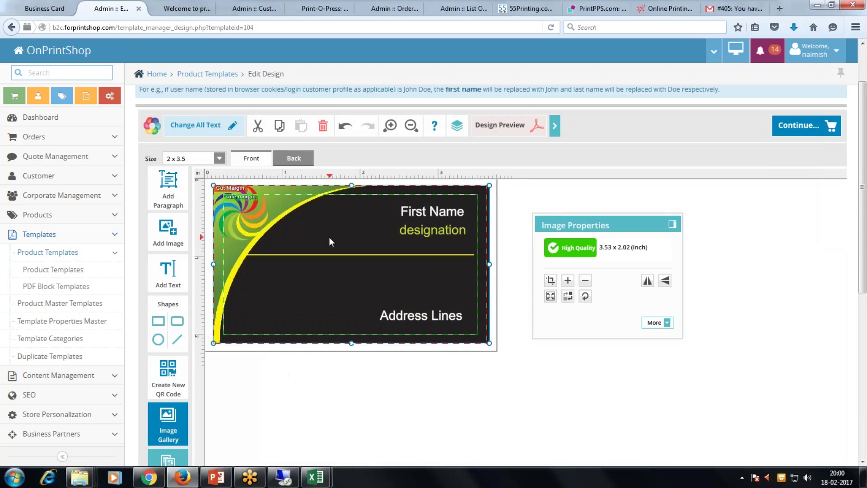
pyautogui.click(666, 322)
pyautogui.click(666, 353)
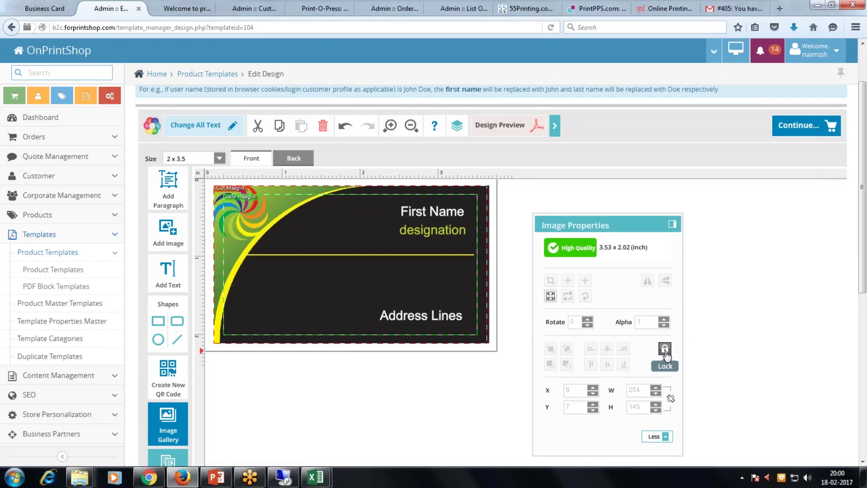
# Lock the back background image and save the design as 'IT Professionals 1'.
pyautogui.click(293, 158)
pyautogui.click(282, 217)
pyautogui.click(665, 348)
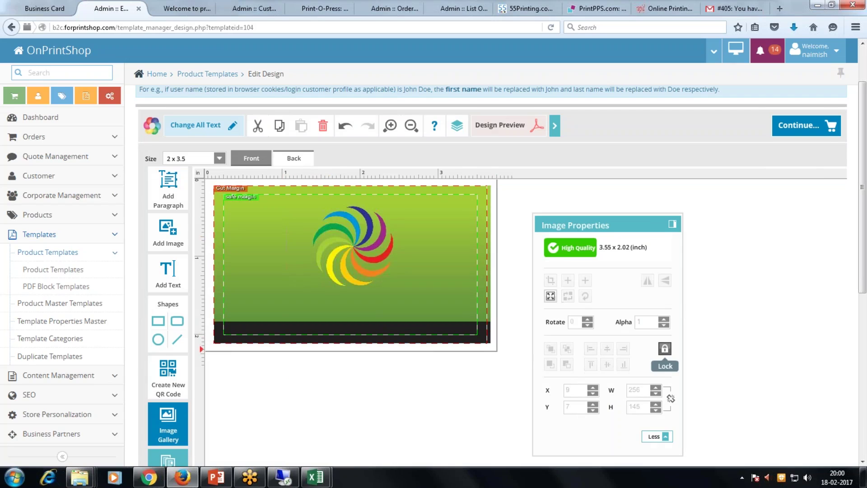
pyautogui.click(822, 133)
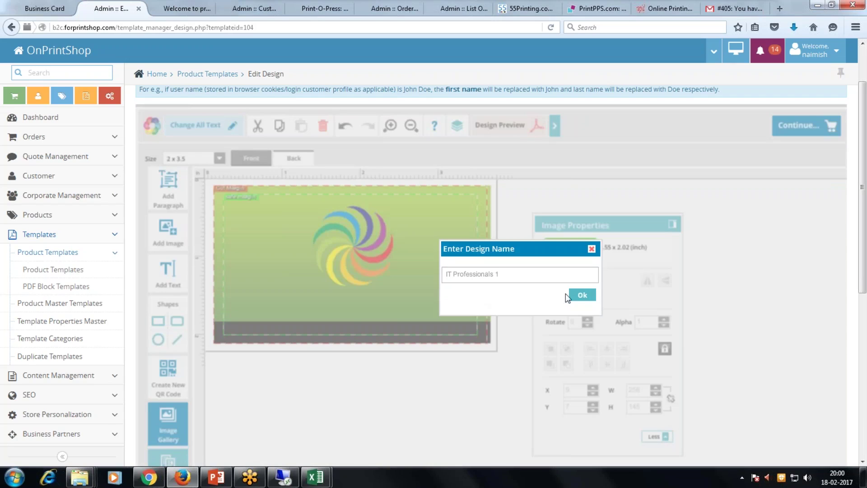
pyautogui.click(582, 294)
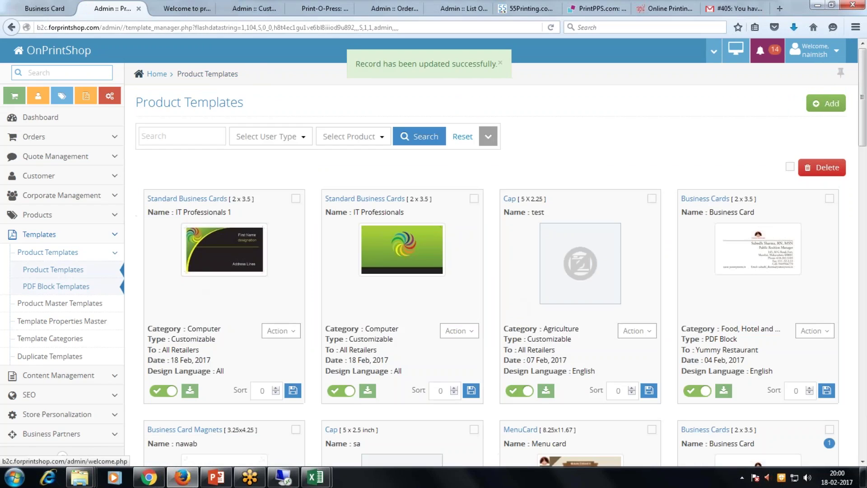
# Open the storefront business card page and browse the available card designs.
pyautogui.click(29, 9)
pyautogui.scroll(-5, 408, 302)
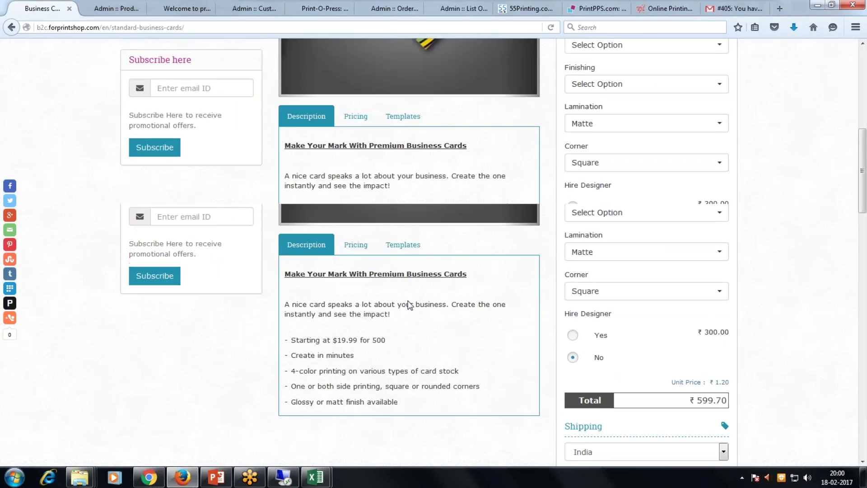
pyautogui.scroll(-8, 407, 303)
pyautogui.click(357, 313)
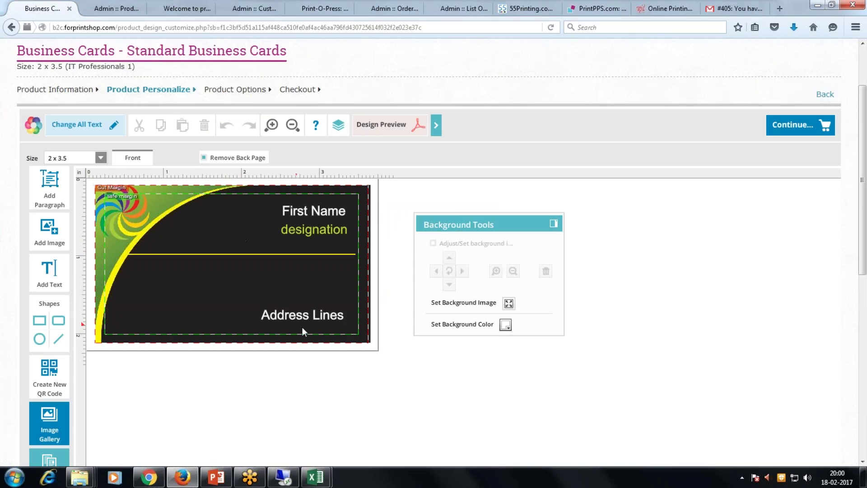
# Inspect the First Name and designation texts on the IT Professionals 1 card front.
pyautogui.click(299, 312)
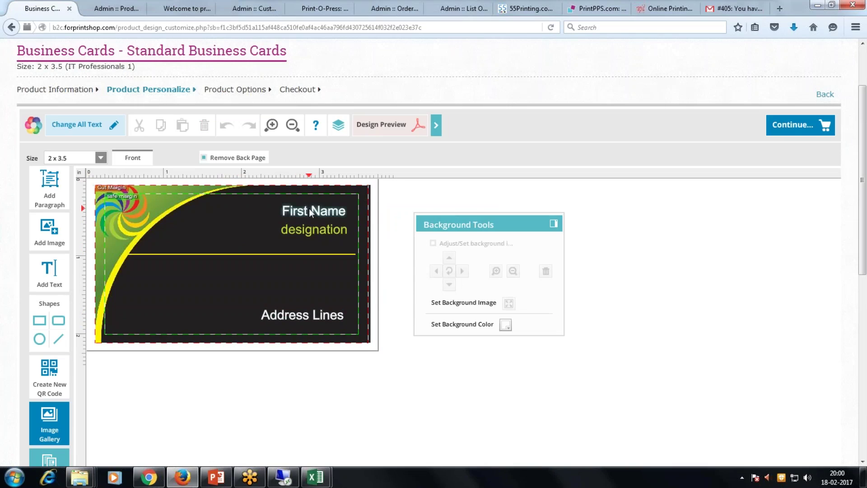
pyautogui.click(307, 228)
pyautogui.click(207, 214)
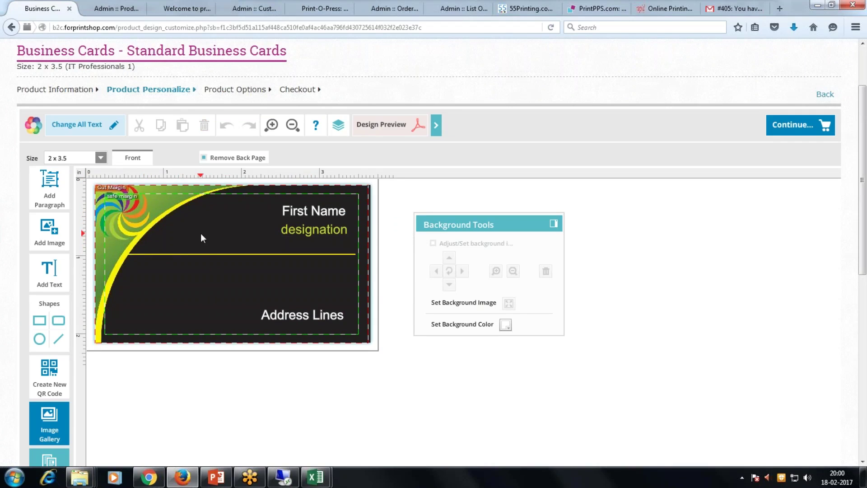
pyautogui.click(289, 226)
pyautogui.click(302, 213)
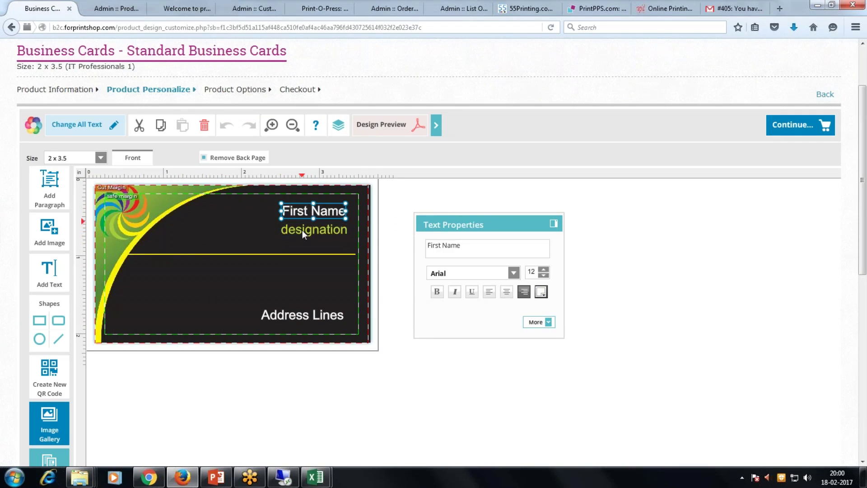
pyautogui.click(302, 229)
pyautogui.click(312, 214)
pyautogui.click(313, 227)
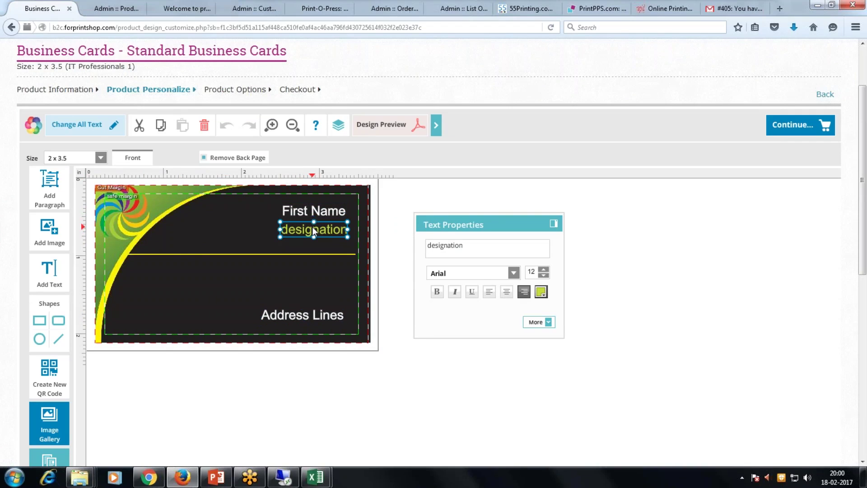
pyautogui.click(312, 210)
# Uncheck Remove Back Page, view both card sides, then go to the storefront home page.
pyautogui.click(216, 159)
pyautogui.click(183, 160)
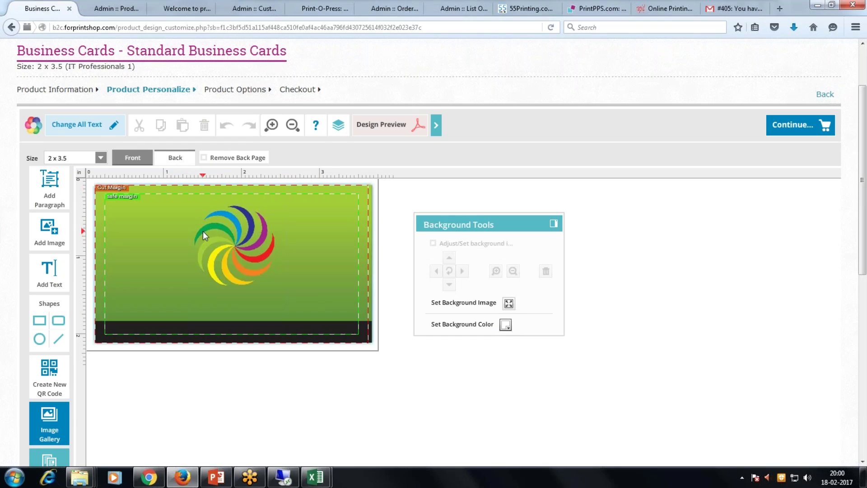
pyautogui.click(174, 162)
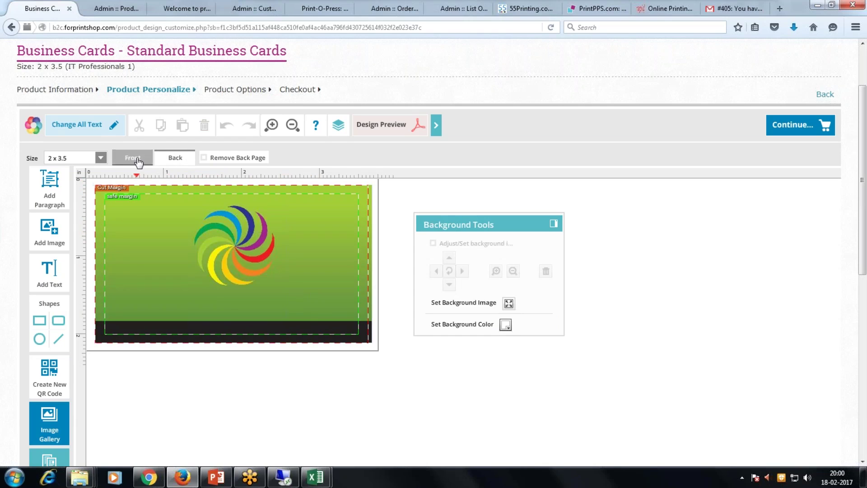
pyautogui.click(124, 6)
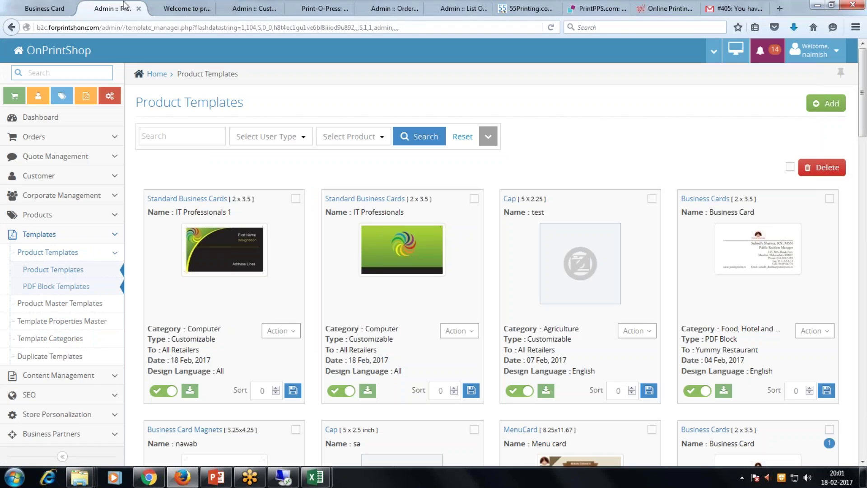
pyautogui.click(187, 10)
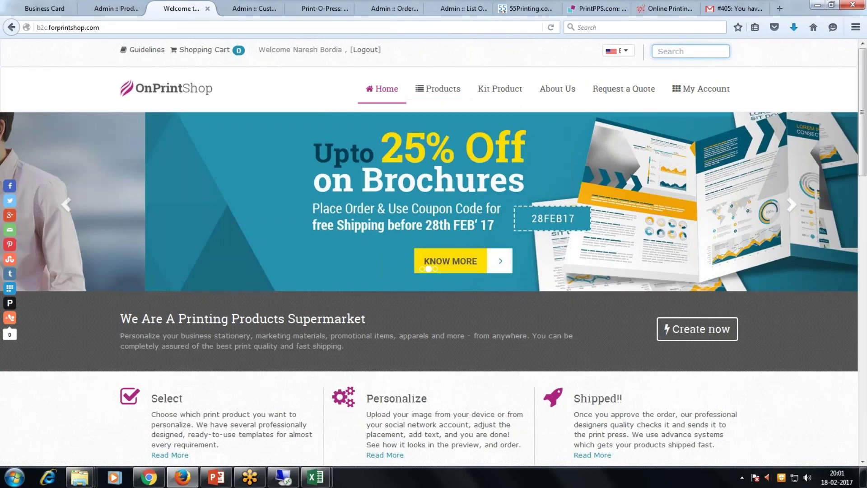
# Search 'stamp', browse the Stamp designs and open Stamp 3 for customizing.
pyautogui.write('stamp')
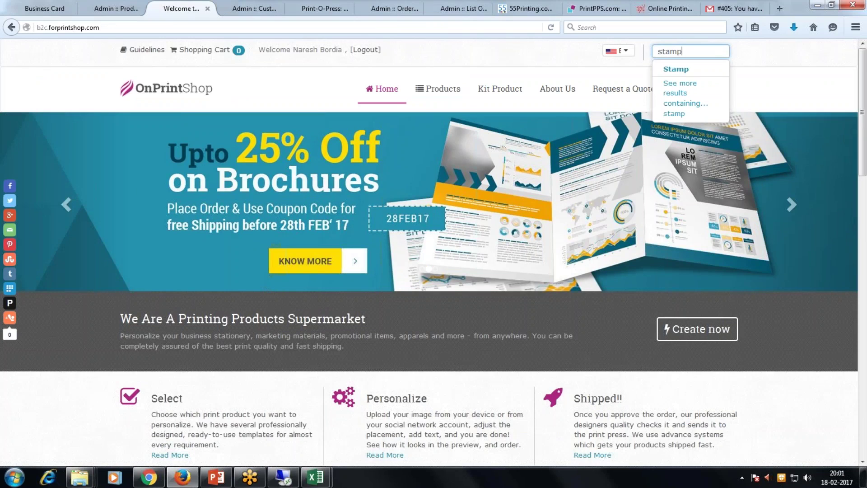
pyautogui.click(676, 69)
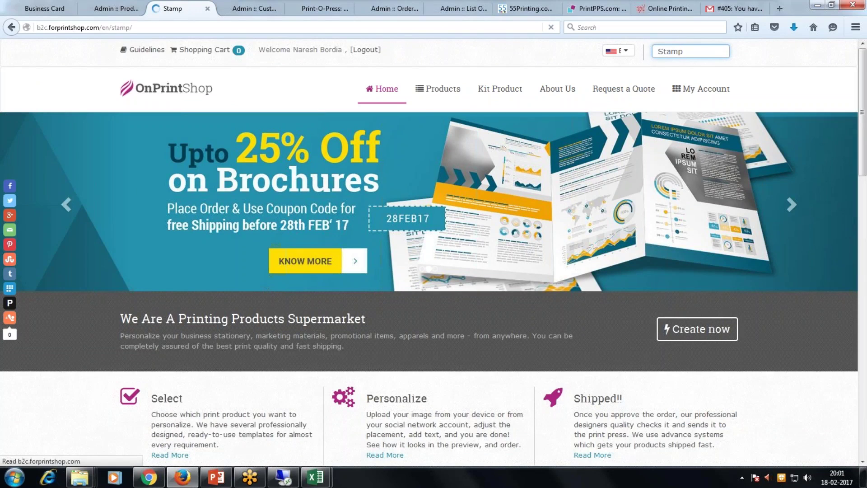
pyautogui.scroll(-3, 457, 202)
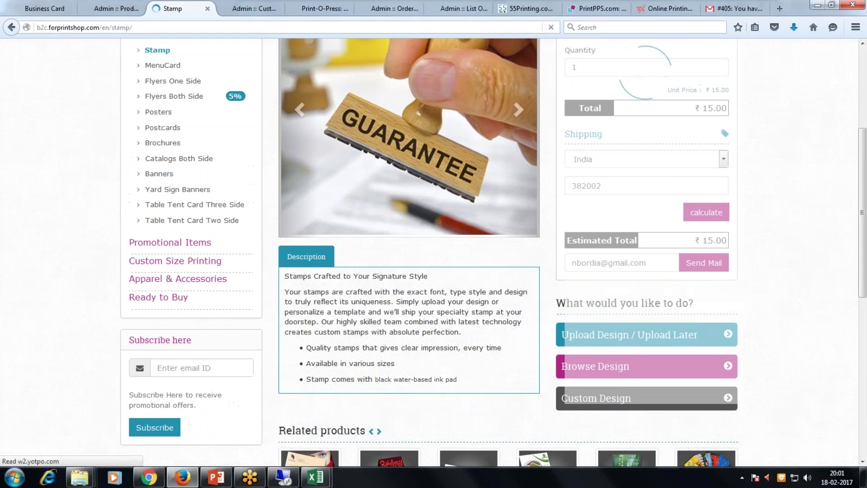
pyautogui.click(574, 400)
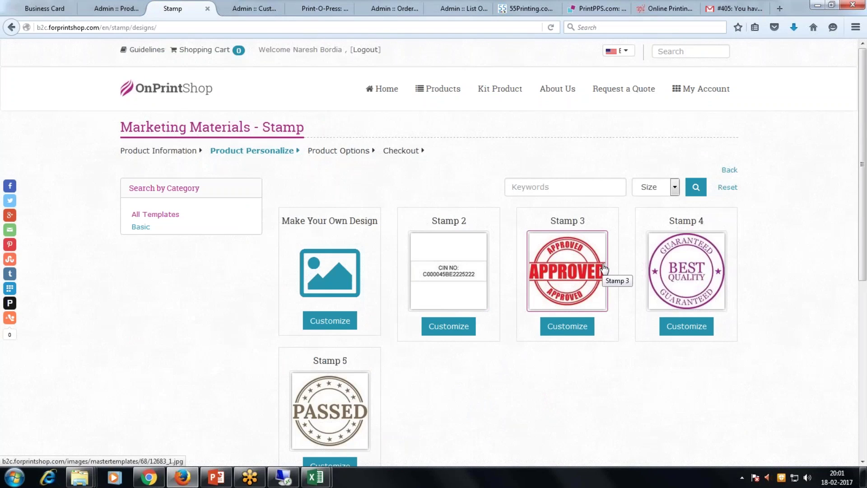
pyautogui.click(575, 333)
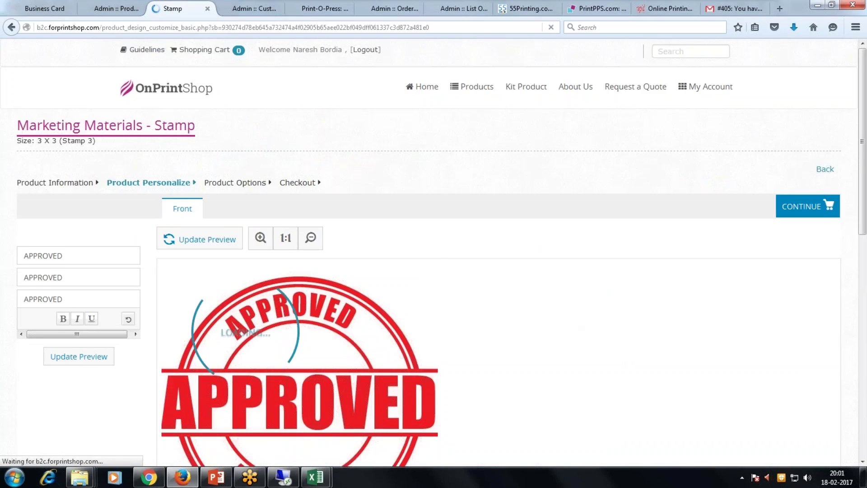
# Replace the first stamp line with 'OnPrintShop' and the second with 'Items', then update the preview.
pyautogui.scroll(-5, 83, 275)
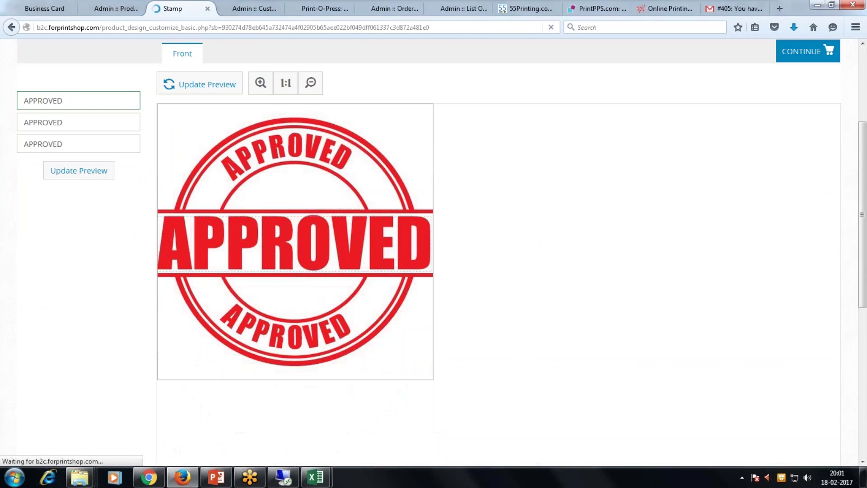
pyautogui.doubleClick(20, 95)
pyautogui.write('Onp')
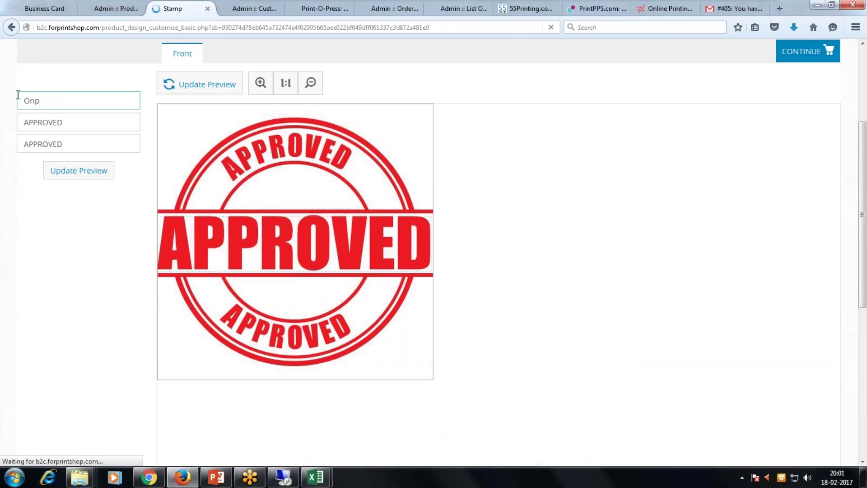
pyautogui.press('BackSpace')
pyautogui.write('PrintSHo')
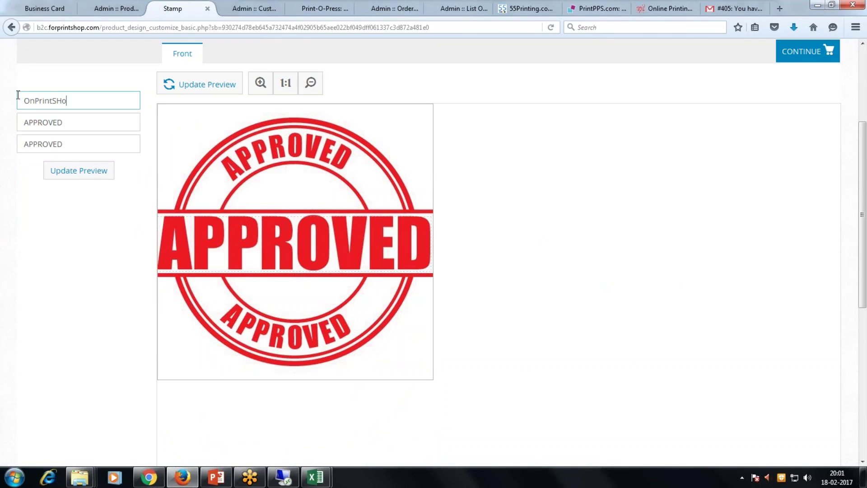
pyautogui.write('p')
pyautogui.press('BackSpace')
pyautogui.write('hop')
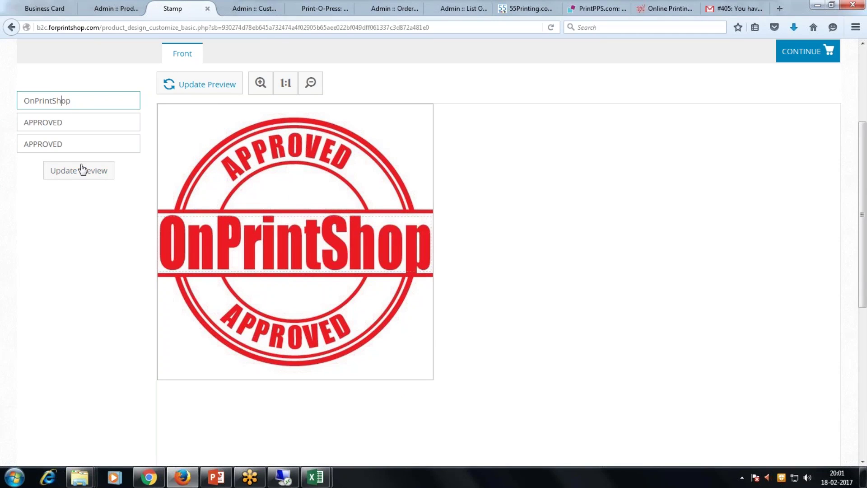
pyautogui.press('Tab')
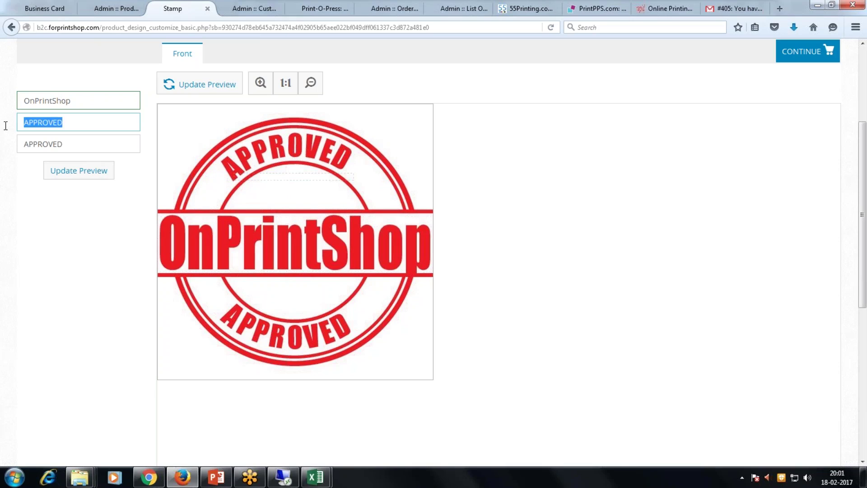
pyautogui.write('Items')
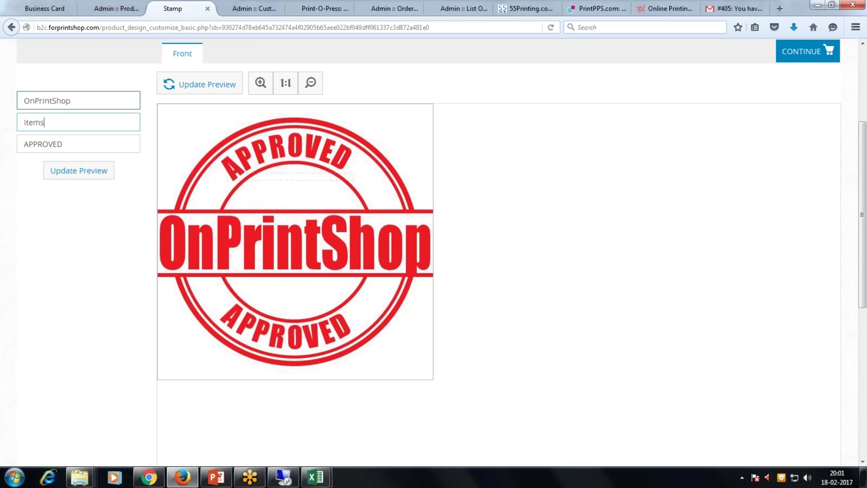
pyautogui.click(79, 170)
# Extend the second line to 'Items all OK' and refresh the stamp preview.
pyautogui.doubleClick(64, 139)
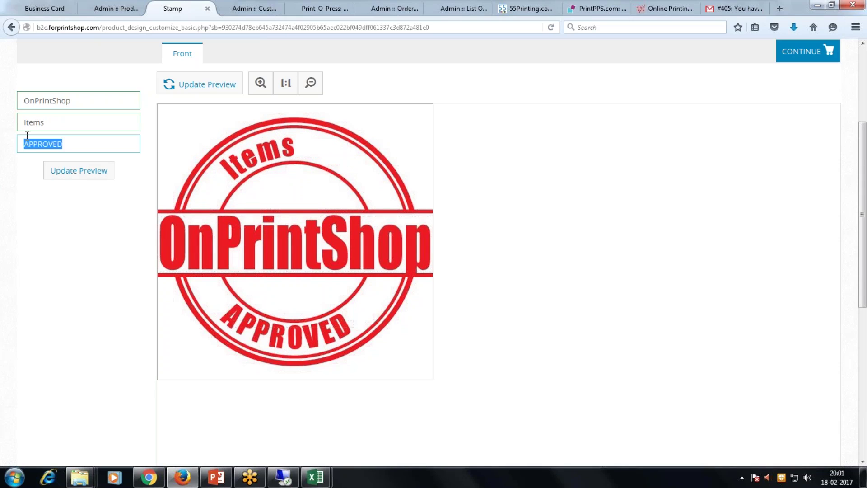
pyautogui.click(54, 123)
pyautogui.write('all OK')
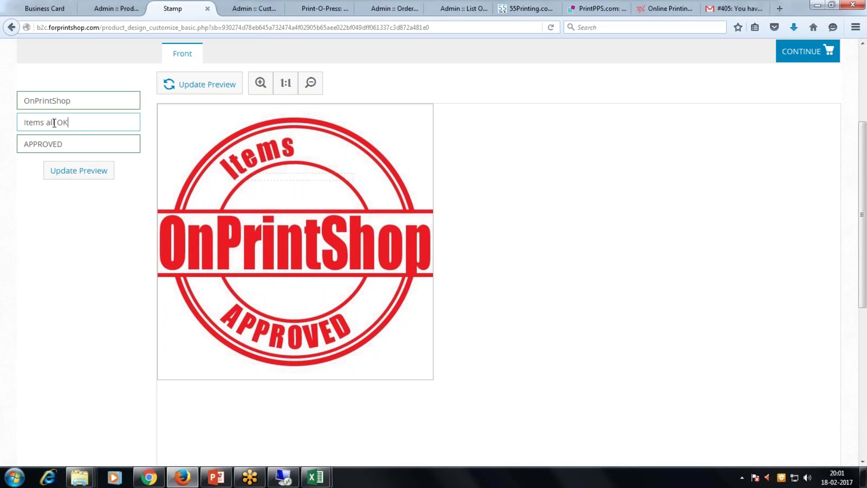
pyautogui.moveTo(79, 148); pyautogui.dragTo(24, 145)
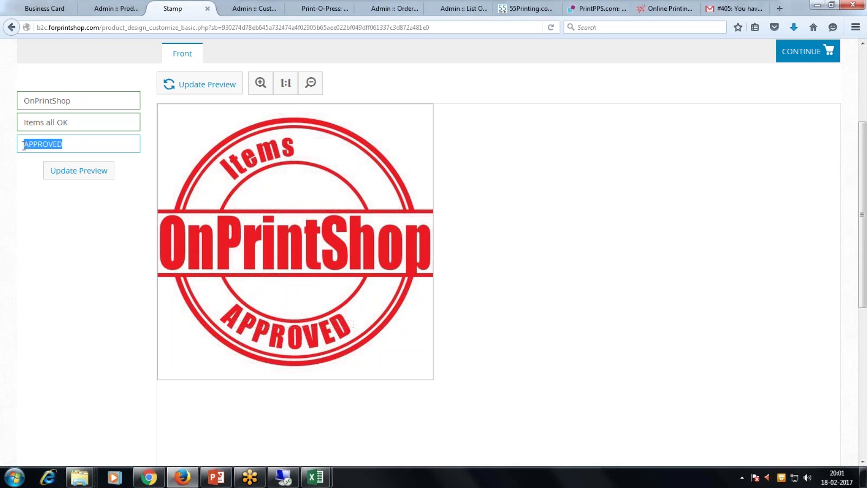
pyautogui.click(79, 170)
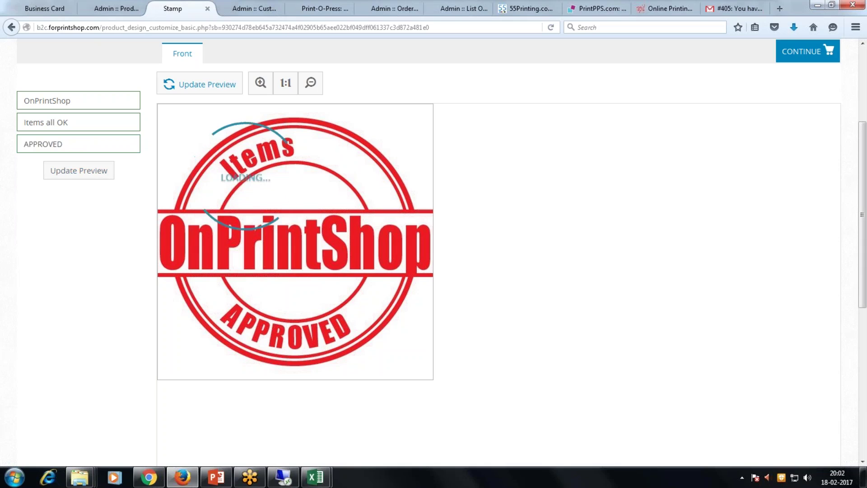
pyautogui.scroll(3, 515, 270)
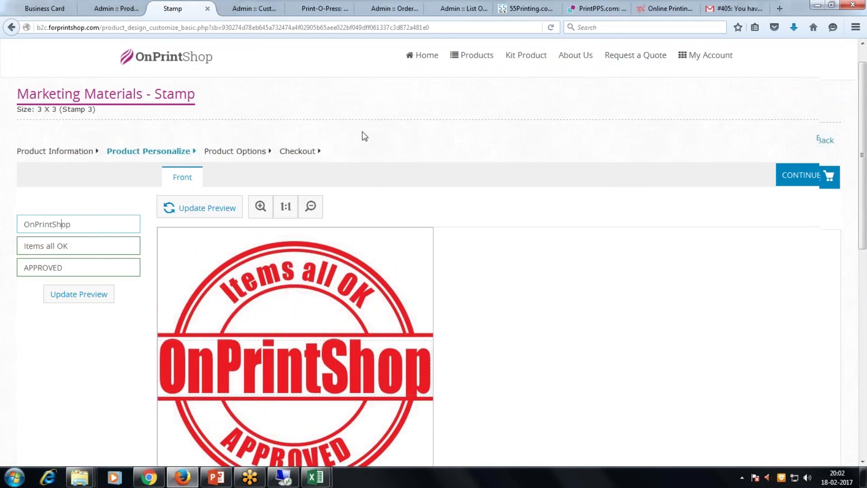
pyautogui.scroll(1, 363, 132)
pyautogui.click(684, 51)
# Search for 'stickers' and open the list of sticker designs.
pyautogui.write('stamp')
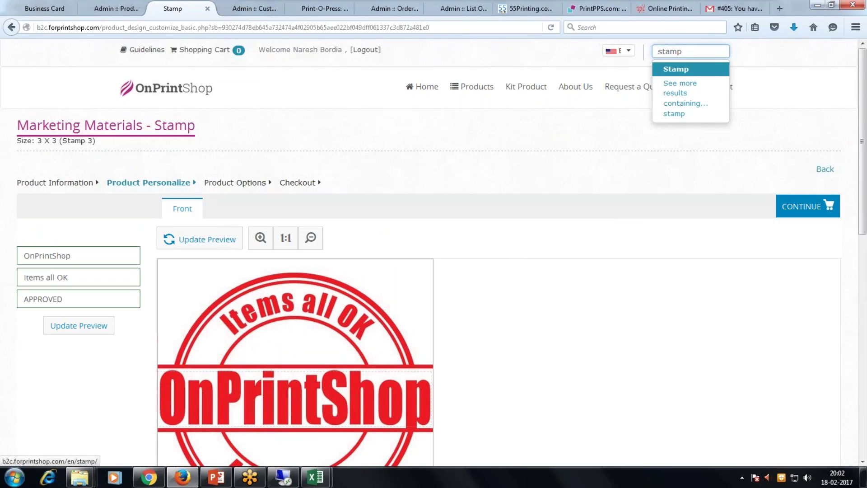
pyautogui.moveTo(687, 51); pyautogui.dragTo(644, 51)
pyautogui.write('stickers')
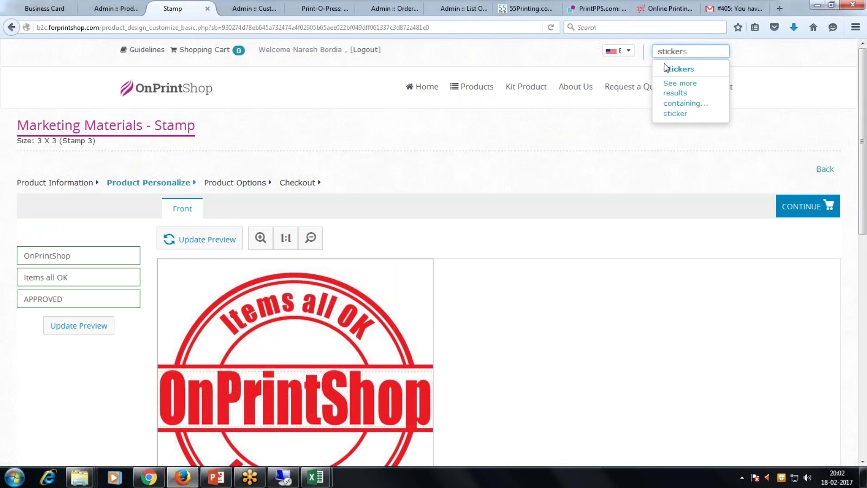
pyautogui.click(666, 69)
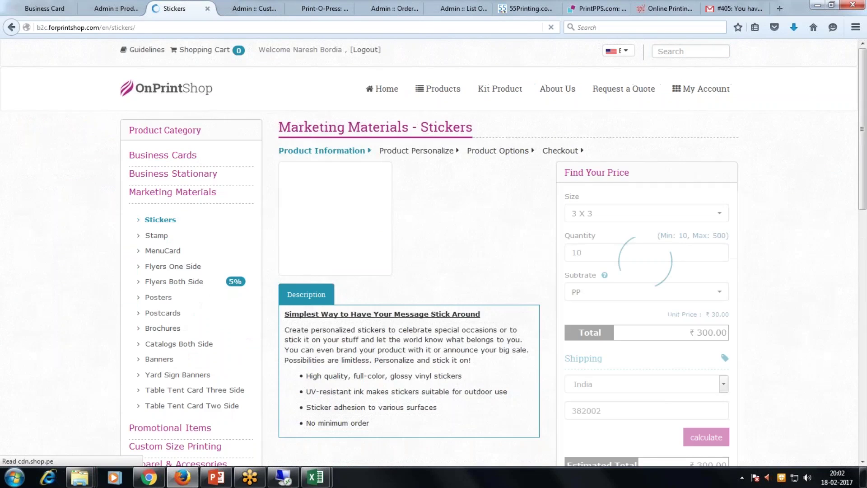
pyautogui.scroll(-4, 433, 253)
pyautogui.scroll(-4, 541, 324)
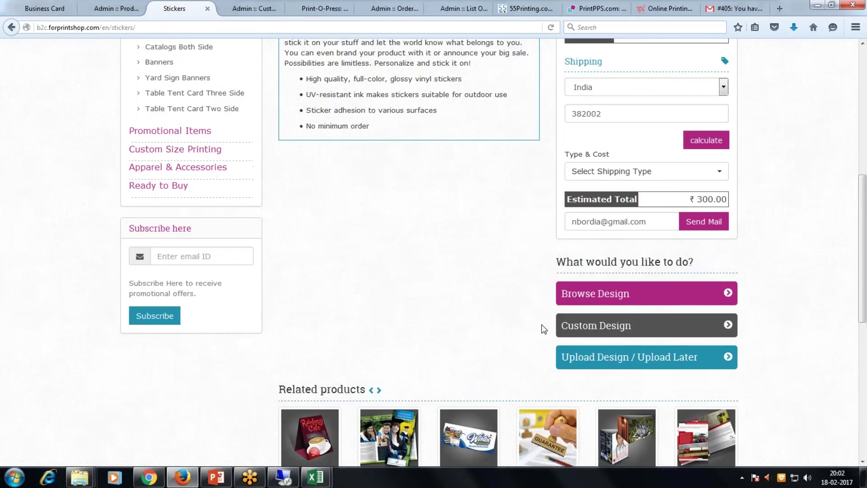
pyautogui.click(590, 226)
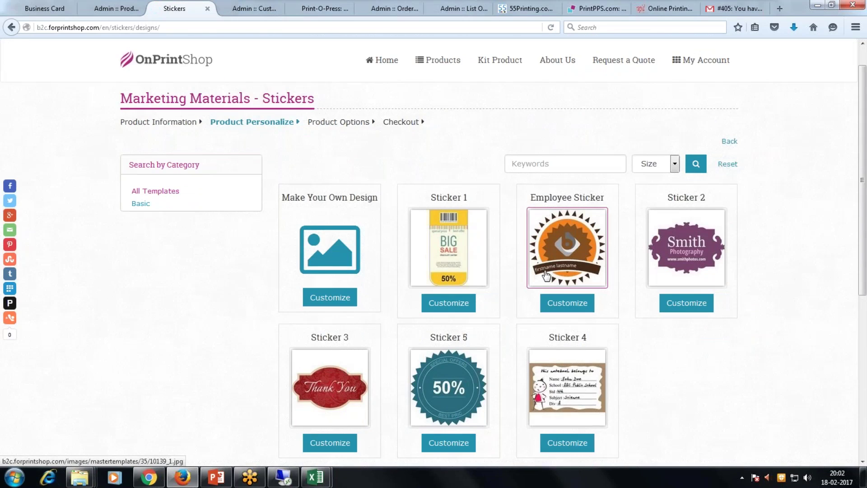
# Open Sticker 4 for personalising and select the sample text in its Name field.
pyautogui.scroll(-3, 558, 325)
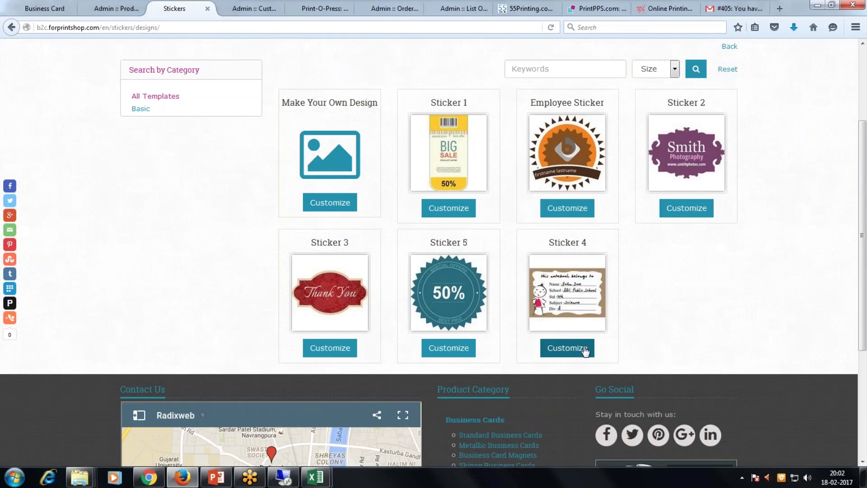
pyautogui.click(577, 355)
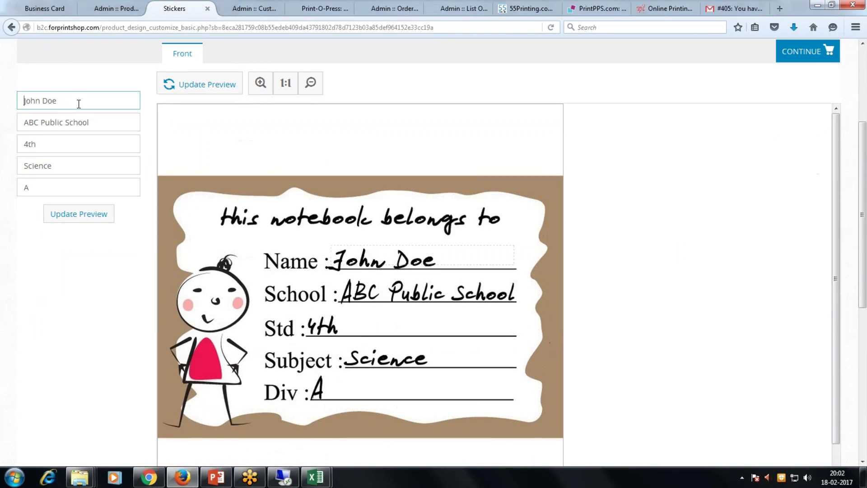
pyautogui.moveTo(79, 104); pyautogui.dragTo(15, 102)
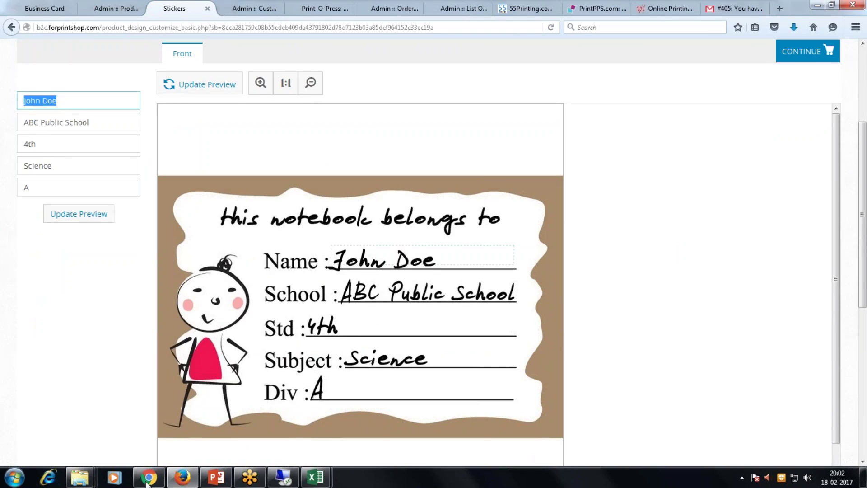
pyautogui.moveTo(88, 482)
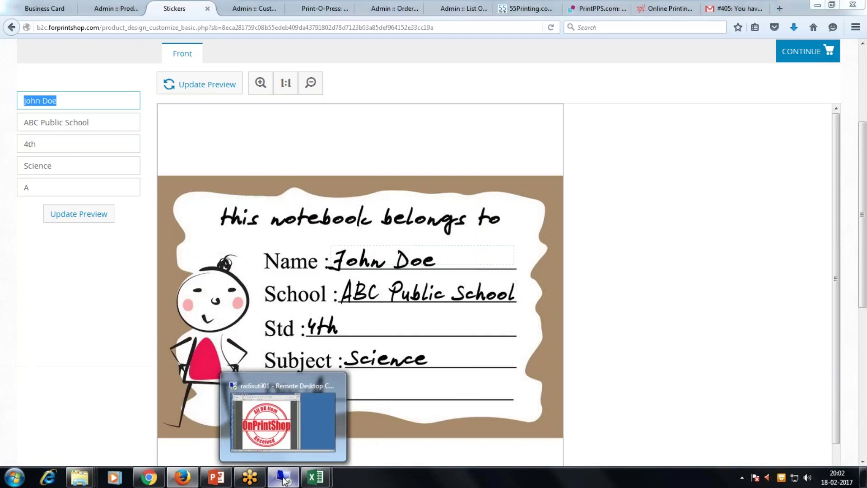
# Rearrange the stamp PDF windows and Template creation folder on the remote desktop.
pyautogui.click(284, 477)
pyautogui.moveTo(366, 4); pyautogui.dragTo(563, 82)
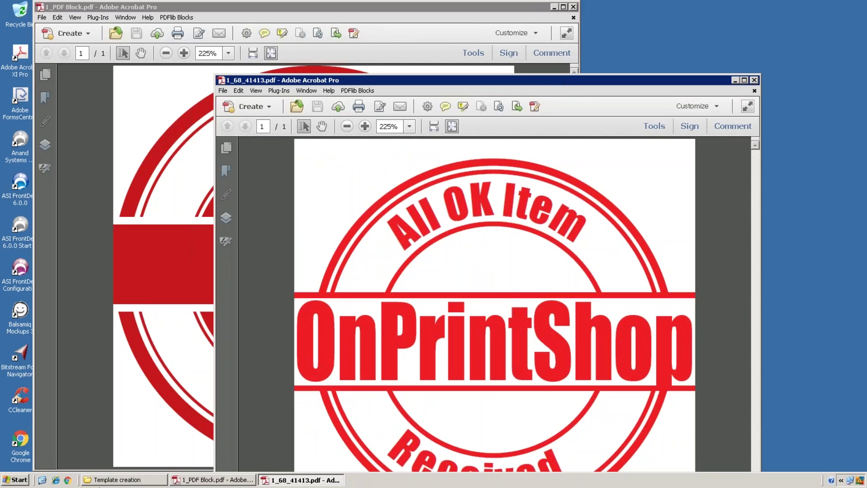
pyautogui.click(132, 484)
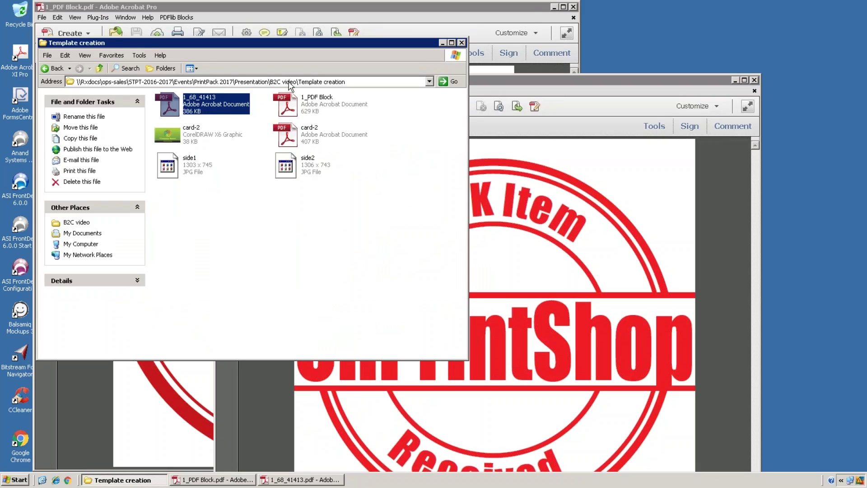
pyautogui.click(50, 69)
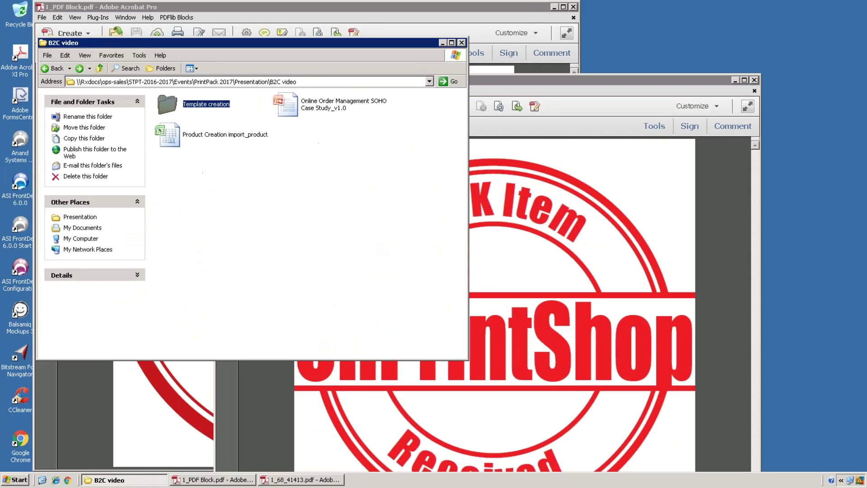
pyautogui.doubleClick(207, 108)
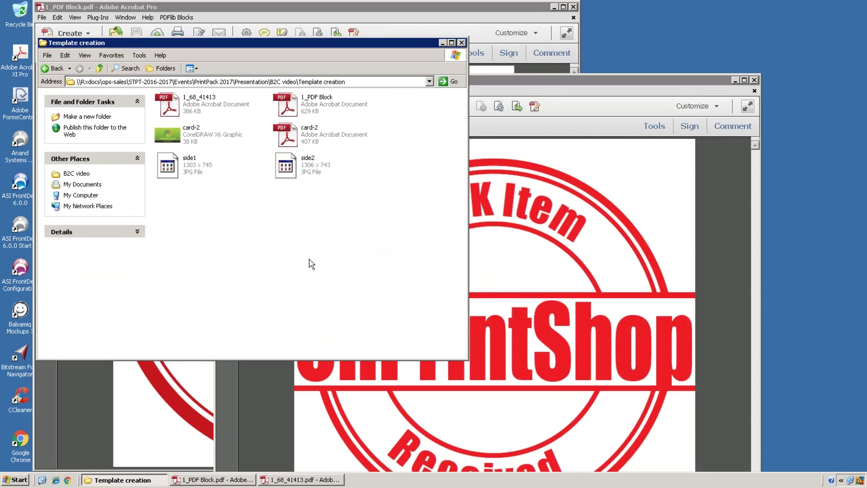
pyautogui.click(443, 43)
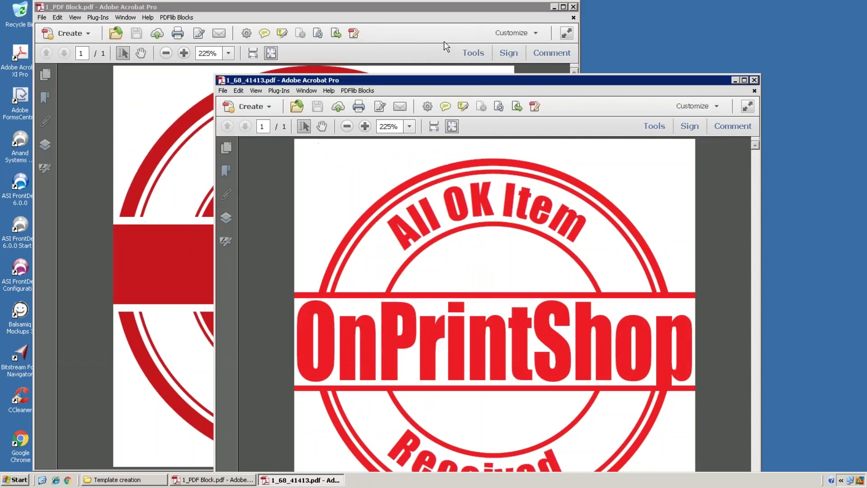
pyautogui.moveTo(529, 84); pyautogui.dragTo(677, 107)
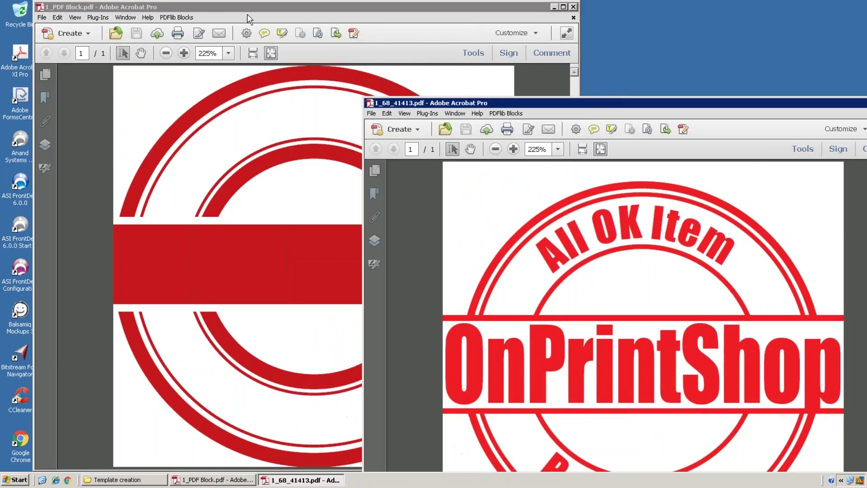
# Inspect the text1 block's default text and fitting settings with the PDFlib Block Tool.
pyautogui.click(176, 17)
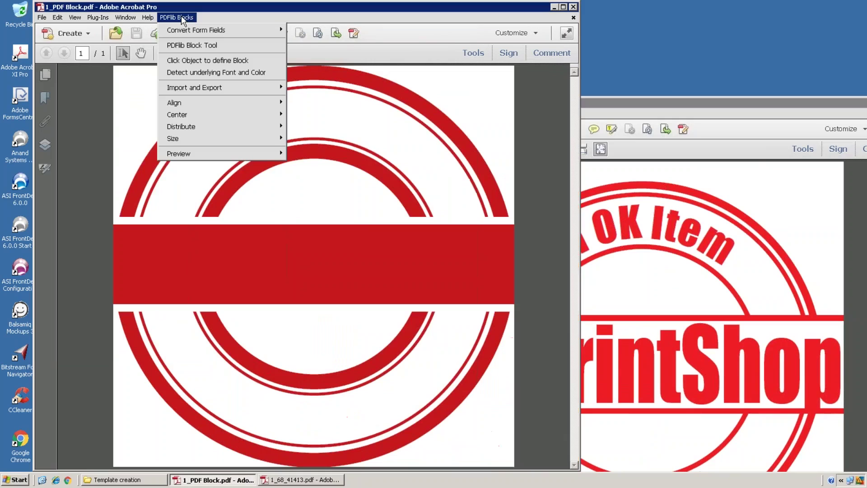
pyautogui.click(191, 45)
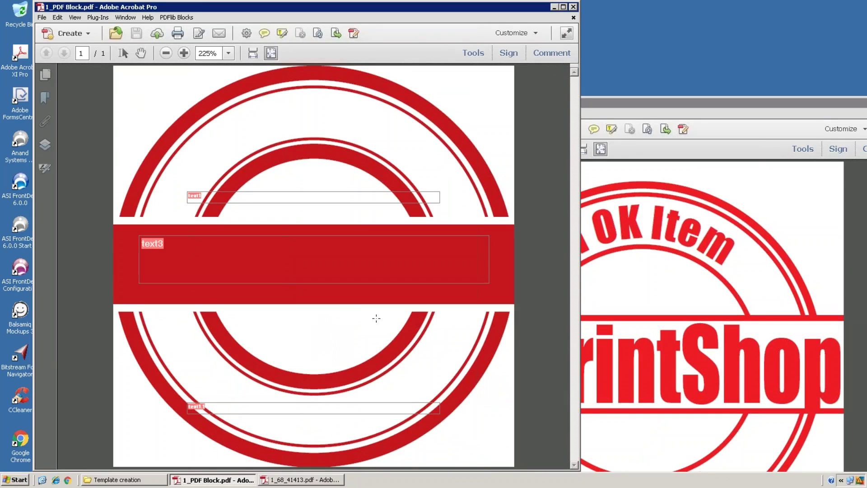
pyautogui.doubleClick(323, 193)
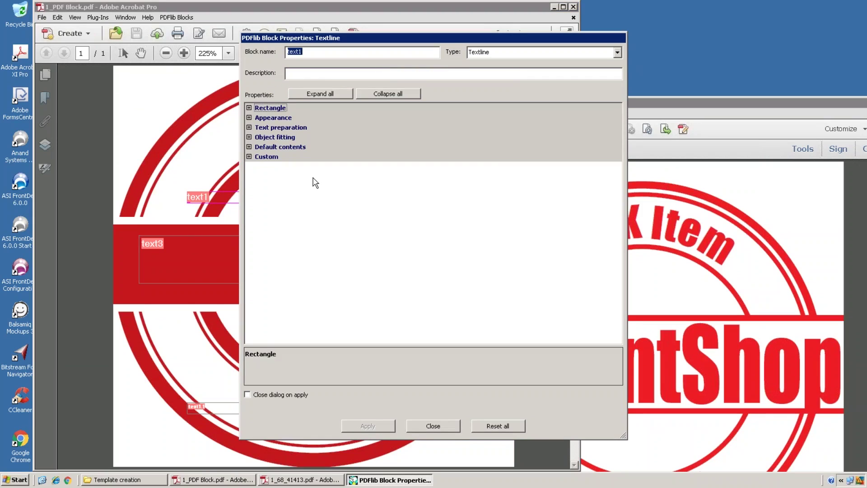
pyautogui.click(249, 147)
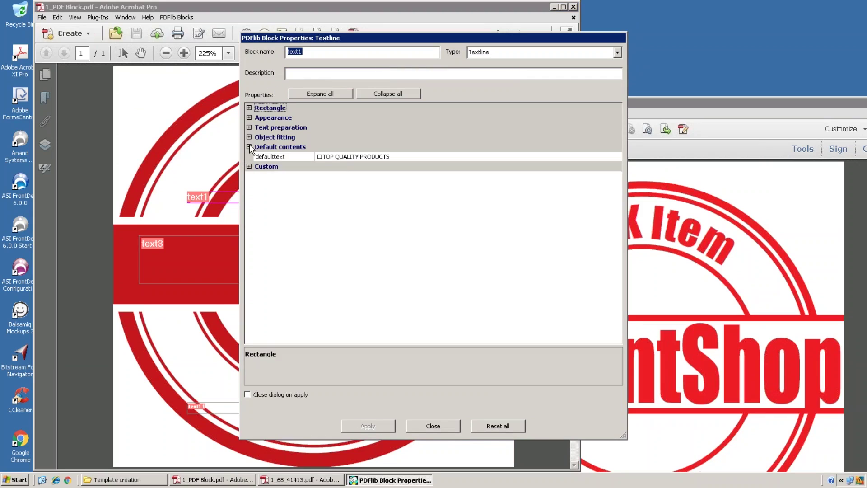
pyautogui.click(249, 137)
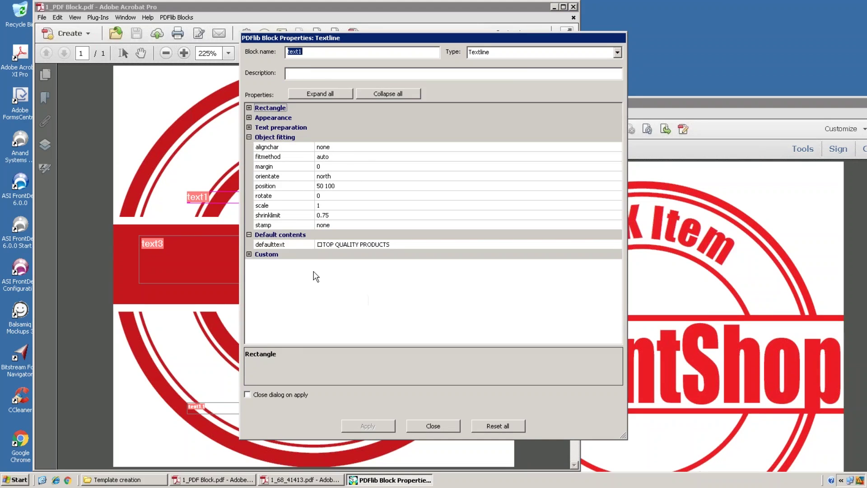
pyautogui.click(410, 424)
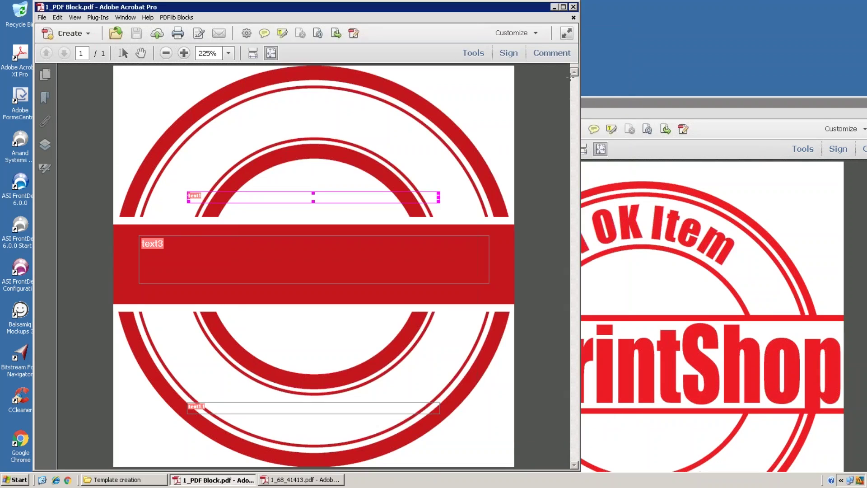
# Close both stamp PDFs, 1_PDF Block.pdf and 1_68_41413.pdf.
pyautogui.click(573, 7)
pyautogui.moveTo(728, 99); pyautogui.dragTo(491, 94)
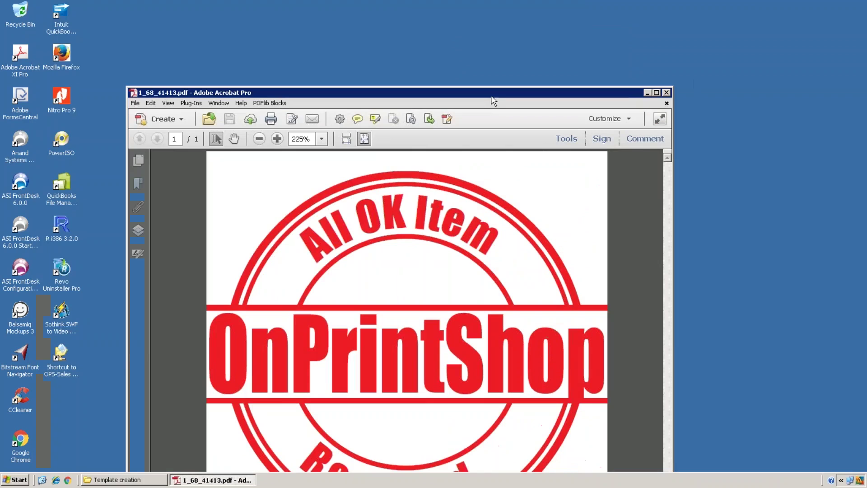
pyautogui.click(666, 92)
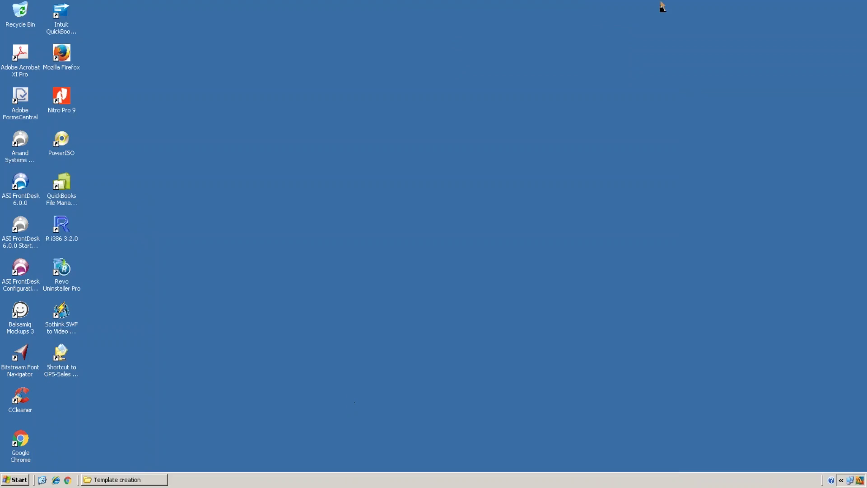
# Review the business card and admin Product Templates tabs in Firefox, then bring up PowerPoint.
pyautogui.click(813, 5)
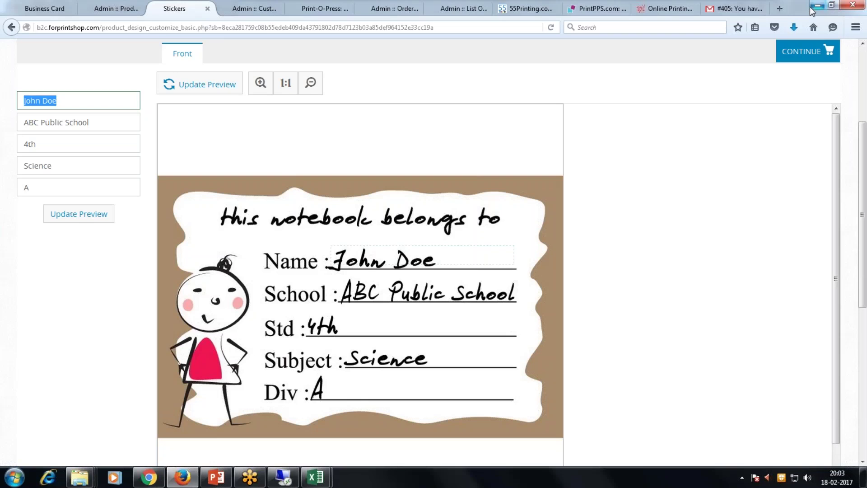
pyautogui.scroll(3, 614, 226)
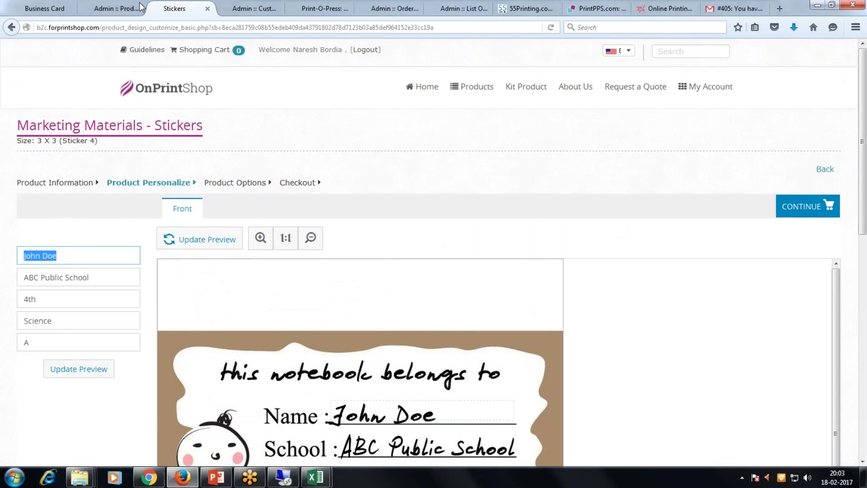
pyautogui.click(49, 9)
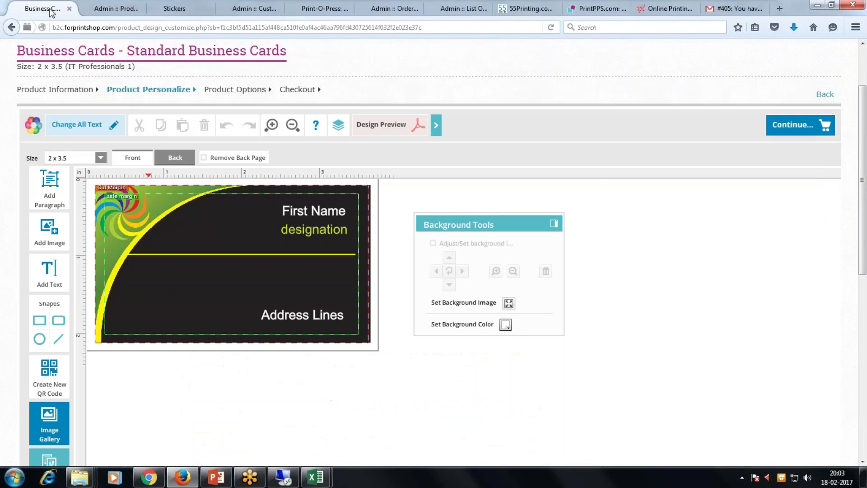
pyautogui.click(102, 8)
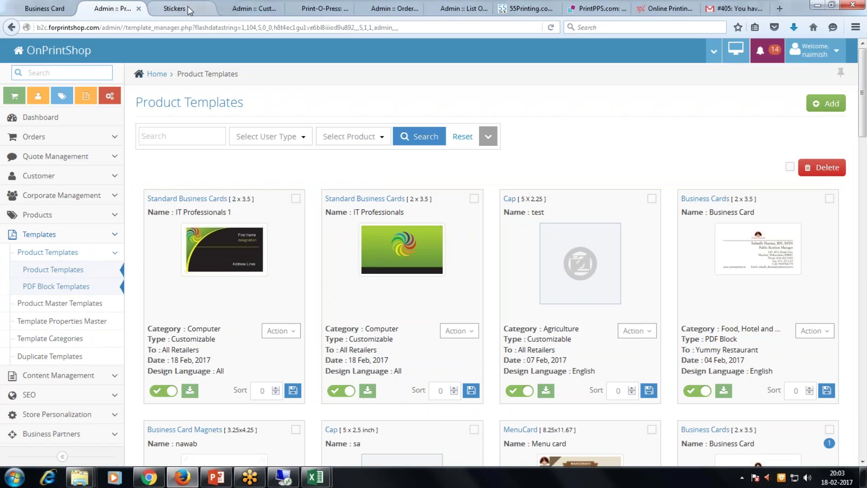
pyautogui.scroll(-2, 87, 310)
pyautogui.click(216, 480)
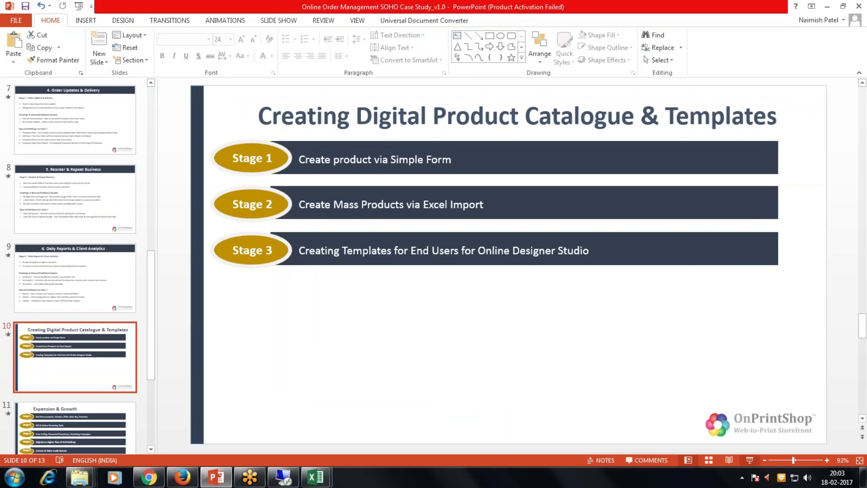
# Start the slide show from slide 10, Creating Digital Product Catalogue & Templates.
pyautogui.click(750, 460)
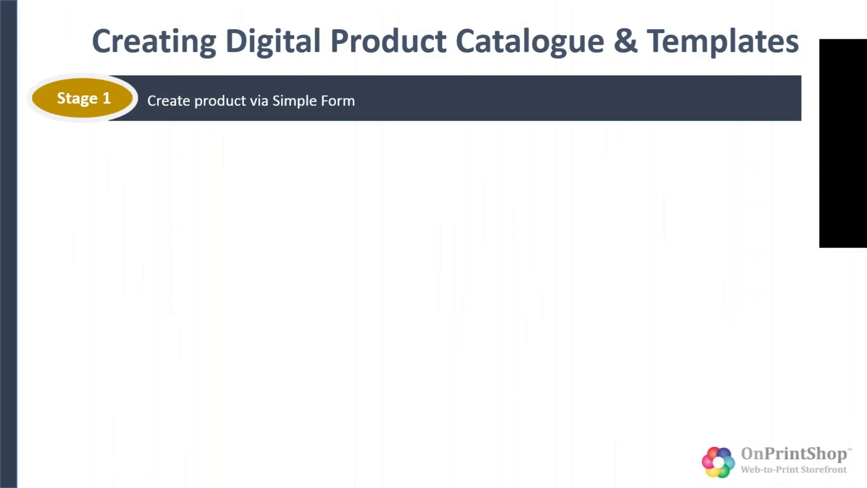